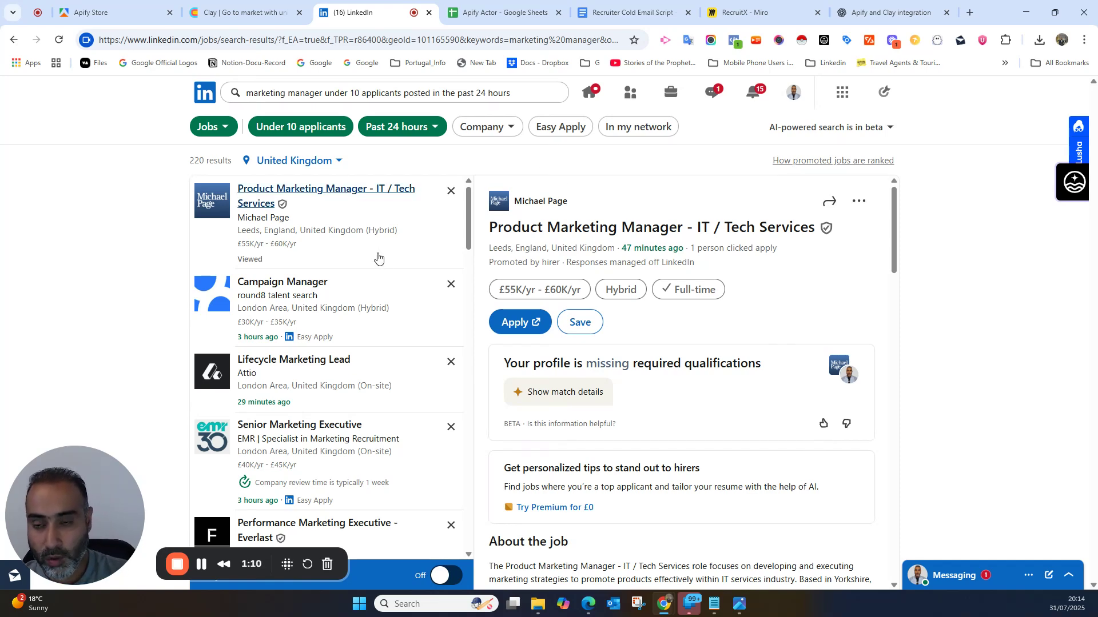
- Look through the LinkedIn marketing manager job results for the United Kingdom
{"action": "scroll", "coordinate": [389, 263], "scroll_direction": "down", "scroll_amount": 5}
{"action": "scroll", "coordinate": [387, 266], "scroll_direction": "up", "scroll_amount": 5}
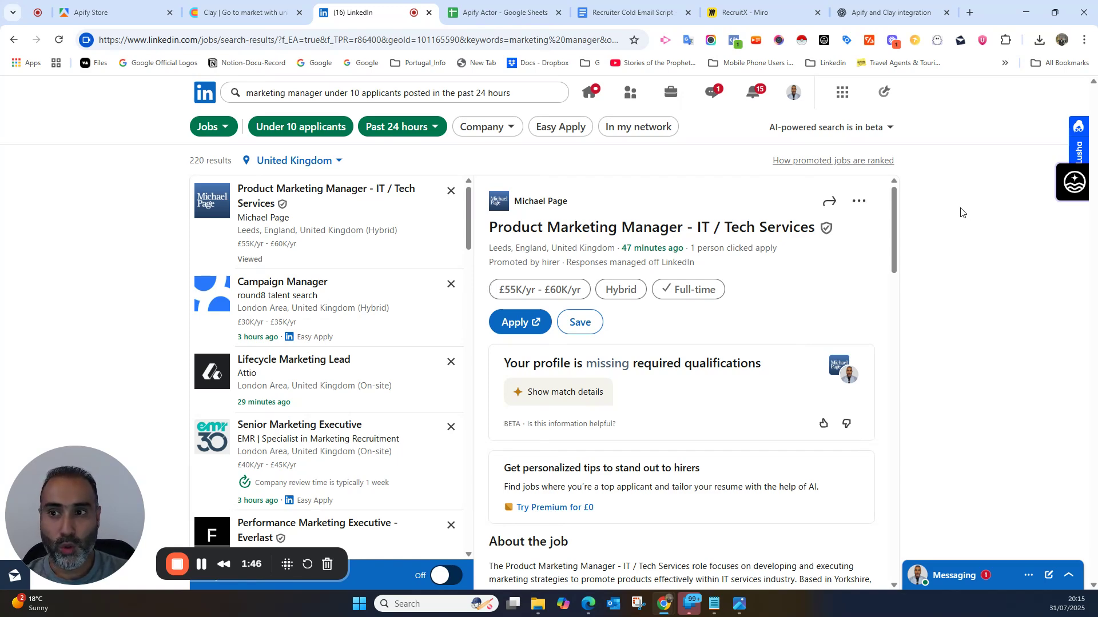
- Browse the Jobs category of Actors in the Apify Store, and check the Apify Actor spreadsheet in Google Sheets
{"action": "left_click", "coordinate": [115, 11]}
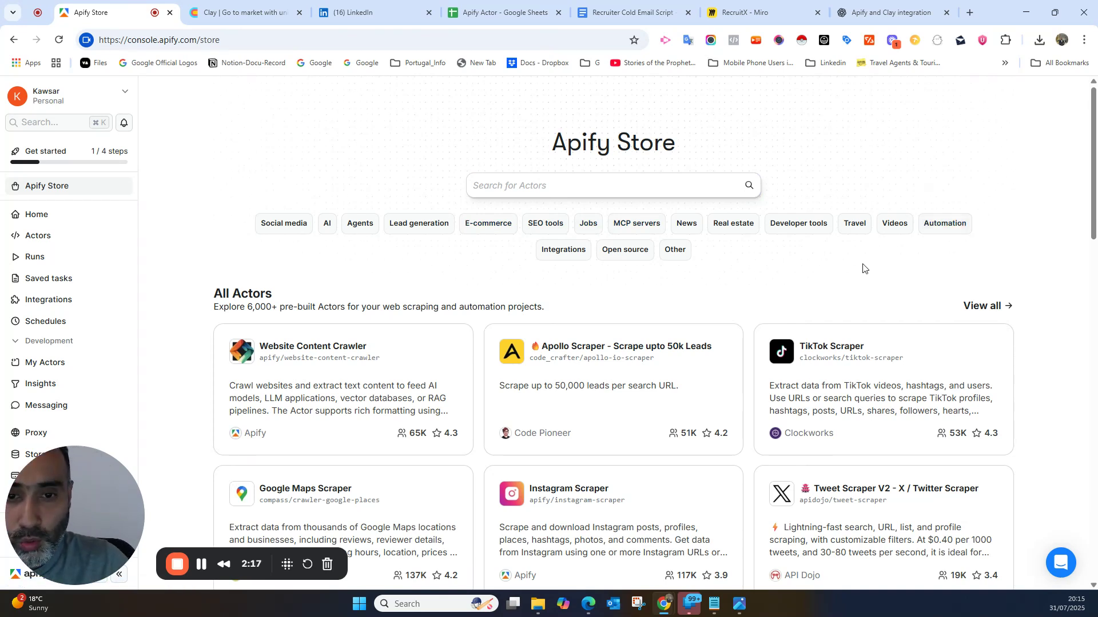
{"action": "left_click", "coordinate": [588, 224]}
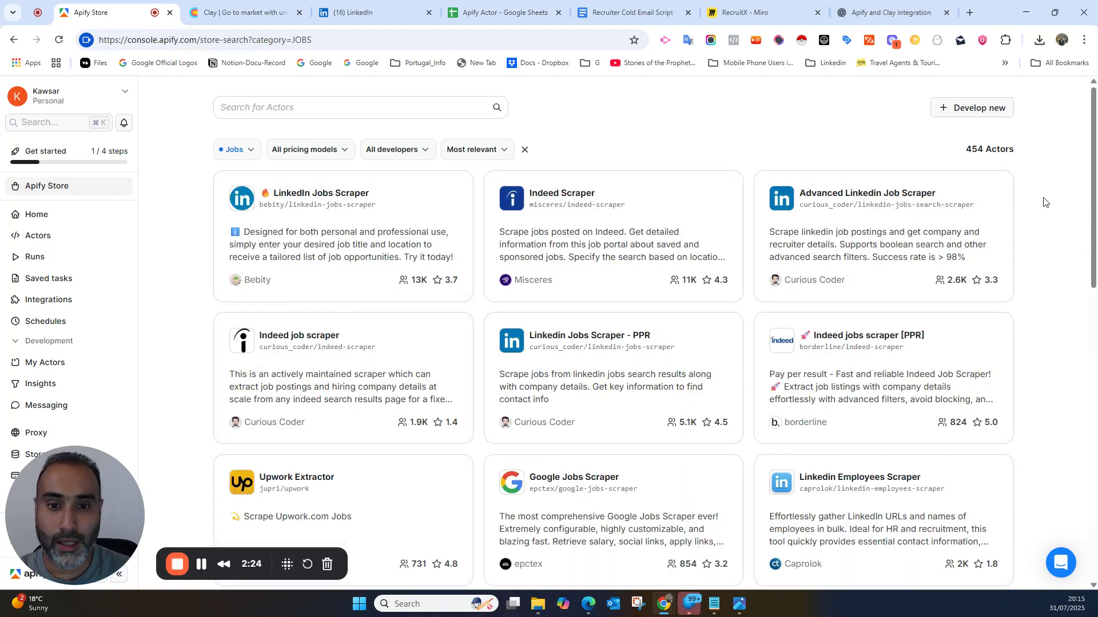
{"action": "scroll", "coordinate": [1044, 205], "scroll_direction": "down", "scroll_amount": 10}
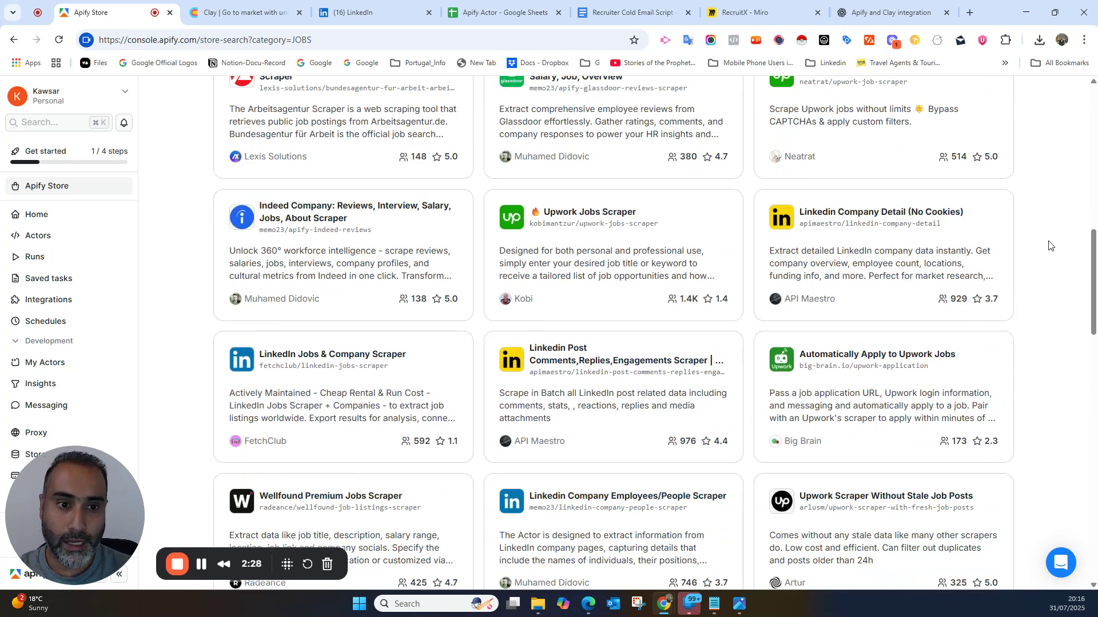
{"action": "scroll", "coordinate": [1048, 246], "scroll_direction": "up", "scroll_amount": 10}
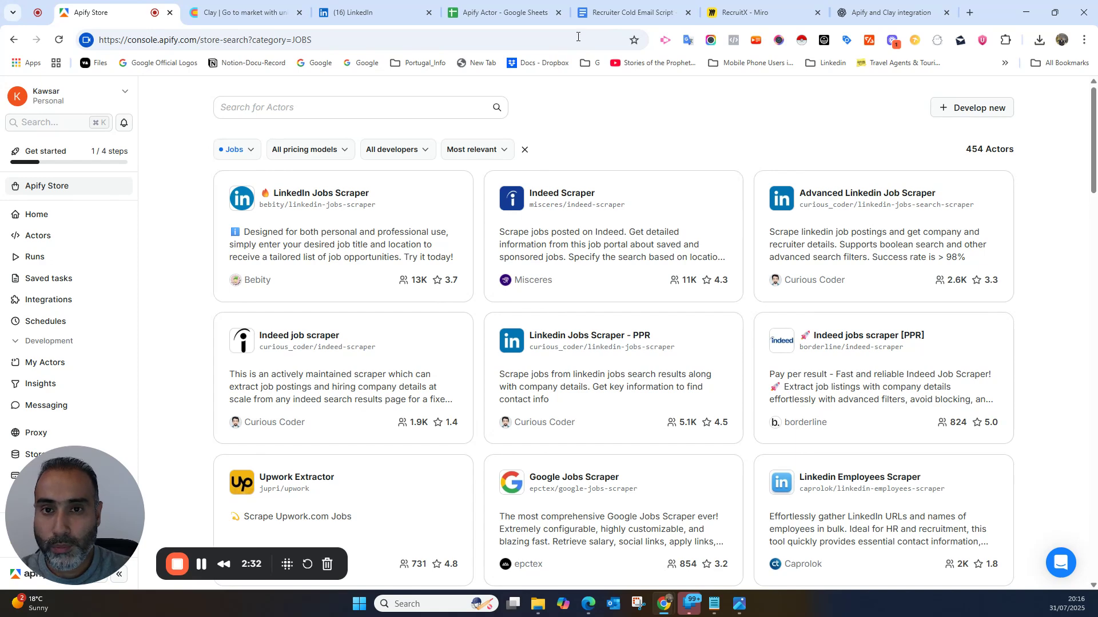
{"action": "left_click", "coordinate": [535, 6]}
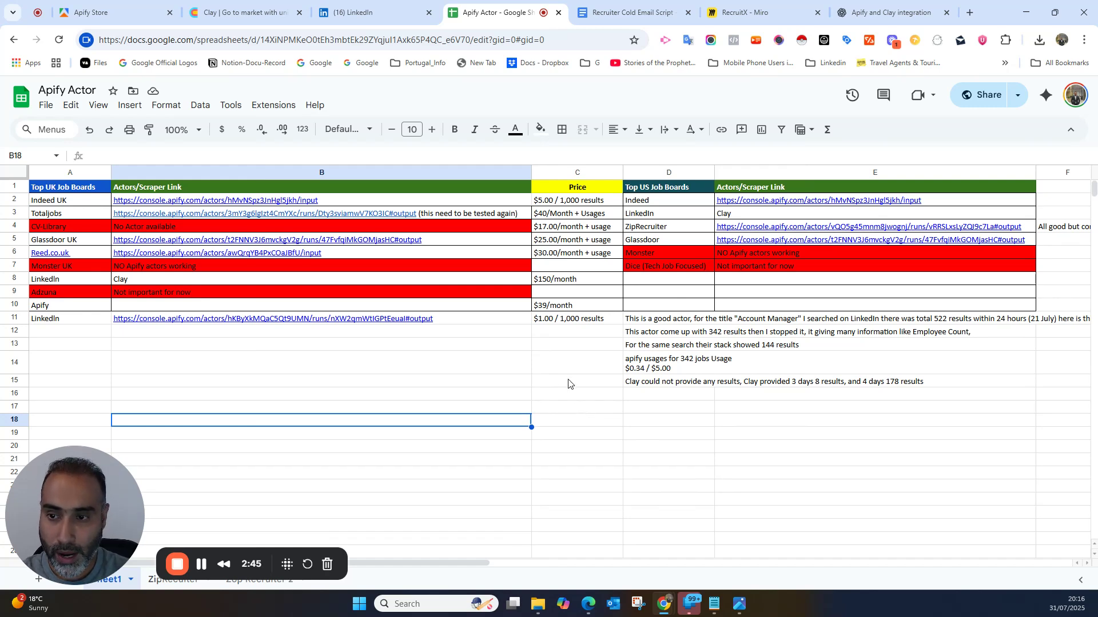
- Switch to Apify, open the Linkedin Jobs Scraper - PPR from the Actors list, and review its input settings
{"action": "left_click", "coordinate": [142, 15]}
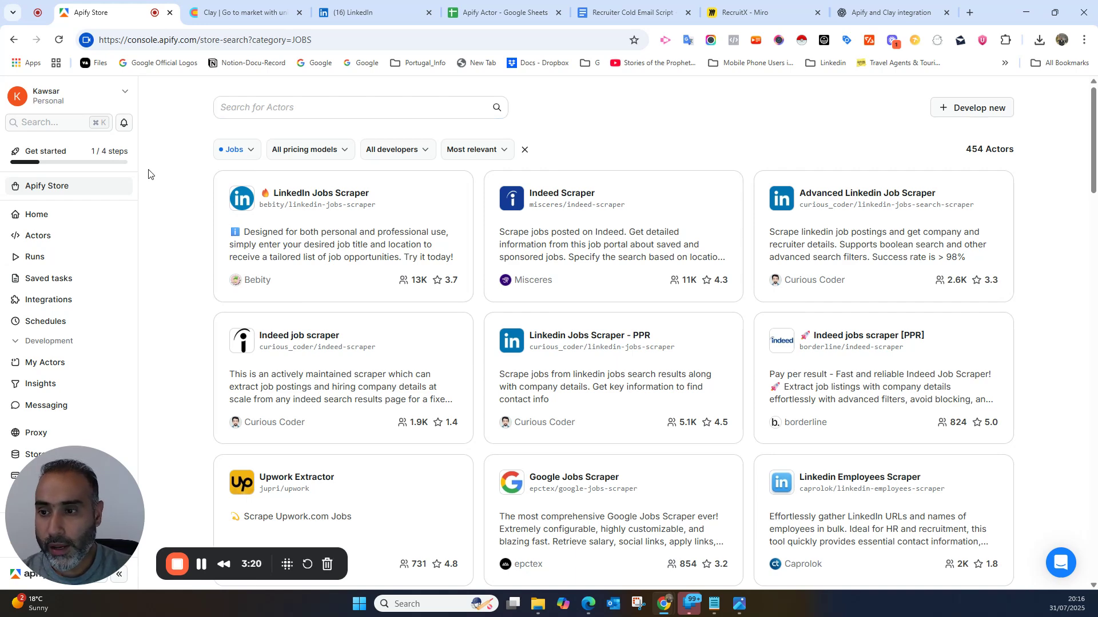
{"action": "left_click", "coordinate": [38, 236]}
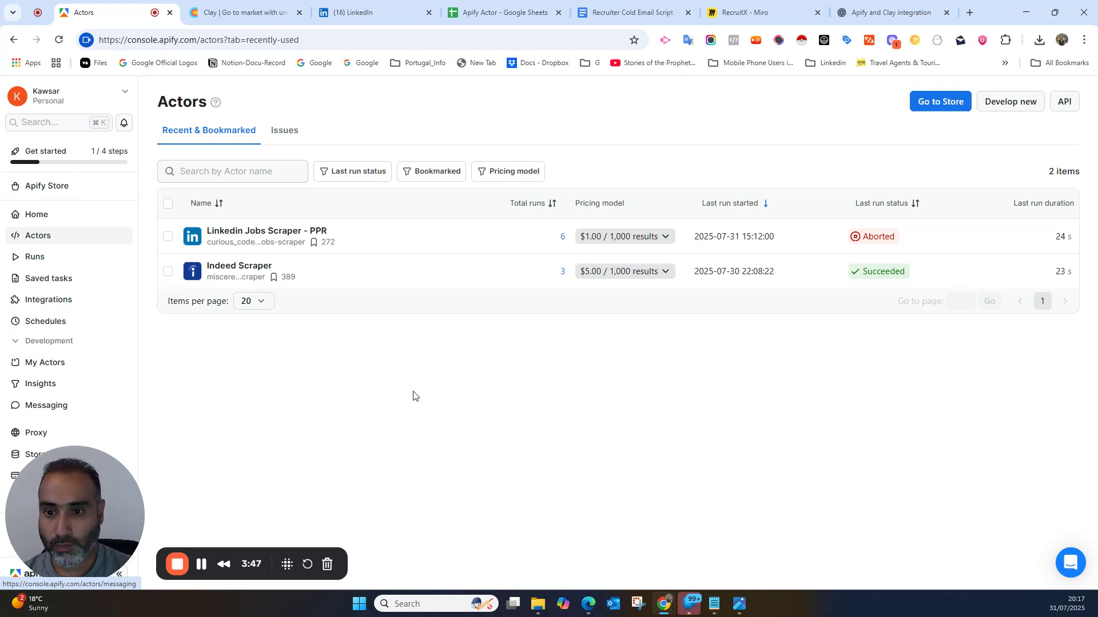
{"action": "left_click", "coordinate": [275, 236]}
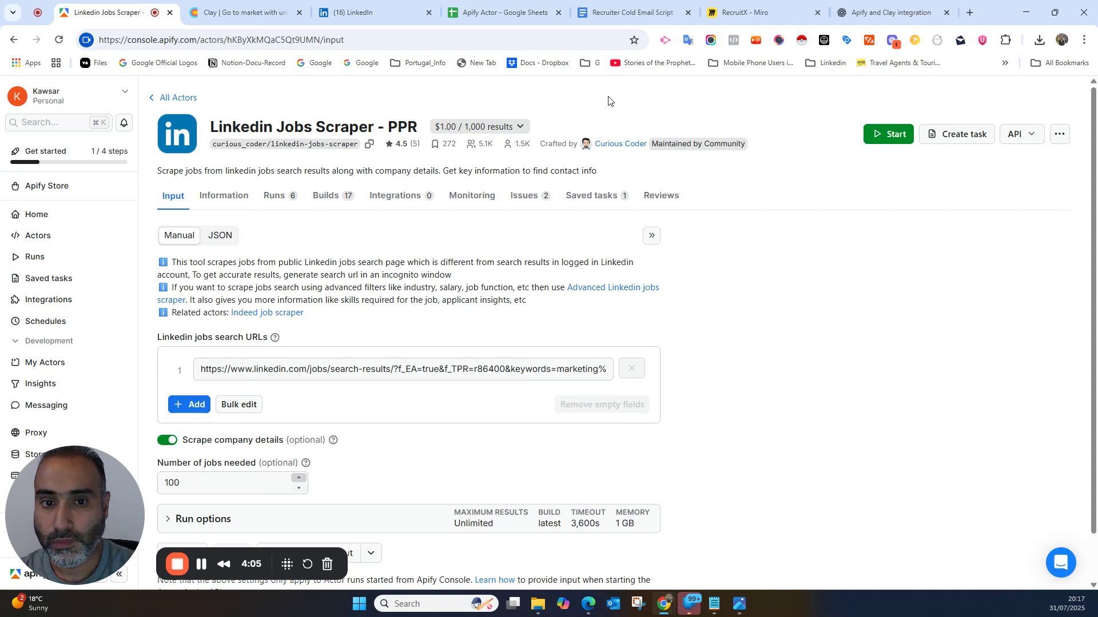
{"action": "scroll", "coordinate": [715, 217], "scroll_direction": "down", "scroll_amount": 1}
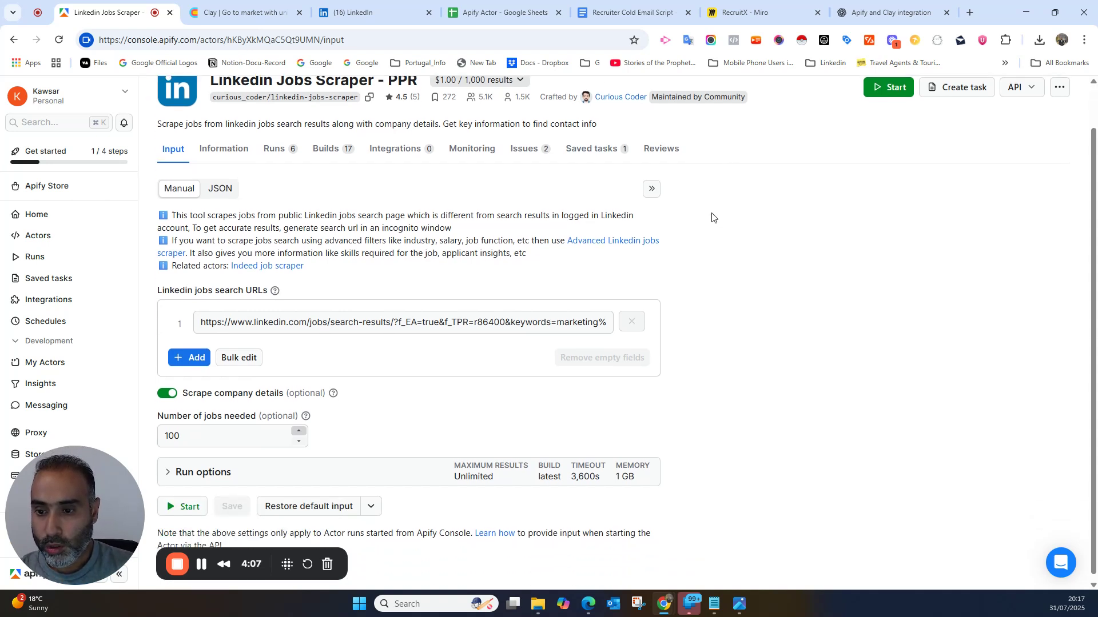
{"action": "left_click", "coordinate": [169, 470]}
{"action": "scroll", "coordinate": [319, 421], "scroll_direction": "down", "scroll_amount": 4}
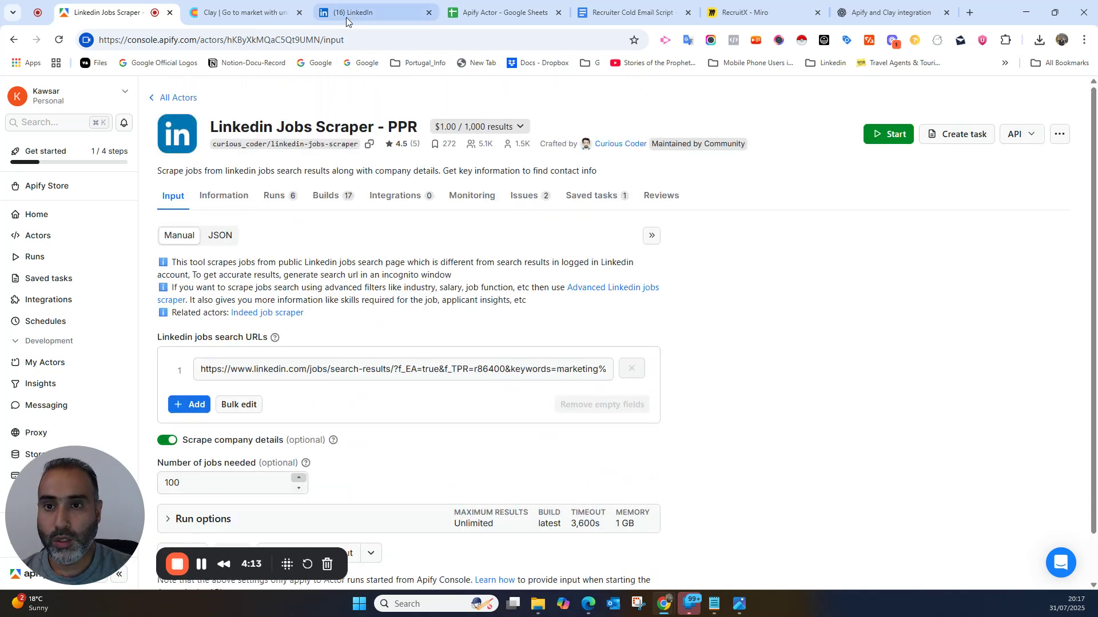
- Switch to LinkedIn and copy the full URL of the filtered marketing manager job search
{"action": "left_click", "coordinate": [347, 17]}
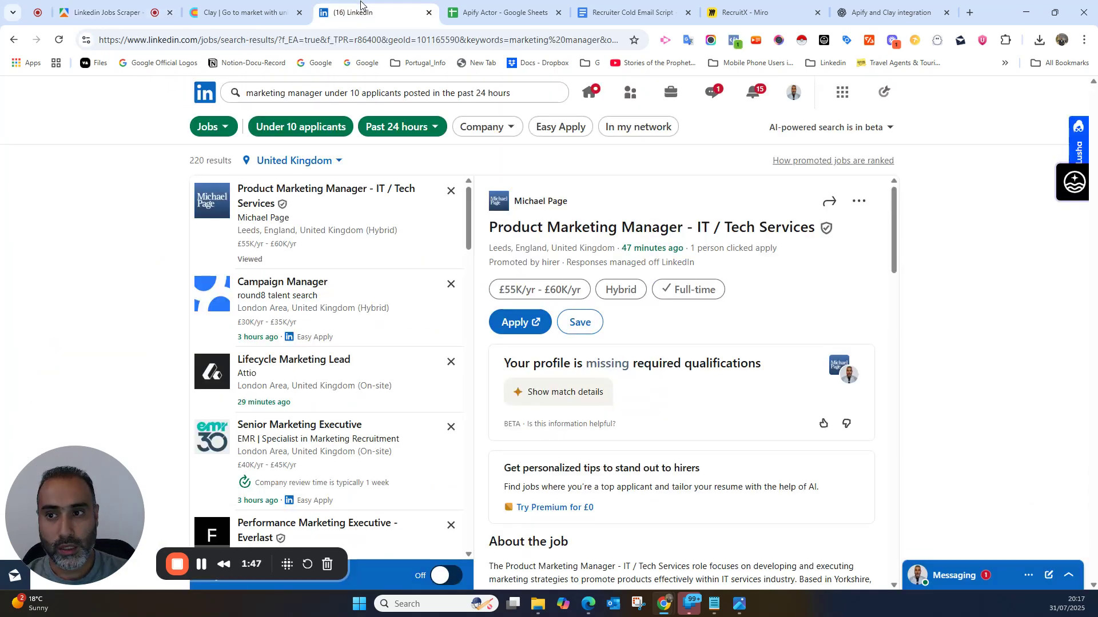
{"action": "left_click", "coordinate": [388, 38]}
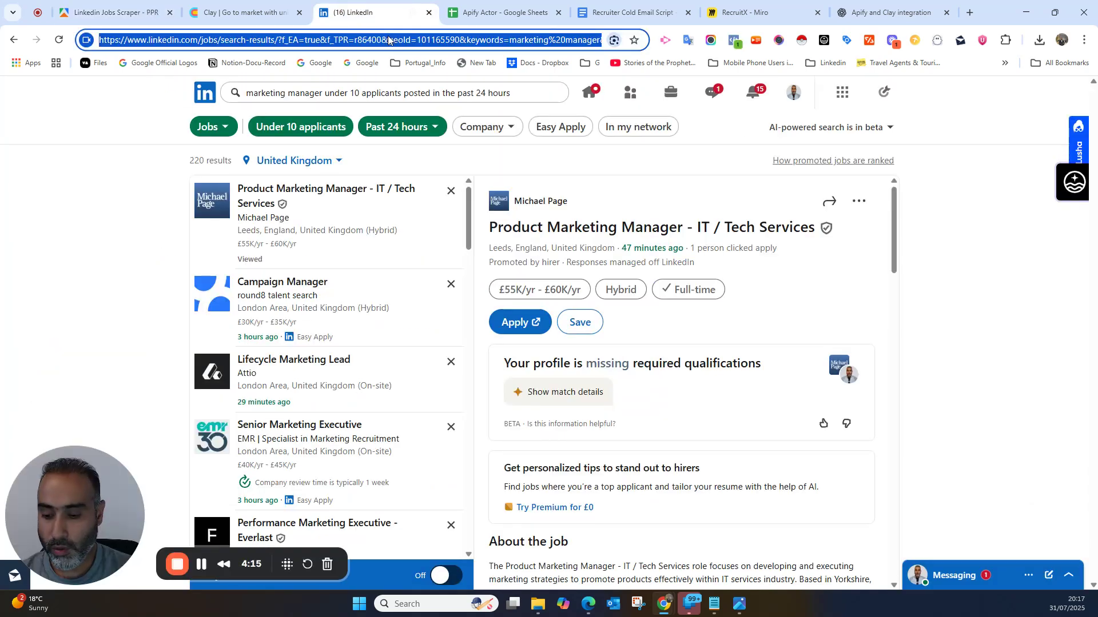
{"action": "right_click", "coordinate": [383, 42]}
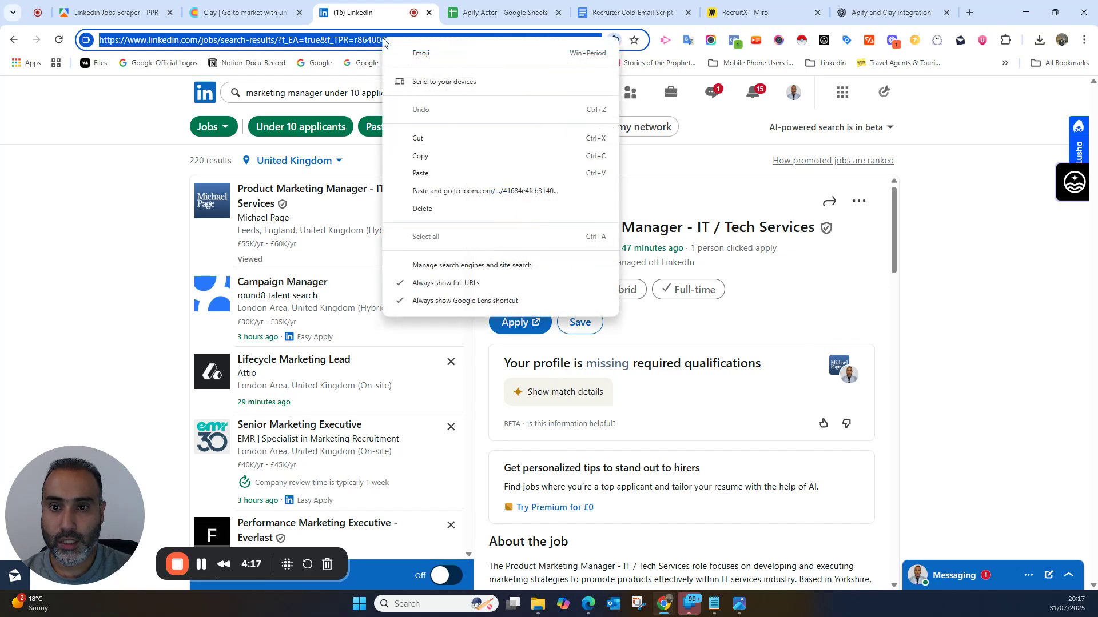
{"action": "left_click", "coordinate": [438, 157]}
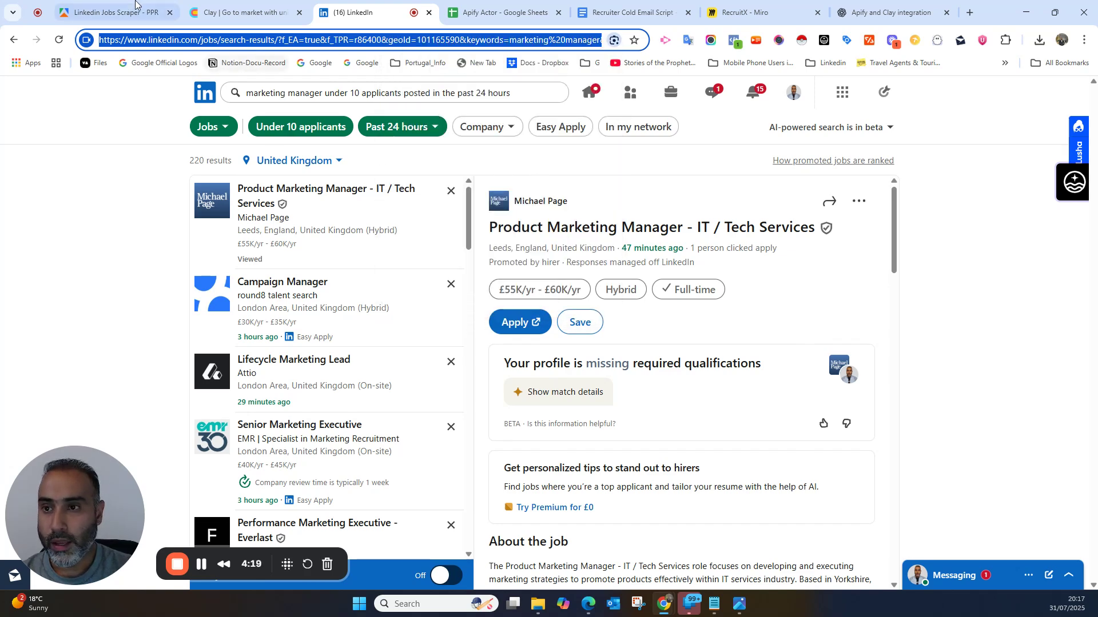
- Switch to Apify and replace the Actor's Linkedin jobs search URL with the copied LinkedIn search link
{"action": "left_click", "coordinate": [113, 9]}
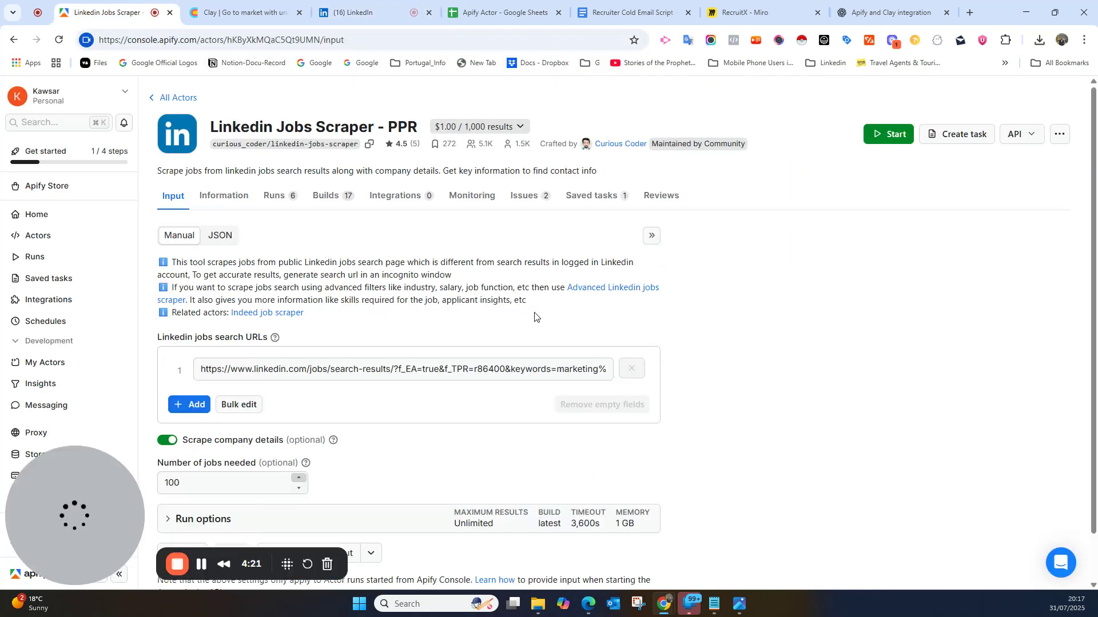
{"action": "left_click_drag", "start_coordinate": [70, 464], "coordinate": [836, 242]}
{"action": "scroll", "coordinate": [362, 319], "scroll_direction": "down", "scroll_amount": 1}
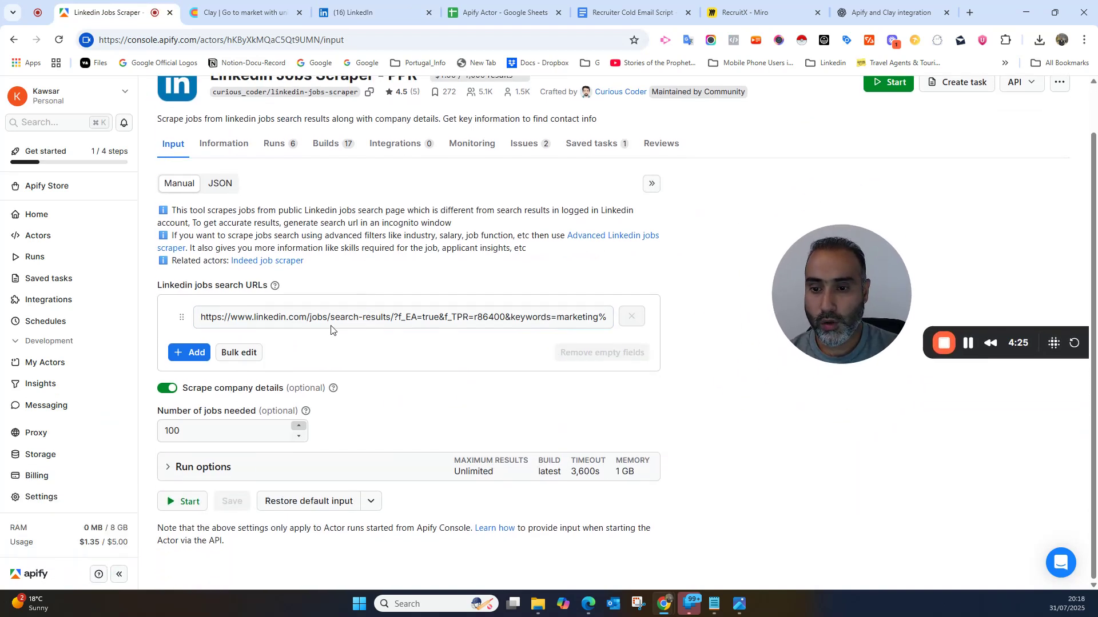
{"action": "key", "text": "ctrl+a"}
{"action": "scroll", "coordinate": [370, 350], "scroll_direction": "up", "scroll_amount": 1}
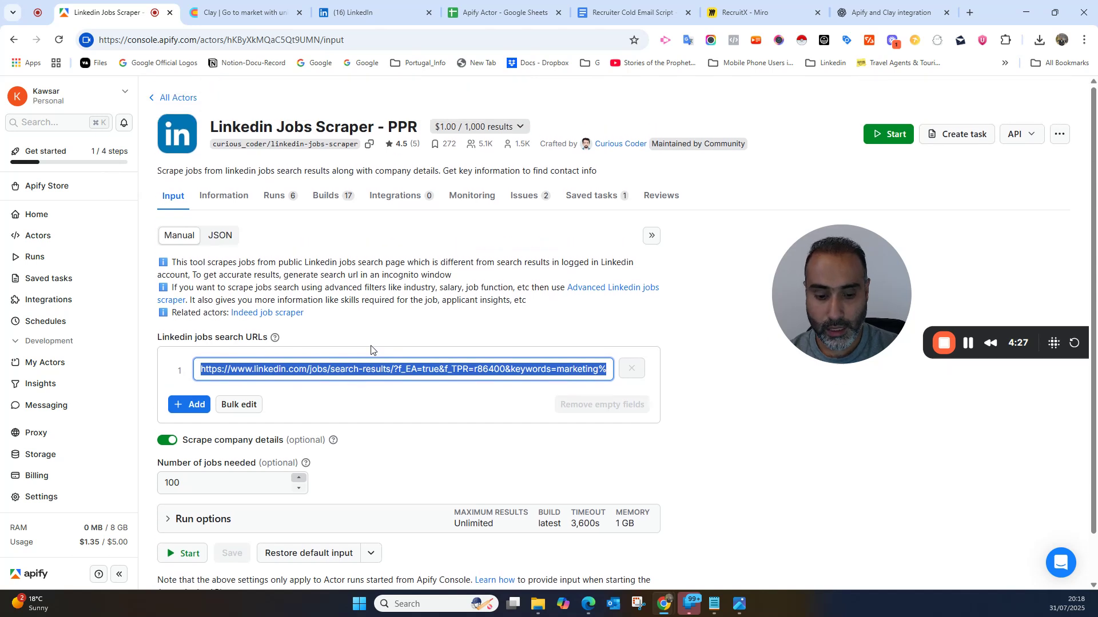
{"action": "key", "text": "BackSpace"}
{"action": "key", "text": "ctrl+v"}
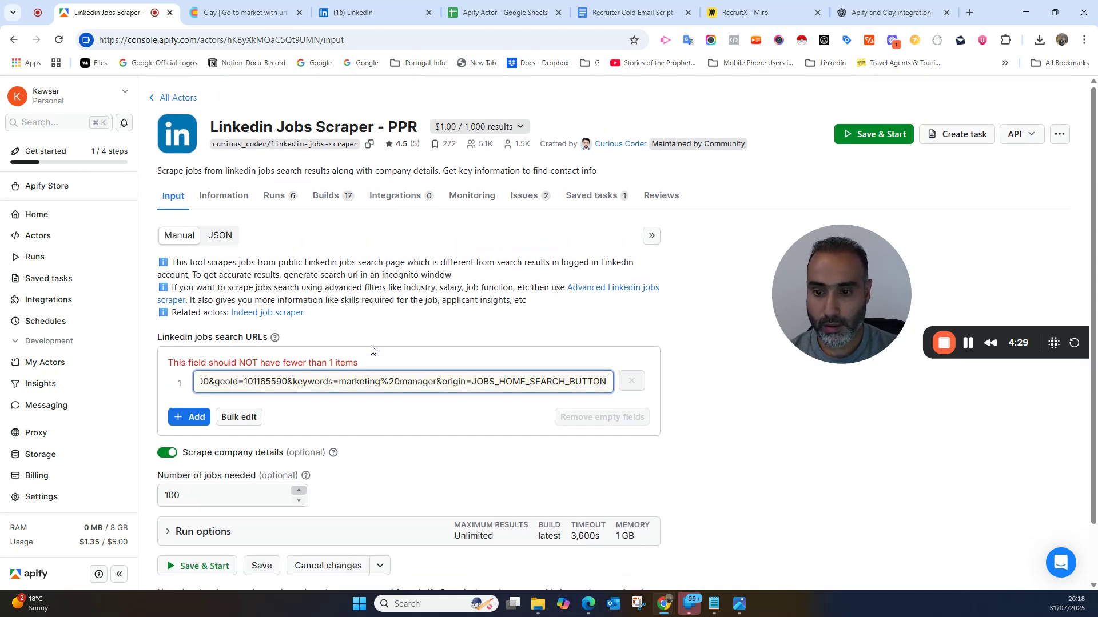
{"action": "left_click", "coordinate": [698, 372]}
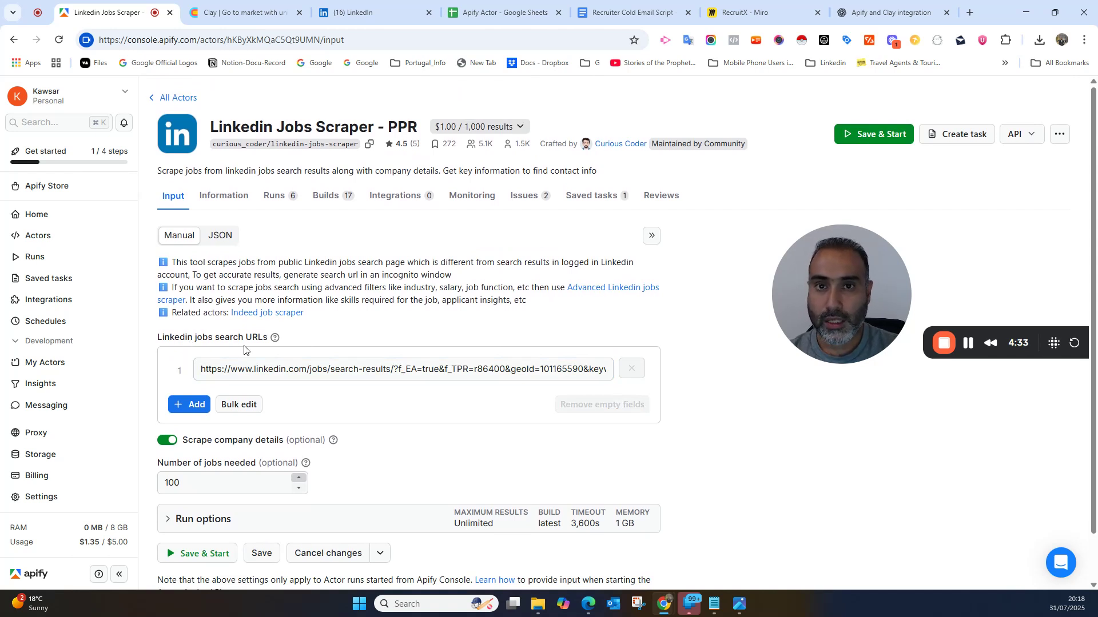
{"action": "left_click", "coordinate": [456, 378]}
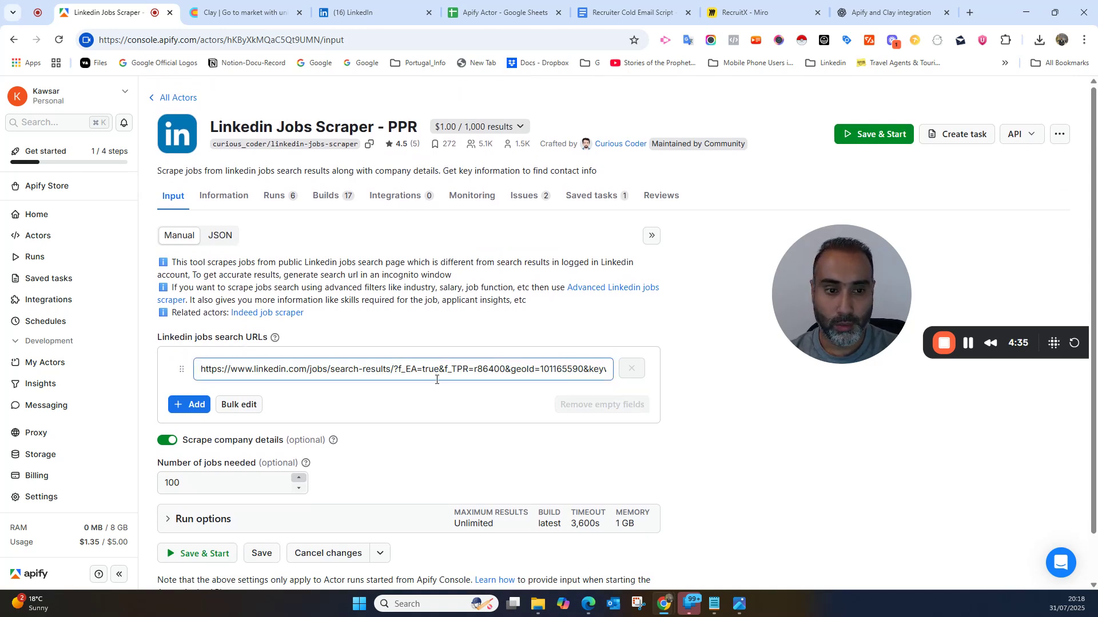
{"action": "left_click", "coordinate": [423, 337]}
- Compare the Actor's number of jobs needed with the result count of the LinkedIn search
{"action": "scroll", "coordinate": [422, 334], "scroll_direction": "down", "scroll_amount": 1}
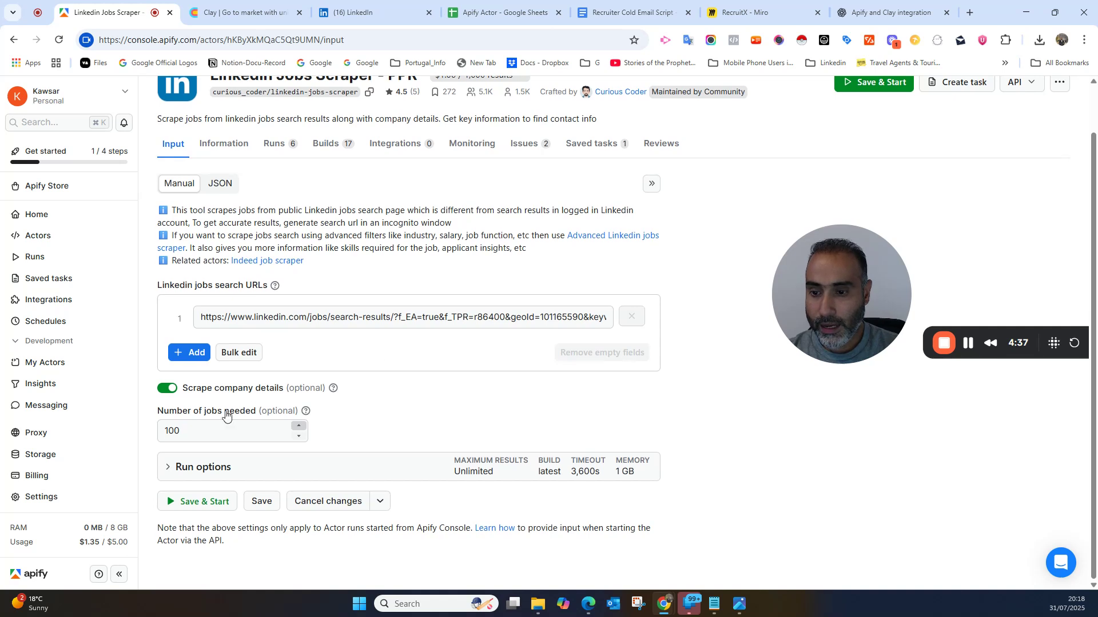
{"action": "left_click", "coordinate": [236, 430]}
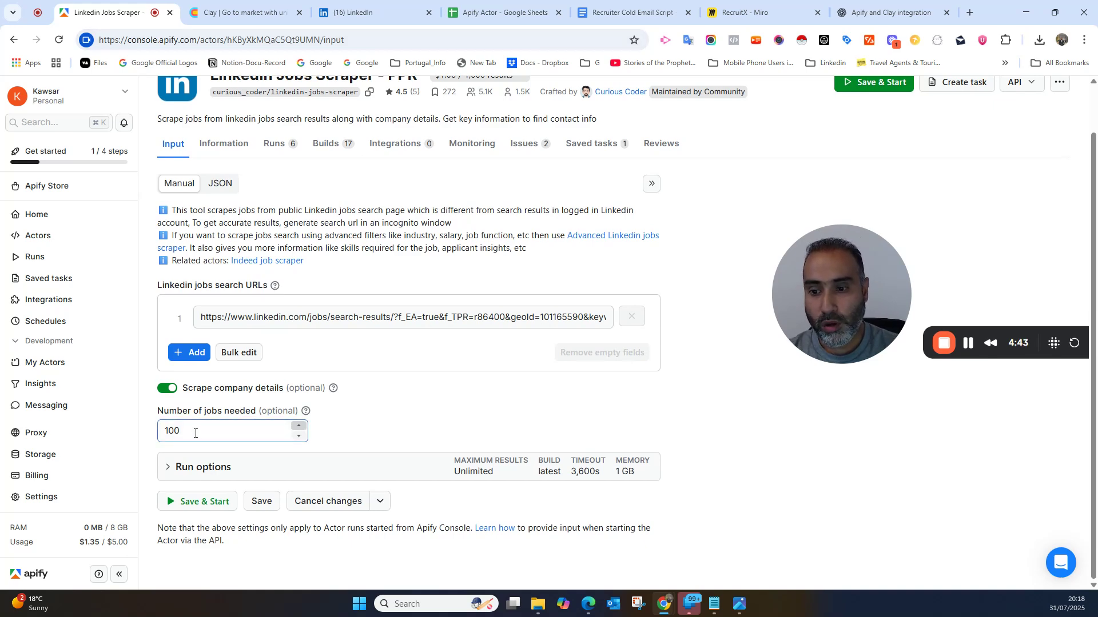
{"action": "left_click", "coordinate": [375, 12]}
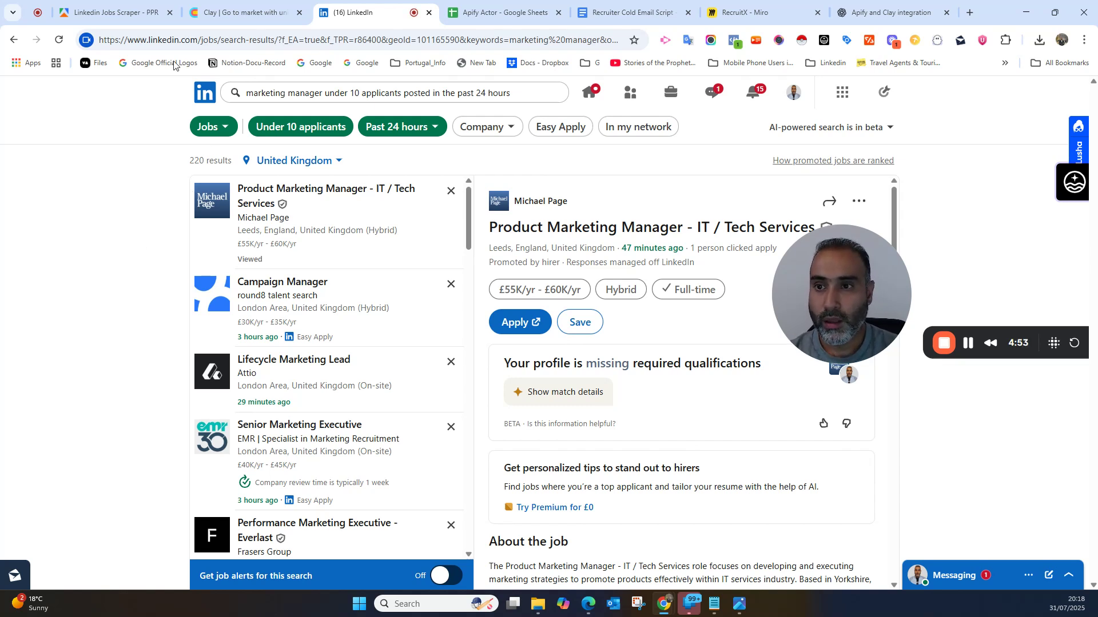
{"action": "left_click", "coordinate": [114, 12]}
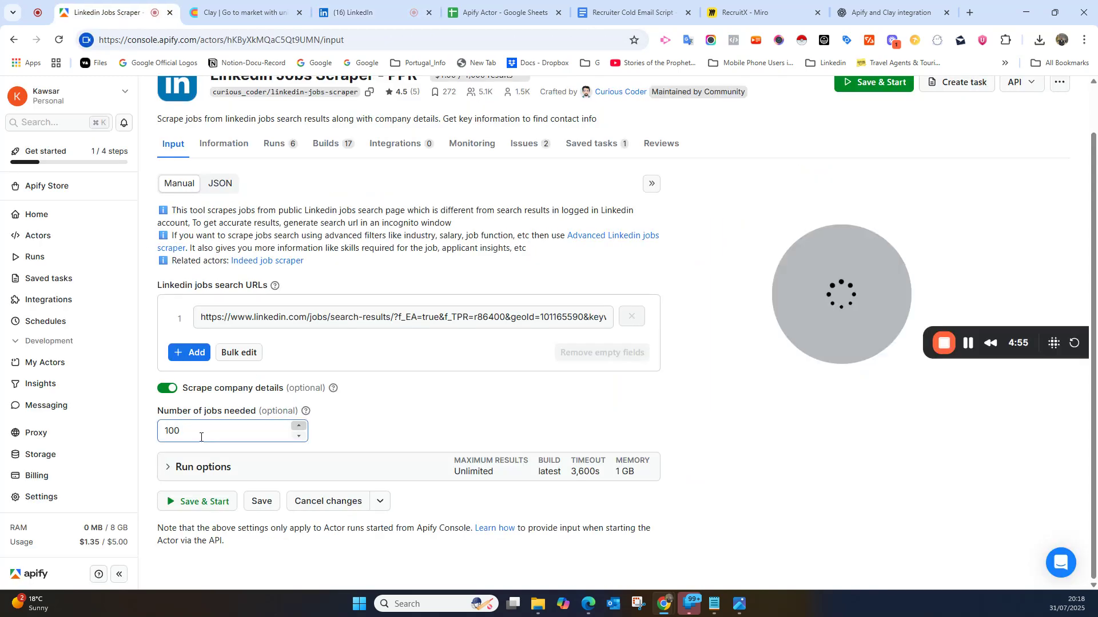
{"action": "left_click", "coordinate": [345, 5]}
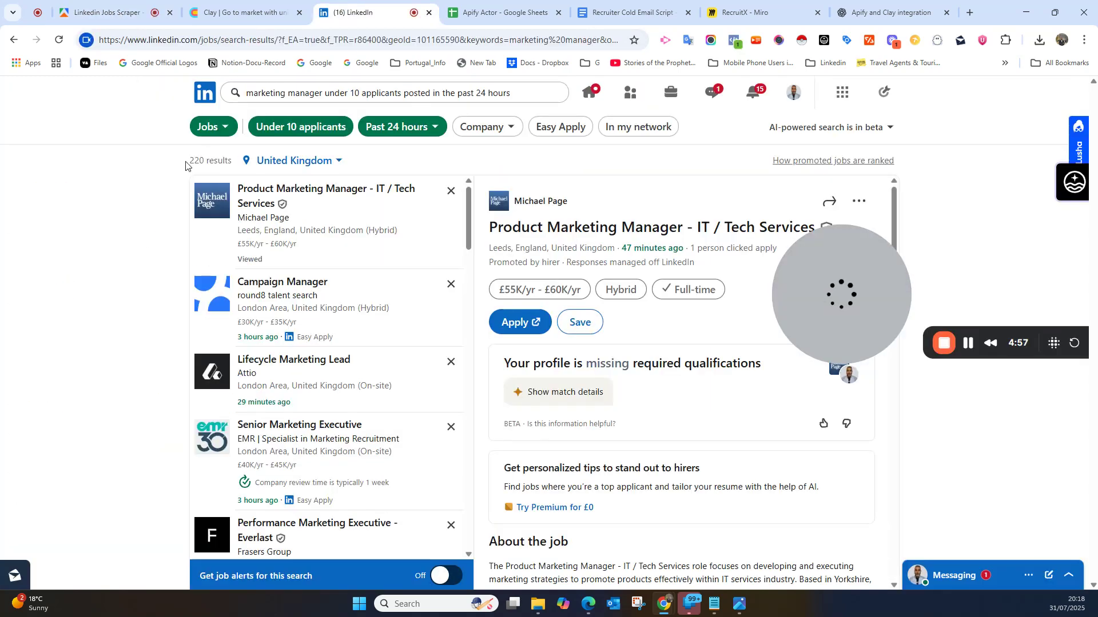
{"action": "left_click", "coordinate": [130, 13]}
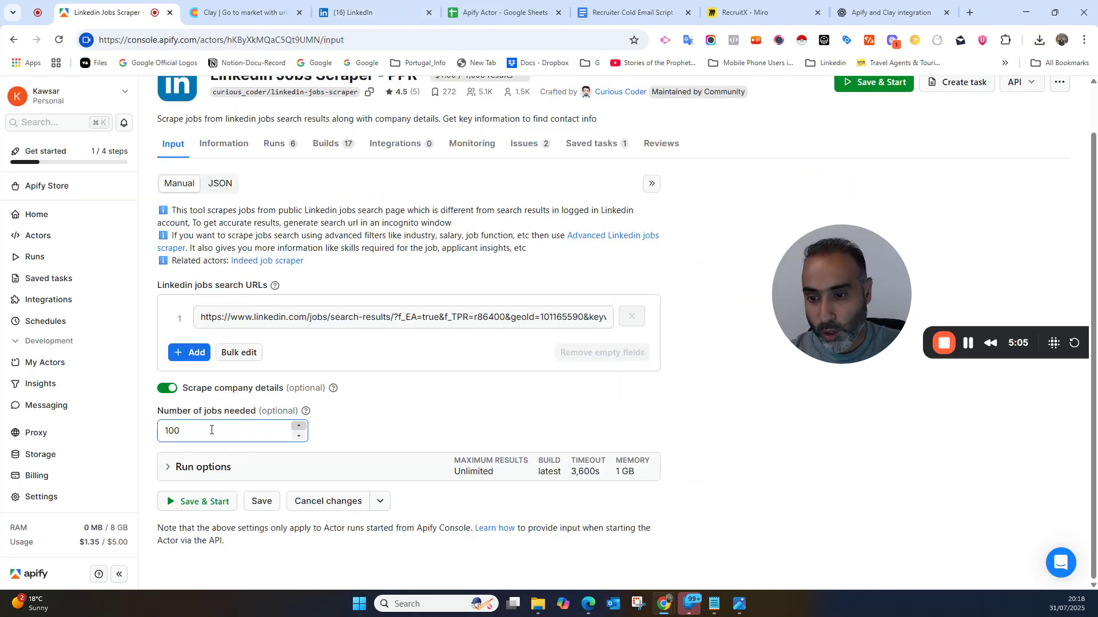
- Try 90 as the number of jobs needed, and set it back to 100
{"action": "type", "text": "90"}
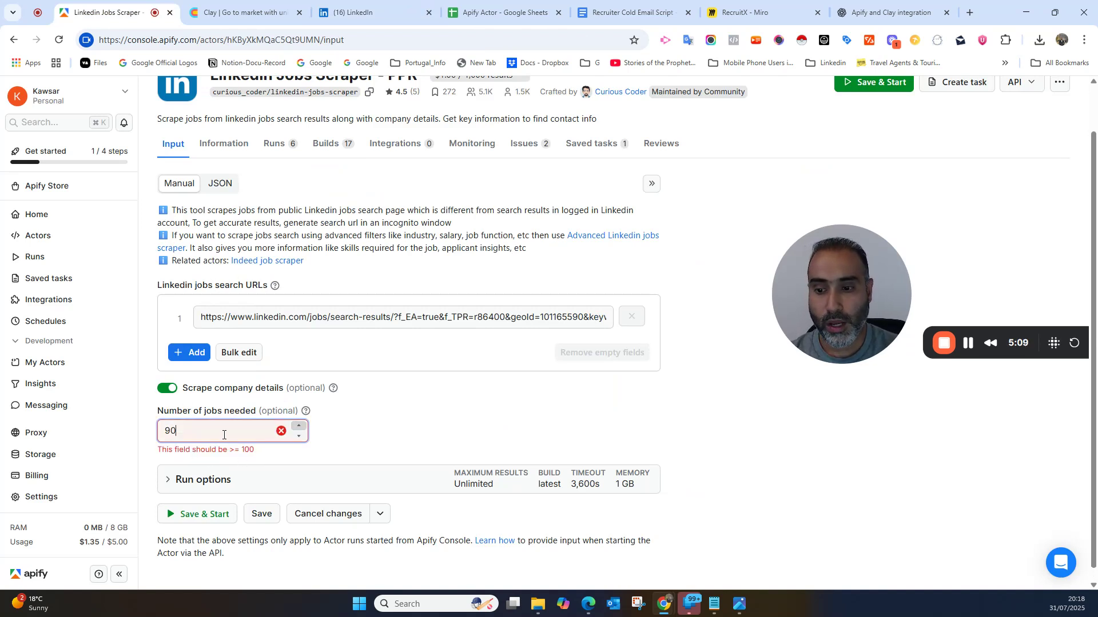
{"action": "left_click_drag", "start_coordinate": [225, 432], "coordinate": [137, 439]}
{"action": "type", "text": "100"}
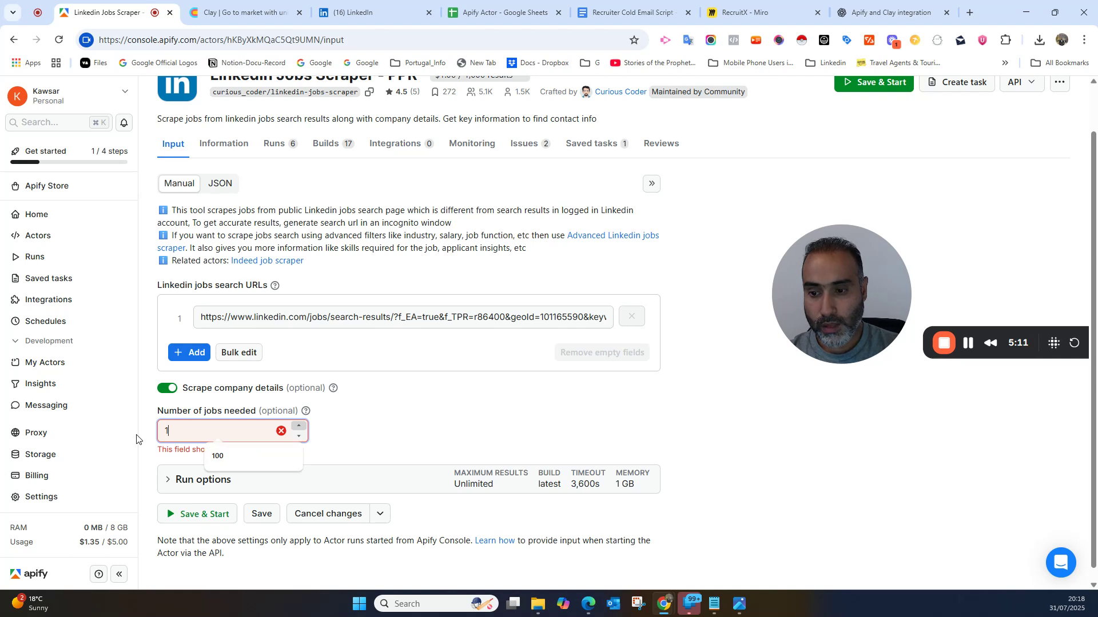
{"action": "left_click", "coordinate": [733, 409]}
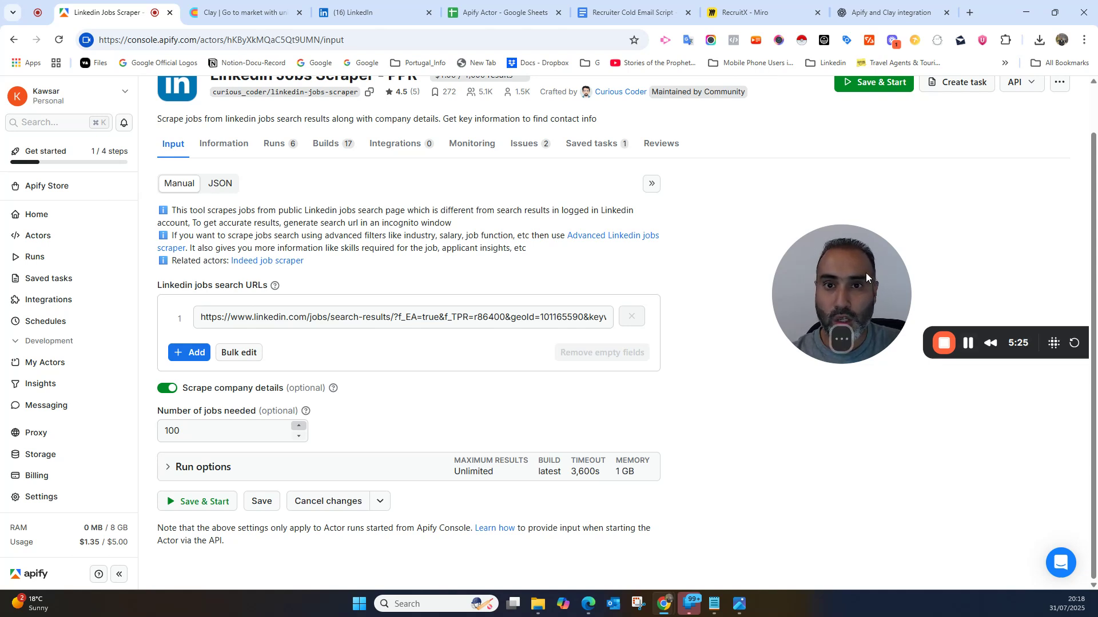
- Save the Linkedin Jobs Scraper - PPR input and start the Actor run
{"action": "left_click_drag", "start_coordinate": [865, 273], "coordinate": [94, 420]}
{"action": "scroll", "coordinate": [823, 294], "scroll_direction": "up", "scroll_amount": 1}
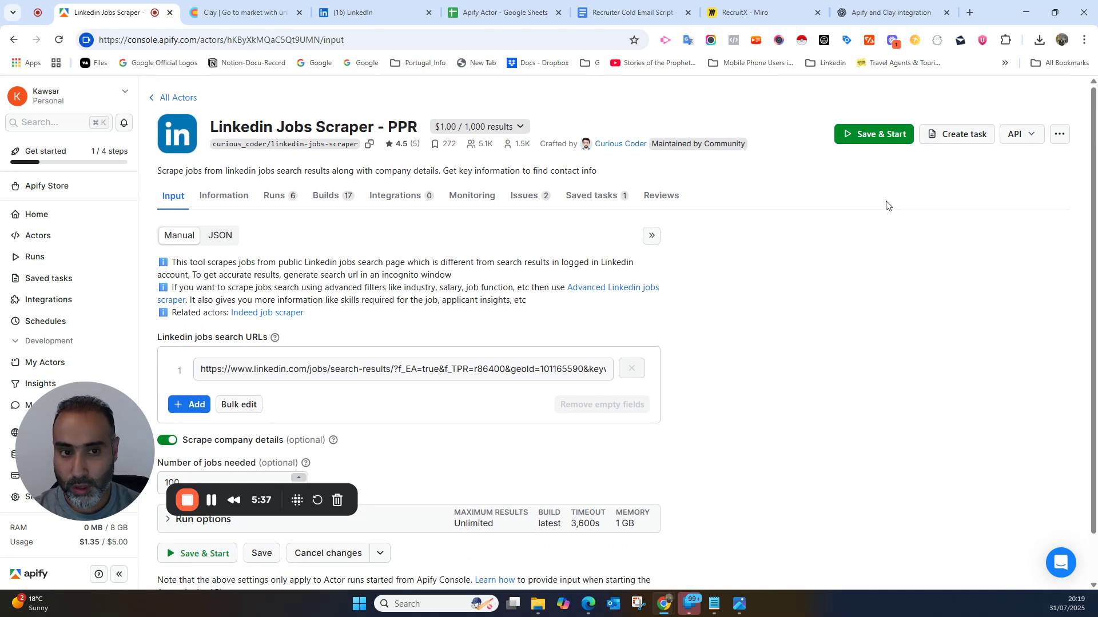
{"action": "left_click", "coordinate": [874, 134]}
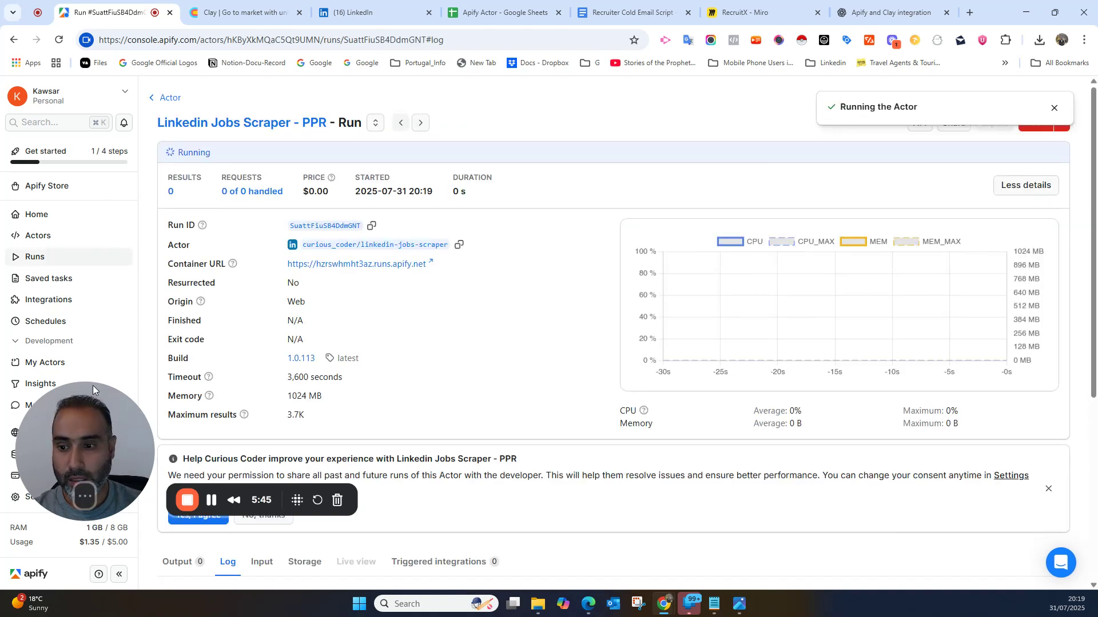
- Abort the running Linkedin Jobs Scraper - PPR run and bring its log into view
{"action": "left_click_drag", "start_coordinate": [87, 406], "coordinate": [843, 217]}
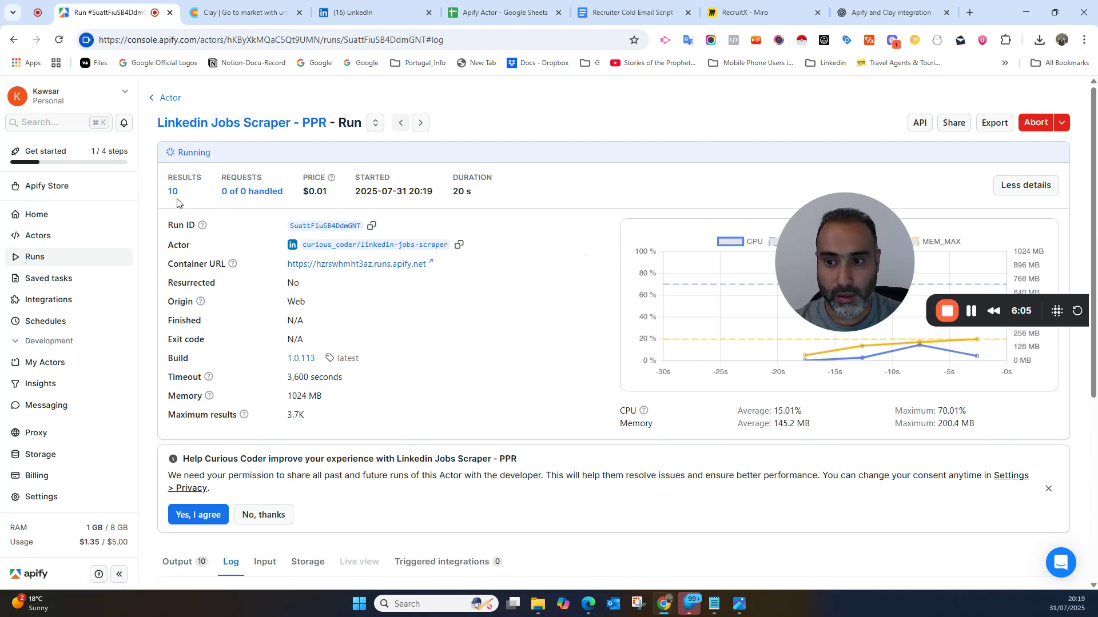
{"action": "left_click", "coordinate": [1035, 123]}
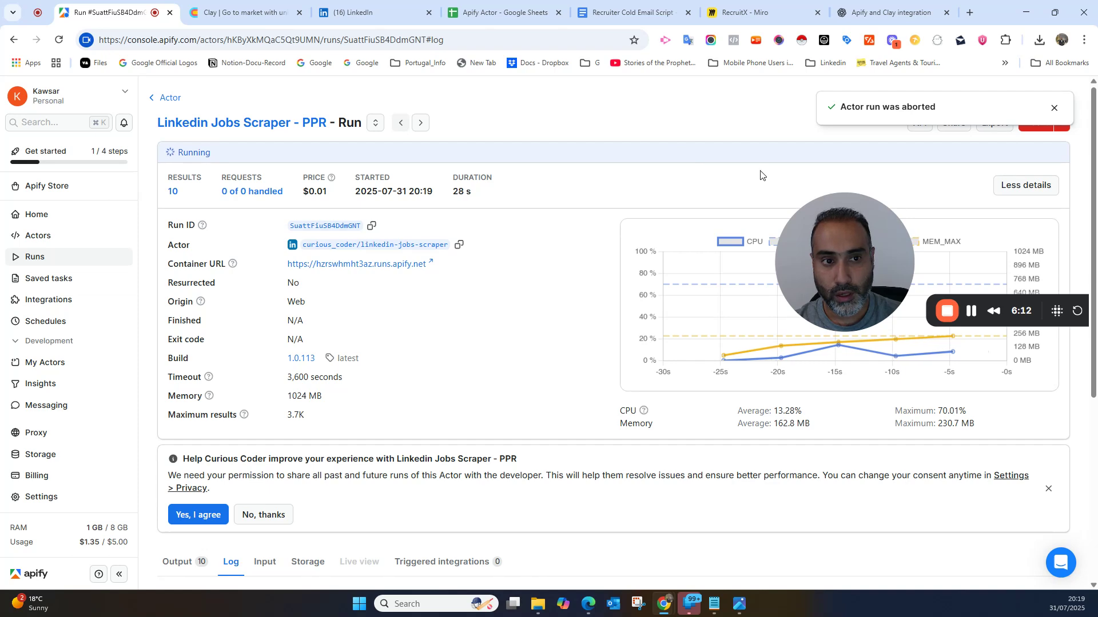
{"action": "scroll", "coordinate": [343, 263], "scroll_direction": "down", "scroll_amount": 5}
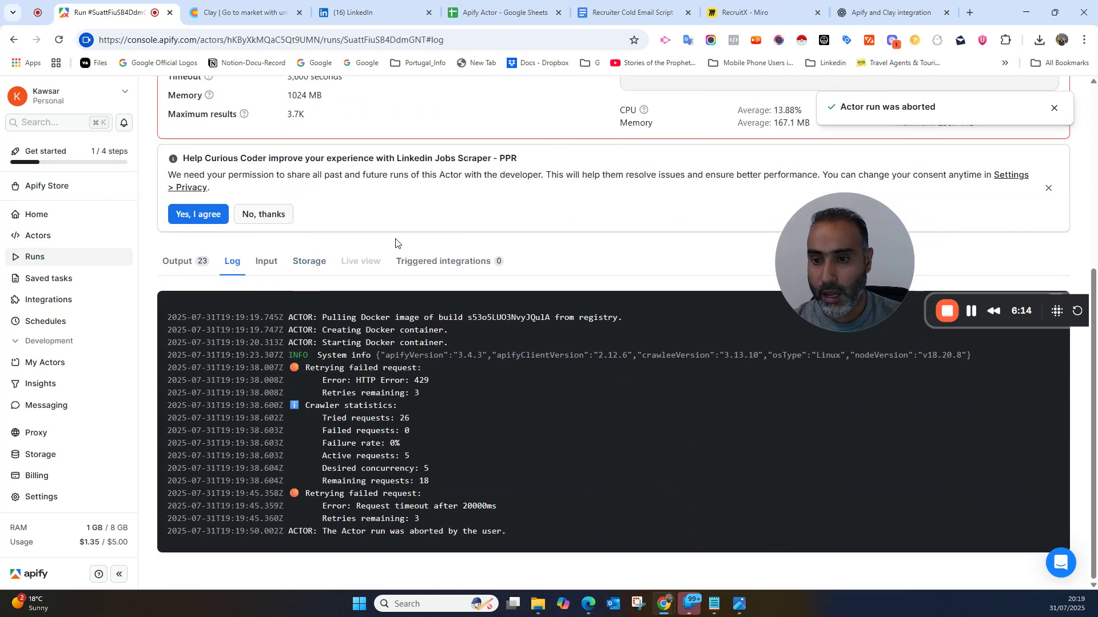
- Open the aborted run's output and examine its run details and the first rows of scraped jobs
{"action": "left_click", "coordinate": [171, 262]}
{"action": "scroll", "coordinate": [277, 294], "scroll_direction": "up", "scroll_amount": 5}
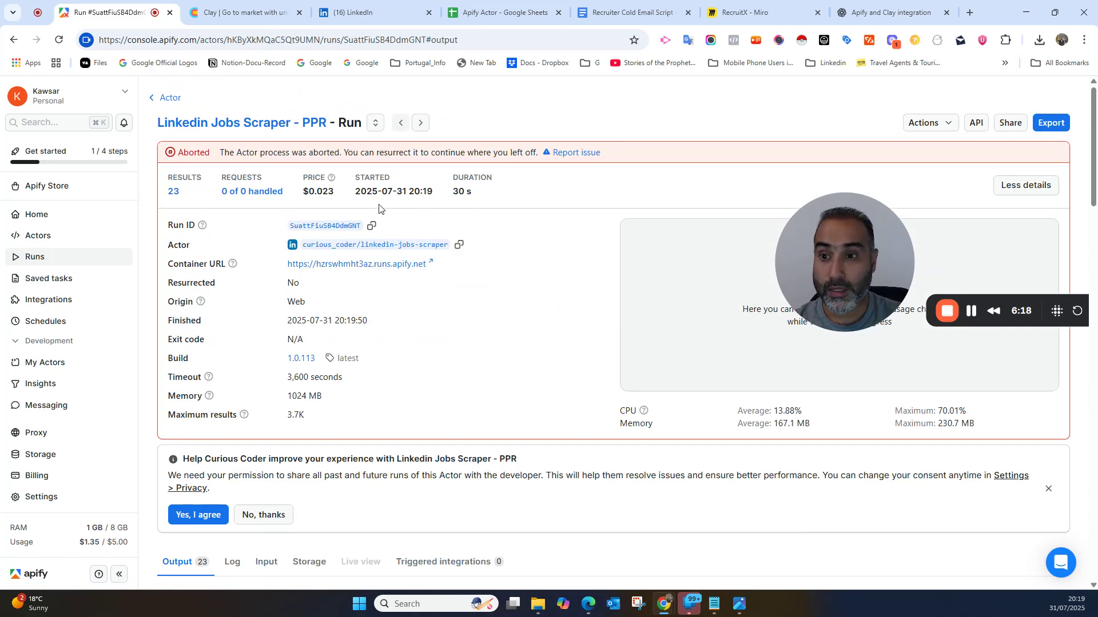
{"action": "scroll", "coordinate": [310, 233], "scroll_direction": "down", "scroll_amount": 6}
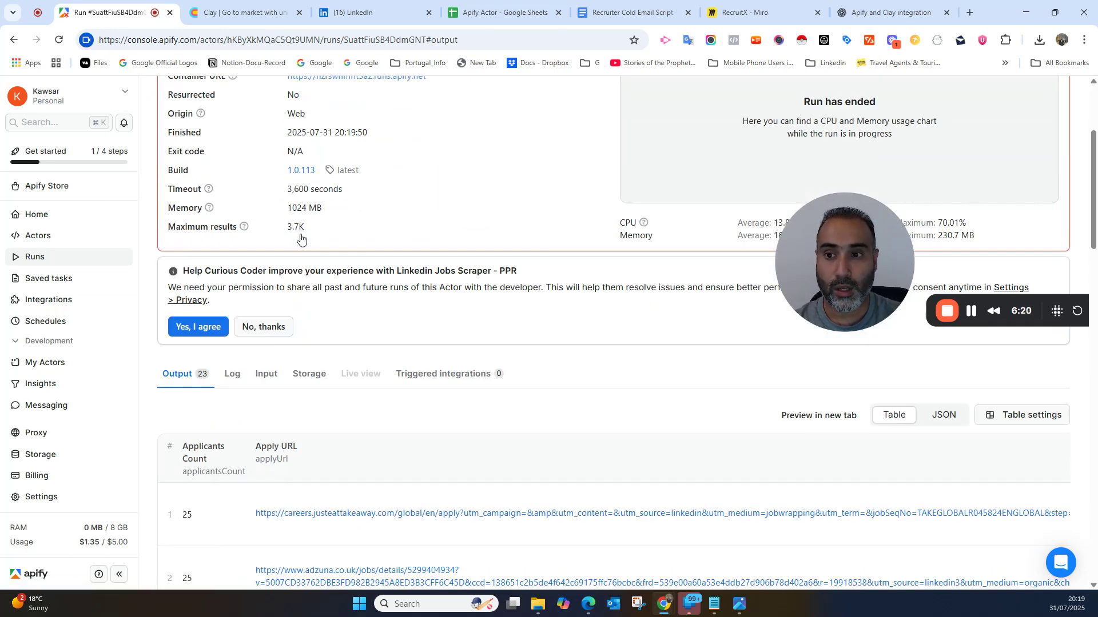
{"action": "scroll", "coordinate": [298, 234], "scroll_direction": "down", "scroll_amount": 2}
{"action": "scroll", "coordinate": [255, 228], "scroll_direction": "down", "scroll_amount": 6}
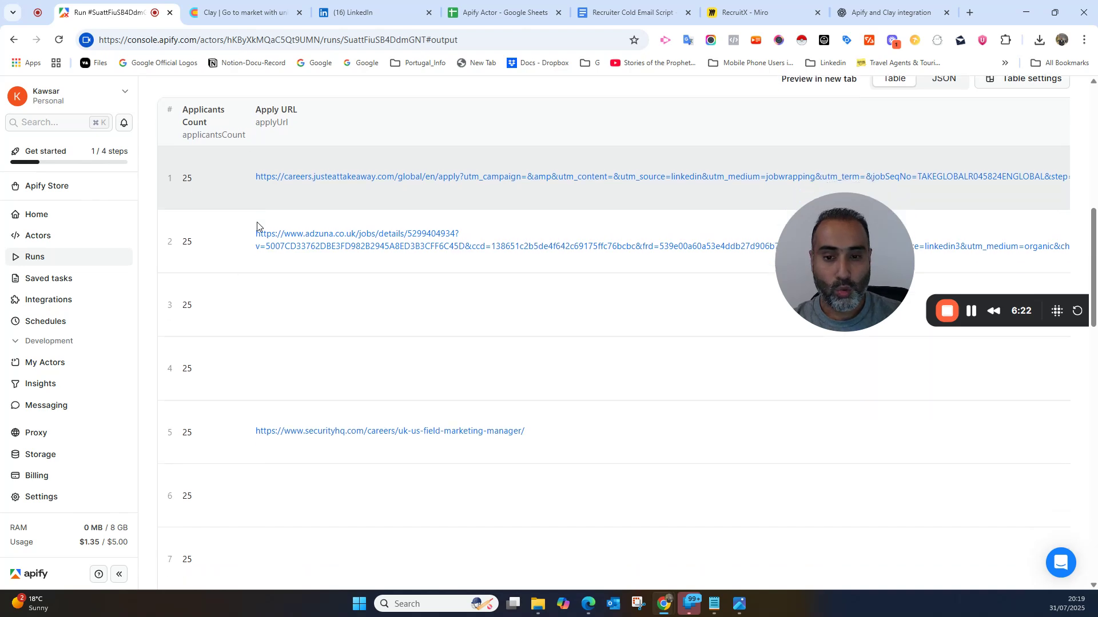
{"action": "scroll", "coordinate": [286, 272], "scroll_direction": "down", "scroll_amount": 10}
{"action": "scroll", "coordinate": [299, 306], "scroll_direction": "up", "scroll_amount": 18}
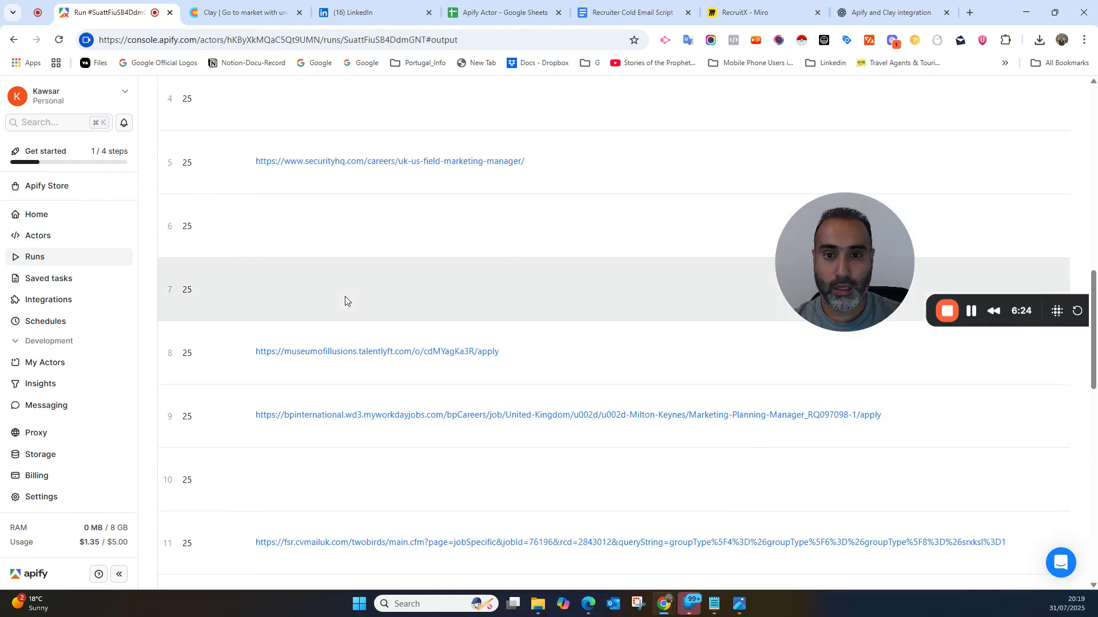
{"action": "scroll", "coordinate": [402, 285], "scroll_direction": "up", "scroll_amount": 4}
- Examine the remaining scraped job rows and the further columns of the output table
{"action": "left_click_drag", "start_coordinate": [825, 226], "coordinate": [57, 475]}
{"action": "scroll", "coordinate": [483, 337], "scroll_direction": "down", "scroll_amount": 14}
{"action": "scroll", "coordinate": [498, 352], "scroll_direction": "up", "scroll_amount": 12}
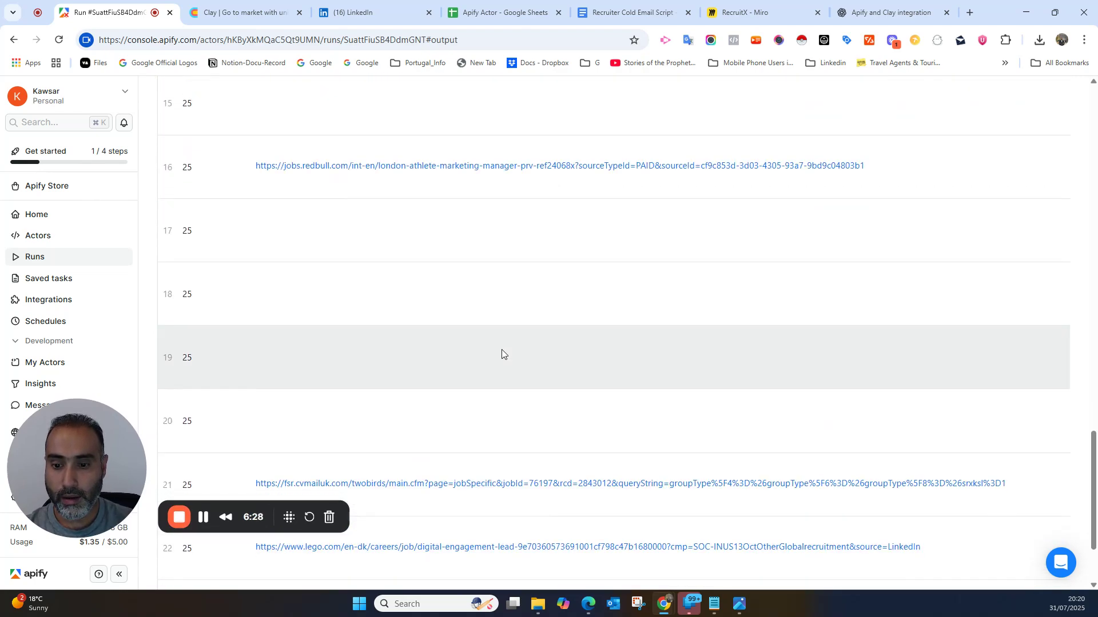
{"action": "scroll", "coordinate": [617, 281], "scroll_direction": "down", "scroll_amount": 8}
{"action": "scroll", "coordinate": [671, 340], "scroll_direction": "down", "scroll_amount": 12}
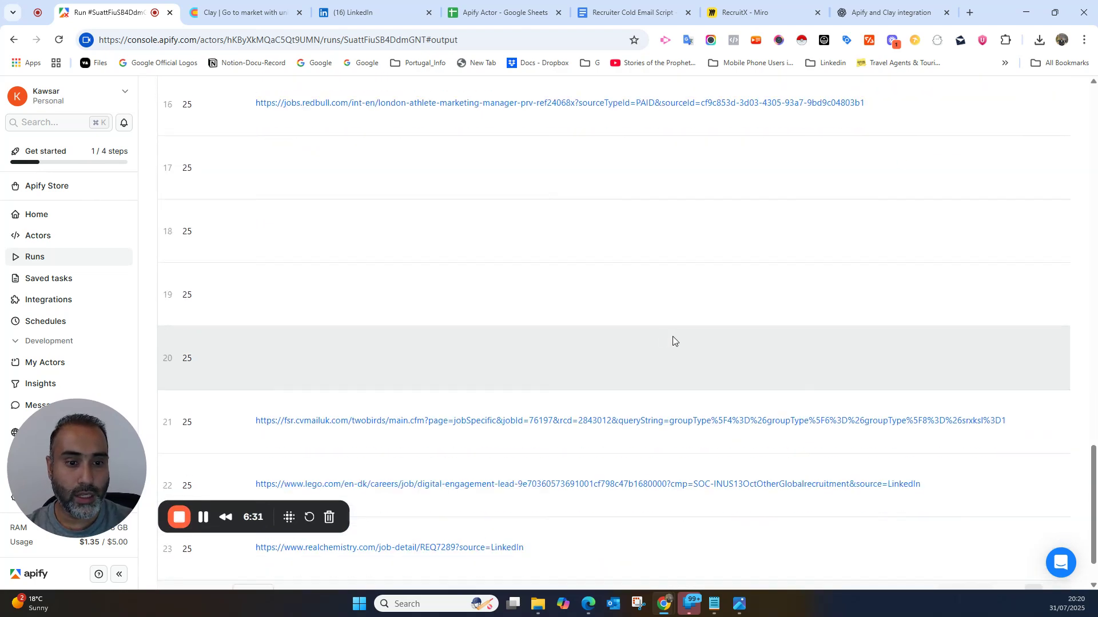
{"action": "scroll", "coordinate": [535, 372], "scroll_direction": "down", "scroll_amount": 1}
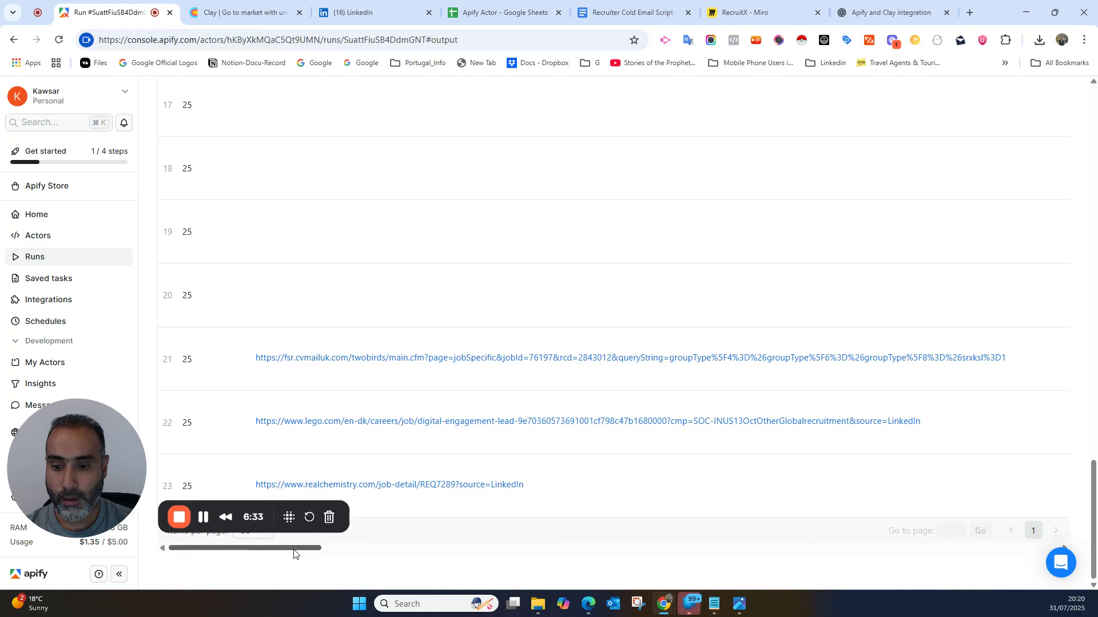
{"action": "left_click_drag", "start_coordinate": [293, 549], "coordinate": [1023, 426]}
- Export the run's dataset with all fields included and download it in CSV format
{"action": "scroll", "coordinate": [962, 313], "scroll_direction": "up", "scroll_amount": 11}
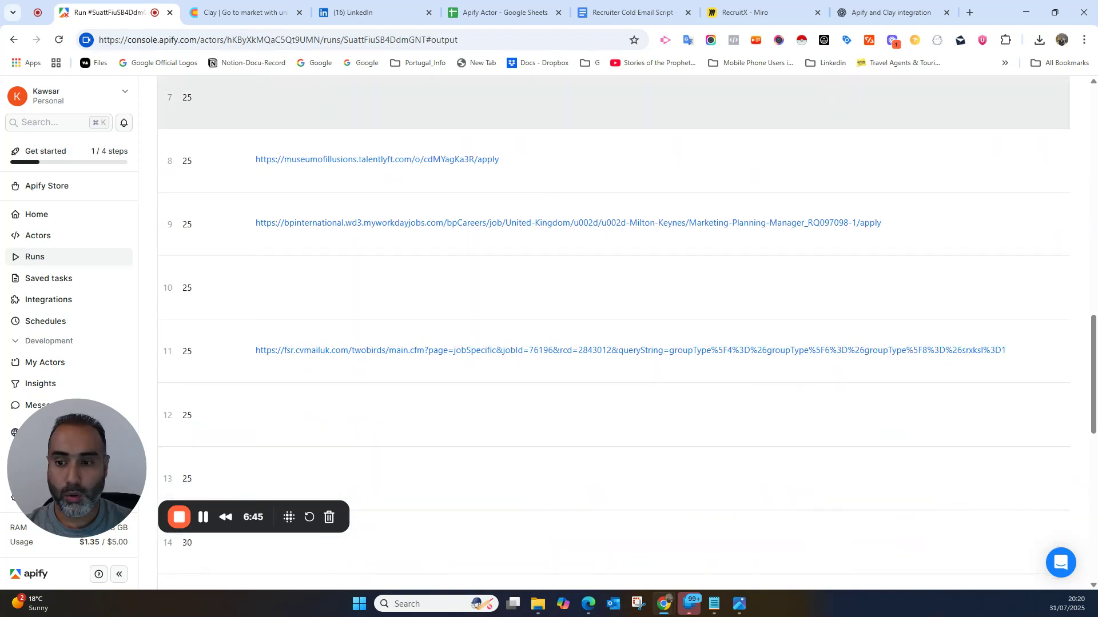
{"action": "scroll", "coordinate": [1029, 246], "scroll_direction": "up", "scroll_amount": 10}
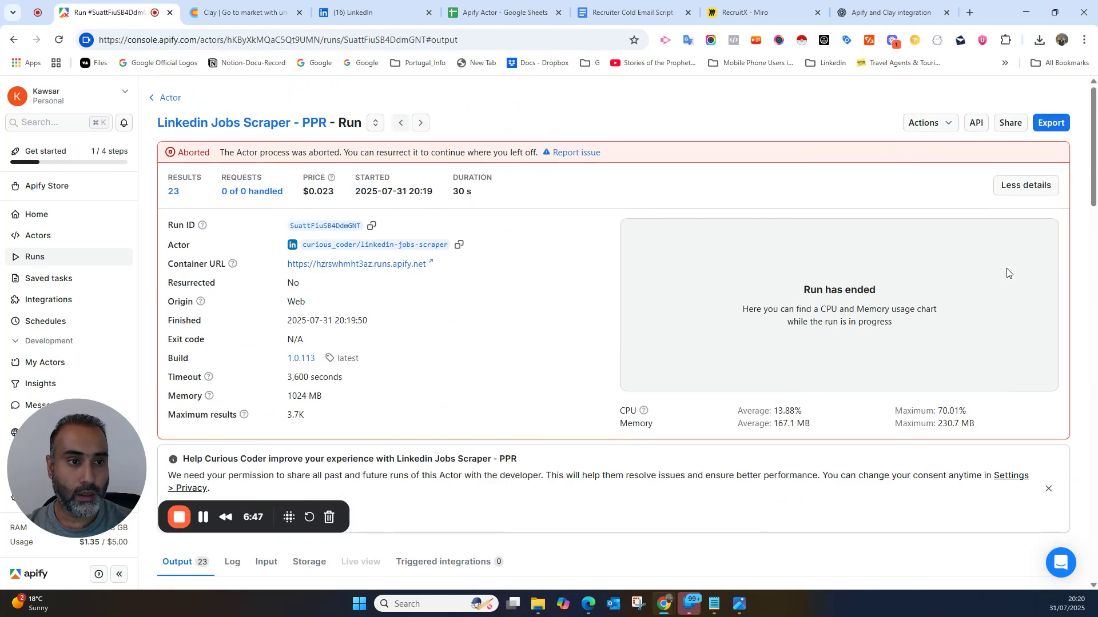
{"action": "left_click", "coordinate": [1050, 129]}
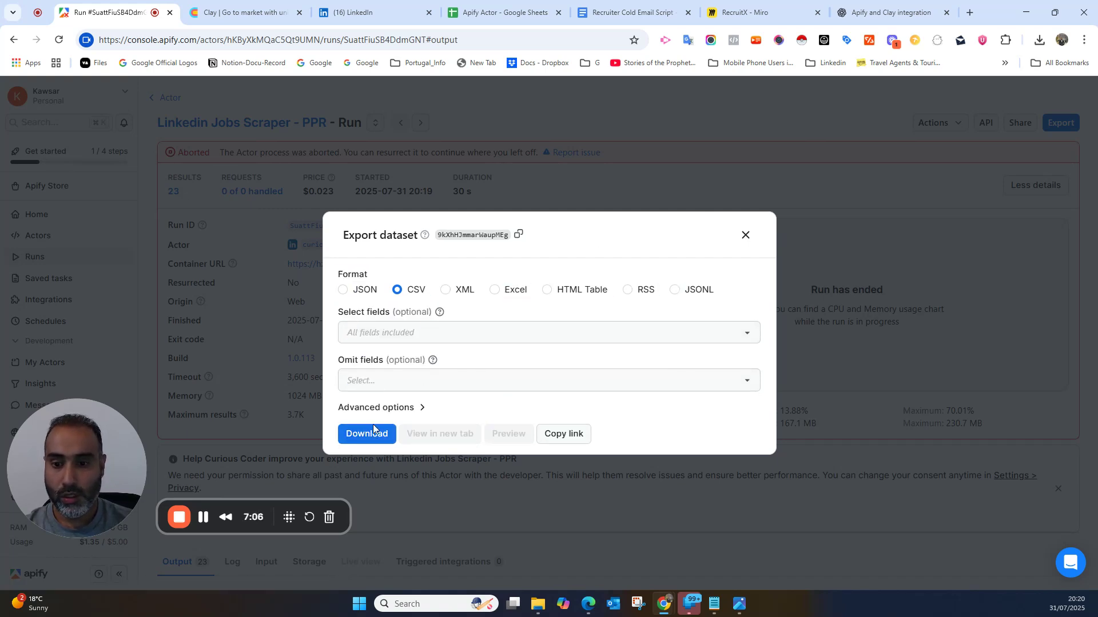
{"action": "left_click", "coordinate": [375, 438]}
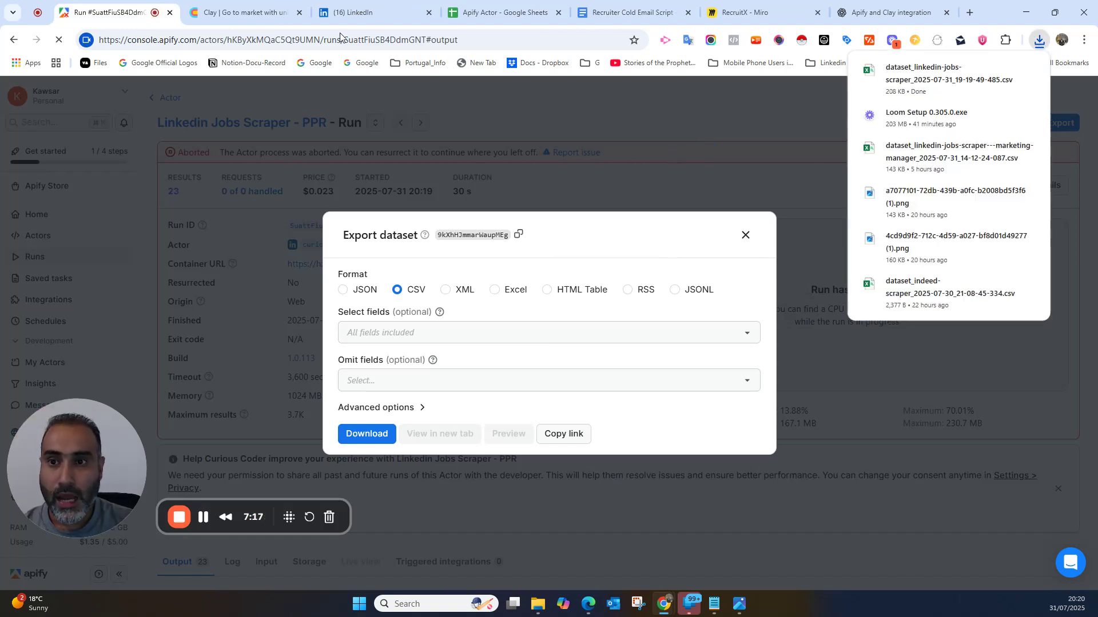
- Switch to the Clay website, look over its home page and log in to the workspace
{"action": "left_click", "coordinate": [254, 11]}
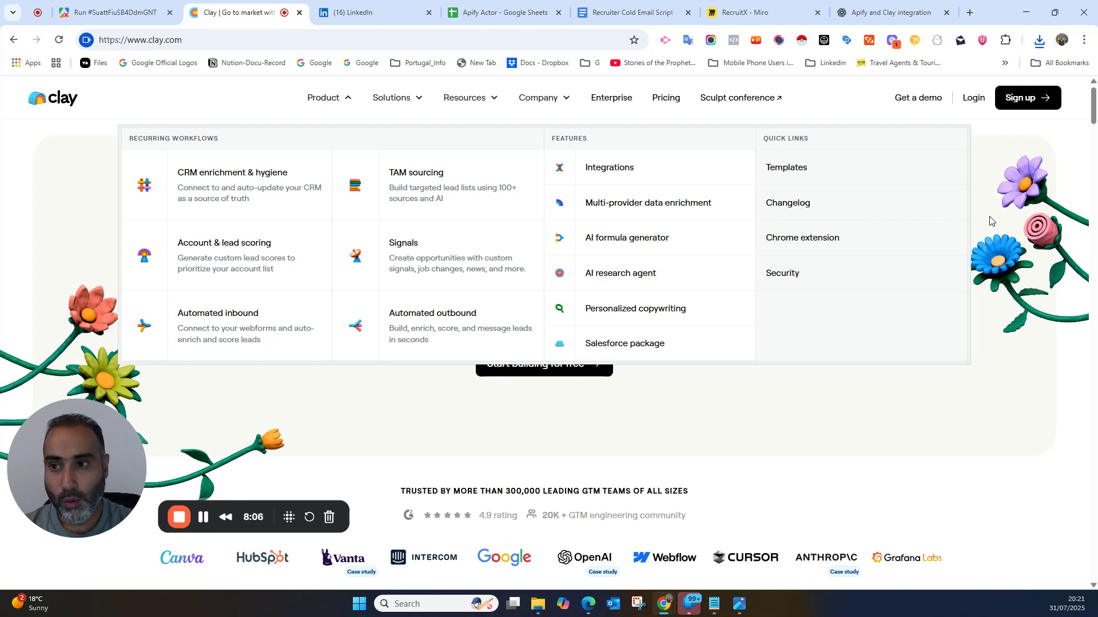
{"action": "scroll", "coordinate": [892, 233], "scroll_direction": "down", "scroll_amount": 5}
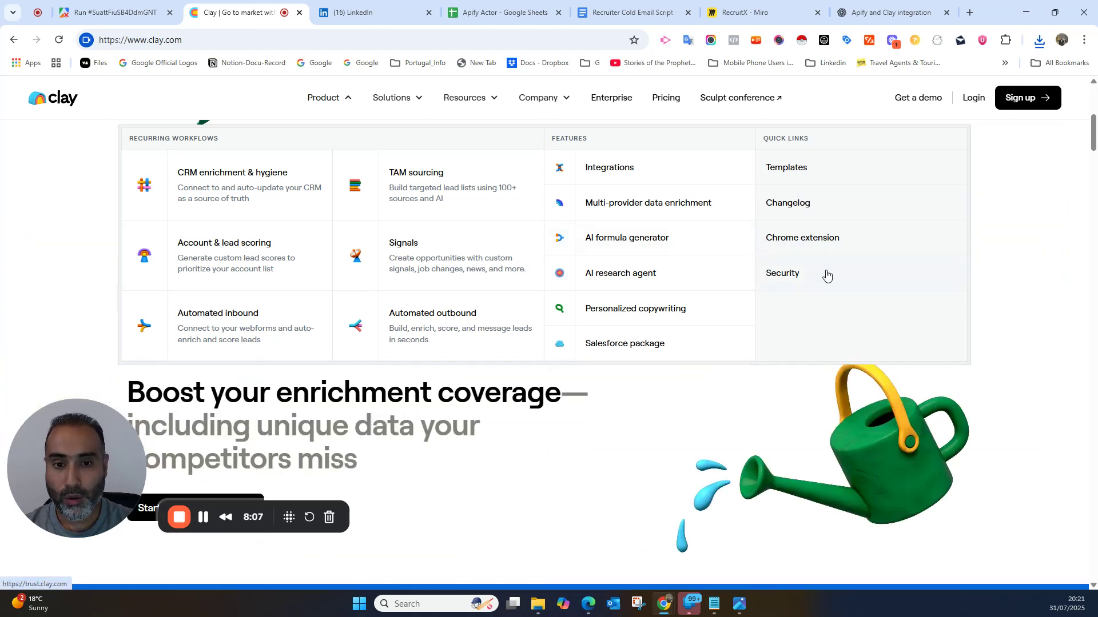
{"action": "scroll", "coordinate": [961, 270], "scroll_direction": "up", "scroll_amount": 4}
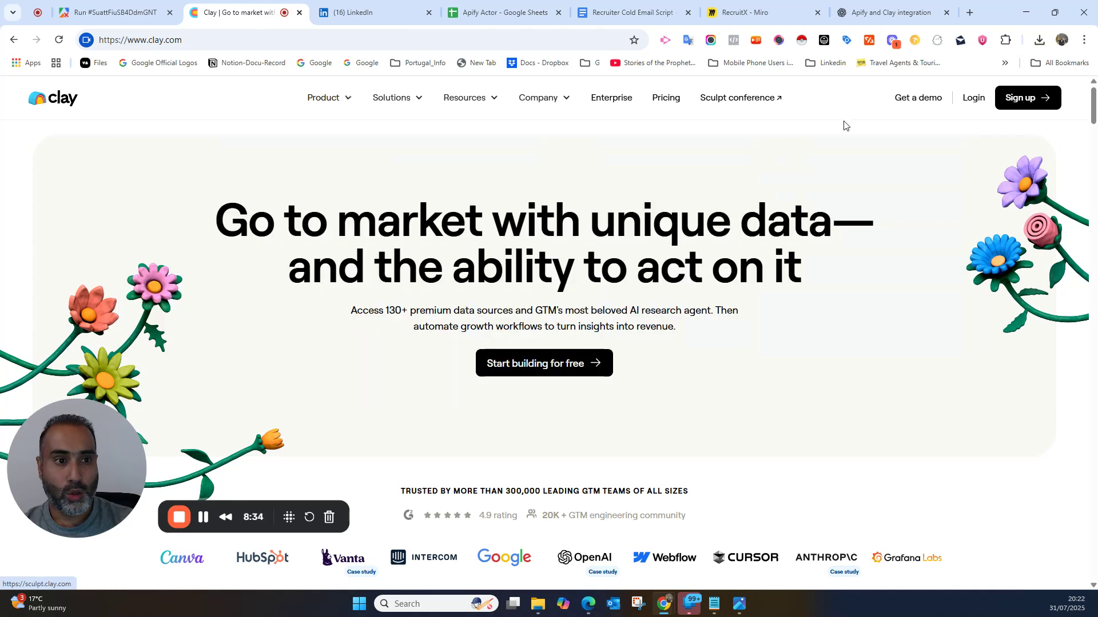
{"action": "left_click", "coordinate": [983, 98]}
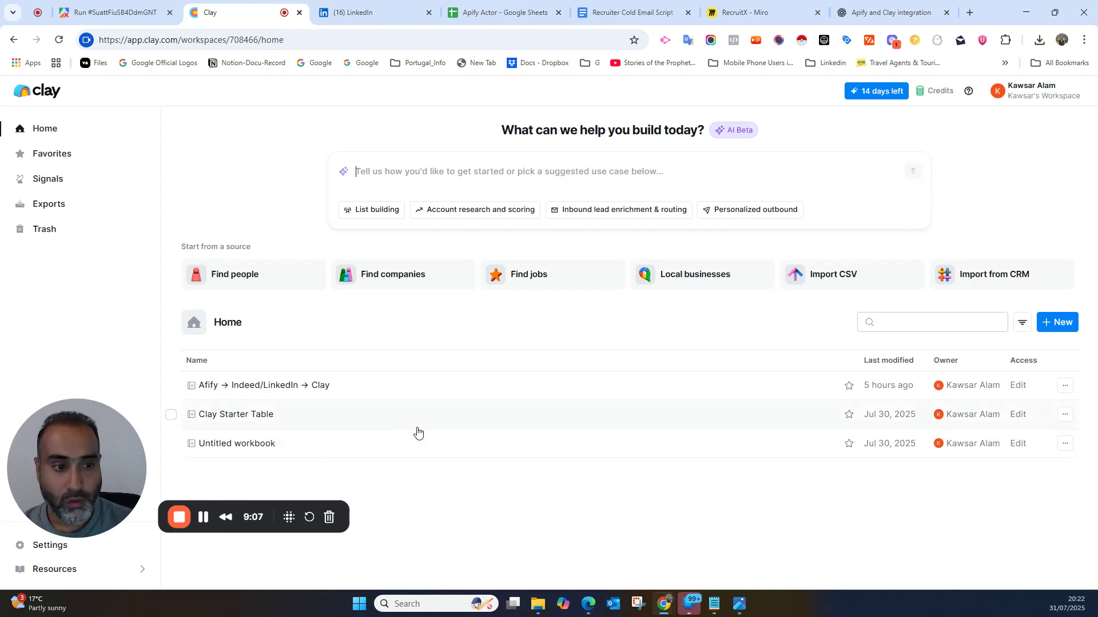
- Create a new workbook and name it "YT → LinkedIn Demo"
{"action": "left_click", "coordinate": [1060, 324]}
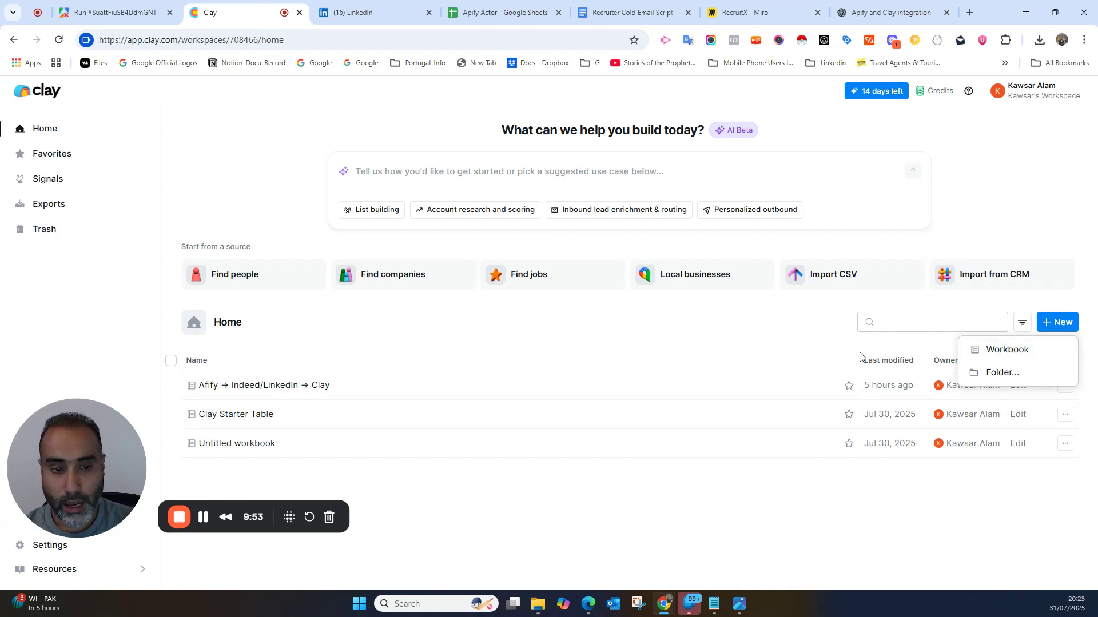
{"action": "left_click", "coordinate": [975, 349]}
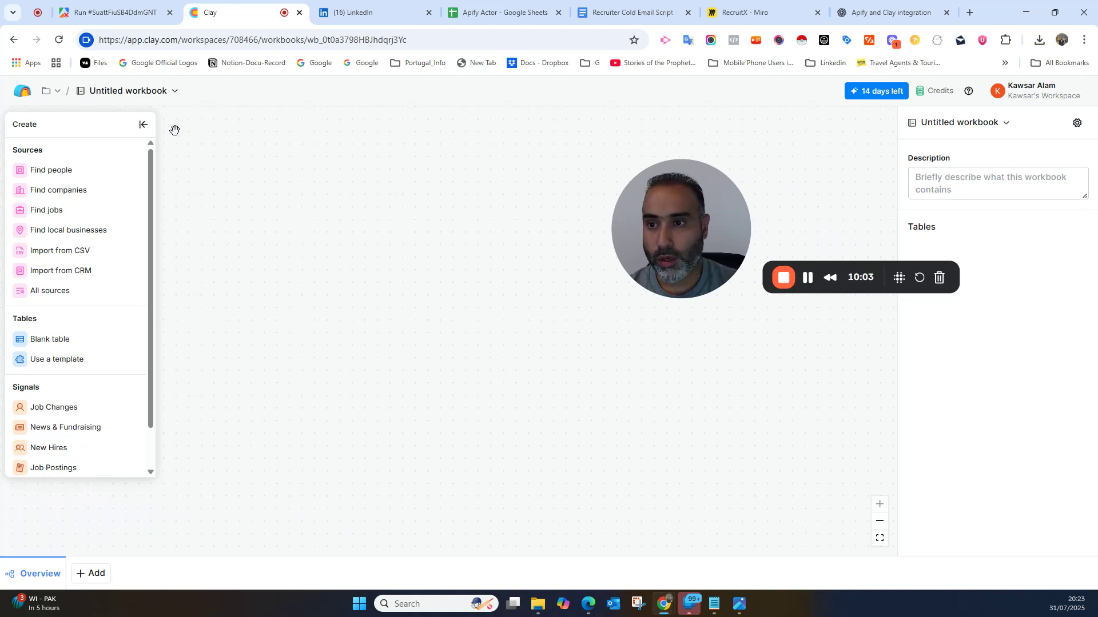
{"action": "left_click", "coordinate": [151, 92]}
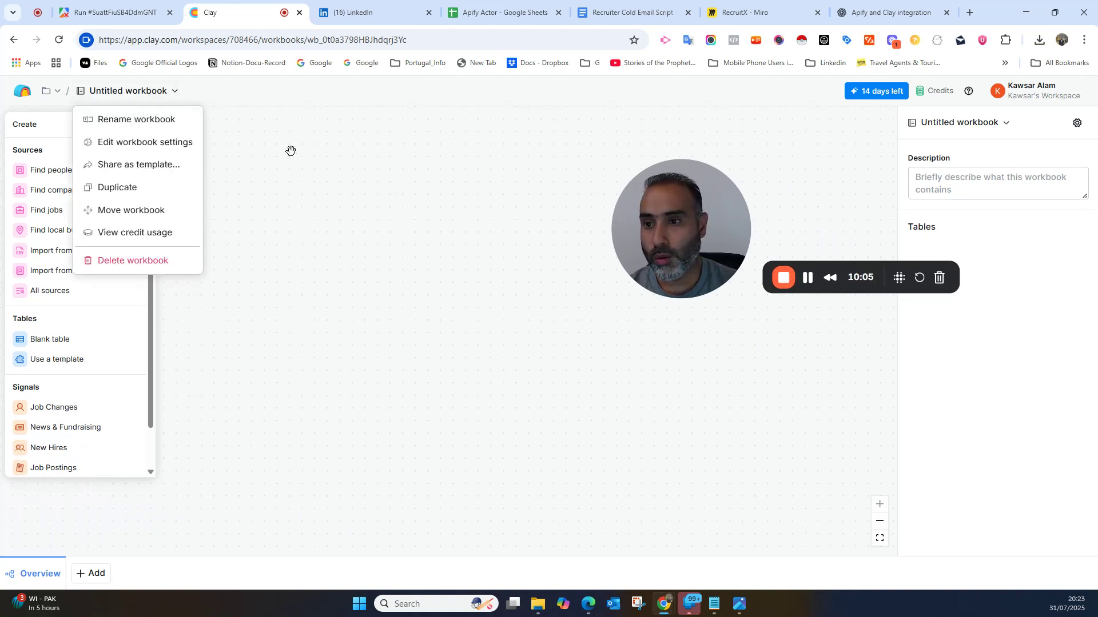
{"action": "left_click", "coordinate": [171, 118]}
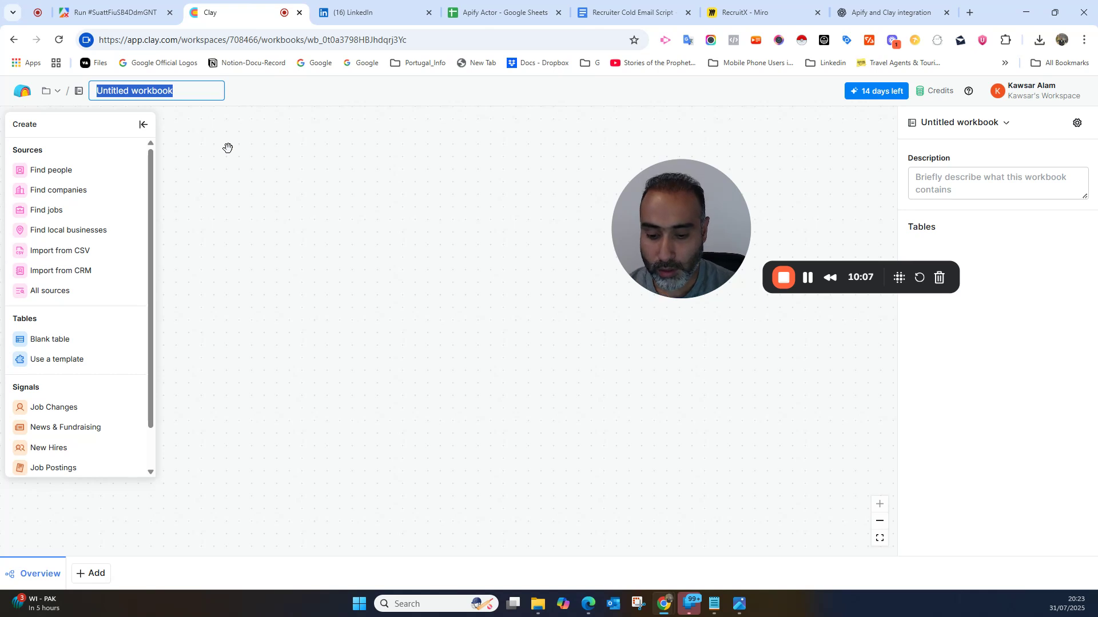
{"action": "type", "text": "YT V"}
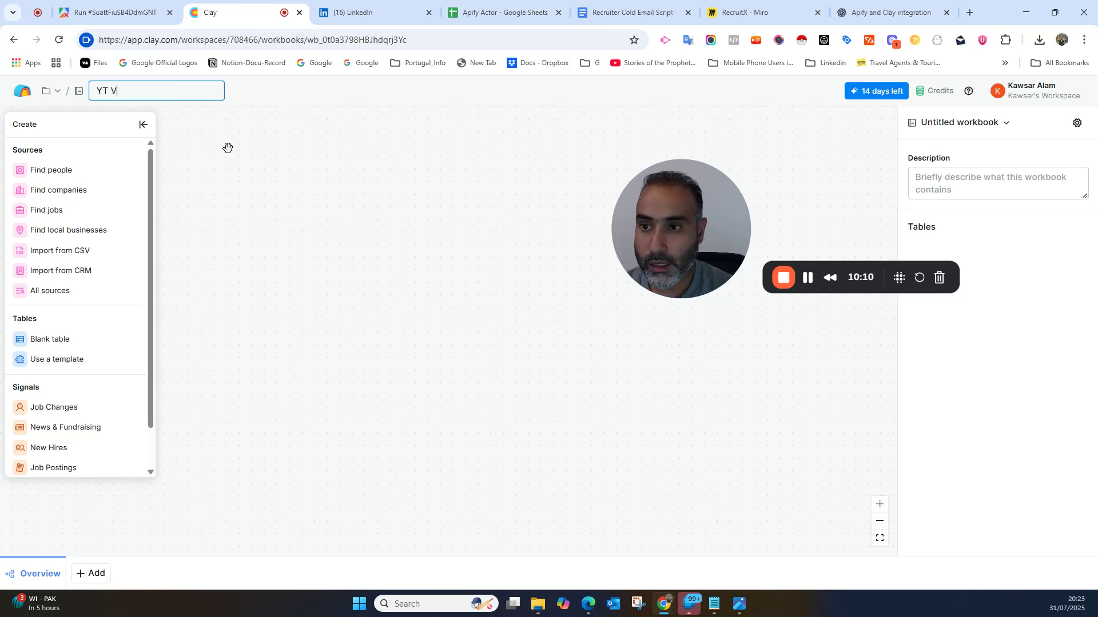
{"action": "key", "text": "BackSpace"}
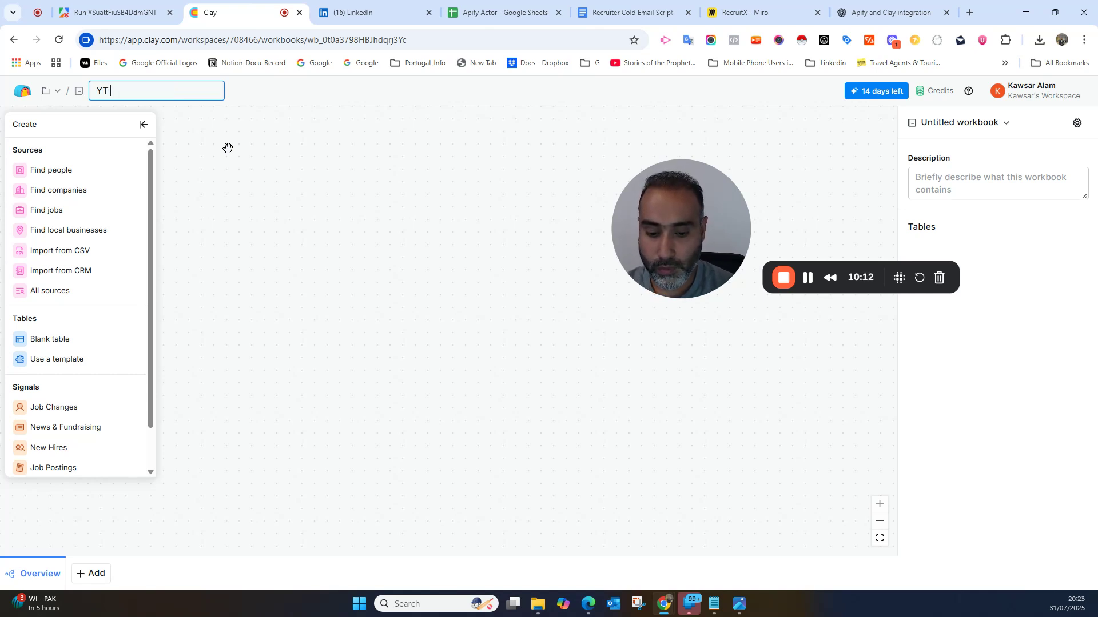
{"action": "type", "text": "-"}
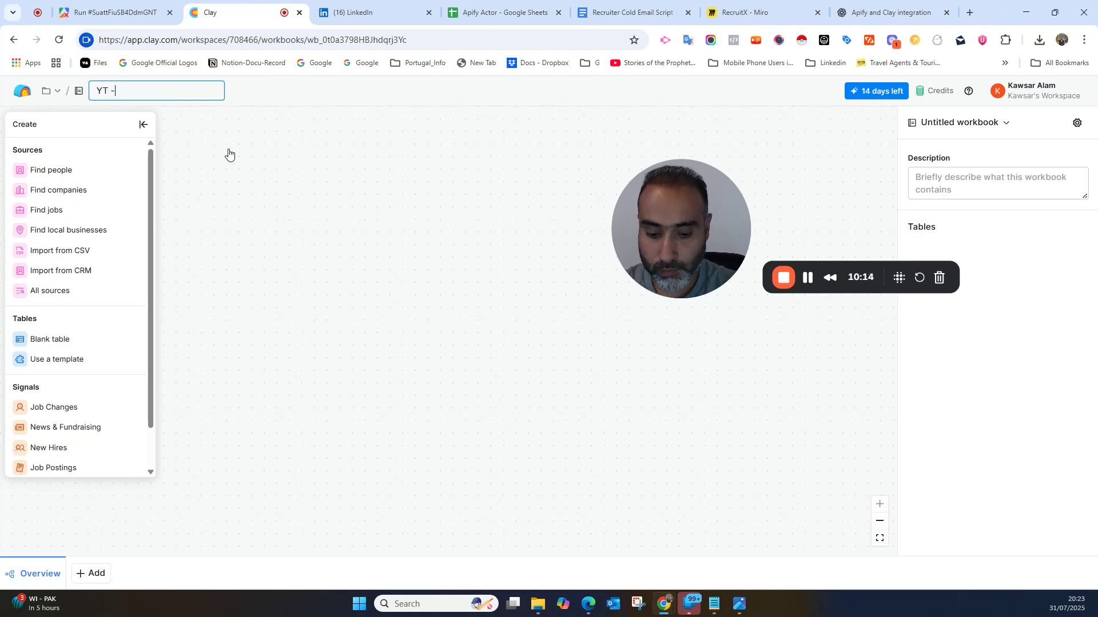
{"action": "type", "text": "> Linke"}
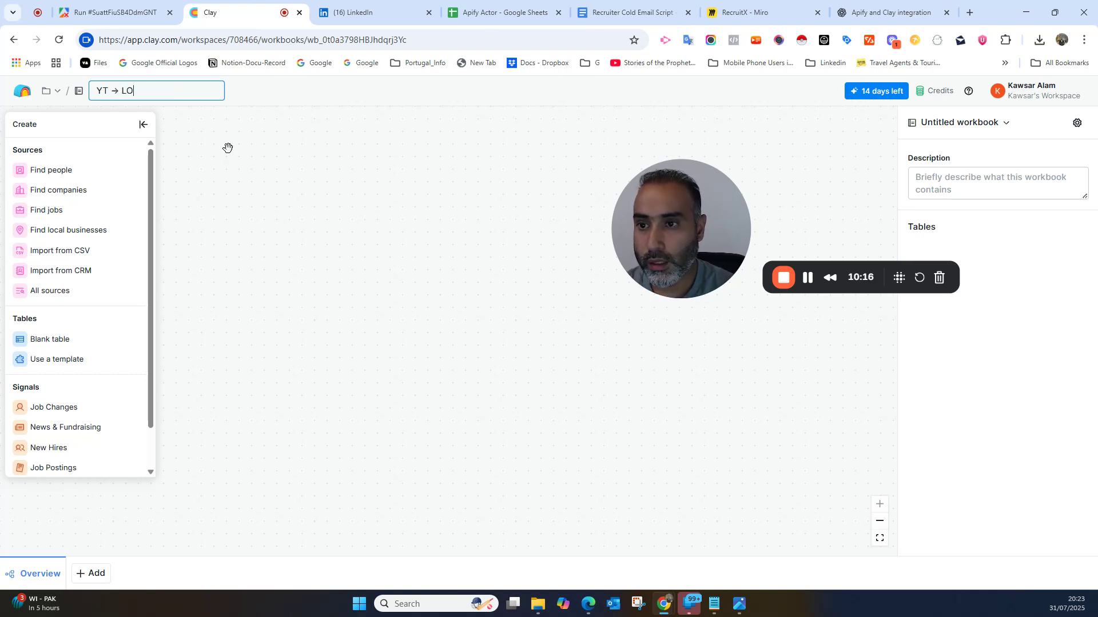
{"action": "type", "text": "dIn Demo"}
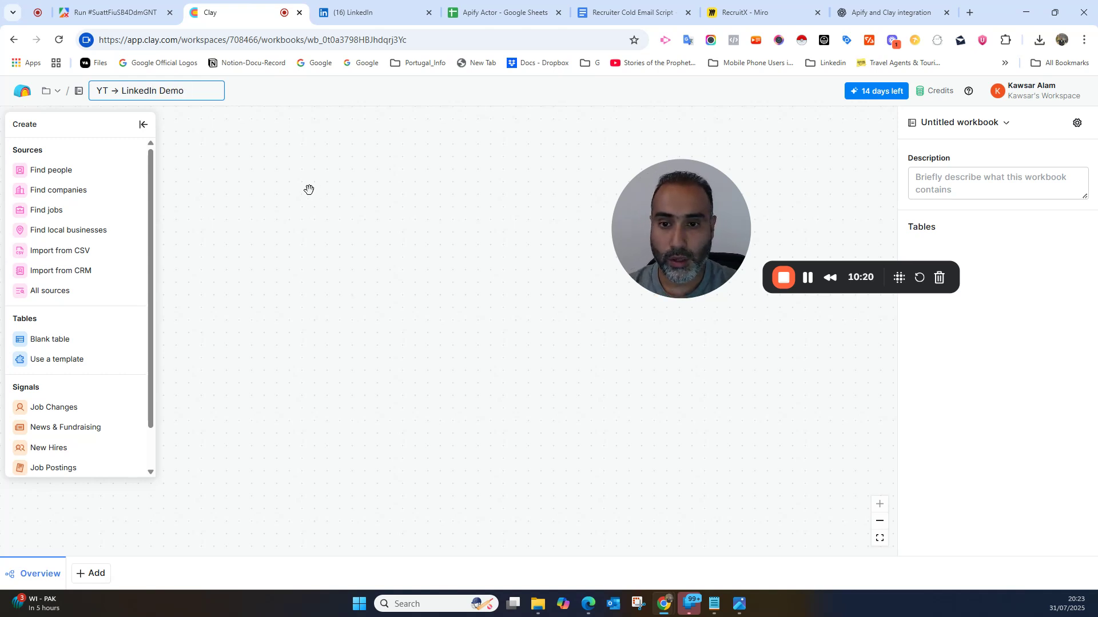
{"action": "left_click_drag", "start_coordinate": [666, 208], "coordinate": [738, 209]}
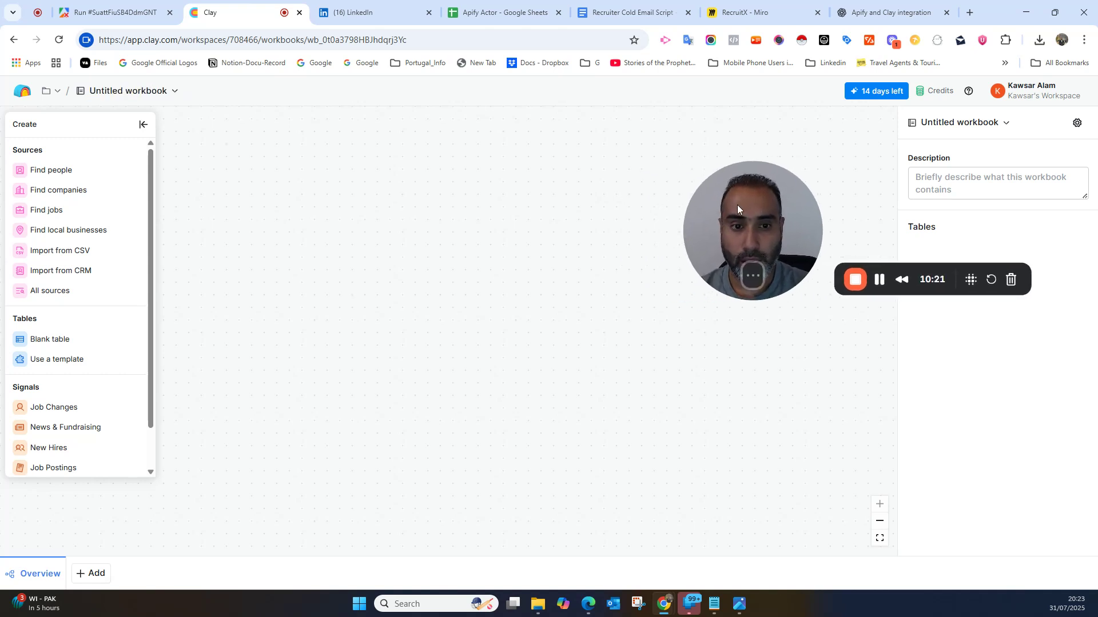
- Add a table to the workbook that imports data from an Apify actor, continuing with the saved Apify account
{"action": "left_click", "coordinate": [102, 574]}
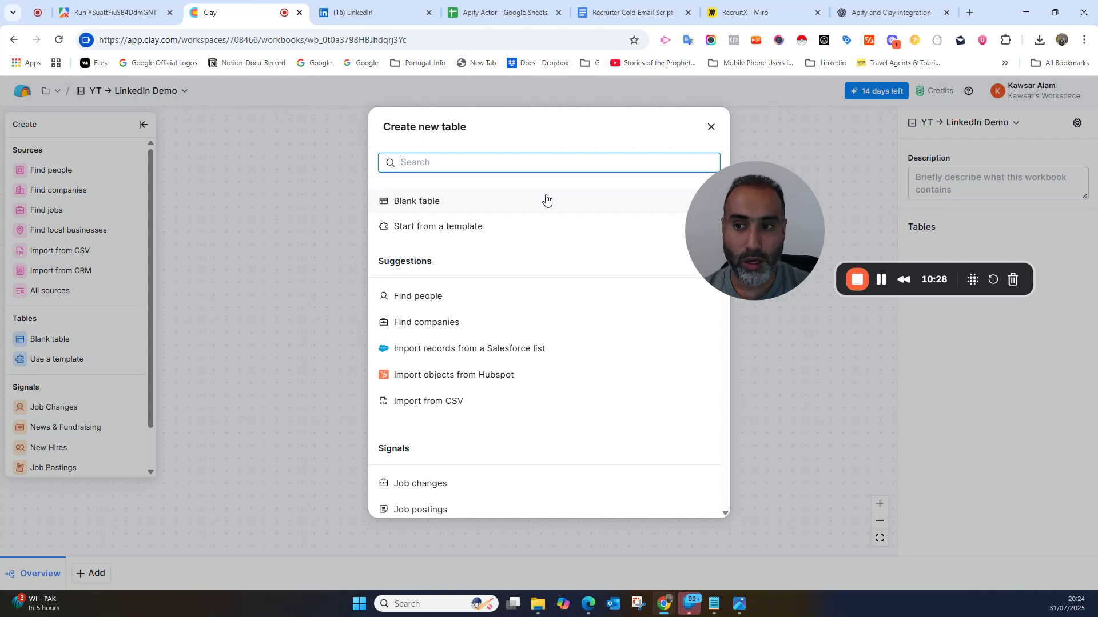
{"action": "scroll", "coordinate": [539, 217], "scroll_direction": "down", "scroll_amount": 2}
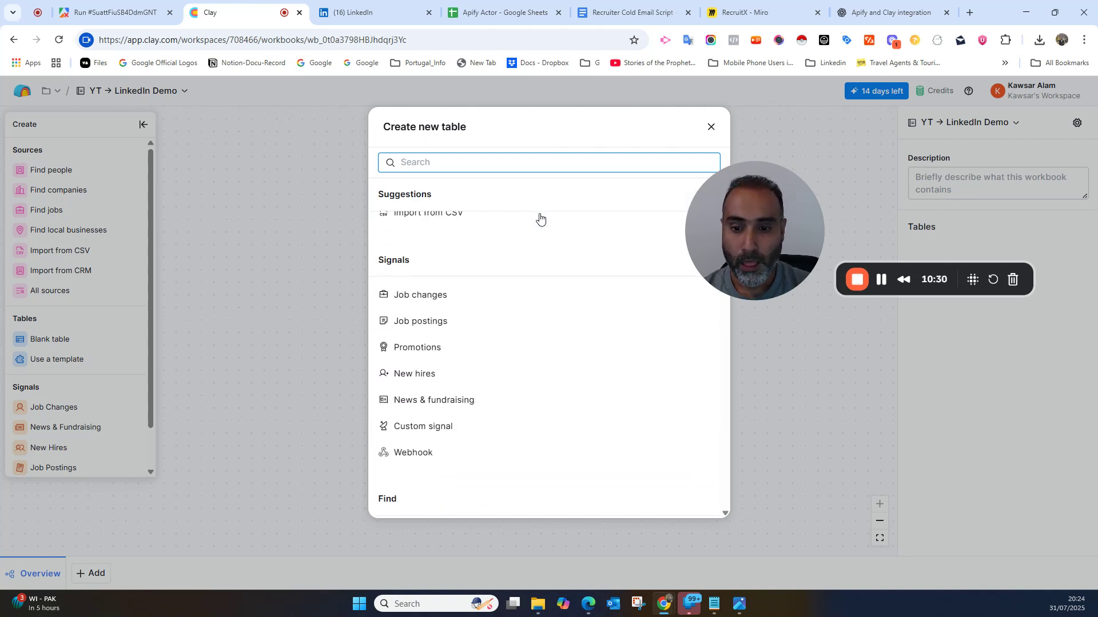
{"action": "scroll", "coordinate": [541, 217], "scroll_direction": "down", "scroll_amount": 5}
{"action": "scroll", "coordinate": [543, 218], "scroll_direction": "down", "scroll_amount": 8}
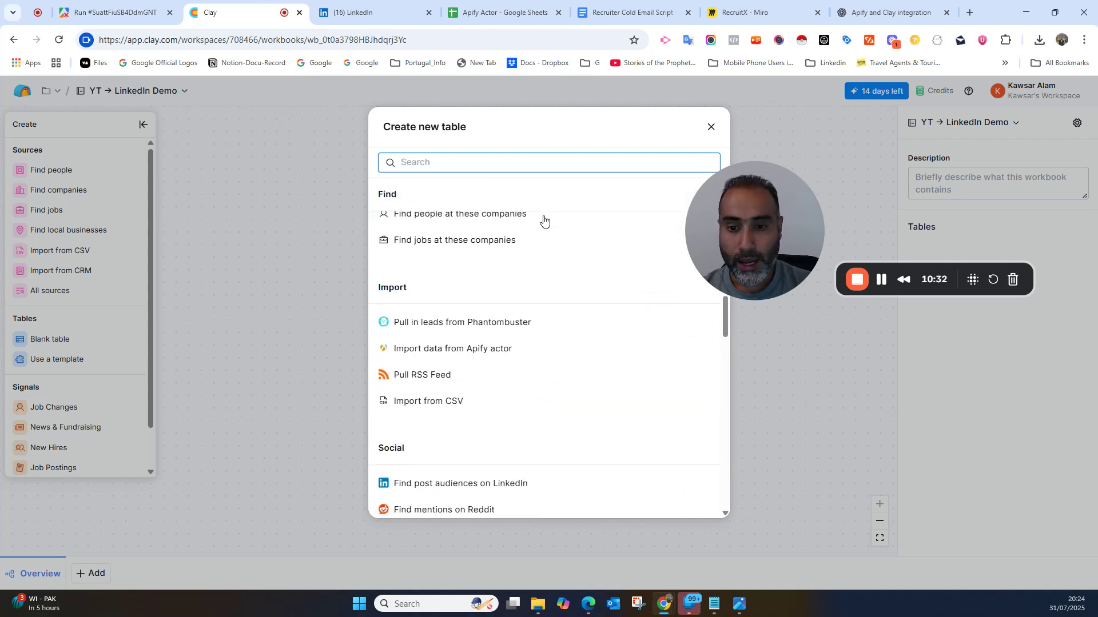
{"action": "left_click", "coordinate": [461, 351]}
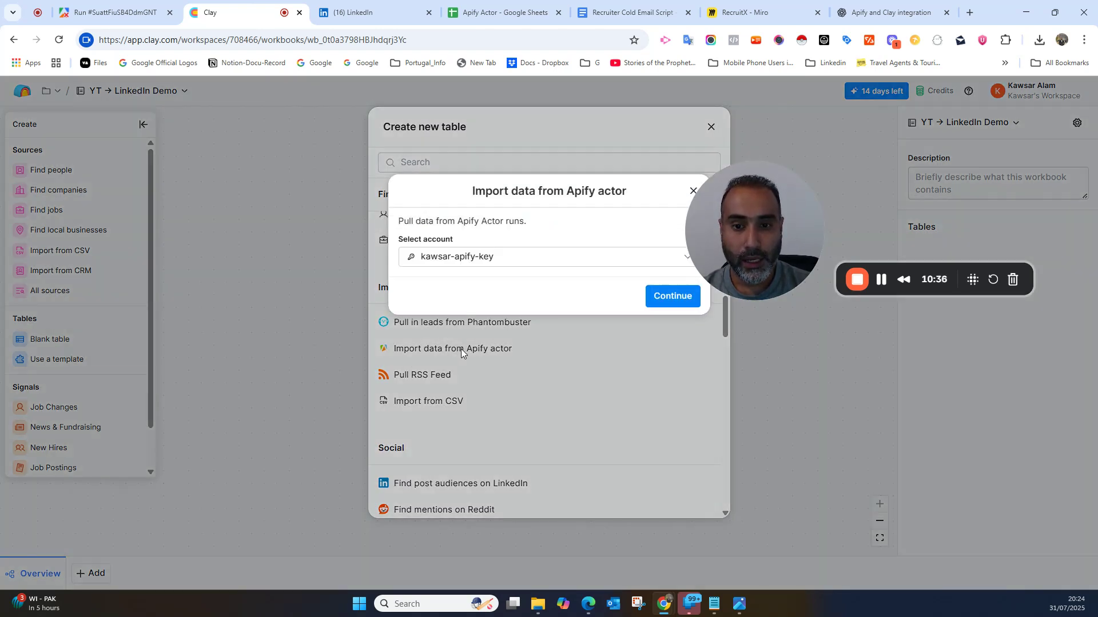
{"action": "left_click_drag", "start_coordinate": [772, 197], "coordinate": [840, 176]}
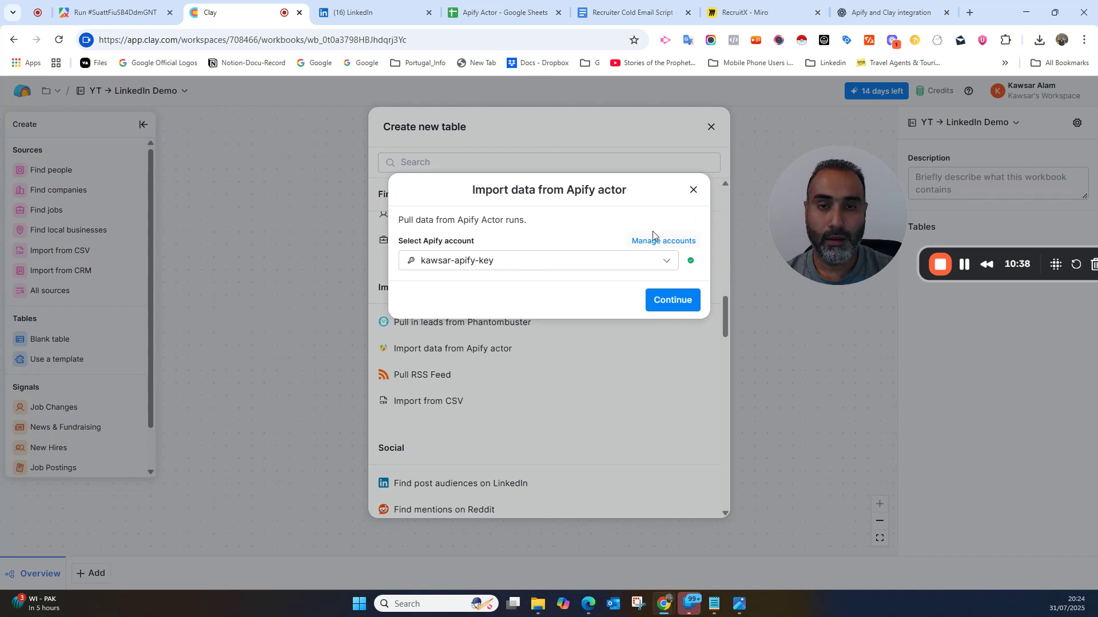
{"action": "left_click", "coordinate": [684, 301]}
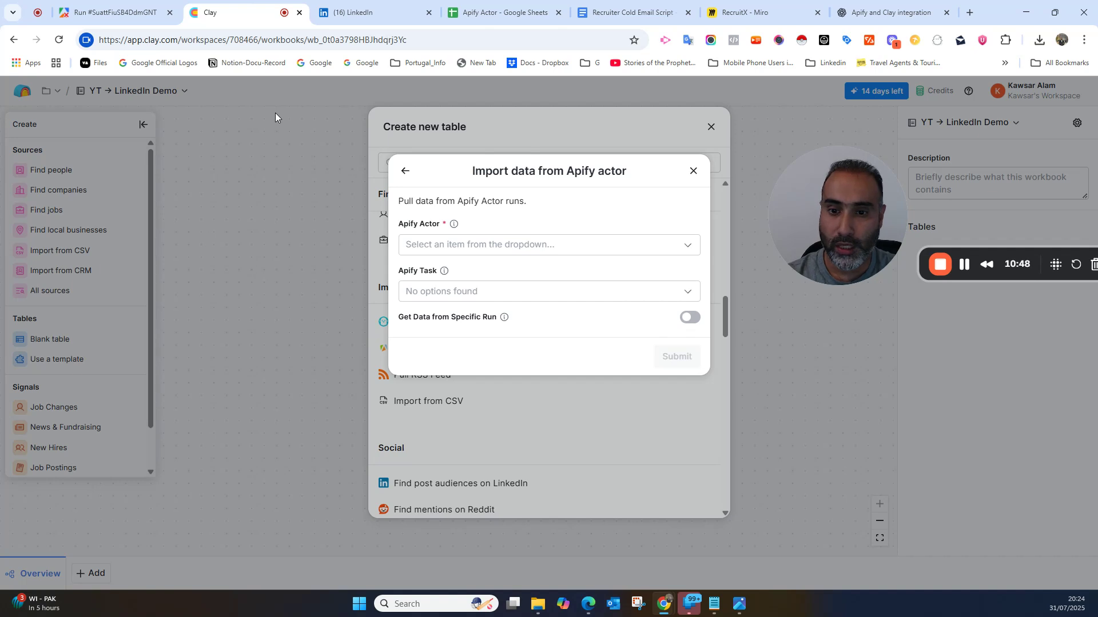
{"action": "left_click", "coordinate": [679, 244]}
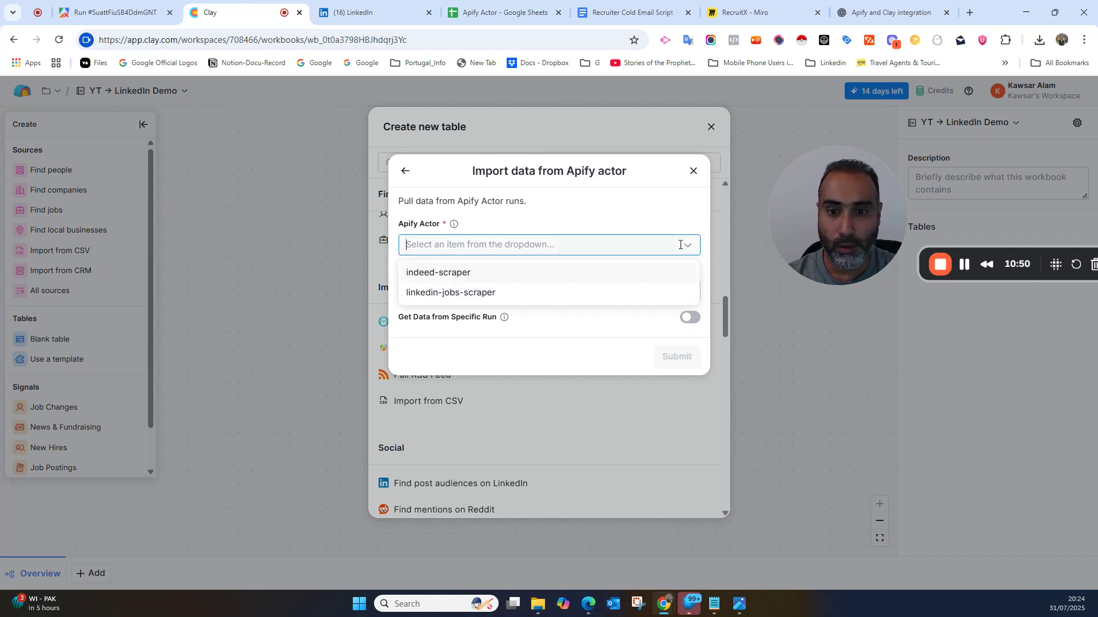
{"action": "left_click", "coordinate": [454, 273]}
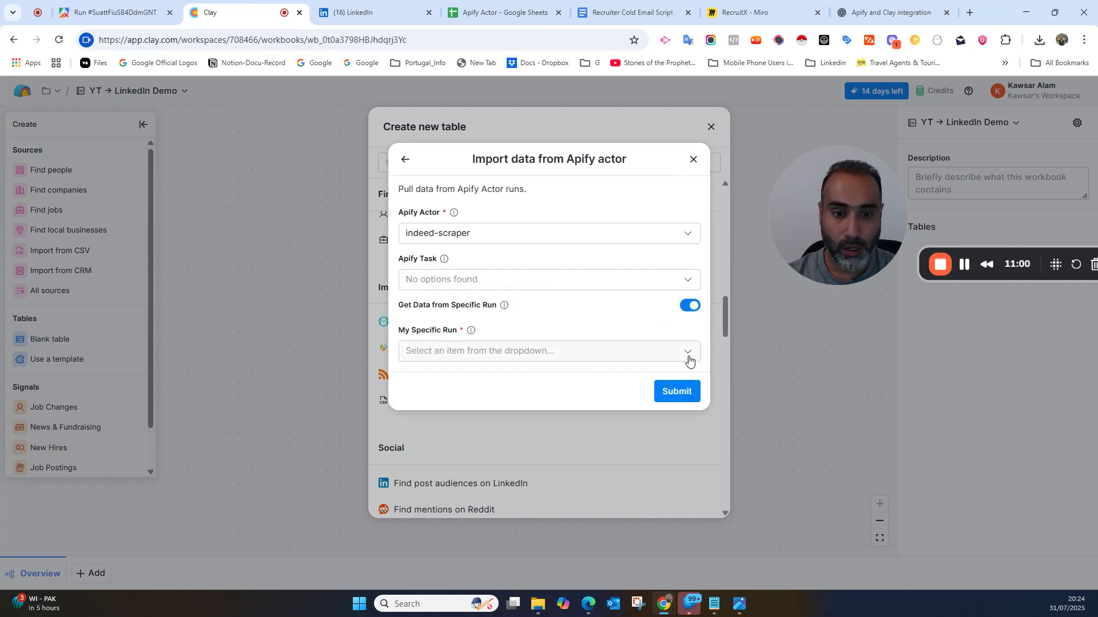
{"action": "left_click", "coordinate": [688, 352]}
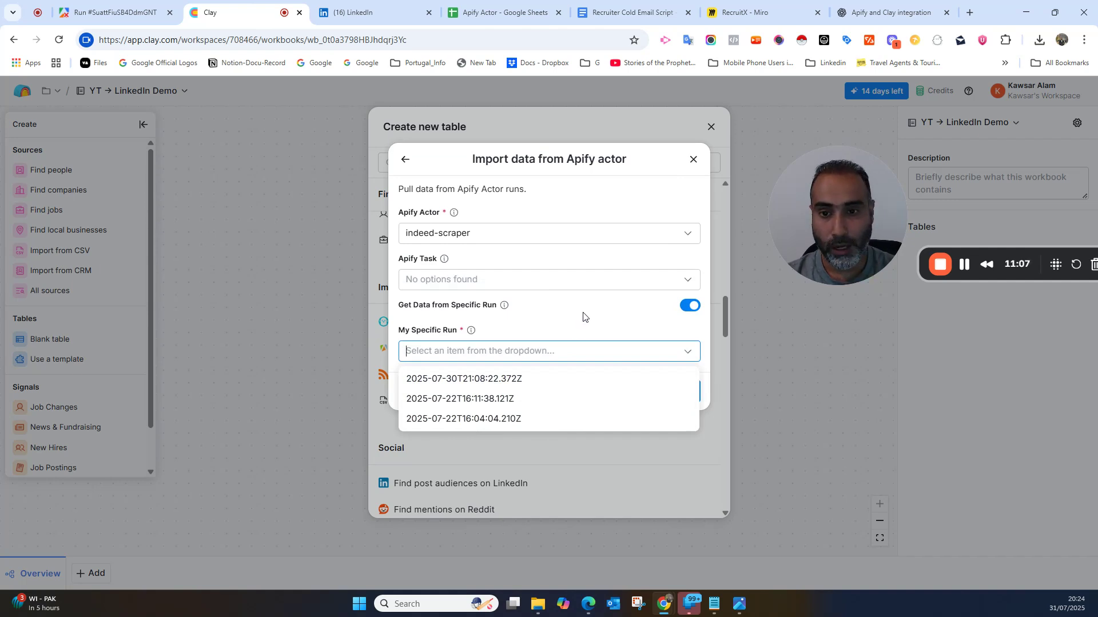
{"action": "left_click", "coordinate": [407, 161]}
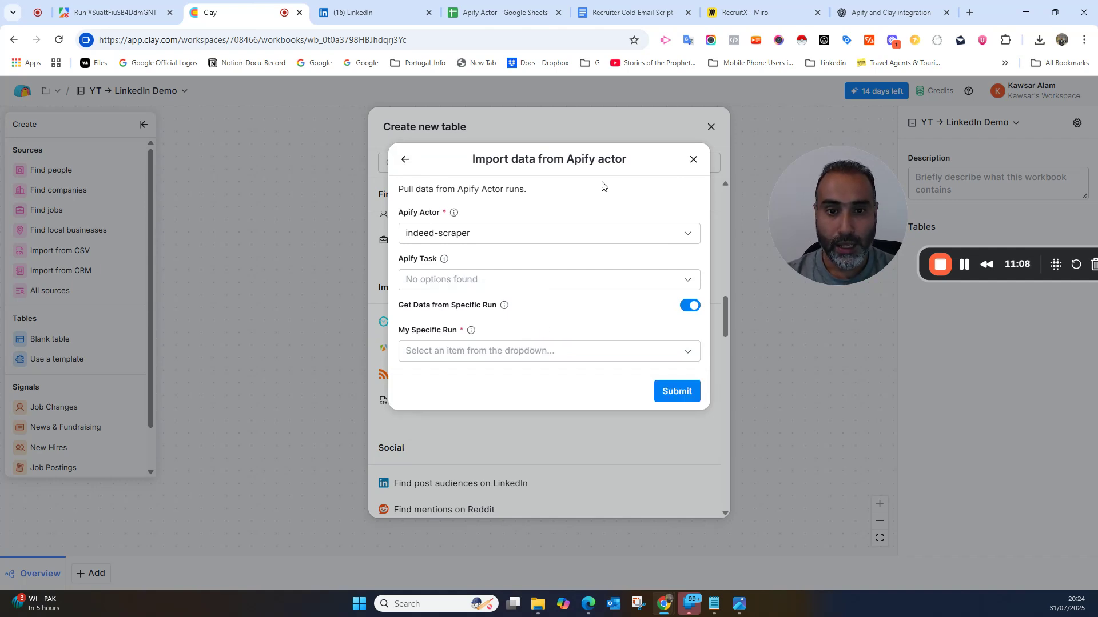
{"action": "left_click", "coordinate": [693, 160]}
- Create a table by importing dataset_linkedin-jobs-scraper_2025-07-31_19-19-49-485.csv, comma-delimited with the first row as column names
{"action": "scroll", "coordinate": [565, 315], "scroll_direction": "up", "scroll_amount": 10}
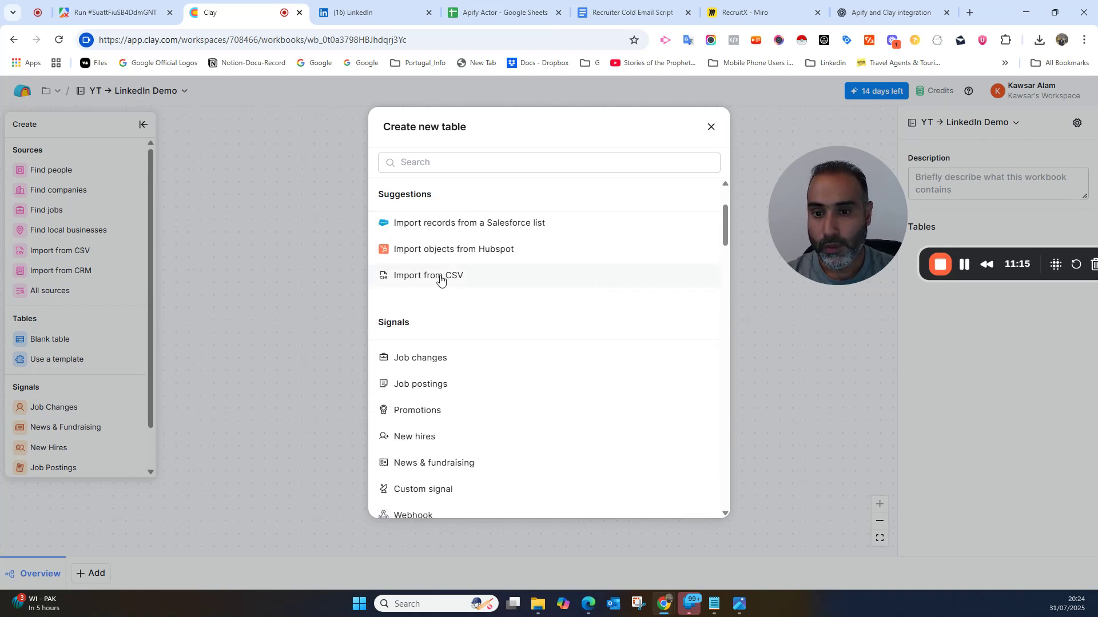
{"action": "left_click", "coordinate": [440, 278]}
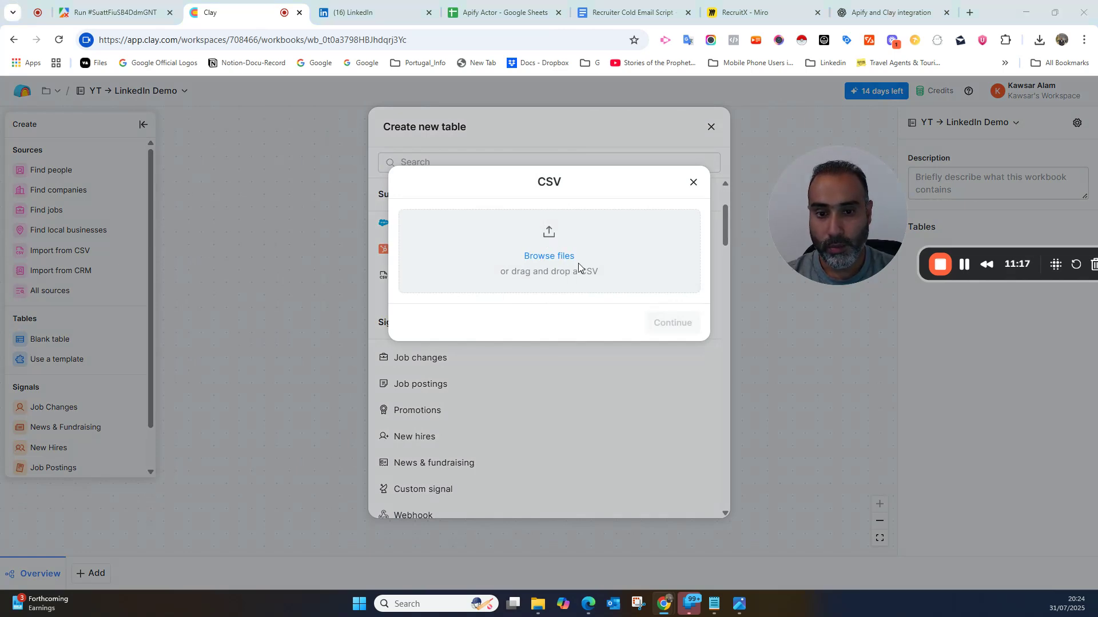
{"action": "left_click", "coordinate": [578, 263]}
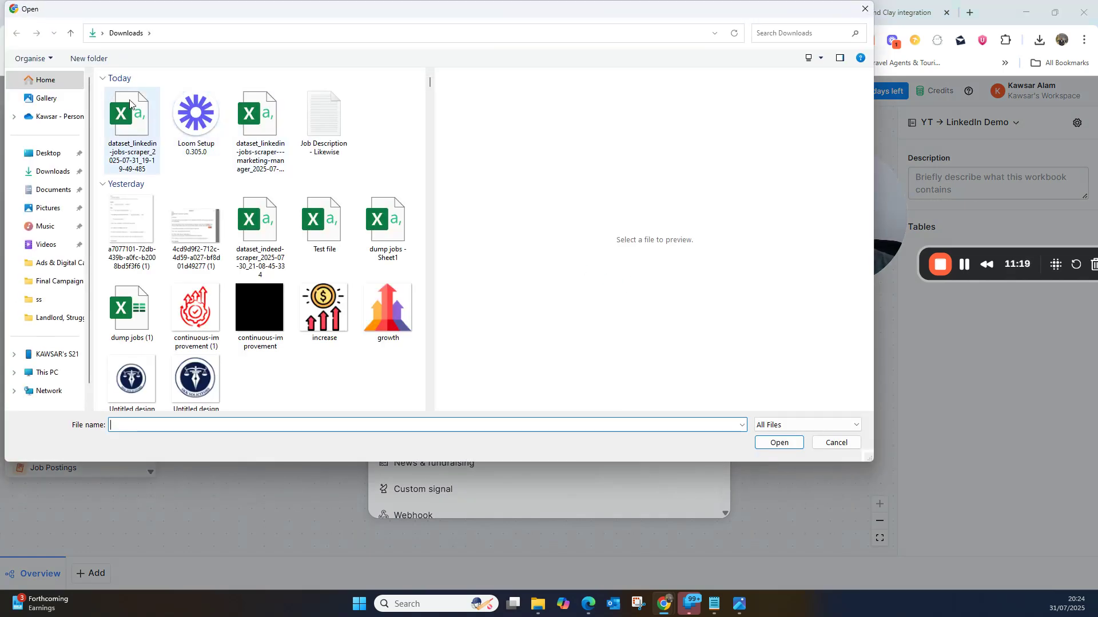
{"action": "left_click", "coordinate": [130, 105]}
{"action": "left_click", "coordinate": [778, 443]}
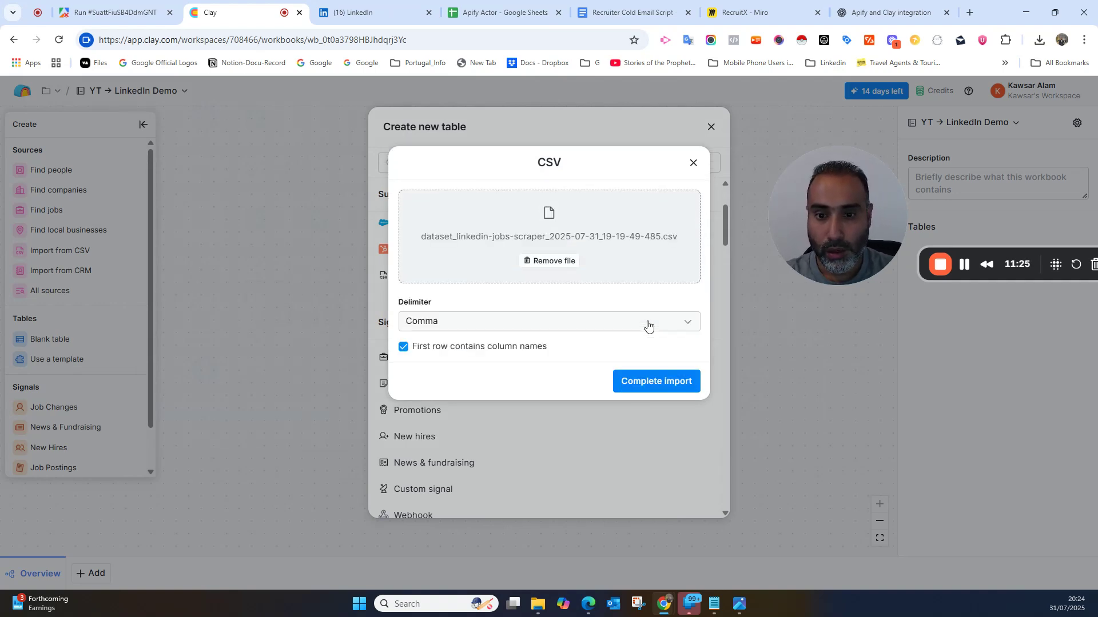
{"action": "left_click", "coordinate": [656, 381]}
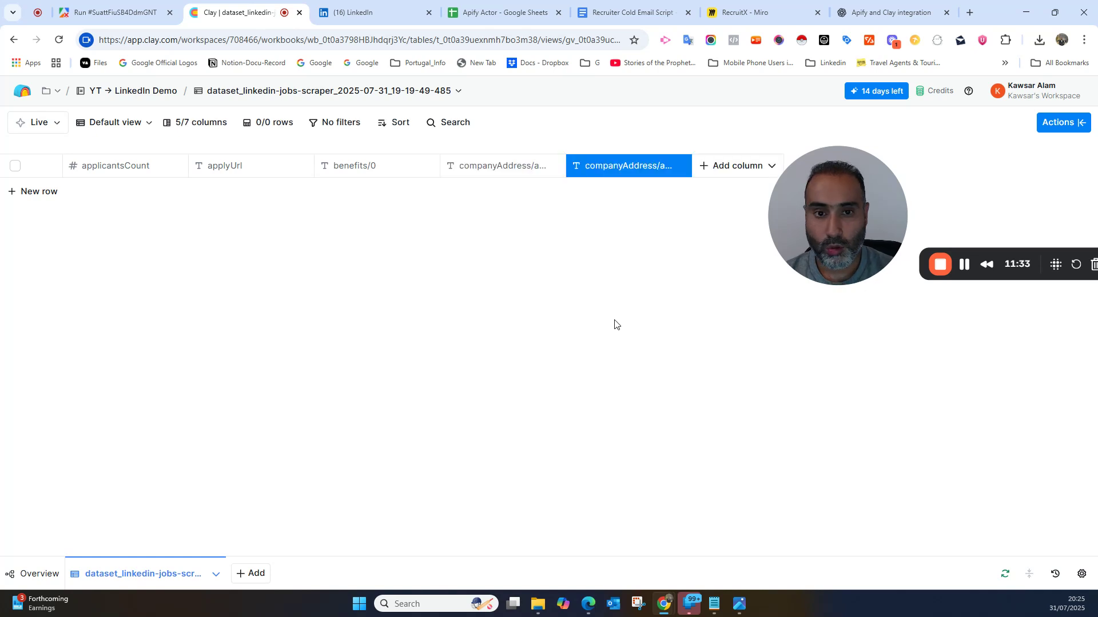
- Switch to the Apify run, dismiss the dataset export dialog and look through the scraped output to its last rows and columns
{"action": "left_click_drag", "start_coordinate": [828, 195], "coordinate": [866, 305]}
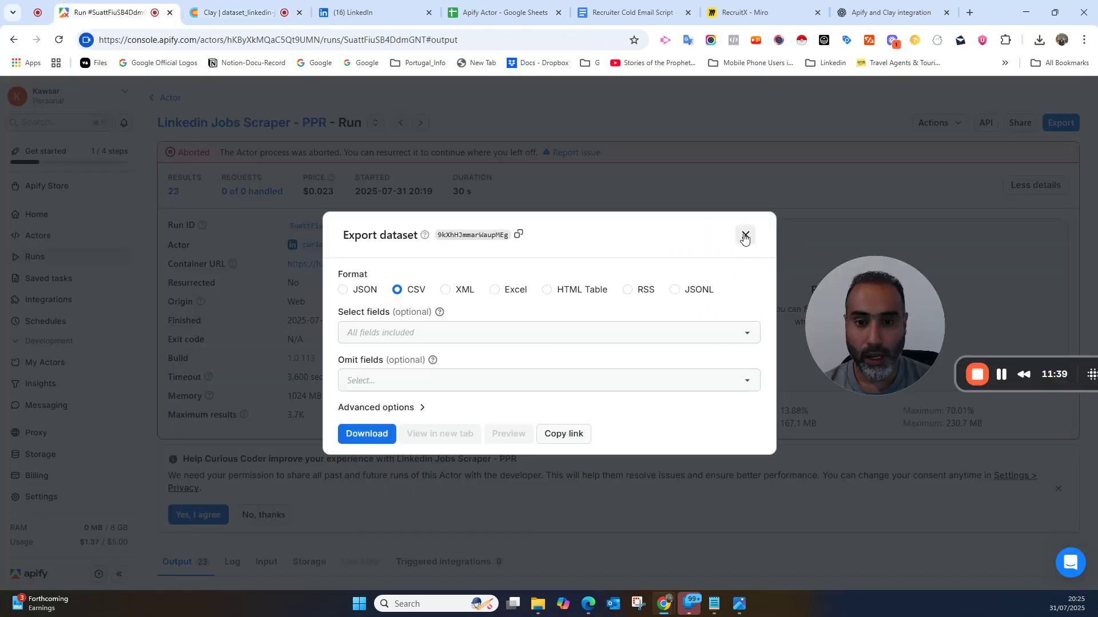
{"action": "left_click", "coordinate": [745, 235]}
{"action": "scroll", "coordinate": [430, 405], "scroll_direction": "down", "scroll_amount": 5}
{"action": "scroll", "coordinate": [430, 405], "scroll_direction": "down", "scroll_amount": 20}
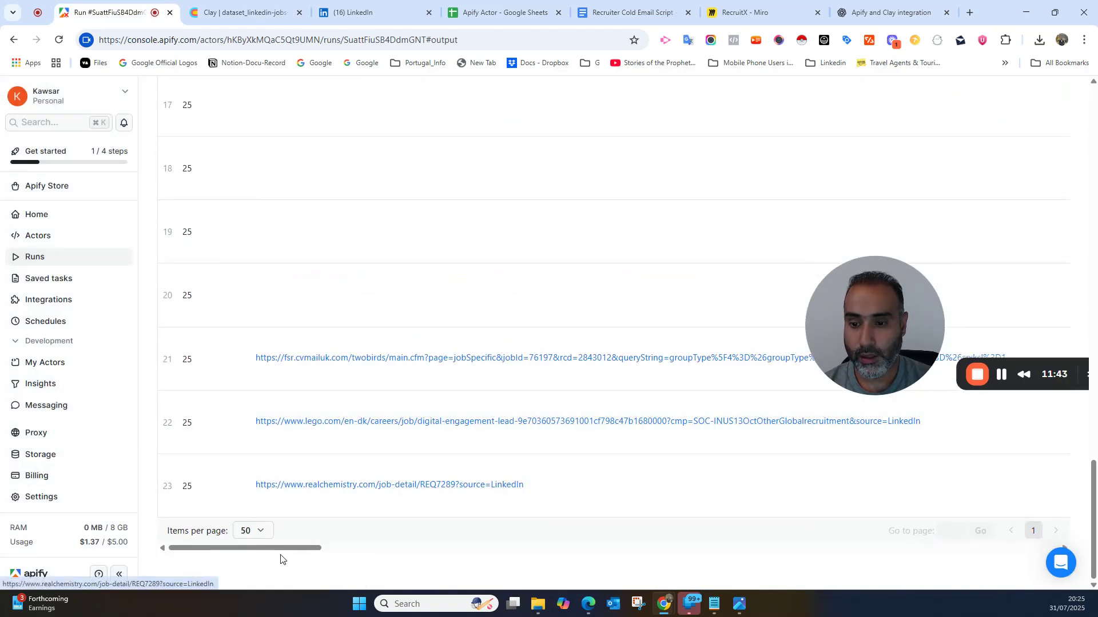
{"action": "left_click_drag", "start_coordinate": [274, 550], "coordinate": [1029, 577]}
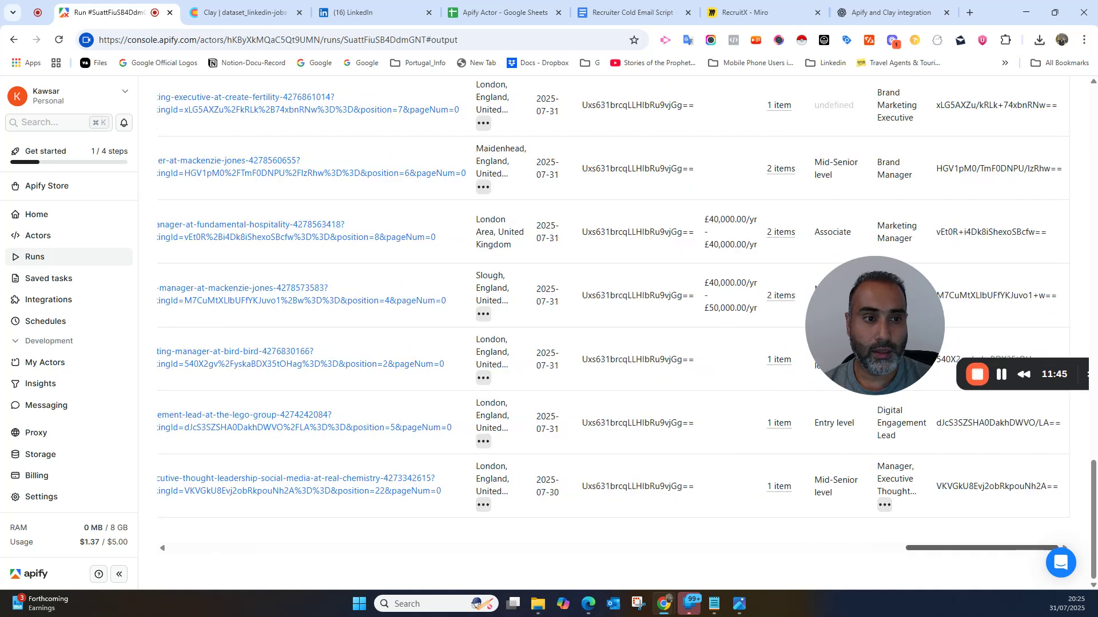
- Return to the Clay table and examine which columns the CSV import is creating, from applicantsCount through to postedAt
{"action": "left_click", "coordinate": [257, 13]}
{"action": "scroll", "coordinate": [525, 286], "scroll_direction": "right", "scroll_amount": 10}
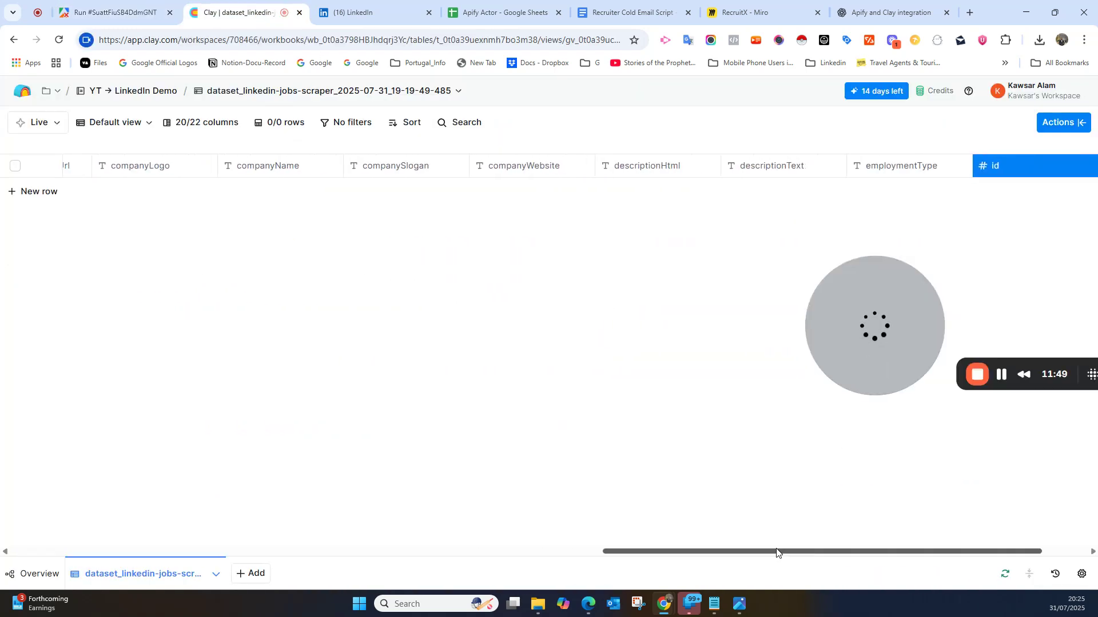
{"action": "left_click_drag", "start_coordinate": [776, 551], "coordinate": [80, 534]}
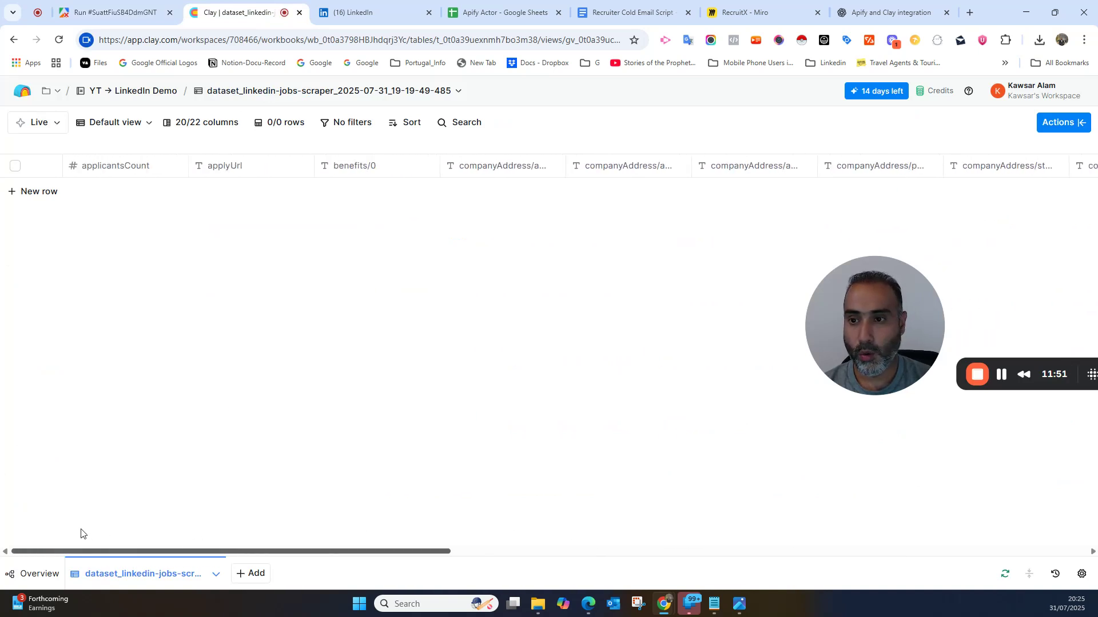
{"action": "scroll", "coordinate": [356, 290], "scroll_direction": "right", "scroll_amount": 15}
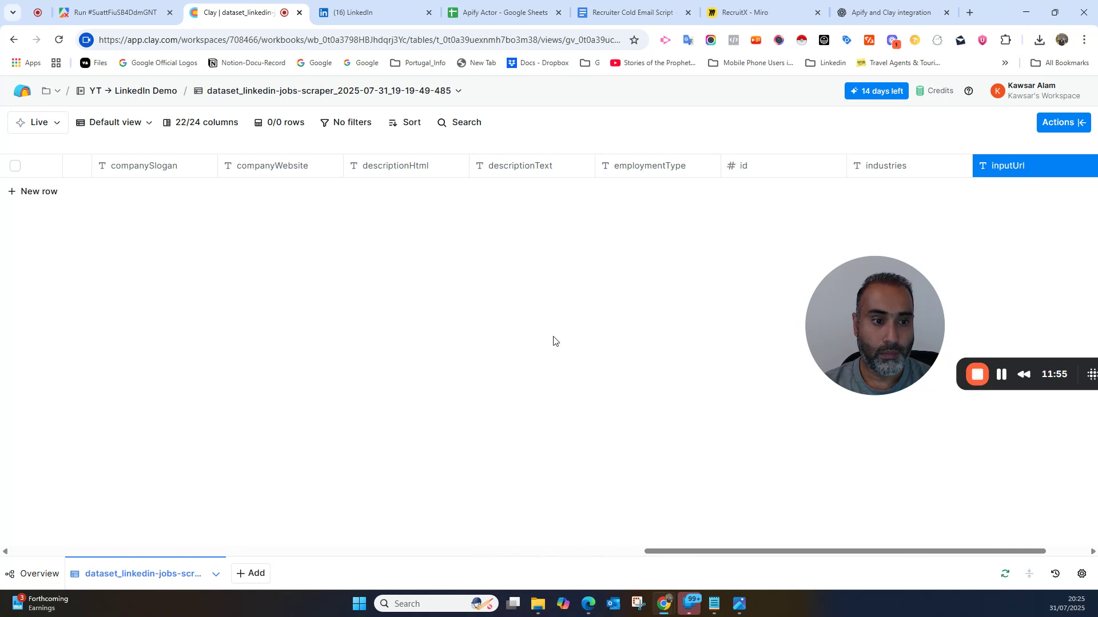
{"action": "scroll", "coordinate": [649, 350], "scroll_direction": "right", "scroll_amount": 8}
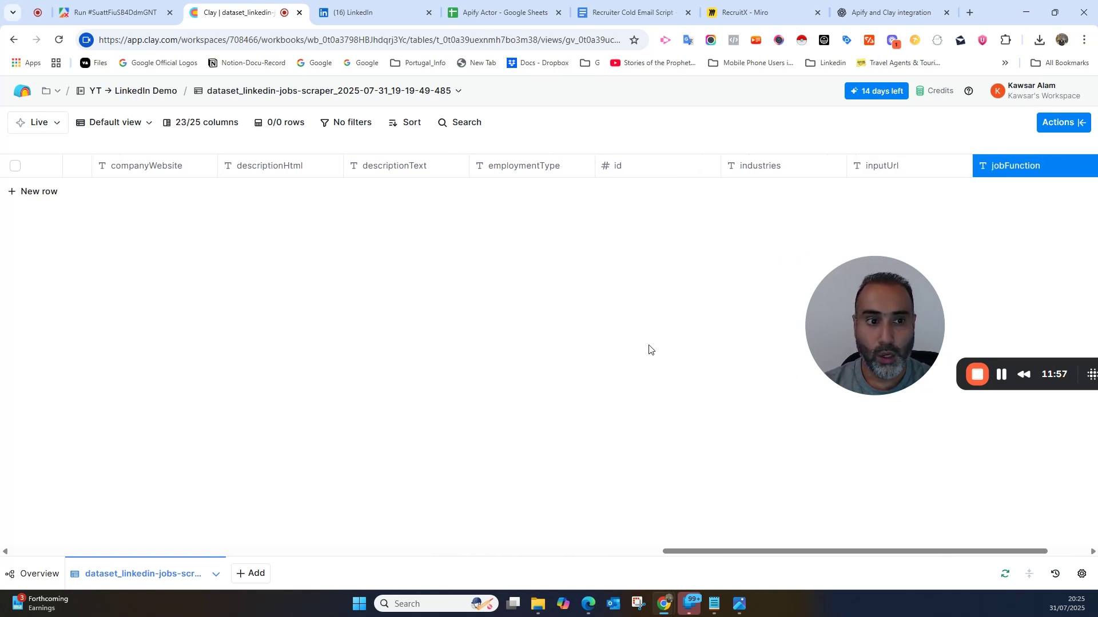
{"action": "scroll", "coordinate": [649, 349], "scroll_direction": "right", "scroll_amount": 8}
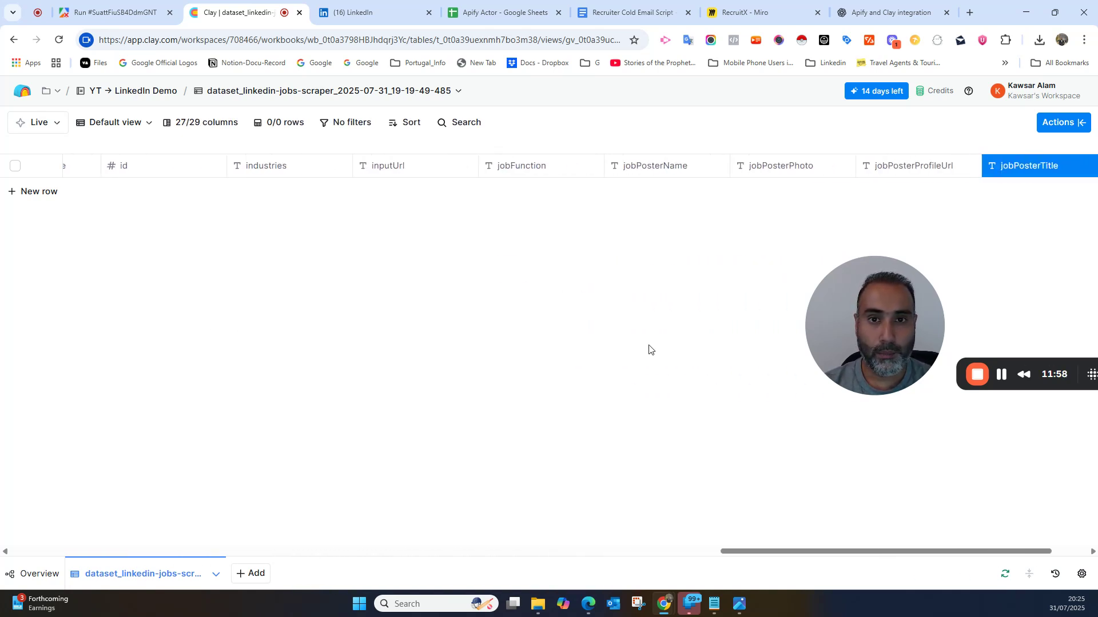
{"action": "scroll", "coordinate": [648, 350], "scroll_direction": "right", "scroll_amount": 8}
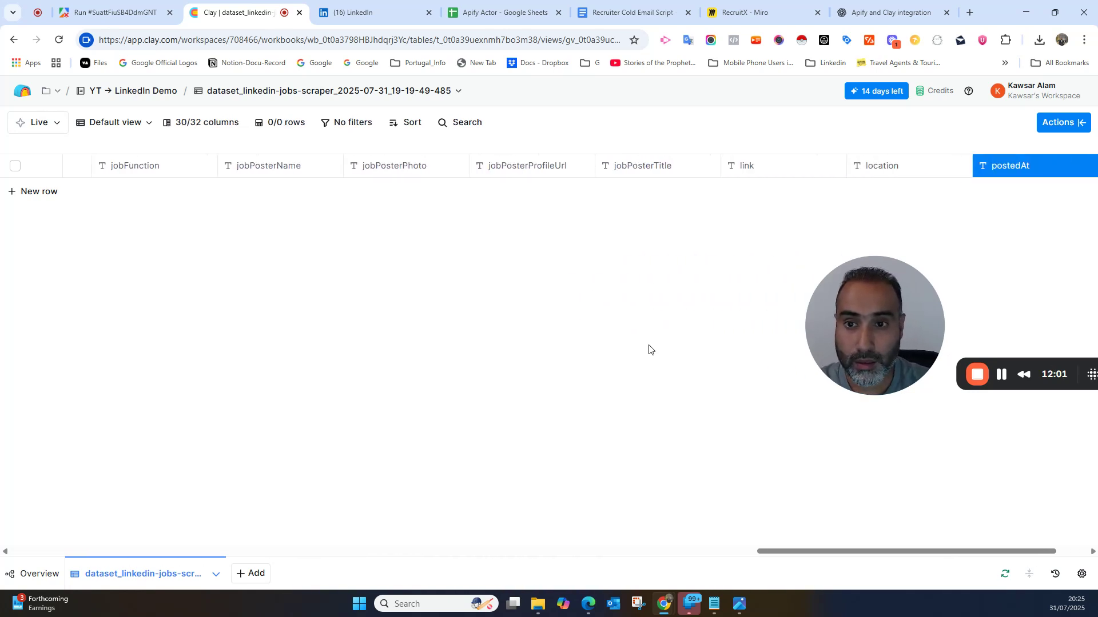
{"action": "scroll", "coordinate": [649, 349], "scroll_direction": "right", "scroll_amount": 6}
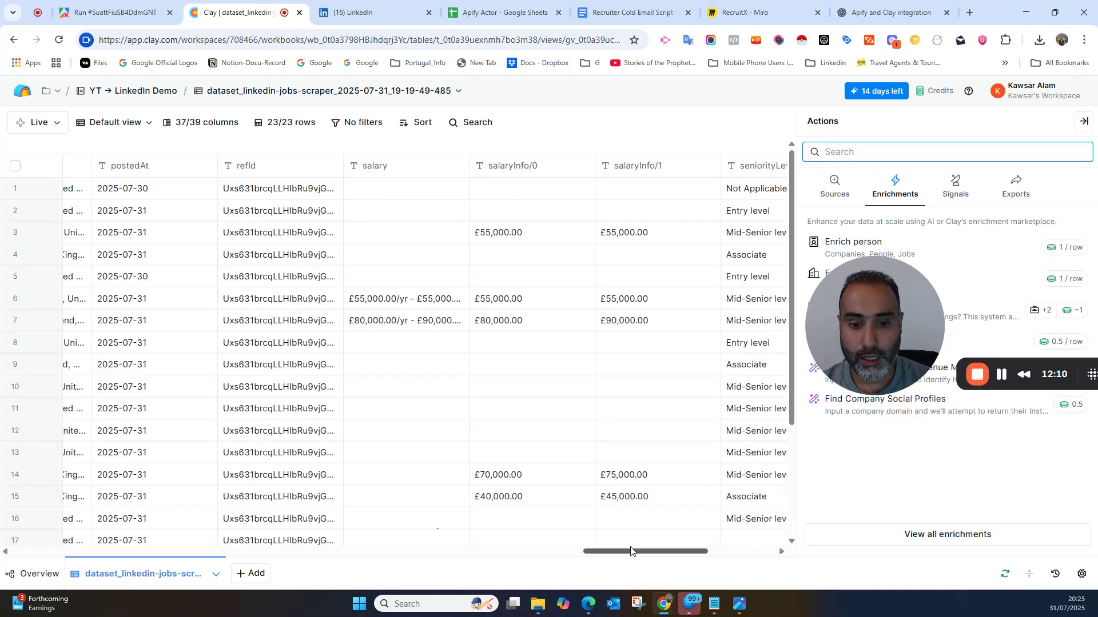
- Review the imported job rows and their columns, including applicant counts, job poster details, links, locations and posting dates
{"action": "left_click_drag", "start_coordinate": [630, 553], "coordinate": [59, 556]}
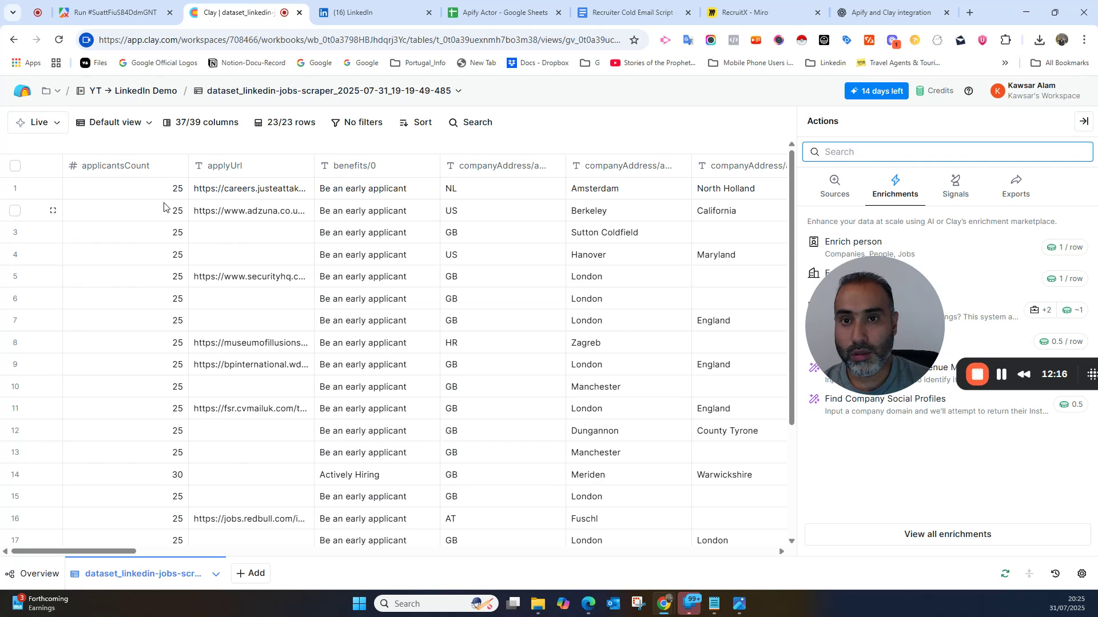
{"action": "scroll", "coordinate": [165, 206], "scroll_direction": "down", "scroll_amount": 3}
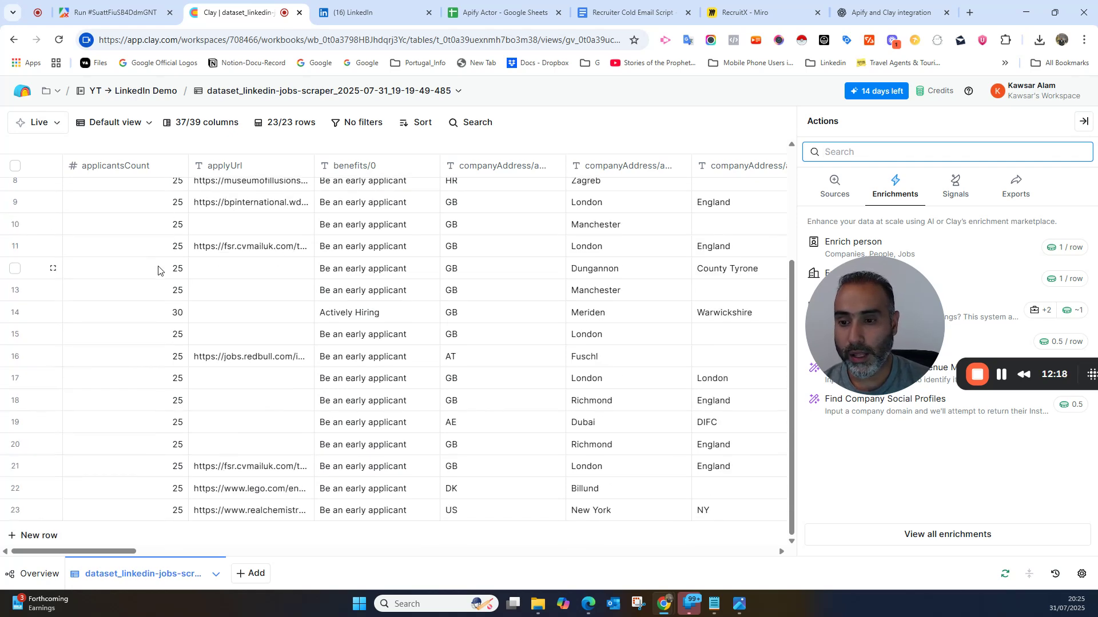
{"action": "scroll", "coordinate": [158, 275], "scroll_direction": "up", "scroll_amount": 3}
{"action": "scroll", "coordinate": [158, 280], "scroll_direction": "down", "scroll_amount": 3}
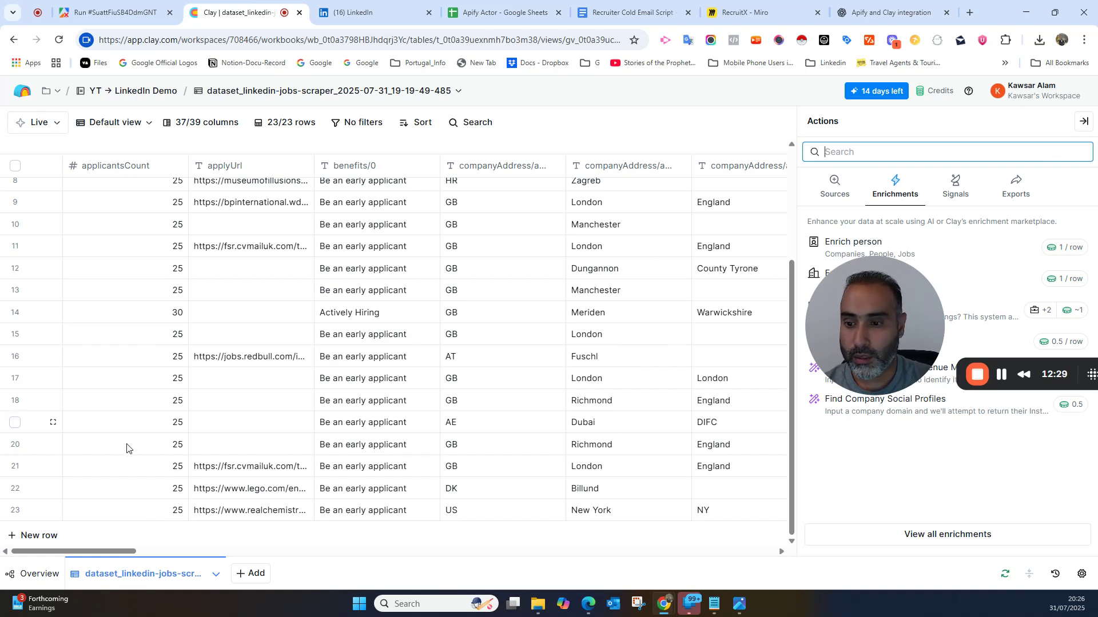
{"action": "scroll", "coordinate": [117, 517], "scroll_direction": "up", "scroll_amount": 3}
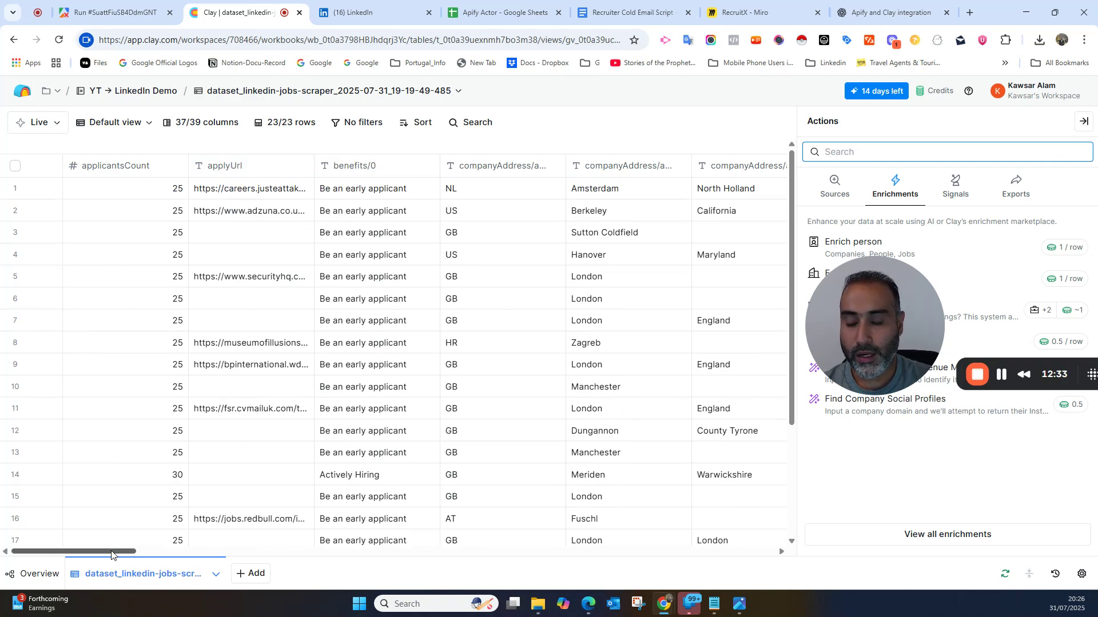
{"action": "left_click_drag", "start_coordinate": [112, 553], "coordinate": [572, 552]}
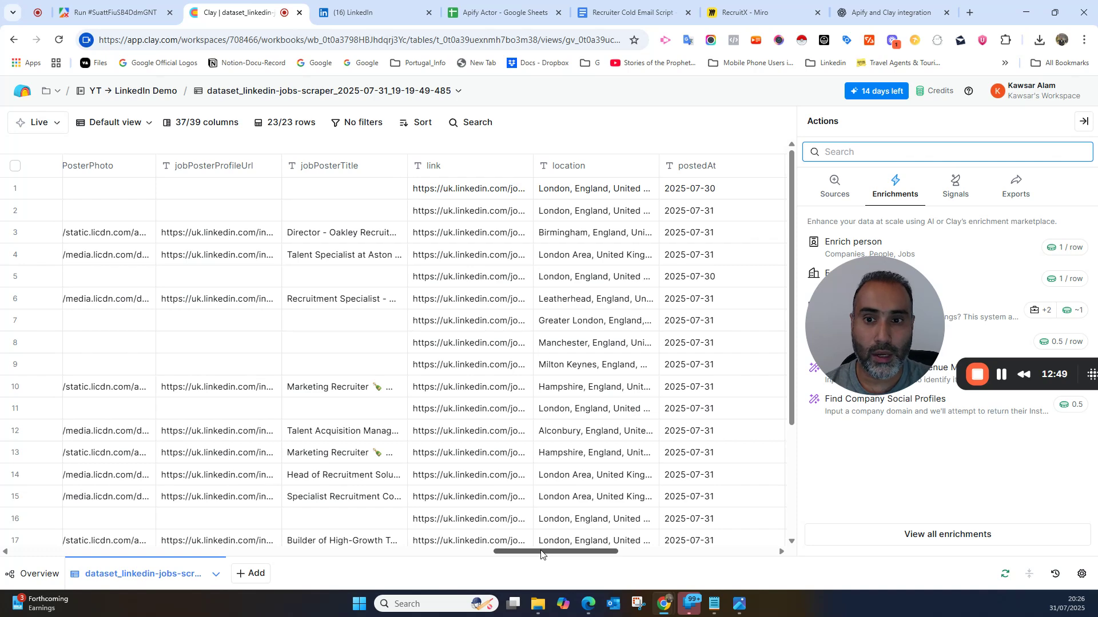
{"action": "left_click_drag", "start_coordinate": [541, 553], "coordinate": [425, 553]}
- Switch to the RecruitX board in Miro and review the chain of required fields from Company Name to LinkedIn Profile
{"action": "left_click", "coordinate": [737, 17]}
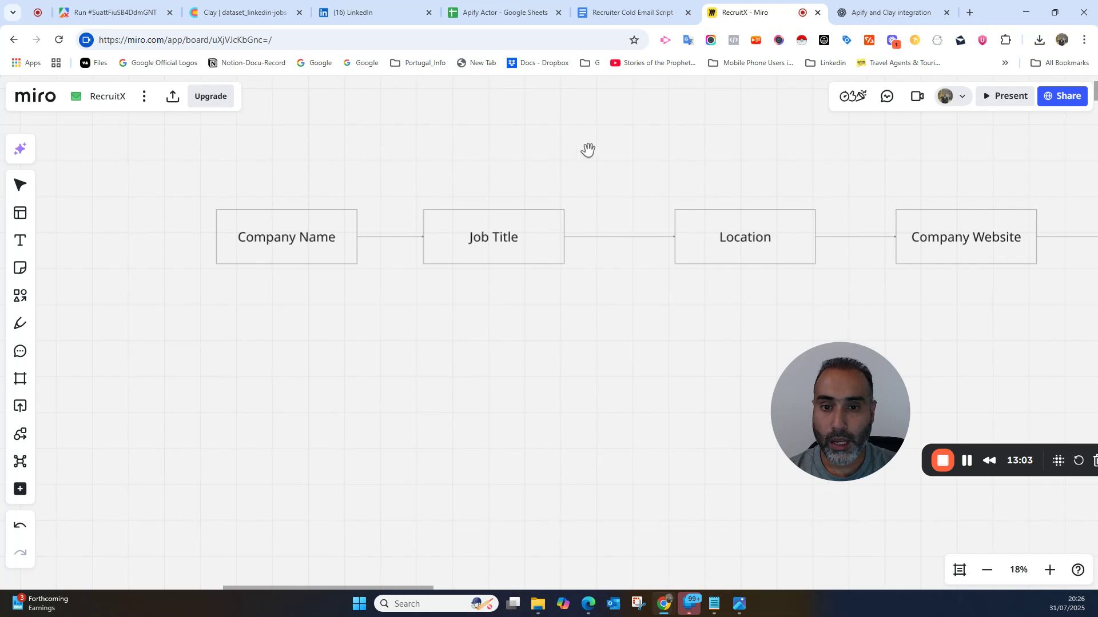
{"action": "left_click_drag", "start_coordinate": [590, 151], "coordinate": [414, 165]}
{"action": "left_click_drag", "start_coordinate": [527, 158], "coordinate": [318, 176]}
{"action": "left_click_drag", "start_coordinate": [639, 165], "coordinate": [436, 184]}
{"action": "left_click_drag", "start_coordinate": [781, 172], "coordinate": [490, 169]}
{"action": "left_click_drag", "start_coordinate": [653, 173], "coordinate": [375, 169]}
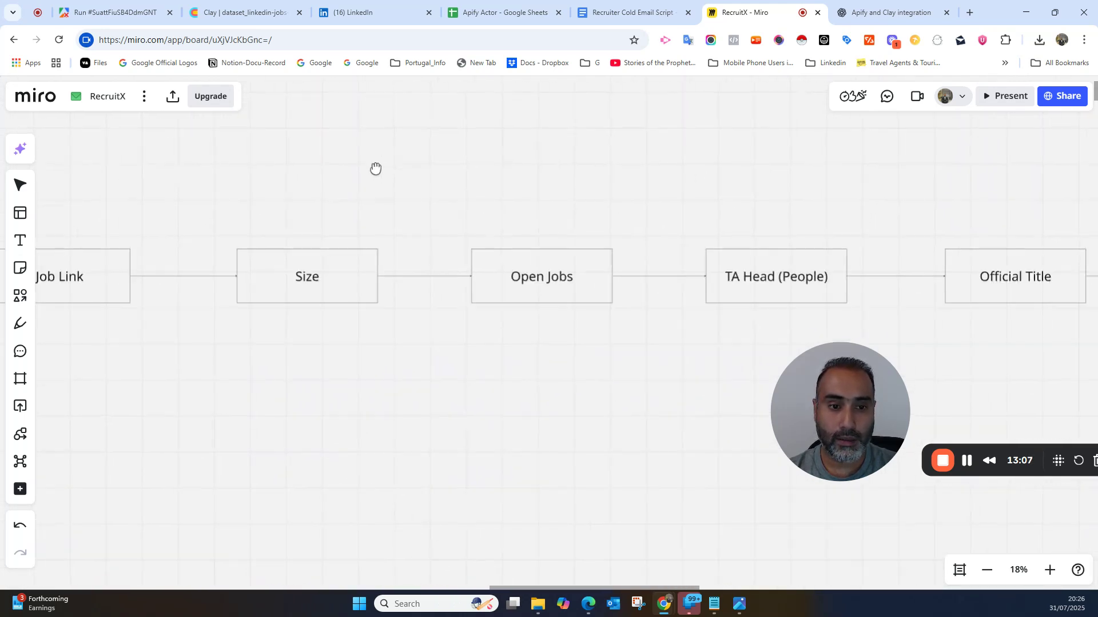
{"action": "left_click_drag", "start_coordinate": [726, 169], "coordinate": [416, 162]}
{"action": "left_click_drag", "start_coordinate": [742, 171], "coordinate": [404, 160]}
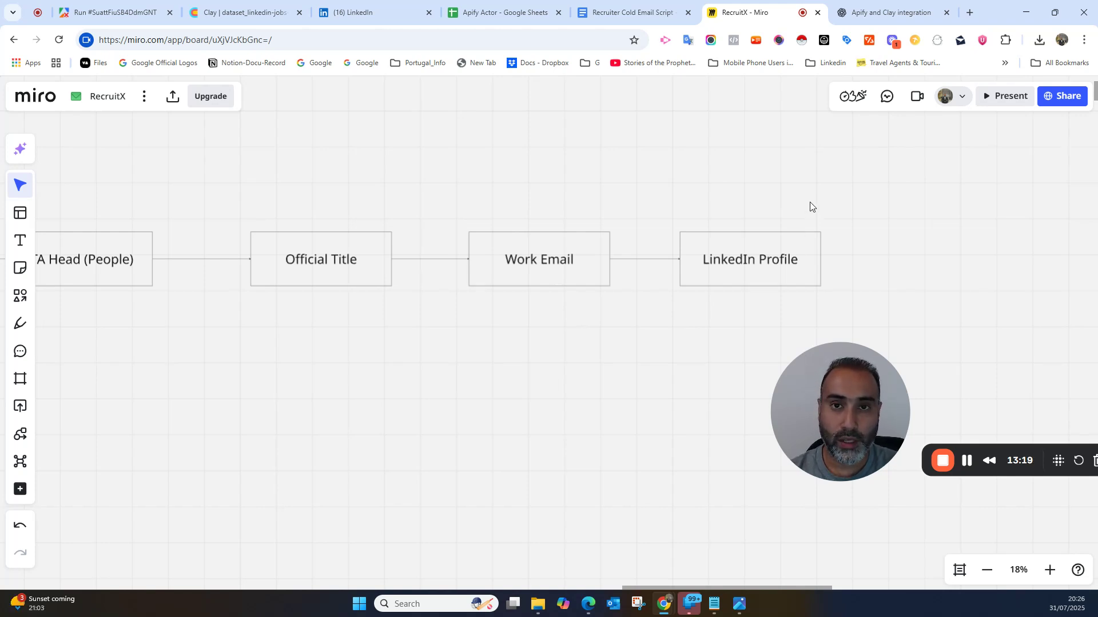
- Return to the Clay table, collapse the Actions panel and delete the id column
{"action": "left_click", "coordinate": [246, 12]}
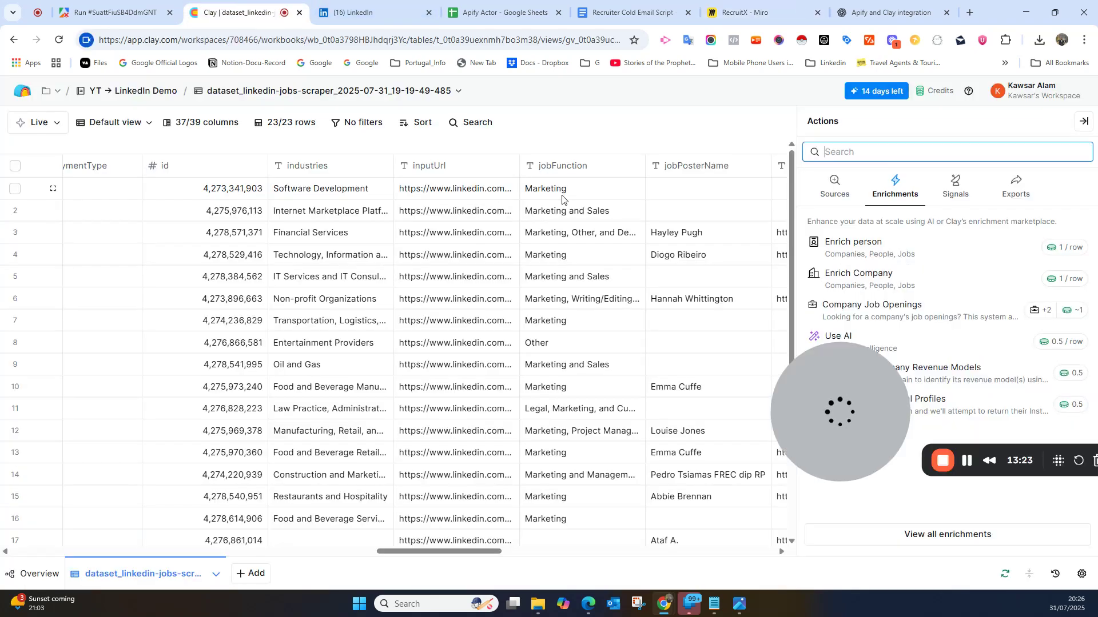
{"action": "left_click", "coordinate": [1082, 122]}
{"action": "left_click_drag", "start_coordinate": [642, 553], "coordinate": [425, 536]}
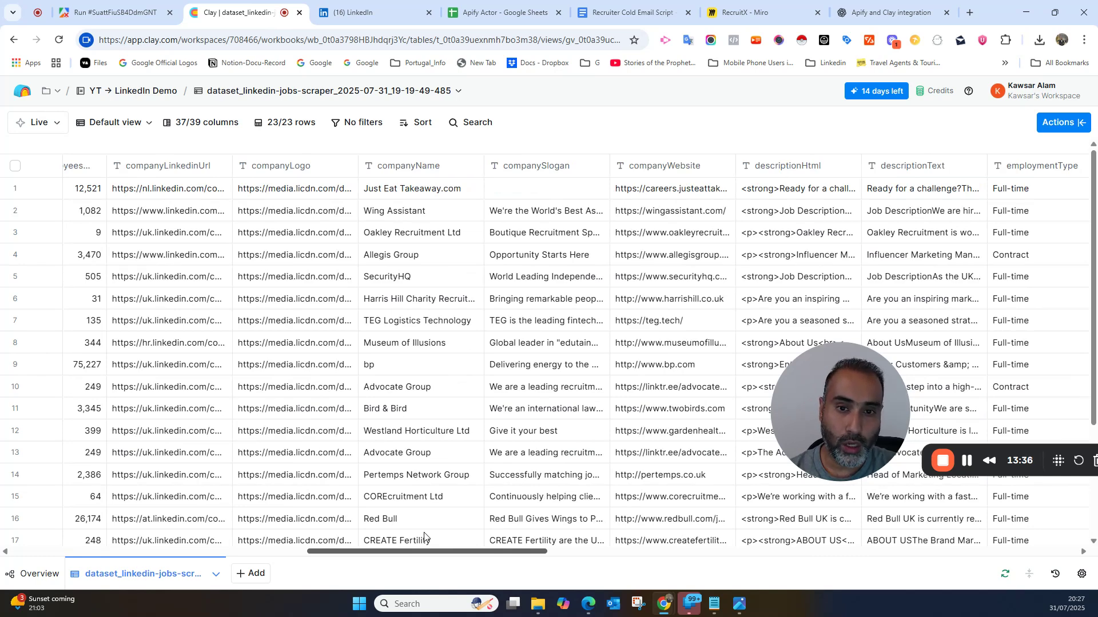
{"action": "left_click_drag", "start_coordinate": [424, 536], "coordinate": [545, 534]}
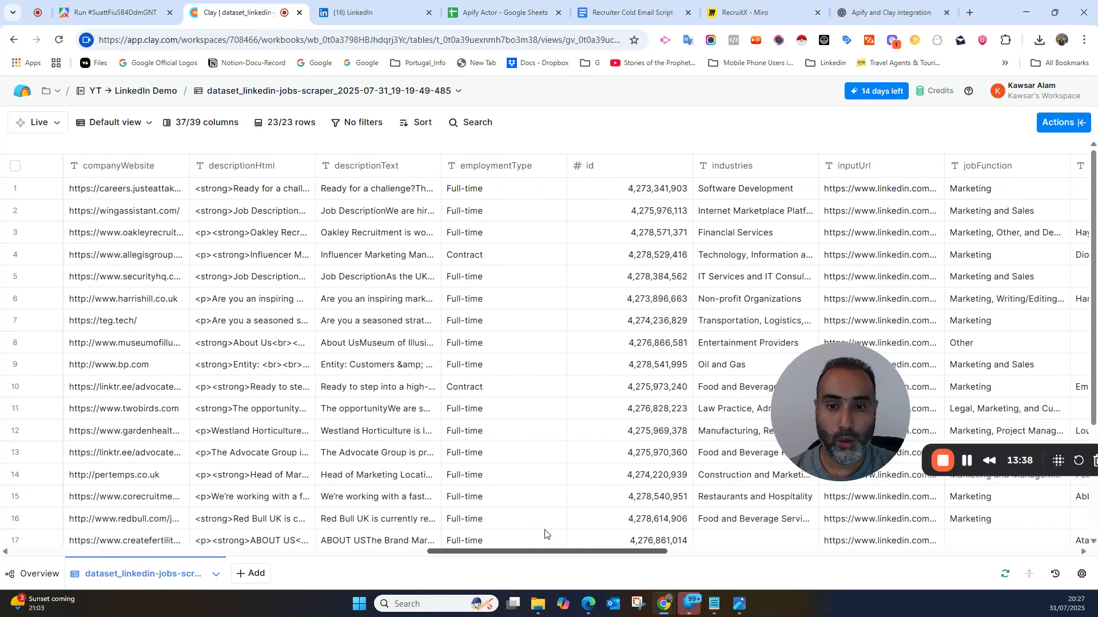
{"action": "left_click", "coordinate": [637, 167]}
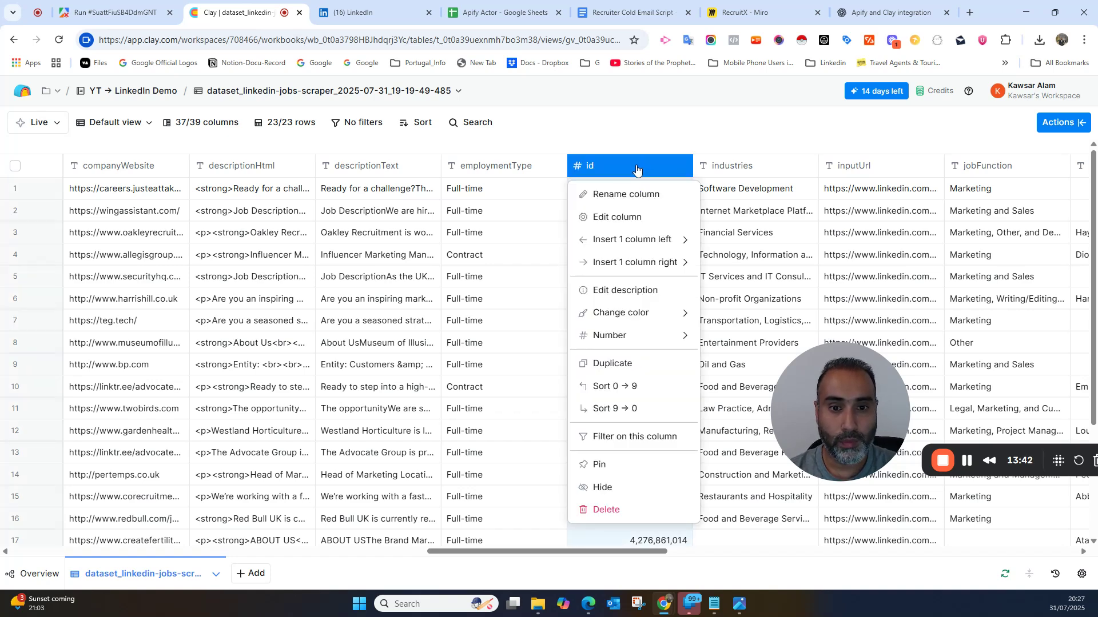
{"action": "left_click", "coordinate": [607, 511]}
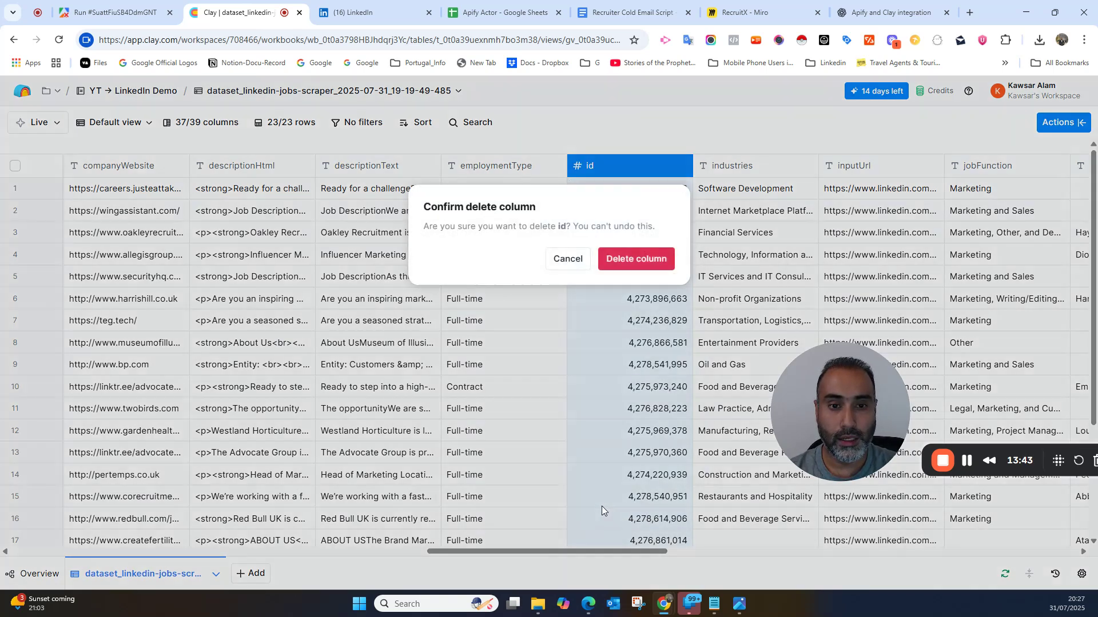
{"action": "left_click", "coordinate": [655, 271]}
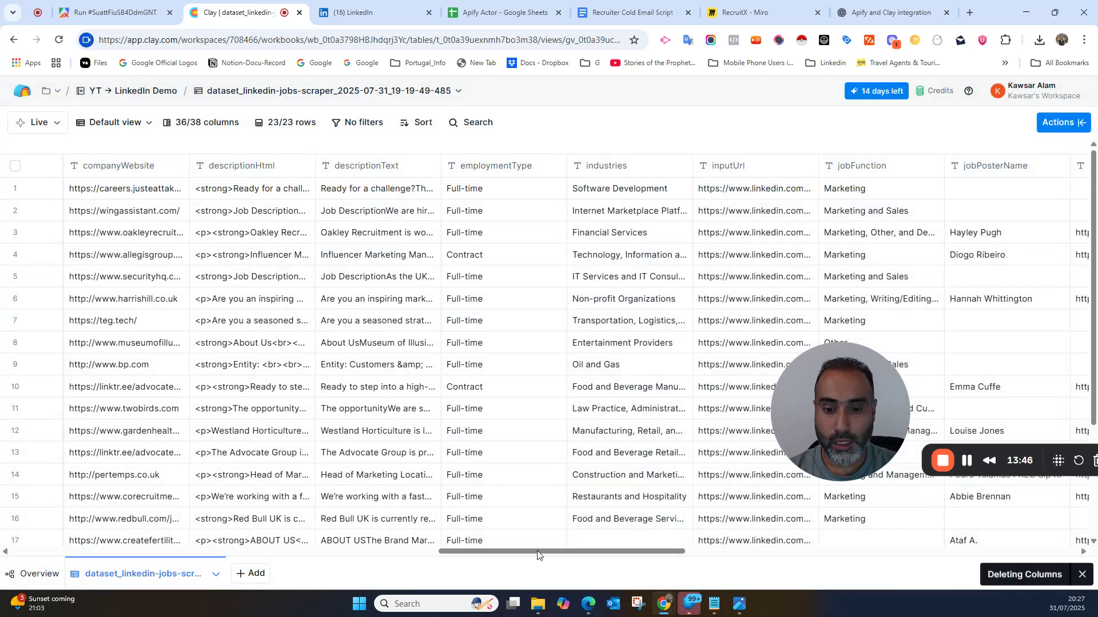
- Delete the companyAddress column that holds the city names from the imported jobs table
{"action": "left_click_drag", "start_coordinate": [539, 552], "coordinate": [194, 568]}
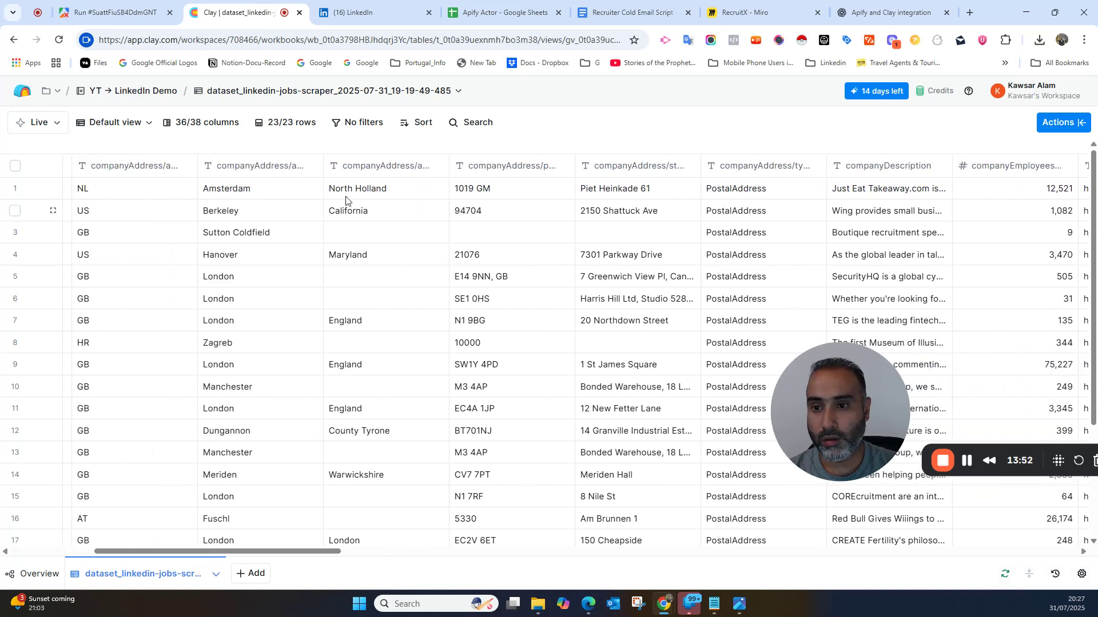
{"action": "left_click", "coordinate": [269, 167]}
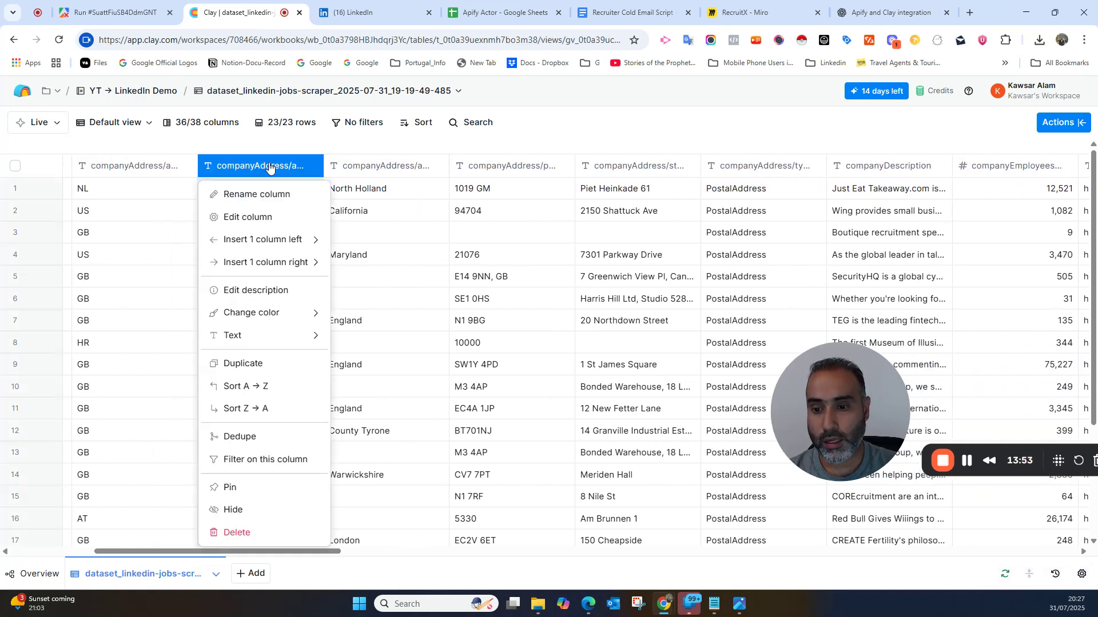
{"action": "left_click", "coordinate": [244, 530]}
{"action": "left_click", "coordinate": [626, 268]}
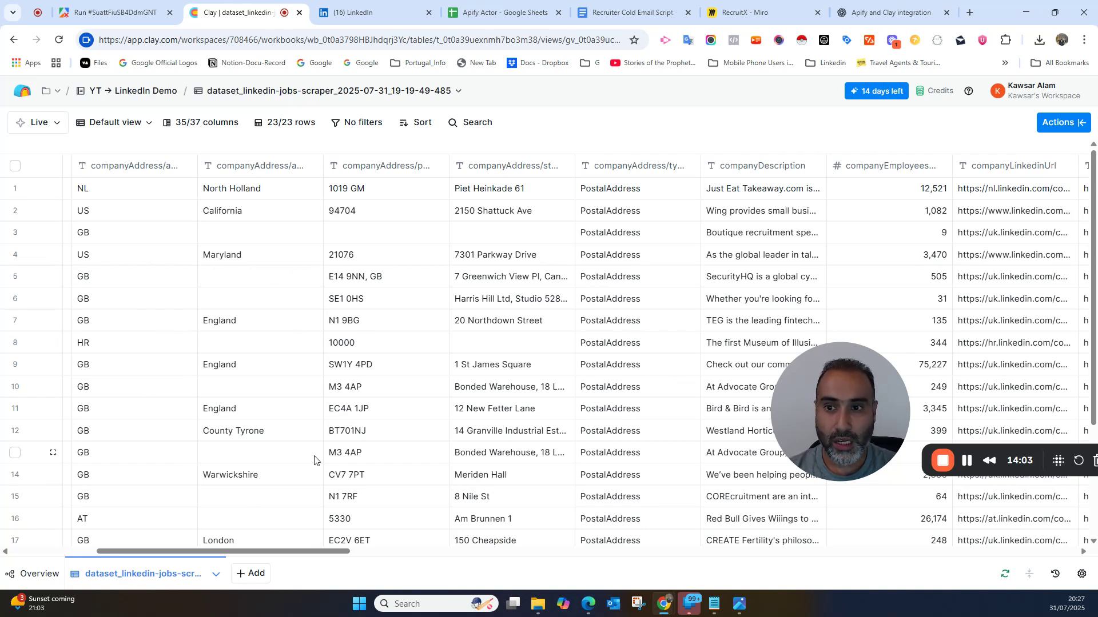
- Open the Afify → Indeed/LinkedIn → Clay workbook from the workspace home and show its LinkedIn→ Apify table
{"action": "left_click", "coordinate": [21, 91]}
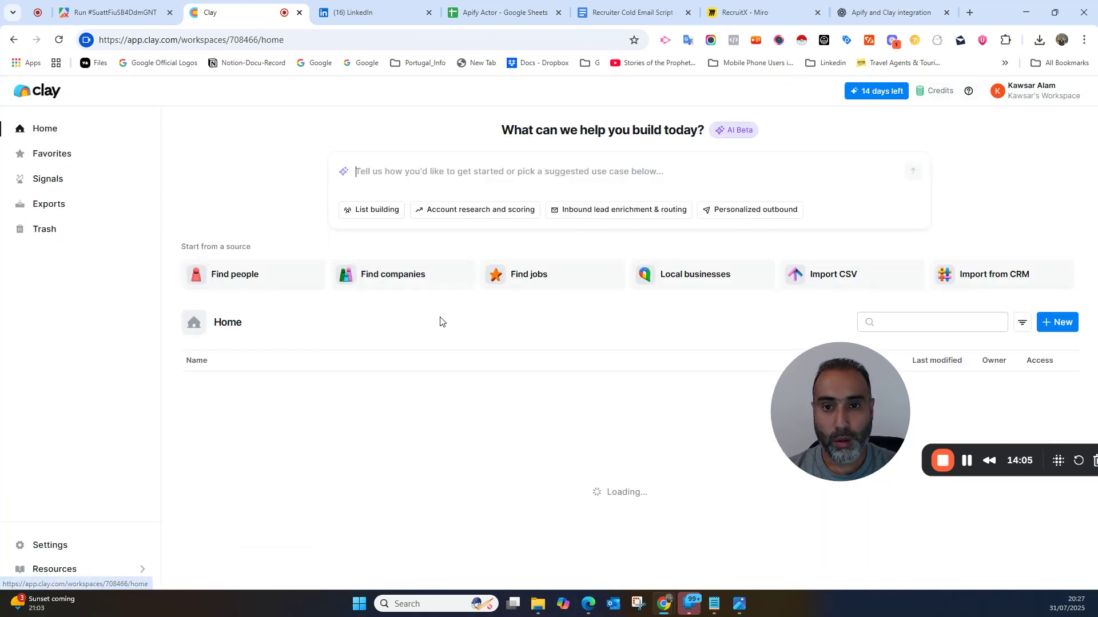
{"action": "left_click_drag", "start_coordinate": [809, 389], "coordinate": [703, 125]}
{"action": "left_click", "coordinate": [273, 385]}
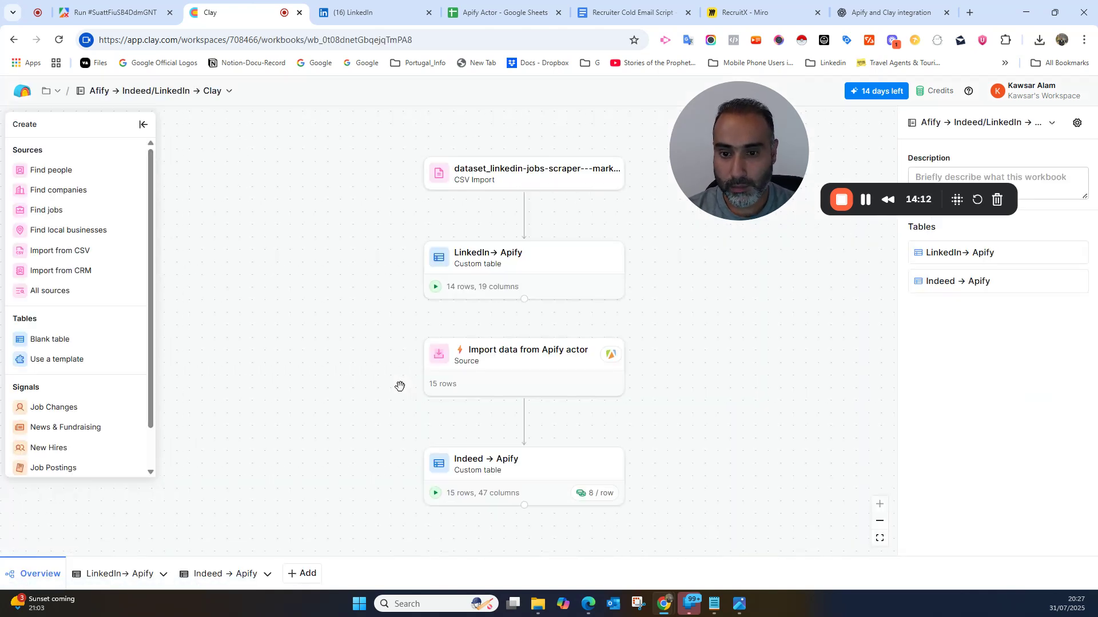
{"action": "left_click", "coordinate": [519, 260]}
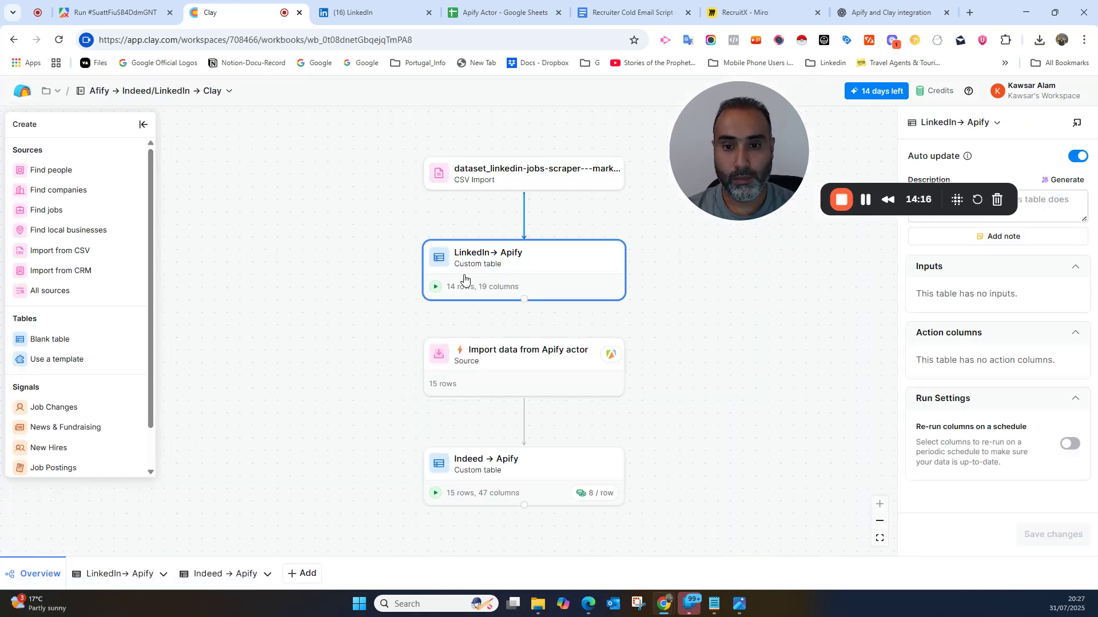
{"action": "left_click", "coordinate": [137, 575]}
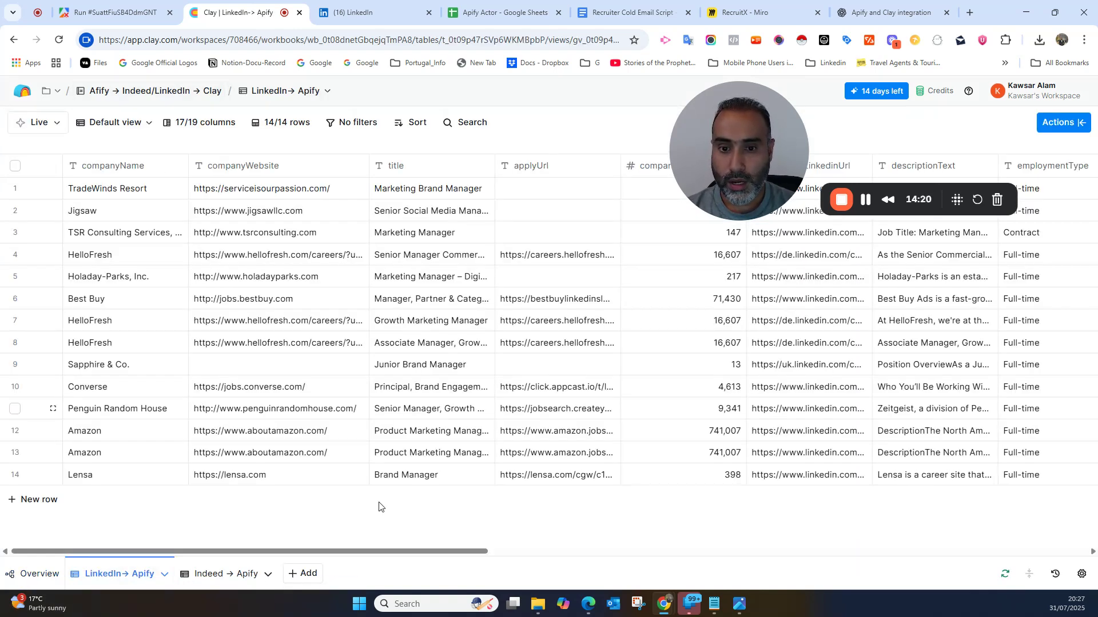
- Review the columns of the LinkedIn→ Apify table from companyName through to job poster details, postedAt and salary
{"action": "left_click_drag", "start_coordinate": [344, 553], "coordinate": [168, 555]}
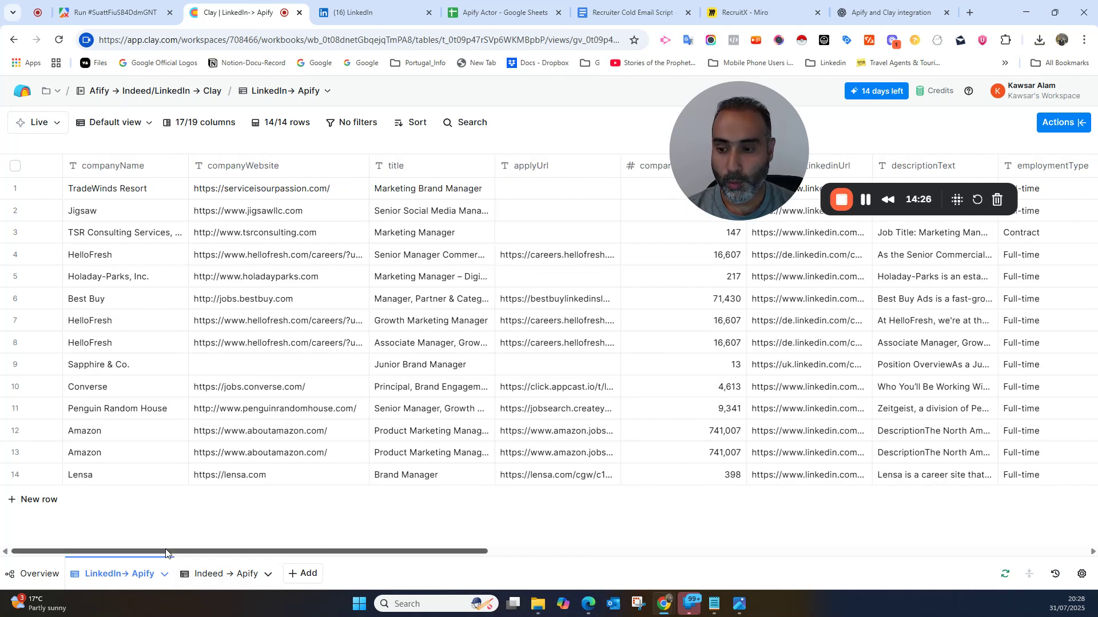
{"action": "left_click_drag", "start_coordinate": [713, 109], "coordinate": [43, 466]}
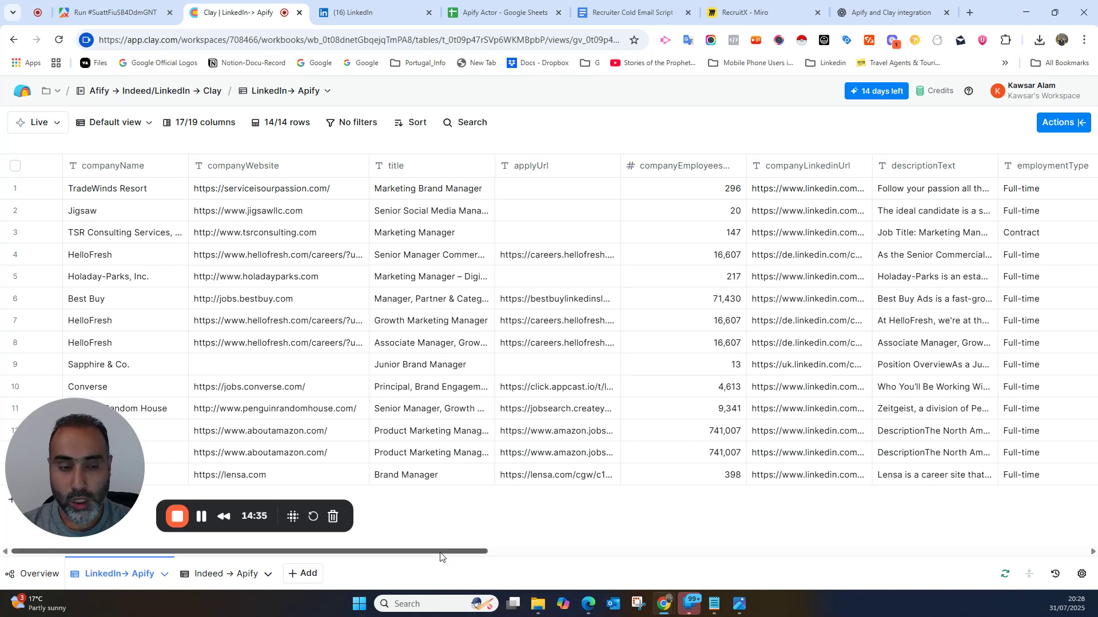
{"action": "left_click_drag", "start_coordinate": [441, 552], "coordinate": [989, 611]}
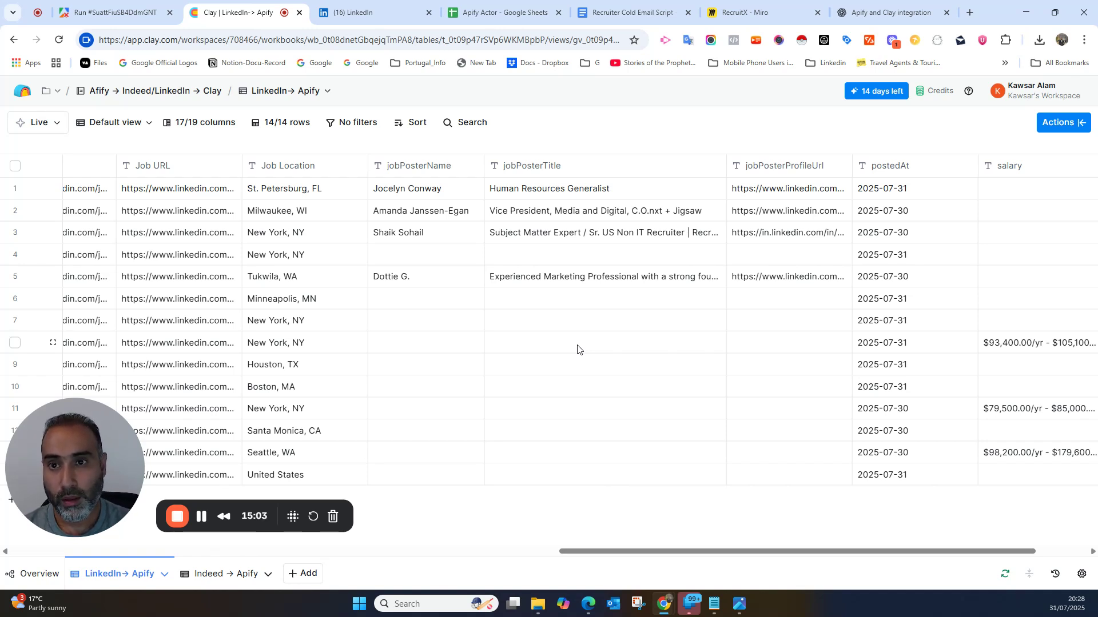
{"action": "left_click_drag", "start_coordinate": [586, 552], "coordinate": [666, 546]}
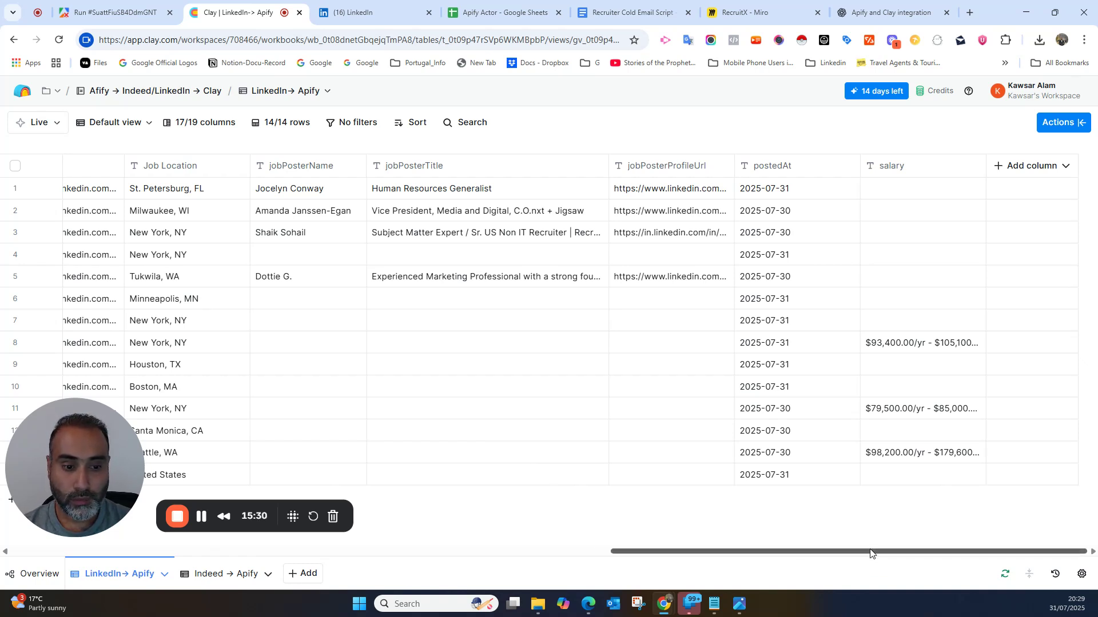
{"action": "left_click_drag", "start_coordinate": [870, 553], "coordinate": [952, 548]}
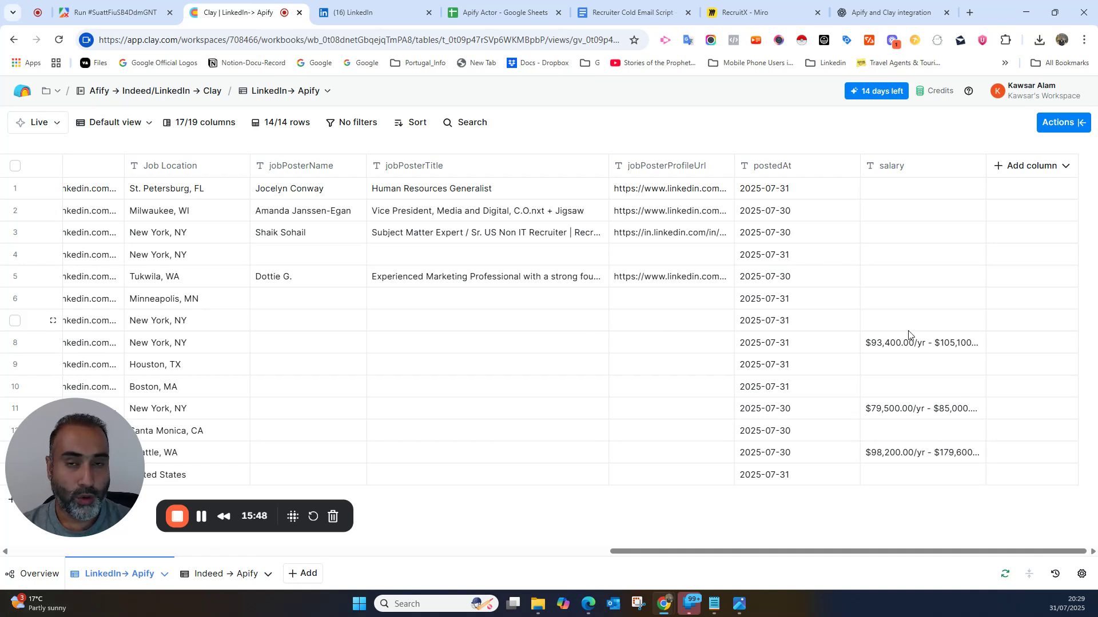
- Search the enrichments for "find contacts at company" and open the setup of the Find Contacts at Company enrichment
{"action": "left_click", "coordinate": [1063, 123]}
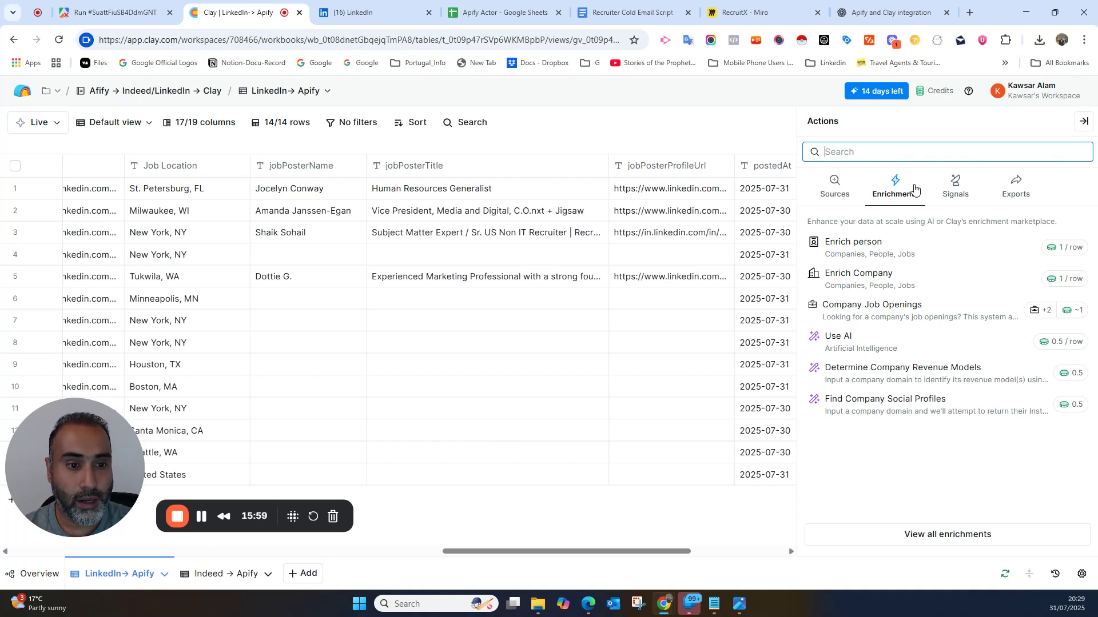
{"action": "left_click", "coordinate": [871, 152]}
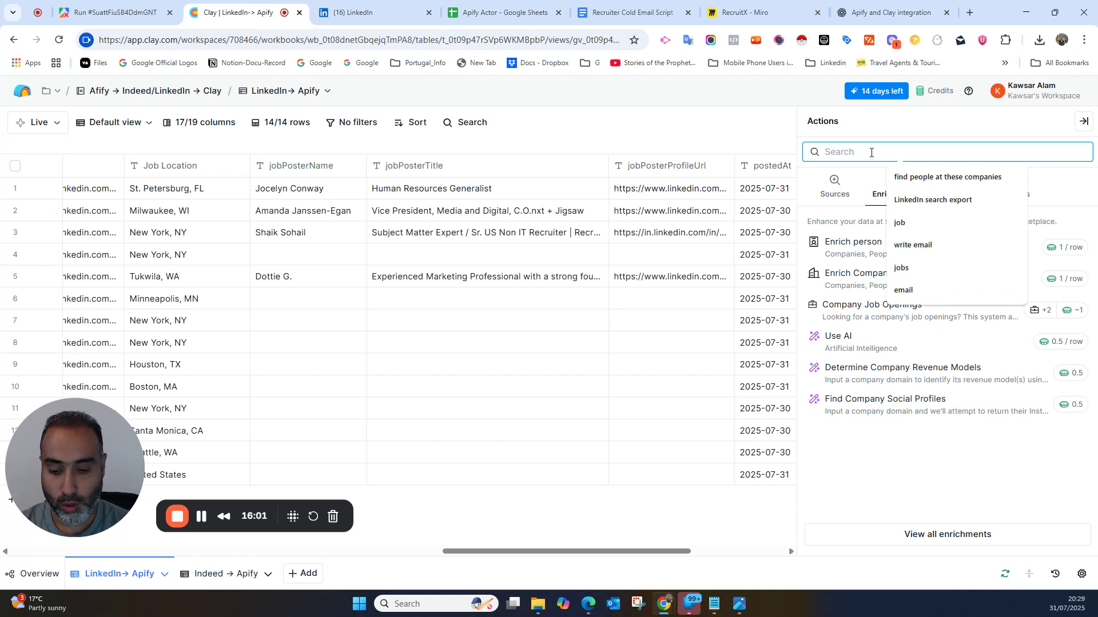
{"action": "type", "text": "fin"}
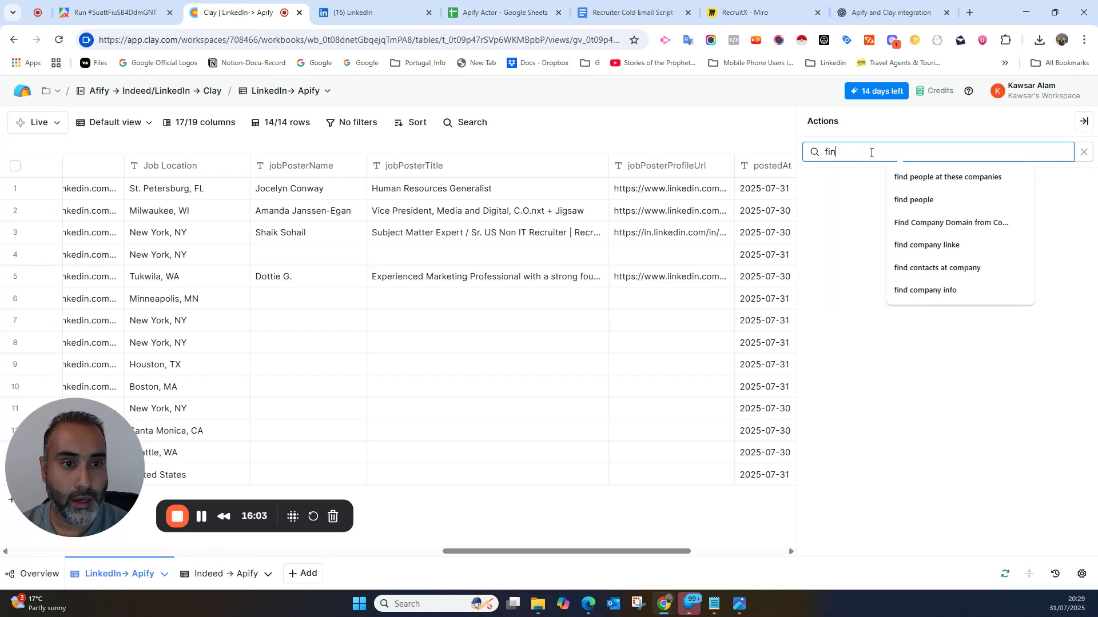
{"action": "type", "text": "d cont"}
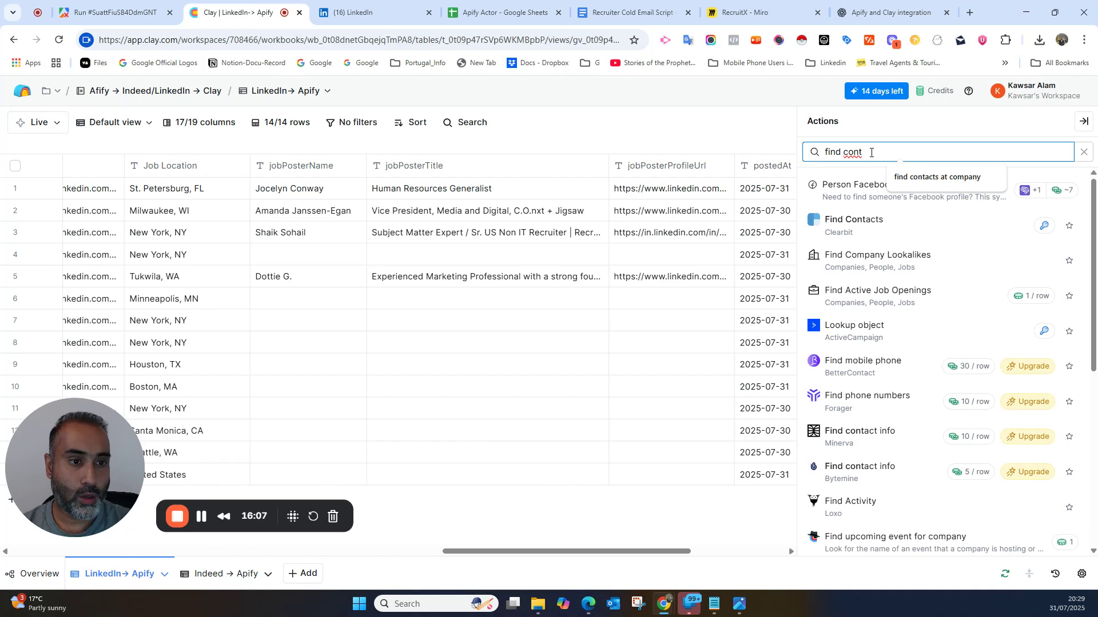
{"action": "left_click", "coordinate": [904, 177]}
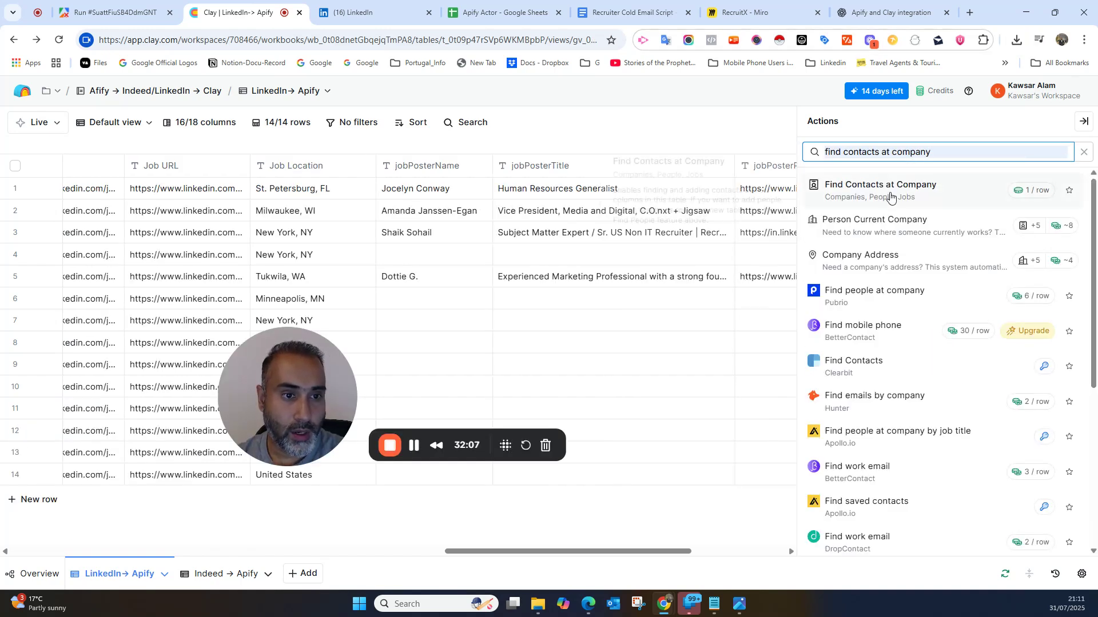
{"action": "left_click", "coordinate": [890, 197]}
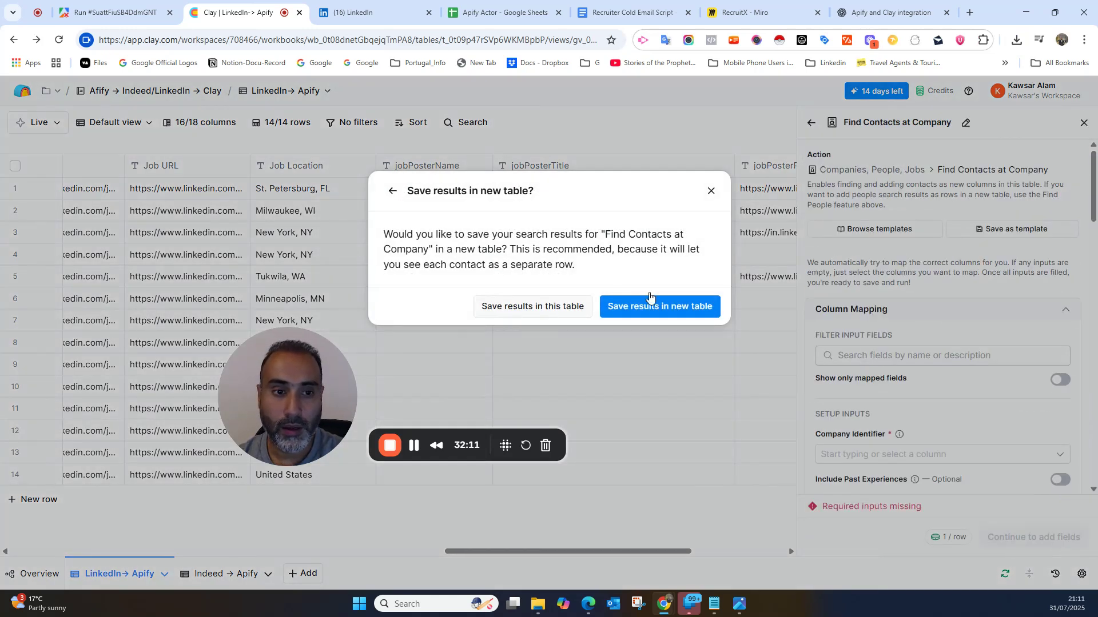
{"action": "left_click", "coordinate": [649, 299]}
- Map the enrichment's required Company Identifier to the companyLinkedinUrl column
{"action": "scroll", "coordinate": [1009, 271], "scroll_direction": "down", "scroll_amount": 2}
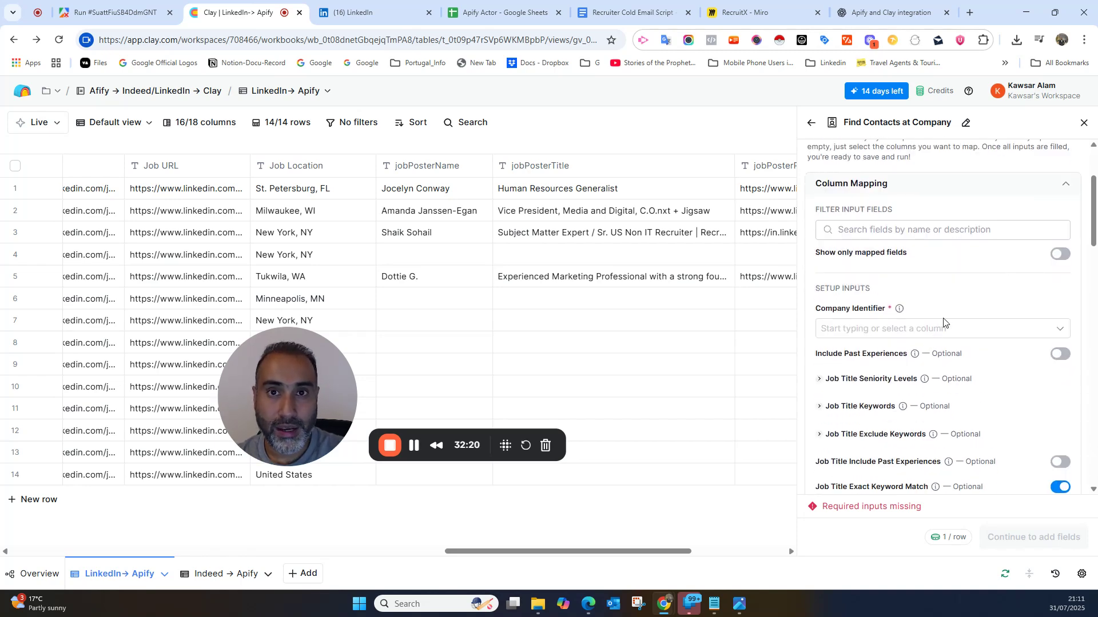
{"action": "left_click", "coordinate": [1032, 332]}
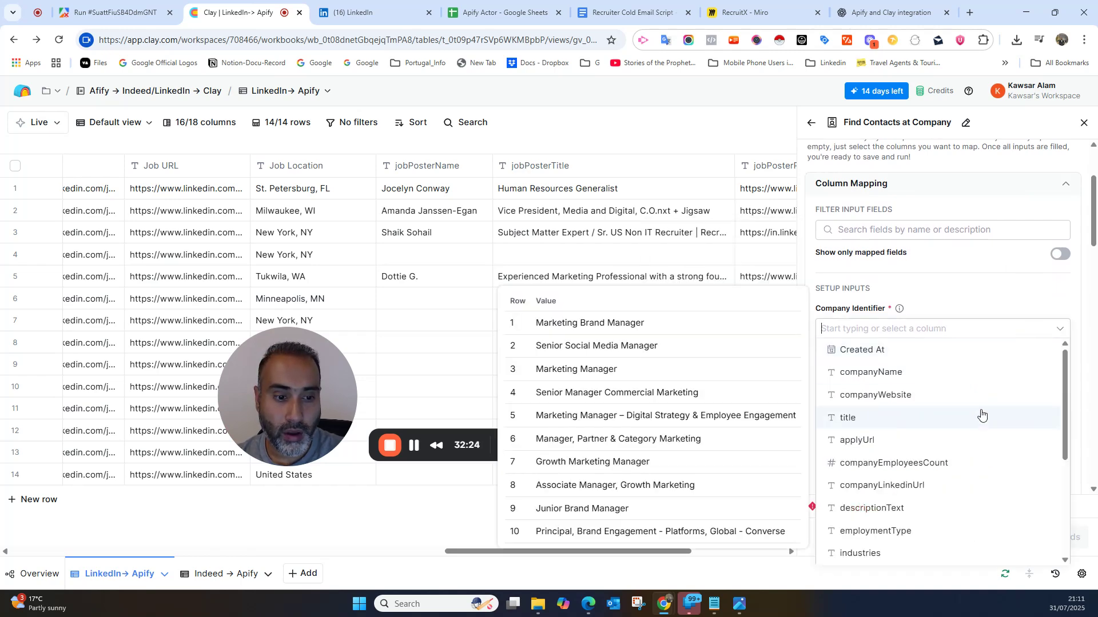
{"action": "left_click", "coordinate": [911, 485]}
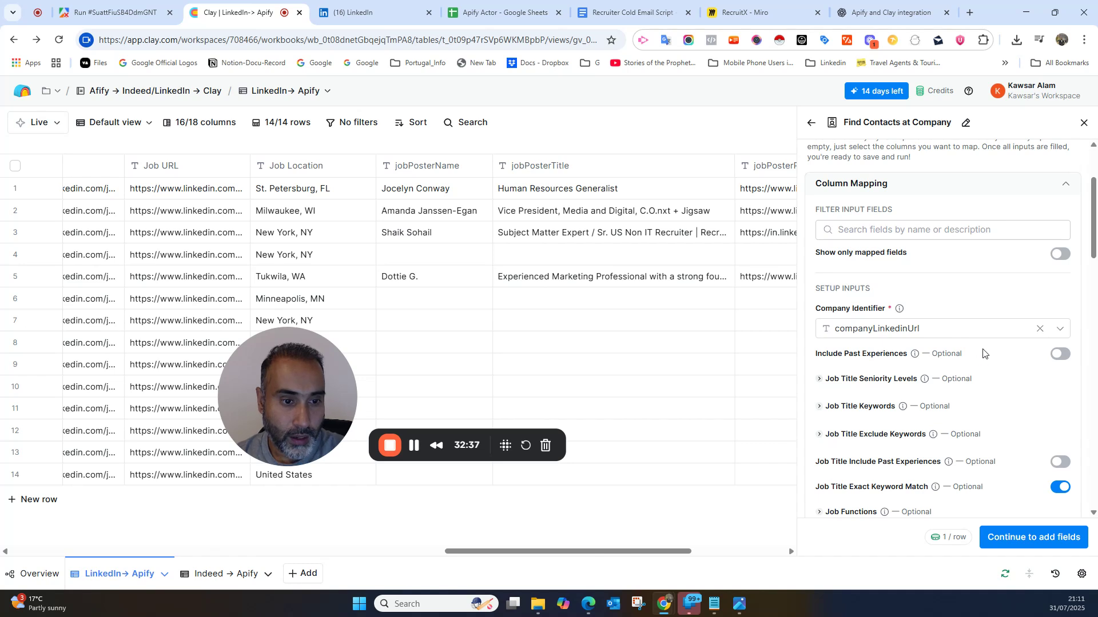
- Expand the Job Title Seniority Levels filter and review its available options without selecting any
{"action": "scroll", "coordinate": [981, 352], "scroll_direction": "down", "scroll_amount": 1}
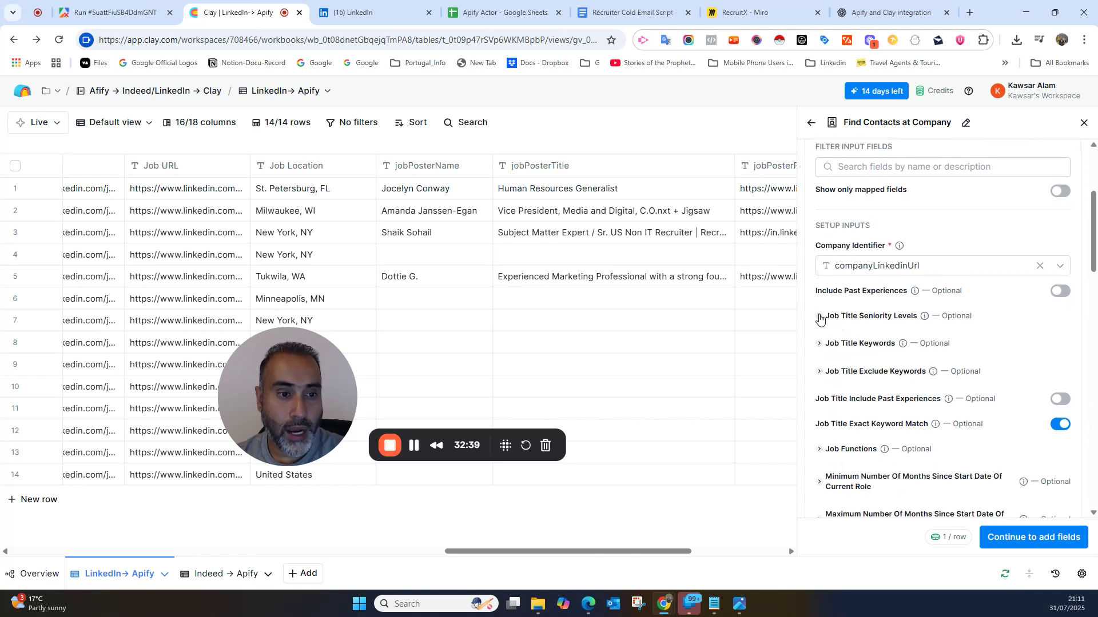
{"action": "left_click", "coordinate": [819, 316]}
{"action": "left_click", "coordinate": [954, 340]}
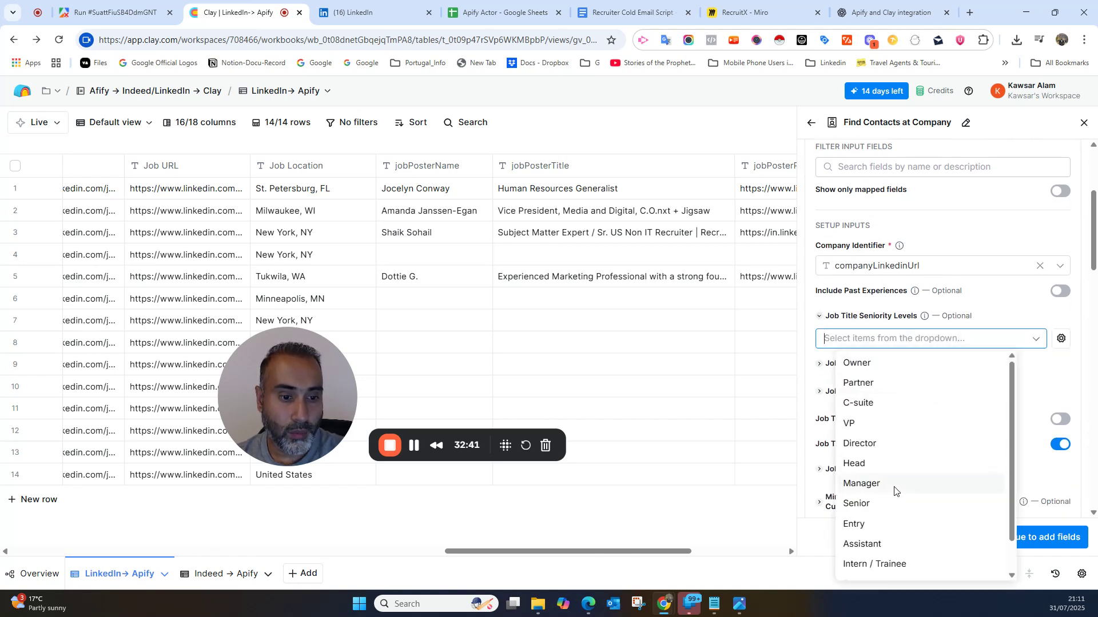
{"action": "left_click", "coordinate": [875, 315]}
{"action": "scroll", "coordinate": [884, 314], "scroll_direction": "down", "scroll_amount": 2}
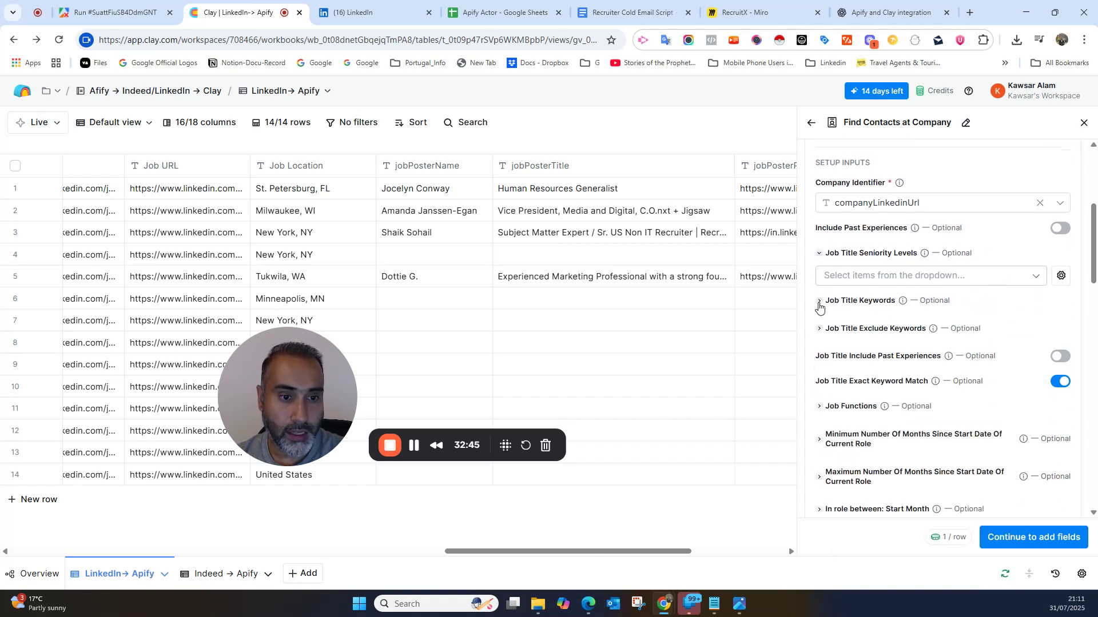
- Add the job title keywords HR Manager, Talent Manager, Head of People, People Ops, Recruitment and HR Director
{"action": "left_click", "coordinate": [819, 301]}
{"action": "left_click", "coordinate": [867, 325]}
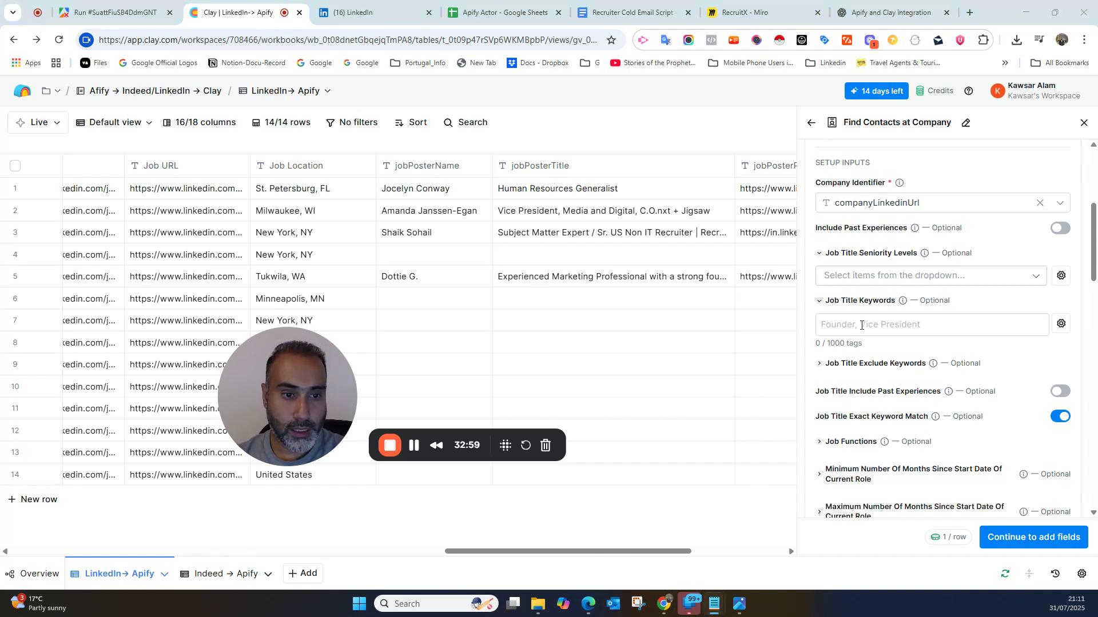
{"action": "left_click", "coordinate": [861, 324]}
{"action": "type", "text": "HR Manager, Talent Manager, Head of People, People Ops, Recruitment, HR Director"}
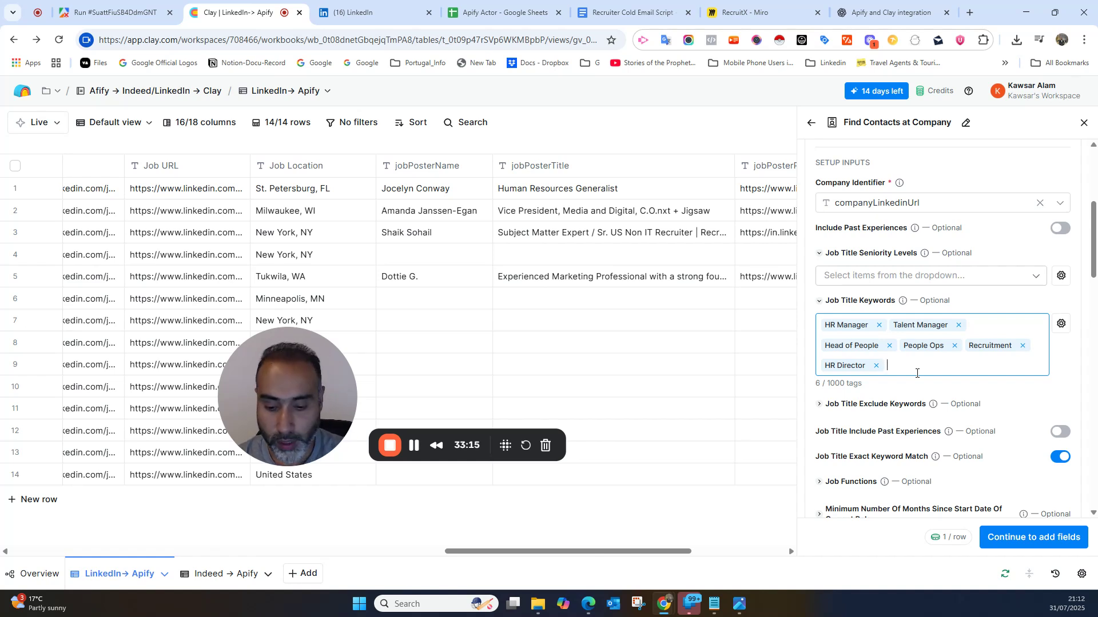
- Add the suggested titles Talent Acquisition Director, Talent Acquisition Manager and Talent Director to the job title keywords
{"action": "type", "text": "ta"}
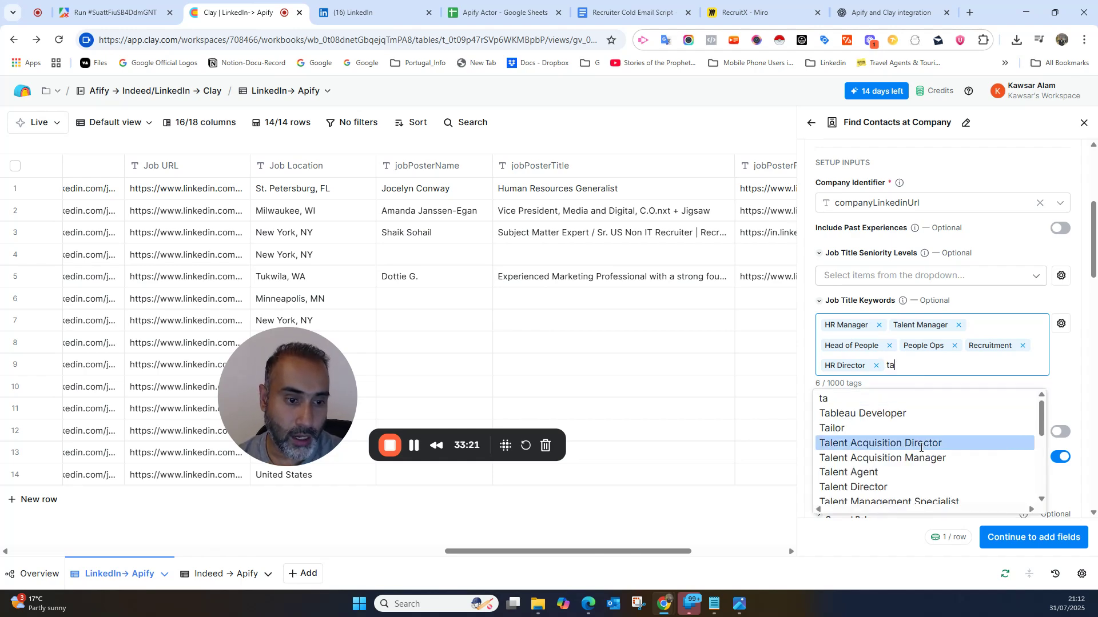
{"action": "left_click", "coordinate": [920, 443]}
{"action": "type", "text": "tl"}
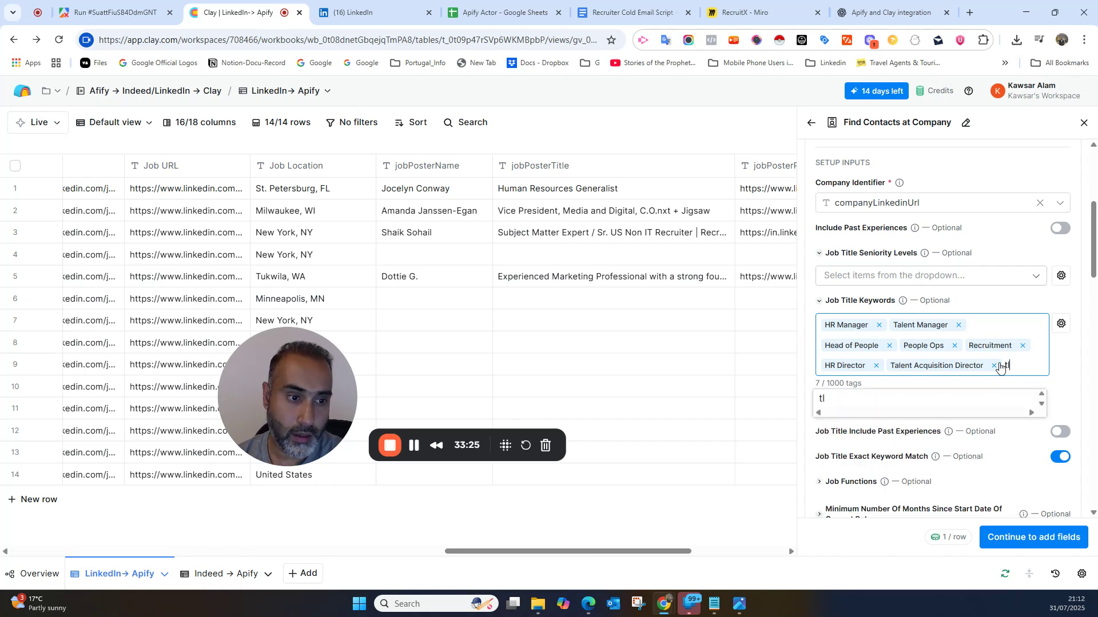
{"action": "key", "text": "BackSpace"}
{"action": "type", "text": "al"}
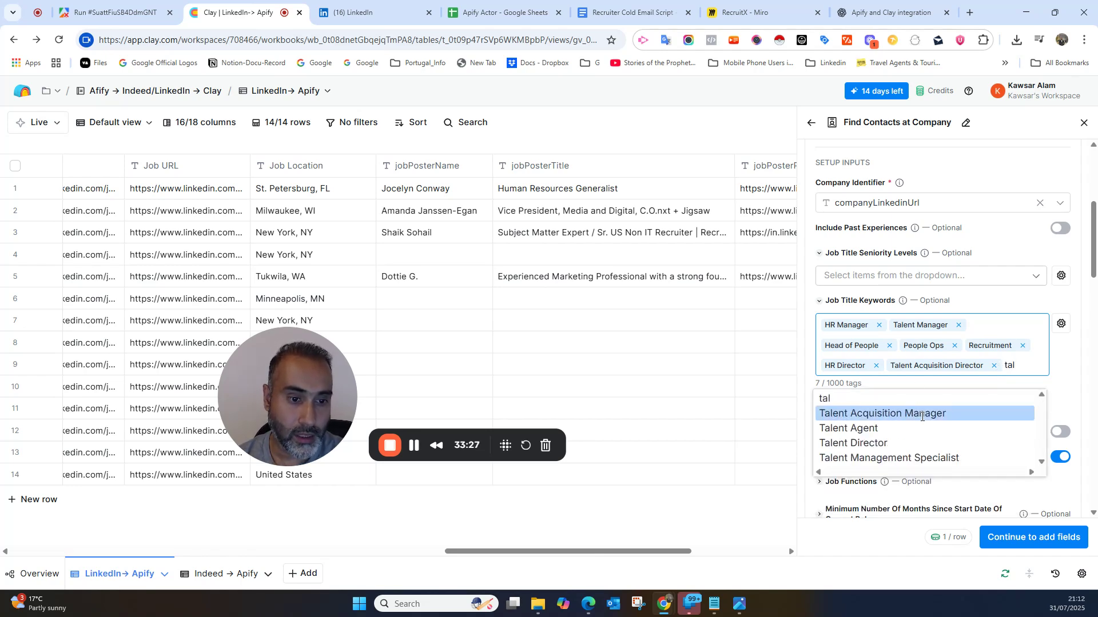
{"action": "left_click", "coordinate": [921, 416]}
{"action": "type", "text": "tale"}
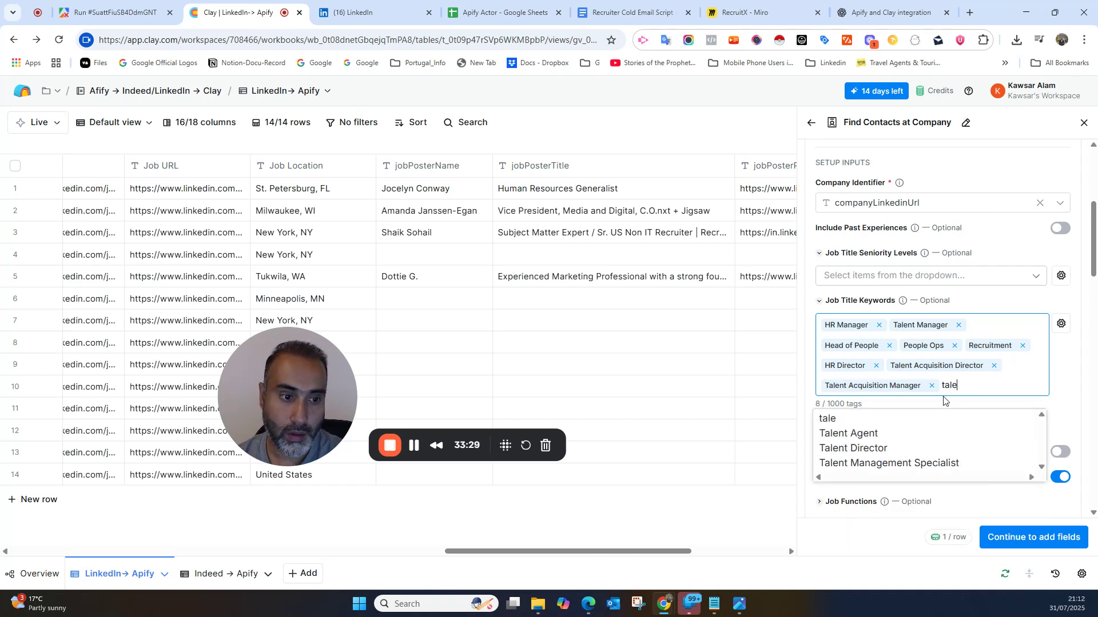
{"action": "left_click", "coordinate": [869, 448]}
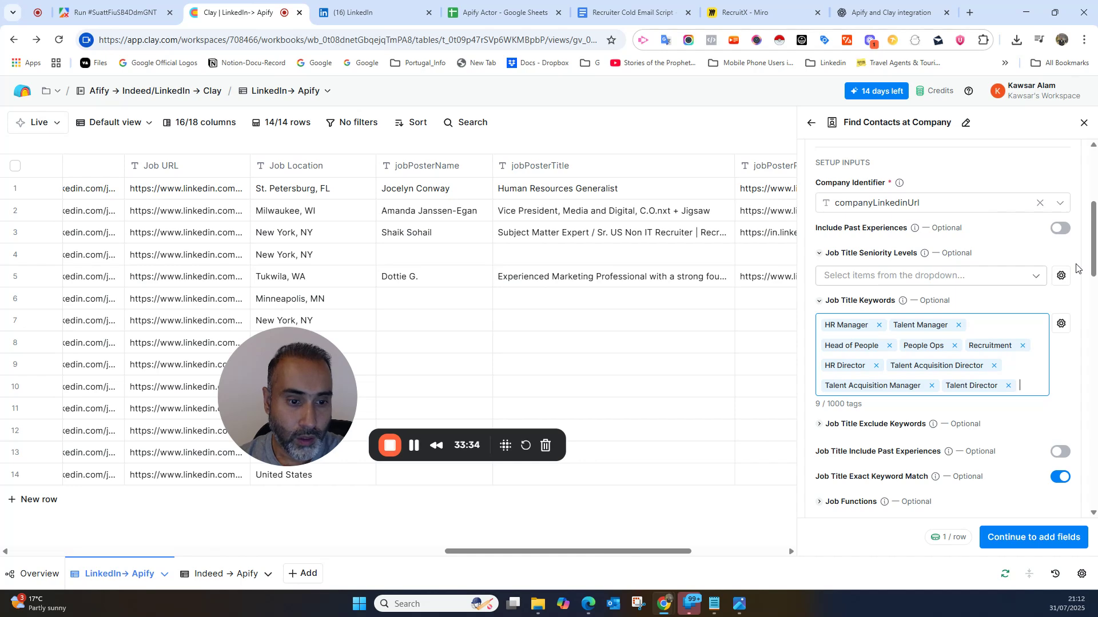
- Look through the remaining optional contact filters and continue to the selection of output fields
{"action": "scroll", "coordinate": [1076, 269], "scroll_direction": "down", "scroll_amount": 2}
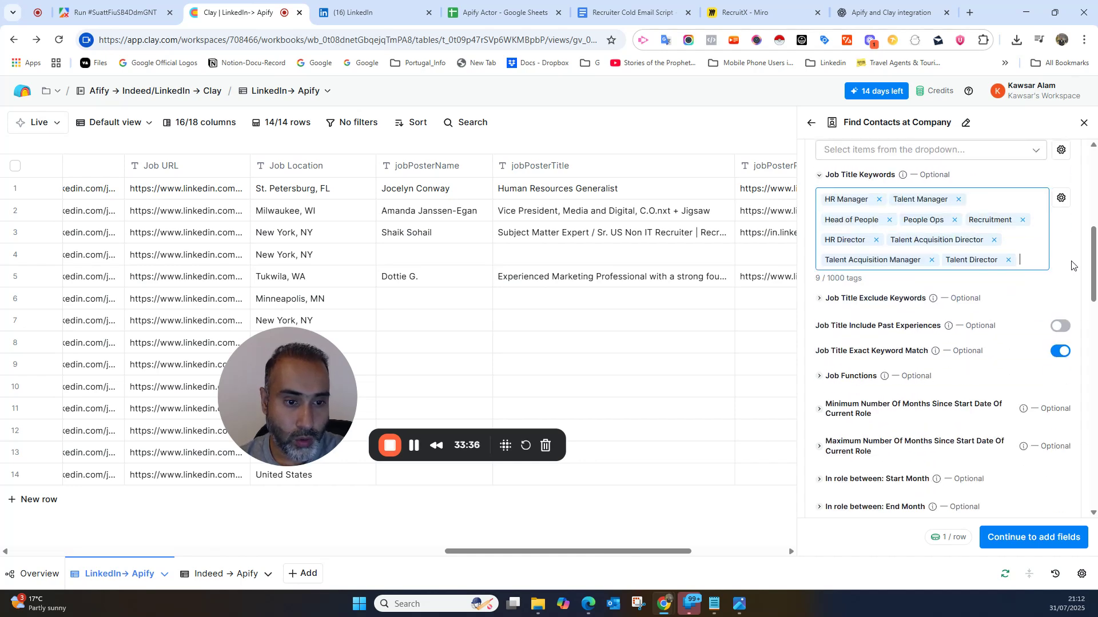
{"action": "scroll", "coordinate": [1071, 265], "scroll_direction": "down", "scroll_amount": 10}
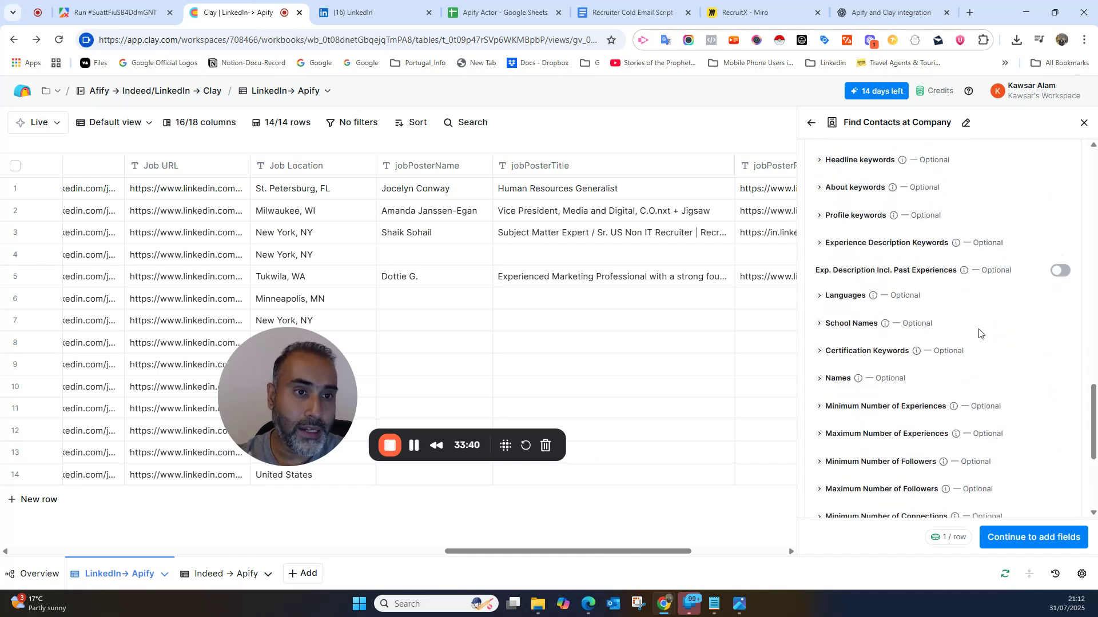
{"action": "scroll", "coordinate": [979, 333], "scroll_direction": "up", "scroll_amount": 5}
{"action": "scroll", "coordinate": [979, 333], "scroll_direction": "down", "scroll_amount": 10}
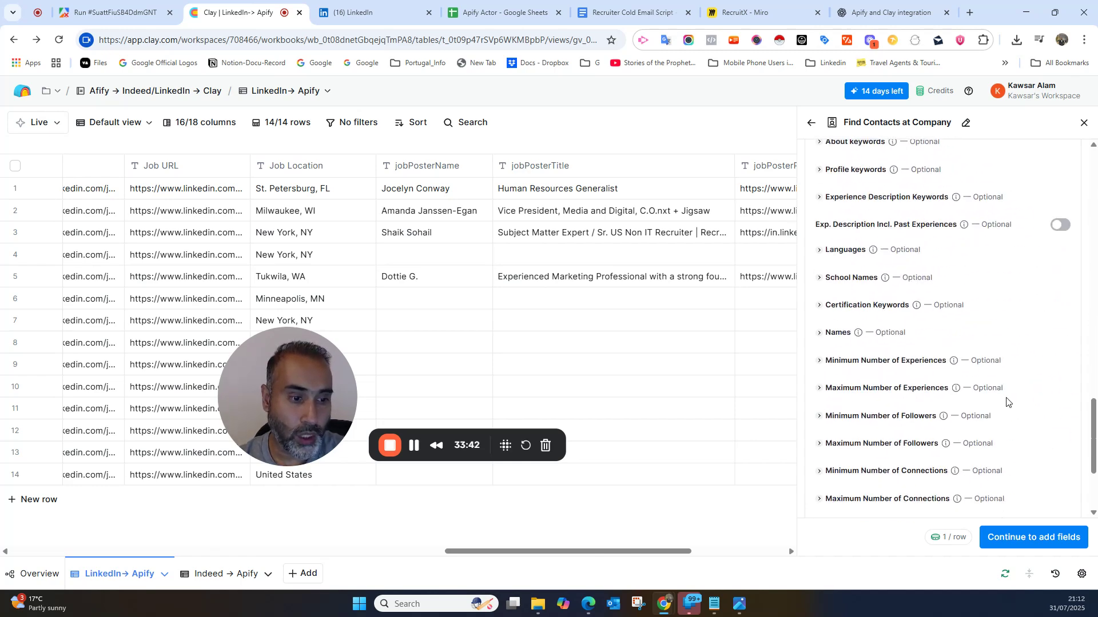
{"action": "left_click", "coordinate": [1045, 542]}
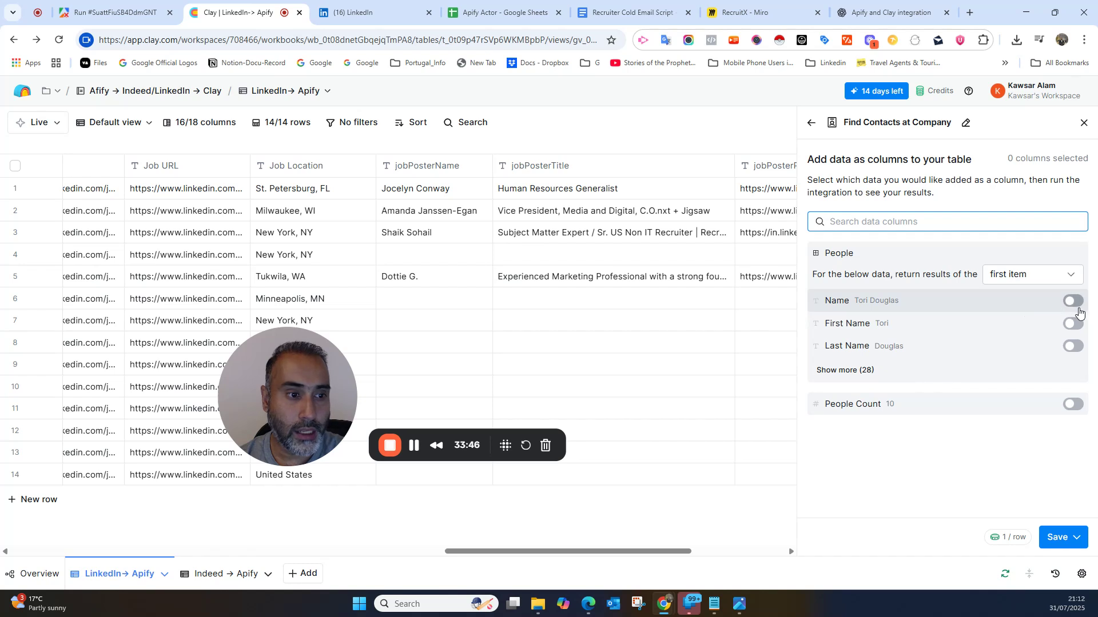
- Select the Name, Url and Title of the first person found as output columns for the contact search
{"action": "left_click", "coordinate": [1072, 301]}
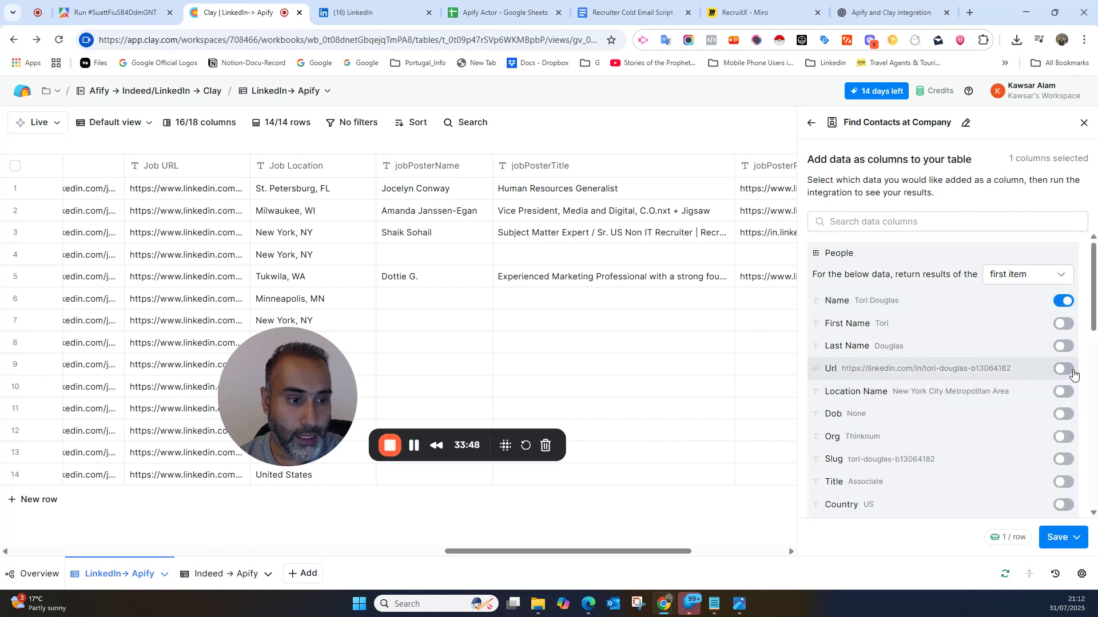
{"action": "left_click", "coordinate": [1070, 369]}
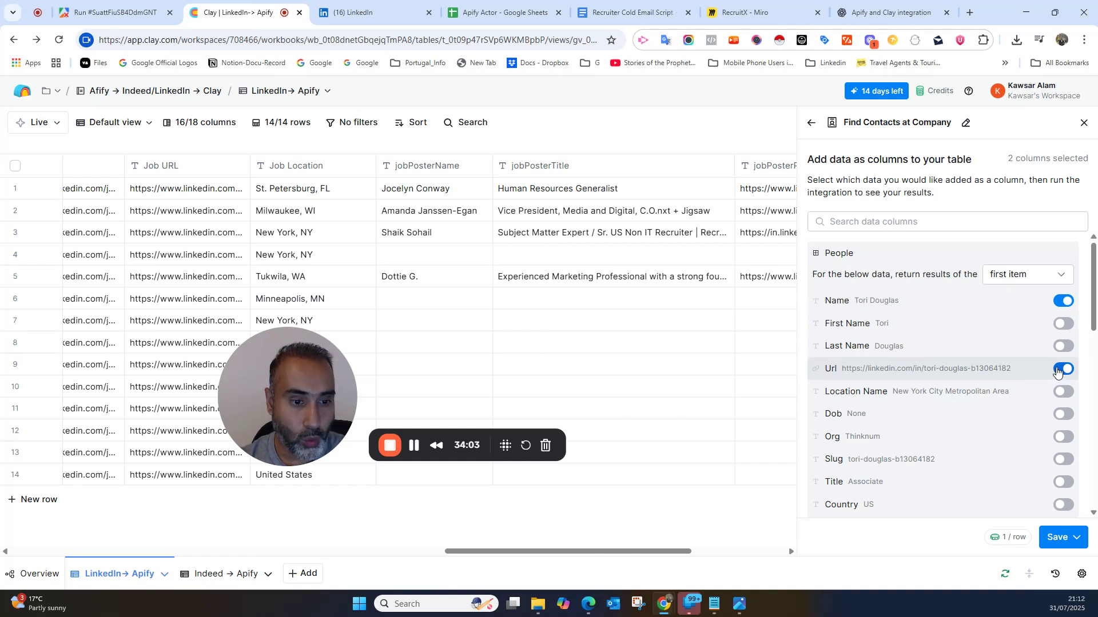
{"action": "scroll", "coordinate": [1058, 371], "scroll_direction": "down", "scroll_amount": 1}
{"action": "left_click", "coordinate": [1067, 421]}
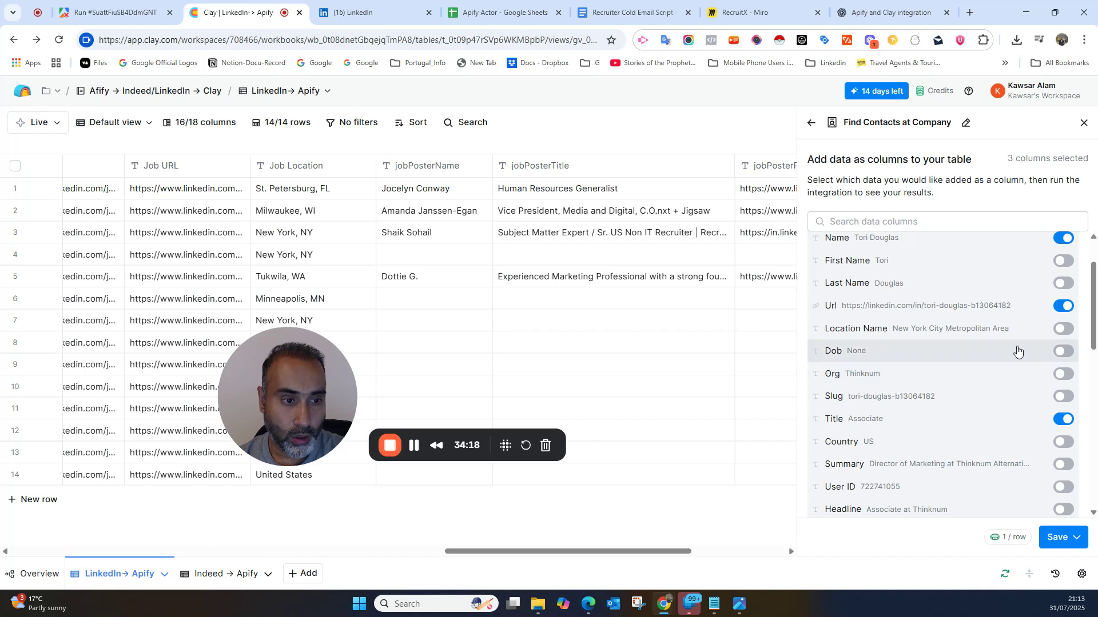
{"action": "scroll", "coordinate": [1046, 323], "scroll_direction": "down", "scroll_amount": 2}
{"action": "scroll", "coordinate": [1047, 323], "scroll_direction": "up", "scroll_amount": 3}
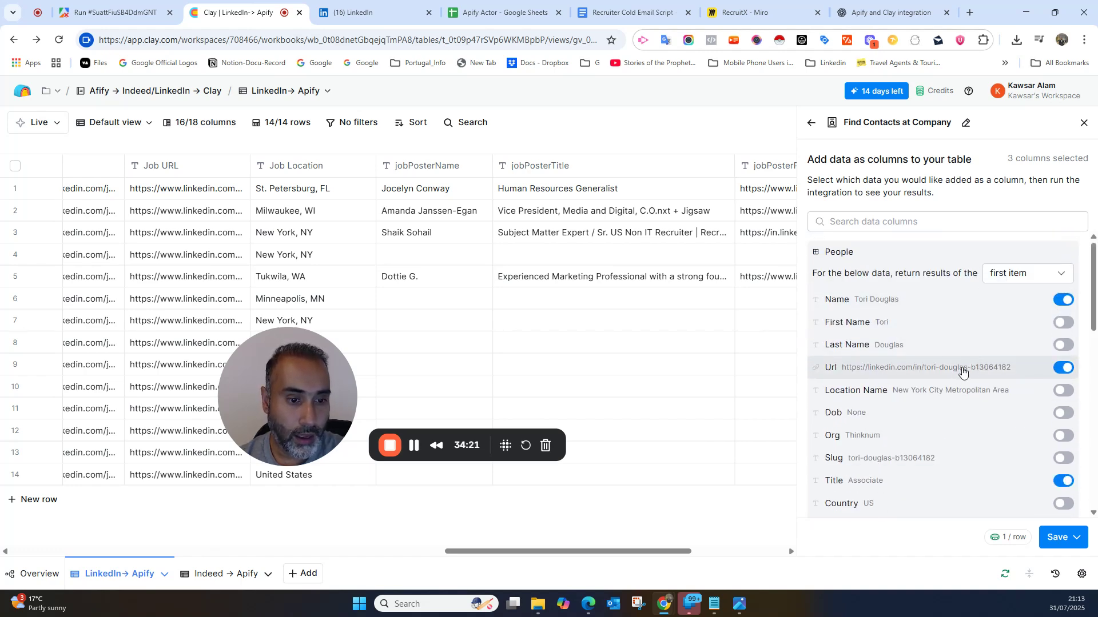
{"action": "scroll", "coordinate": [959, 374], "scroll_direction": "down", "scroll_amount": 3}
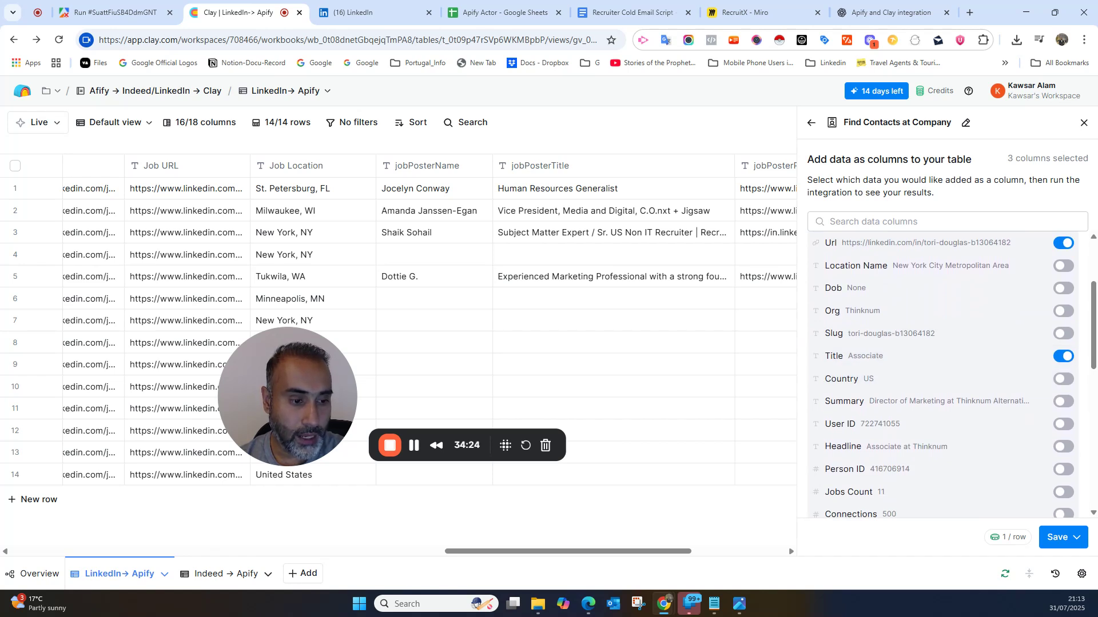
- Save the Find Contacts at Company enrichment and run it on all 14 rows in the view
{"action": "left_click", "coordinate": [1075, 538]}
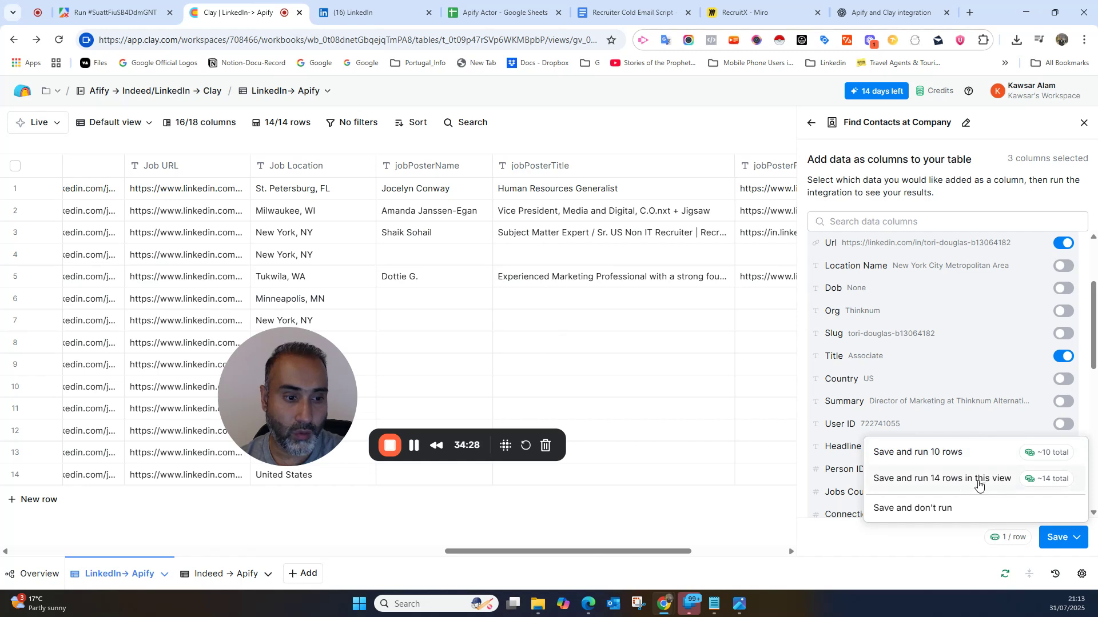
{"action": "left_click", "coordinate": [972, 481]}
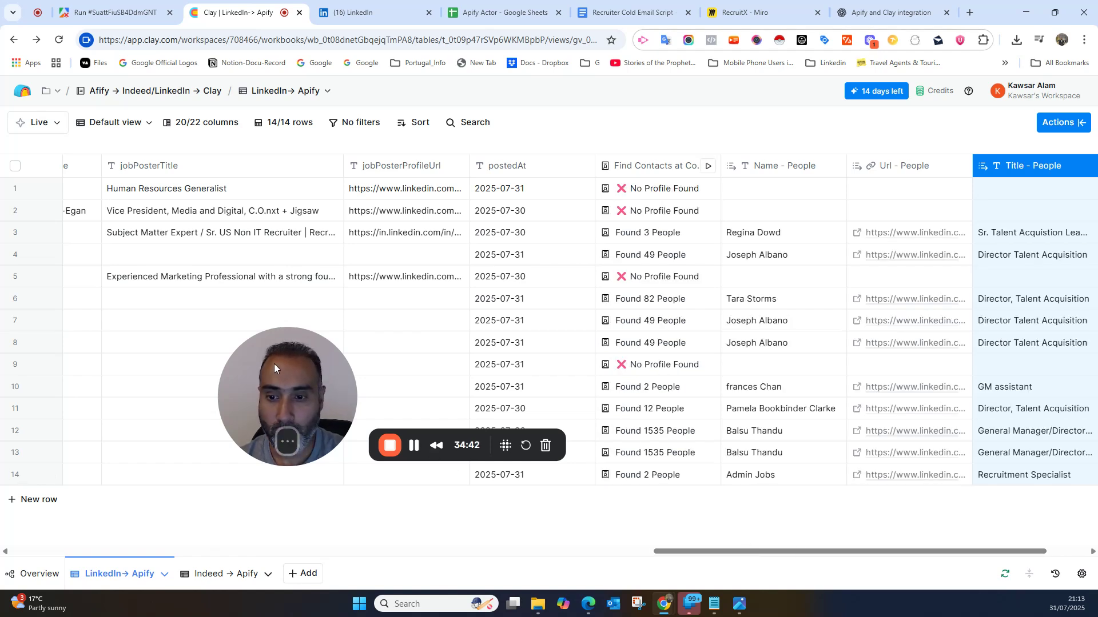
{"action": "left_click_drag", "start_coordinate": [273, 364], "coordinate": [132, 367]}
{"action": "left_click_drag", "start_coordinate": [714, 551], "coordinate": [771, 548]}
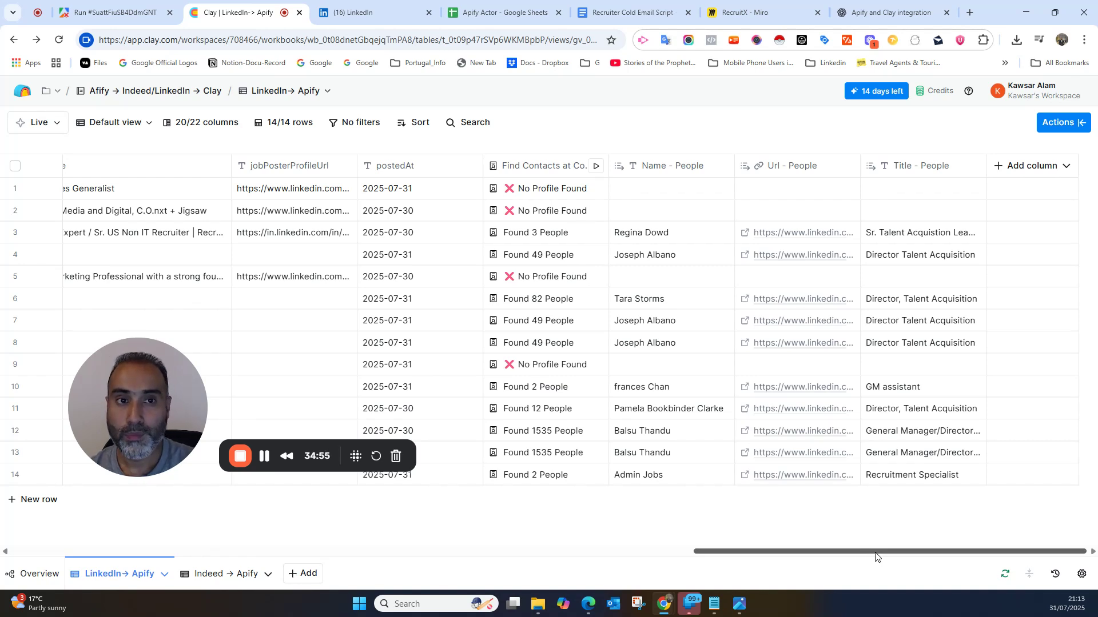
- Search the enrichments for "find contacts at company" and browse the alternative contact-finding providers
{"action": "left_click", "coordinate": [1061, 124]}
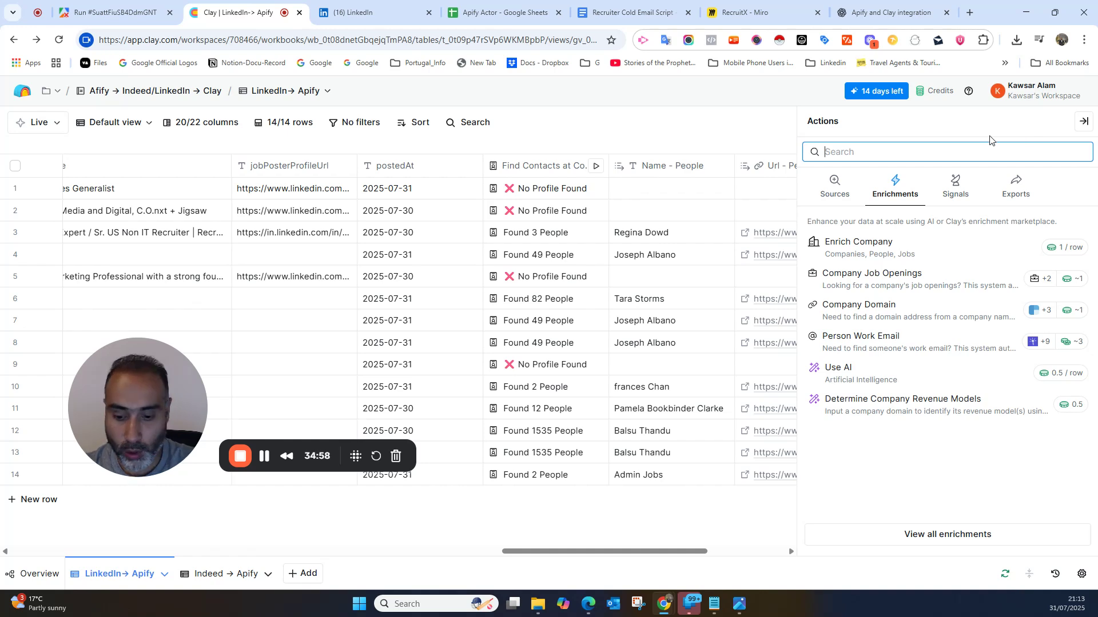
{"action": "type", "text": "find"}
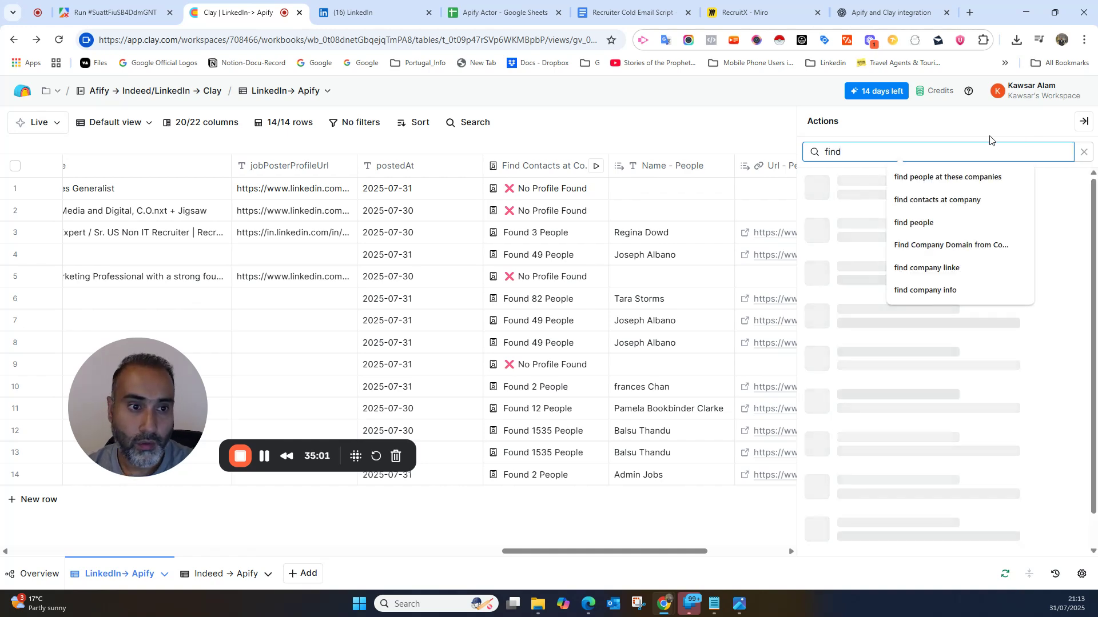
{"action": "left_click", "coordinate": [949, 200]}
{"action": "left_click", "coordinate": [961, 200]}
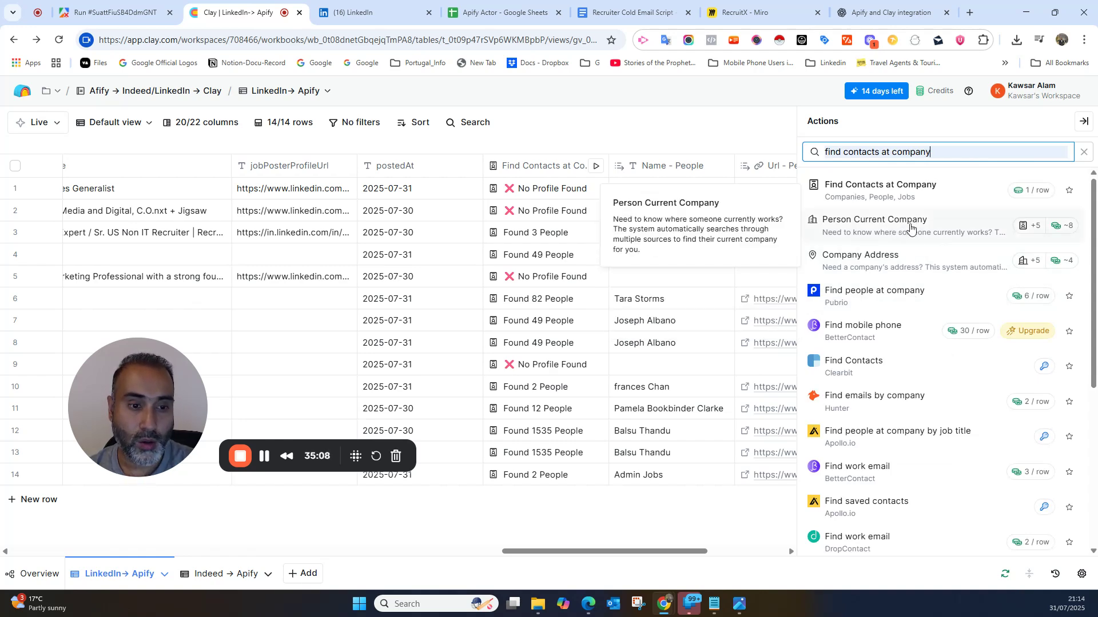
{"action": "scroll", "coordinate": [945, 299], "scroll_direction": "down", "scroll_amount": 5}
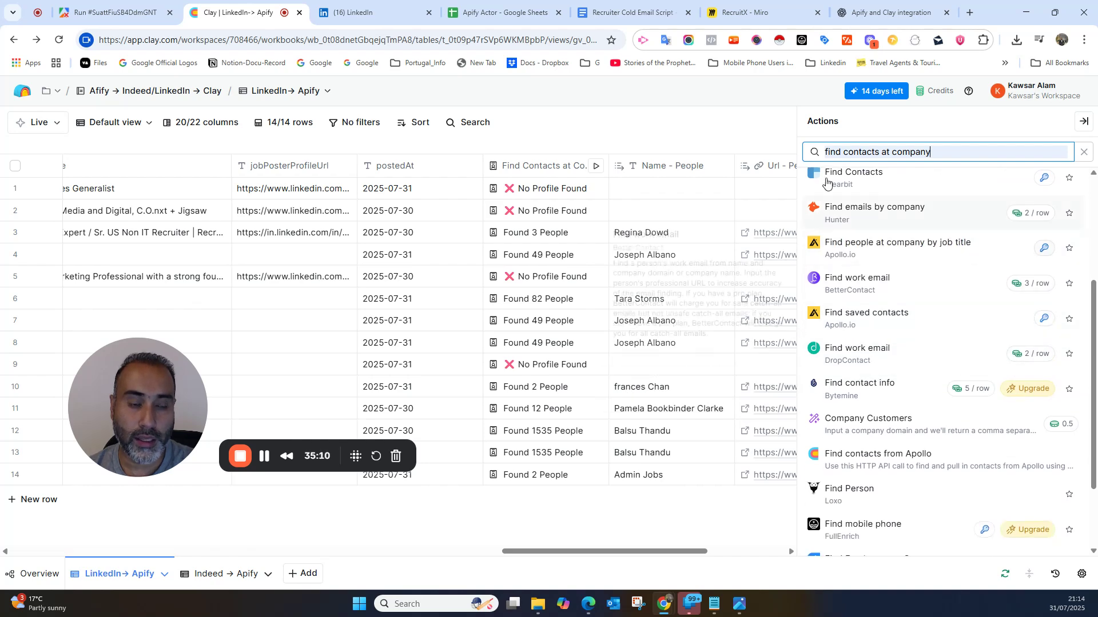
{"action": "left_click", "coordinate": [1084, 122]}
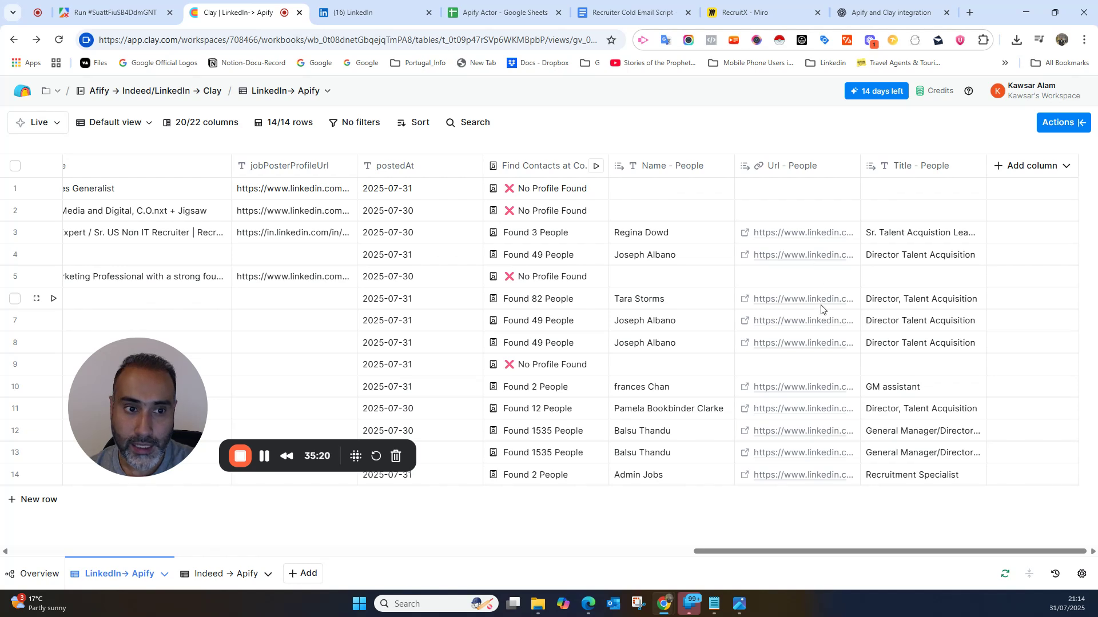
- Widen the Title - People column slightly and set up a Person Work Email enrichment
{"action": "left_click_drag", "start_coordinate": [986, 162], "coordinate": [994, 161]}
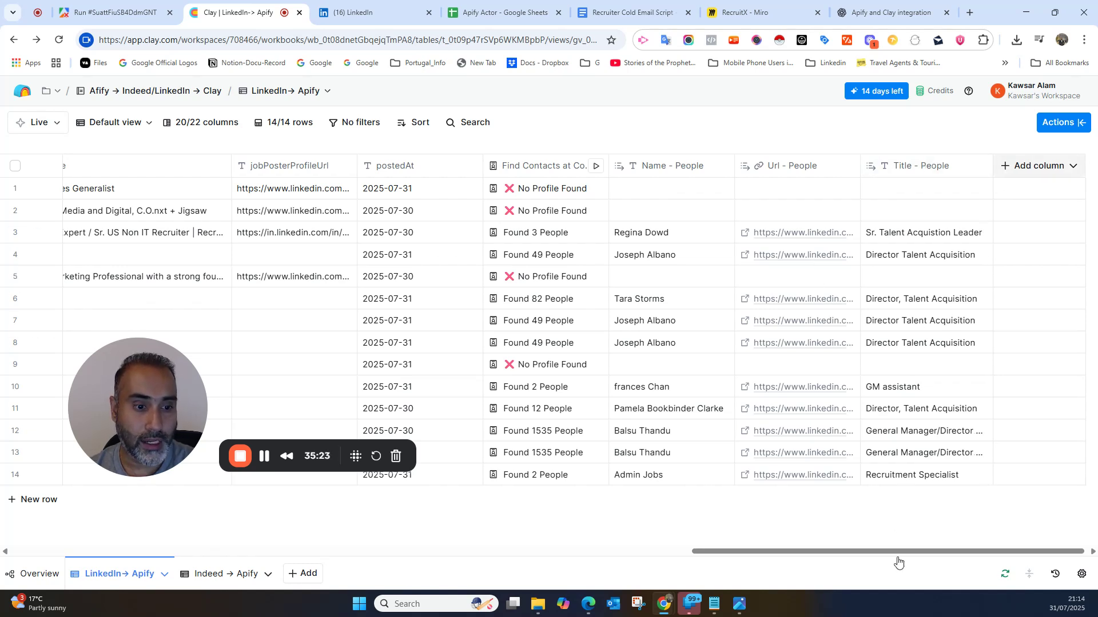
{"action": "left_click_drag", "start_coordinate": [896, 552], "coordinate": [957, 550]}
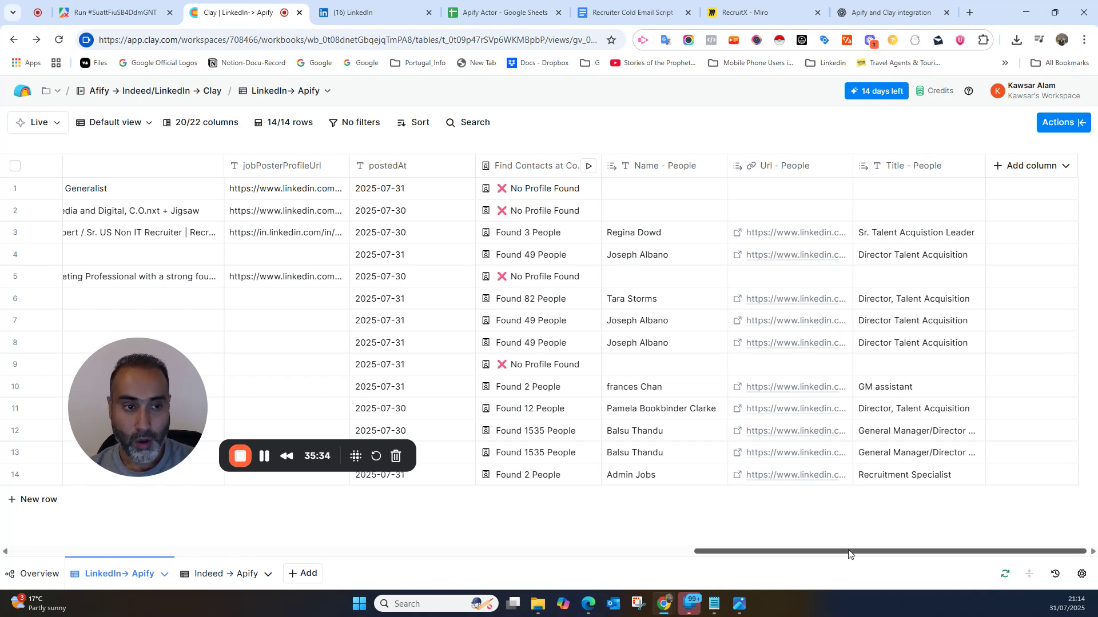
{"action": "left_click", "coordinate": [1059, 123]}
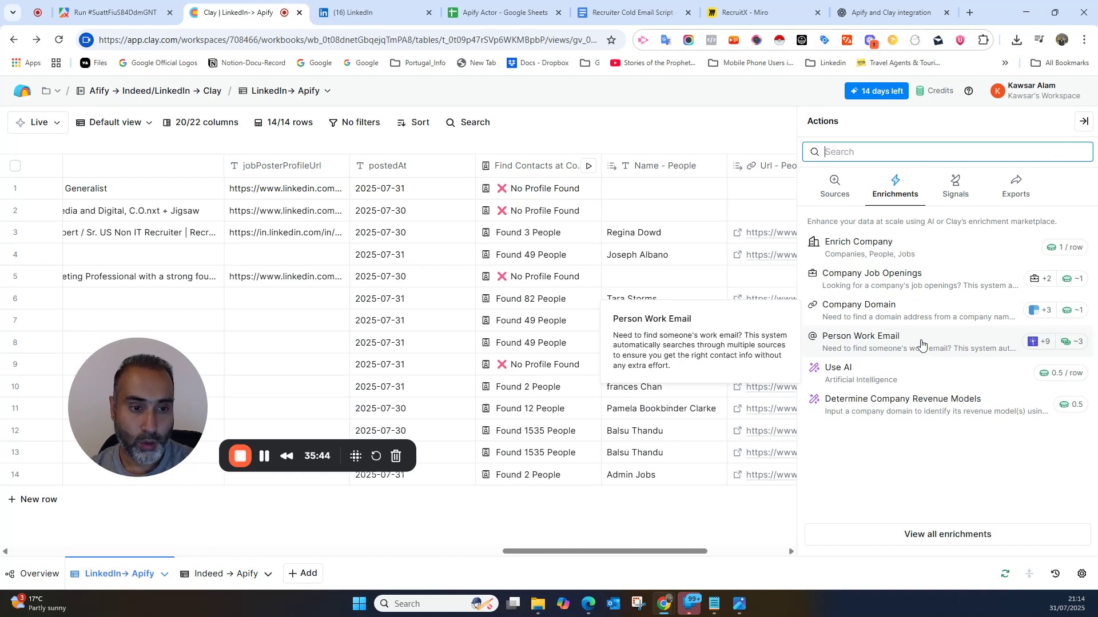
{"action": "left_click", "coordinate": [920, 343]}
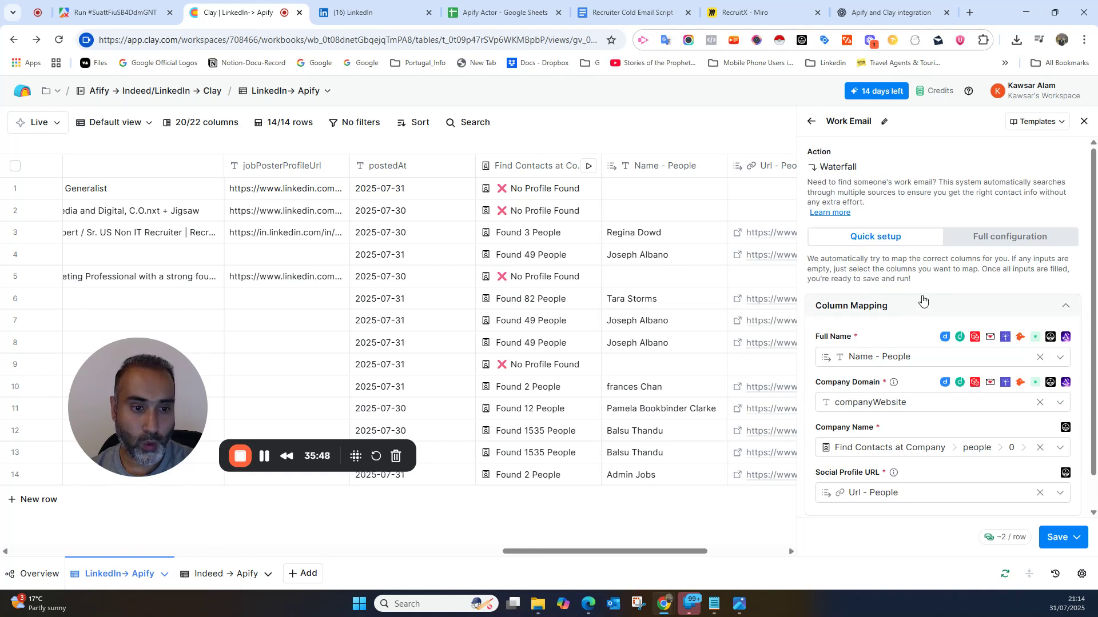
- Map the Work Email waterfall's Company Name input to the companyName column and check the other column mappings
{"action": "left_click_drag", "start_coordinate": [653, 551], "coordinate": [687, 554]}
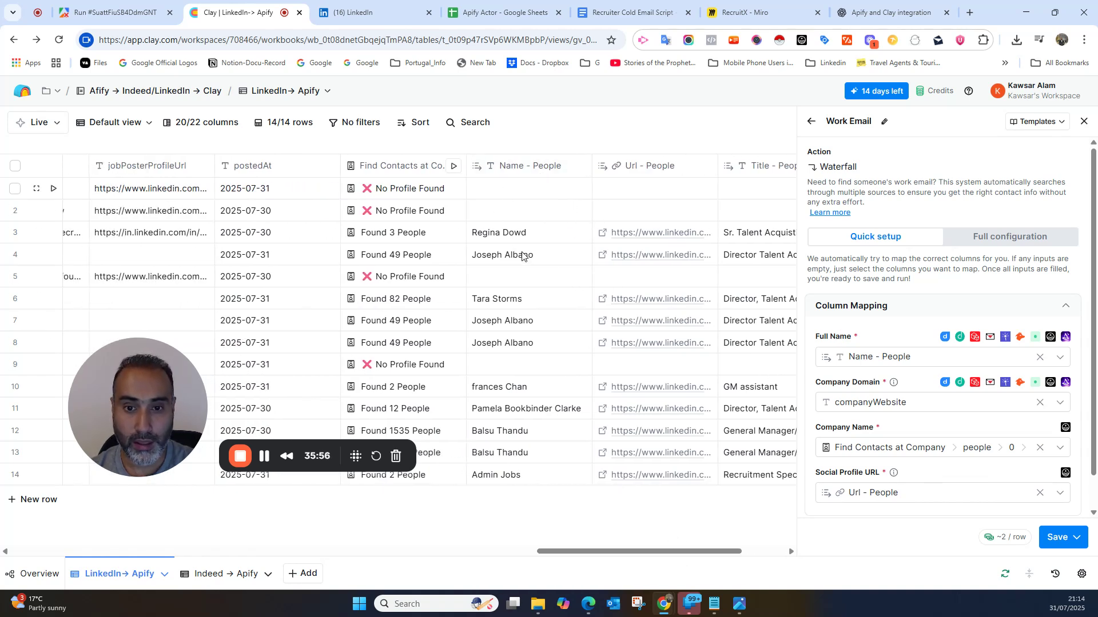
{"action": "mouse_move", "coordinate": [866, 413]}
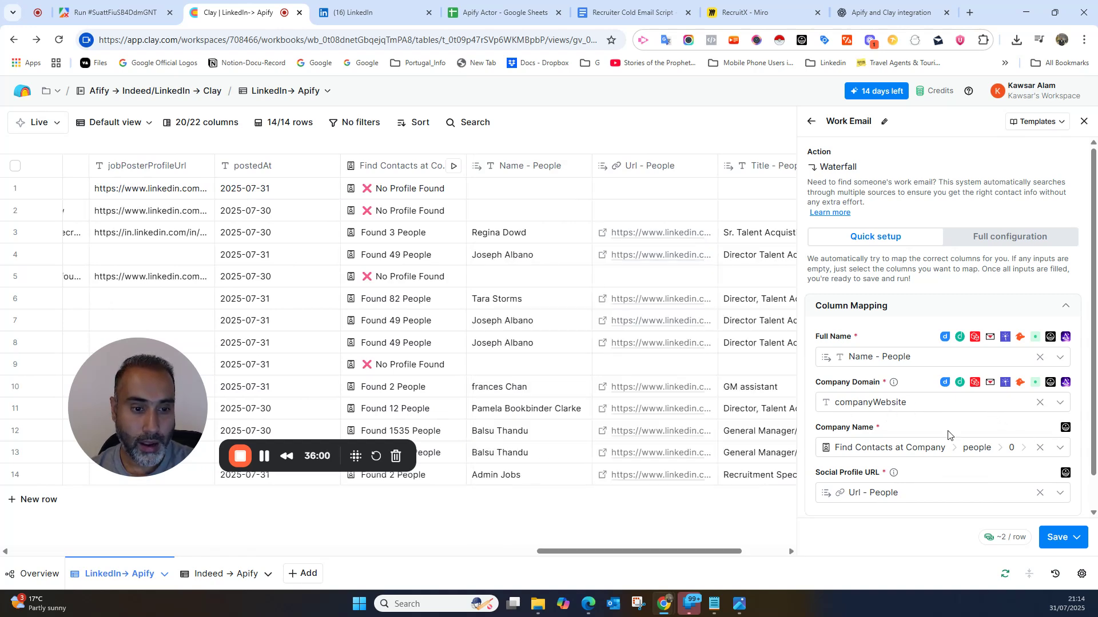
{"action": "mouse_move", "coordinate": [902, 450]}
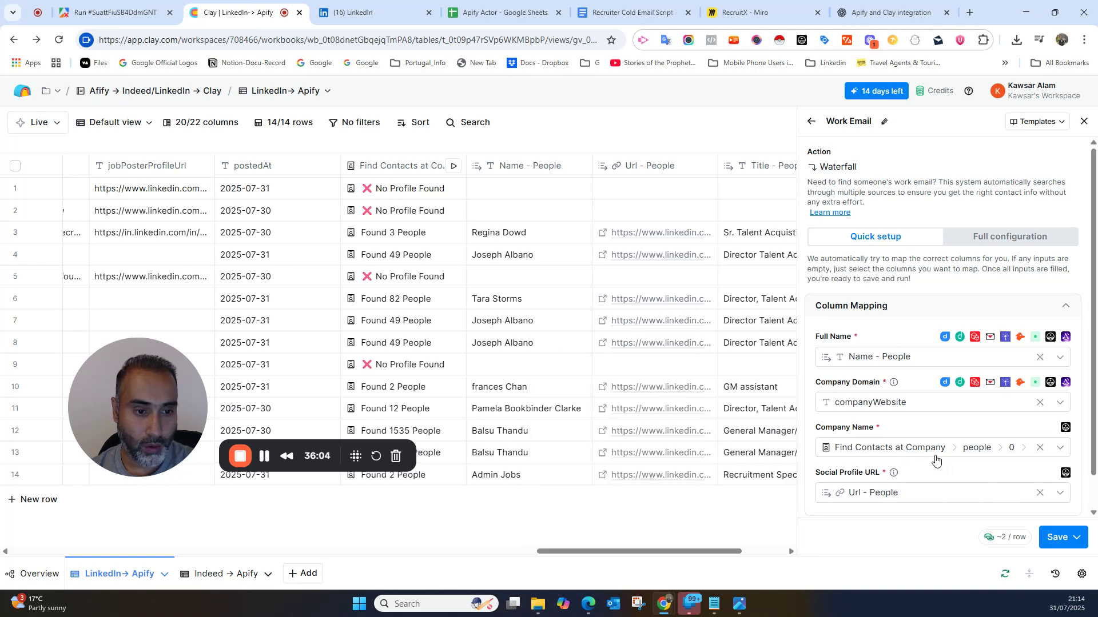
{"action": "left_click", "coordinate": [1061, 451]}
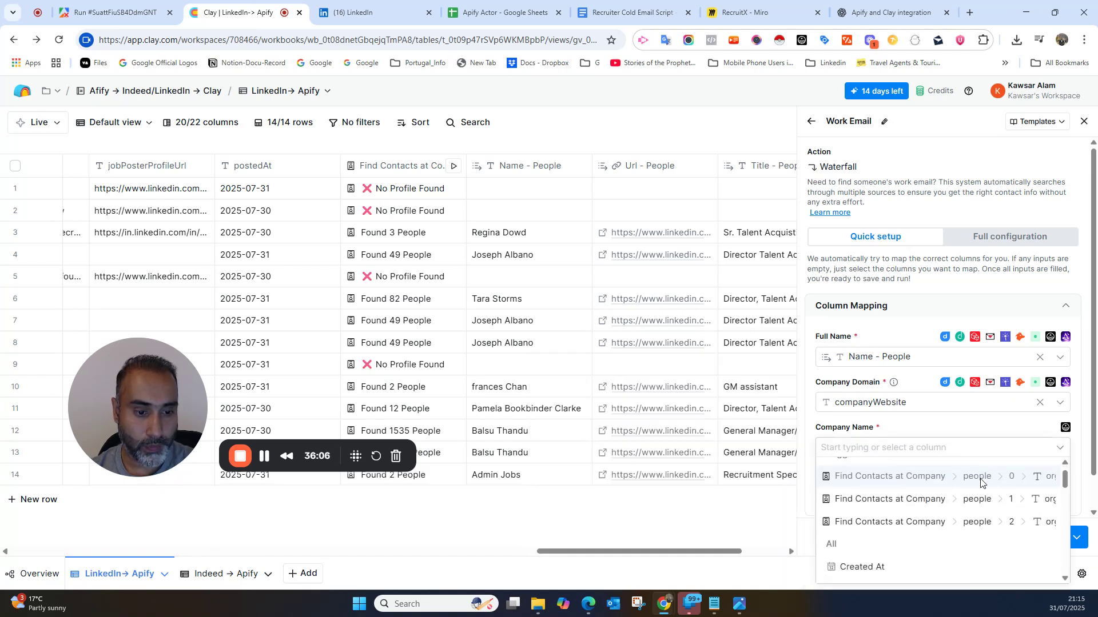
{"action": "scroll", "coordinate": [979, 483], "scroll_direction": "down", "scroll_amount": 4}
{"action": "left_click", "coordinate": [892, 481]}
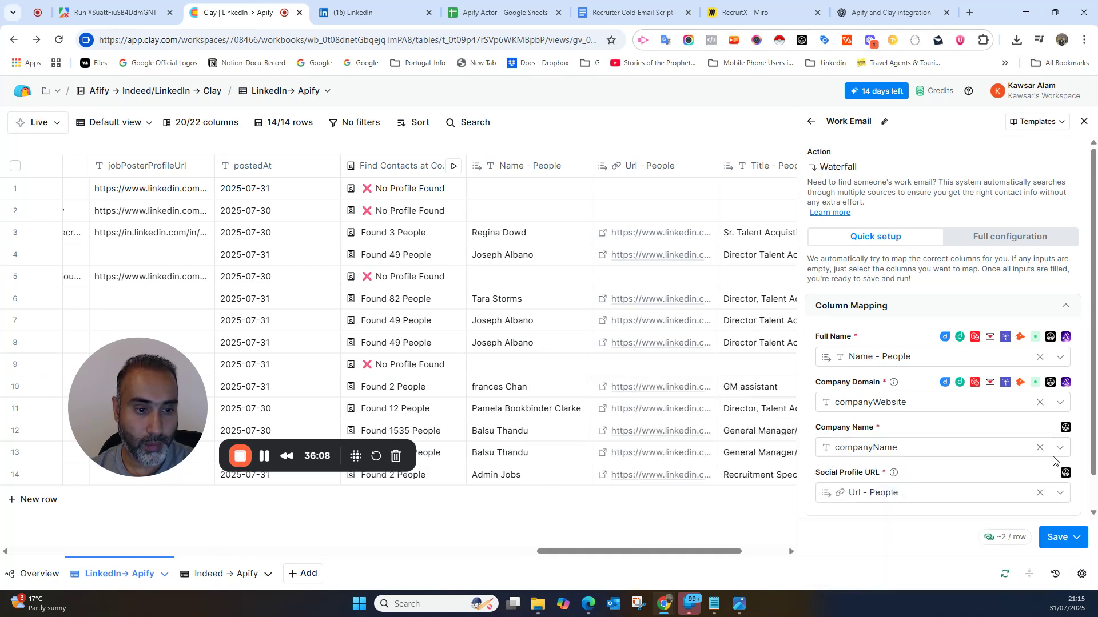
{"action": "scroll", "coordinate": [970, 453], "scroll_direction": "down", "scroll_amount": 2}
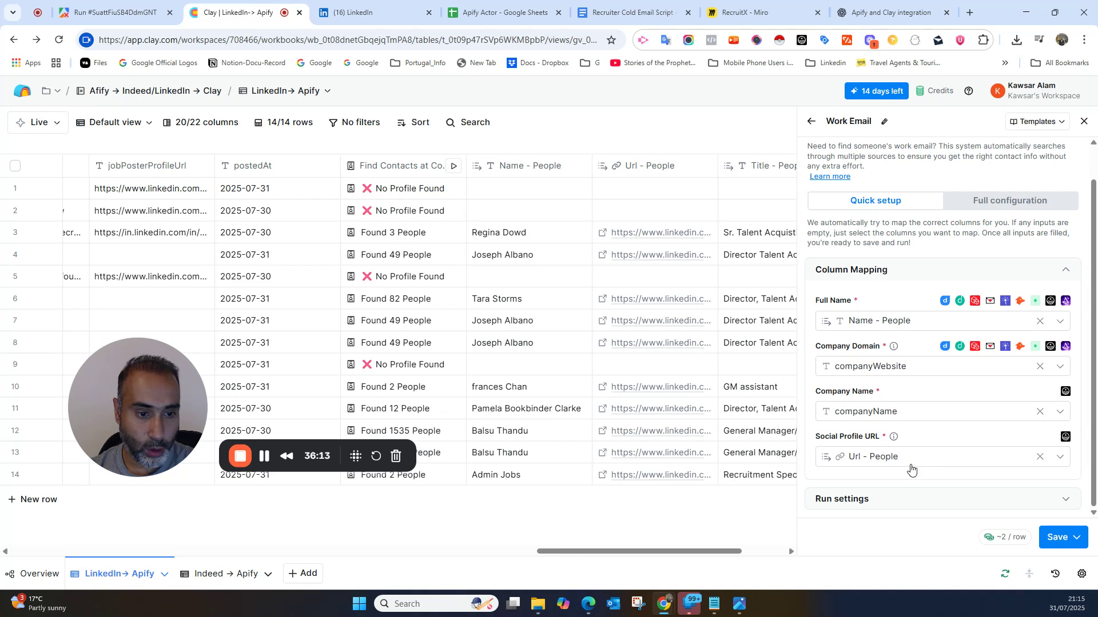
{"action": "mouse_move", "coordinate": [896, 465]}
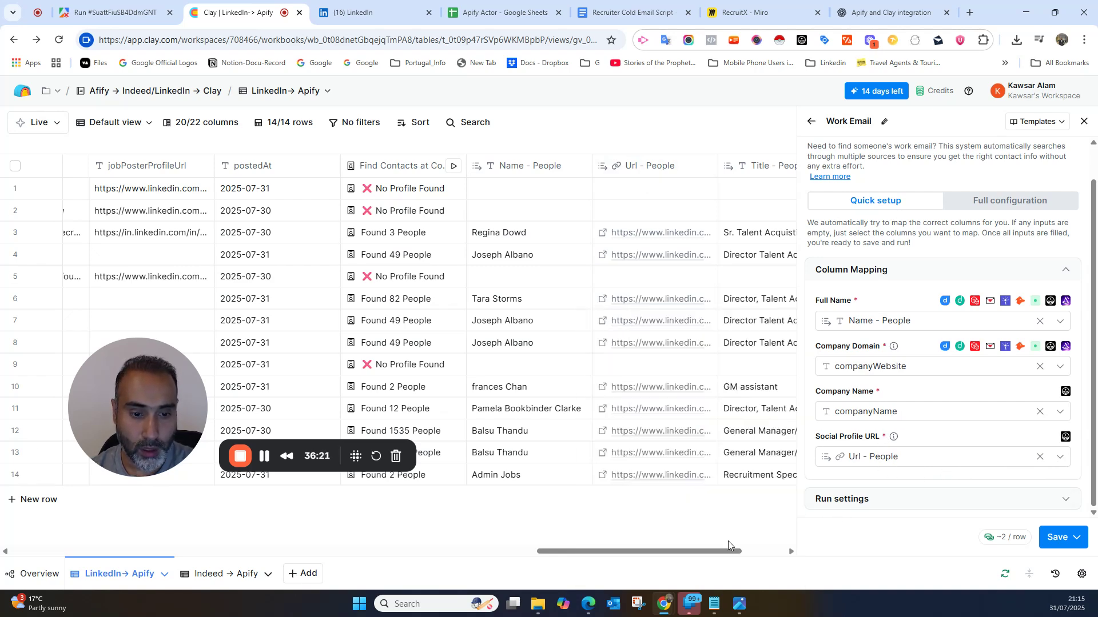
- Look over the table's columns and the options available for the Name - People column
{"action": "left_click_drag", "start_coordinate": [719, 552], "coordinate": [92, 554]}
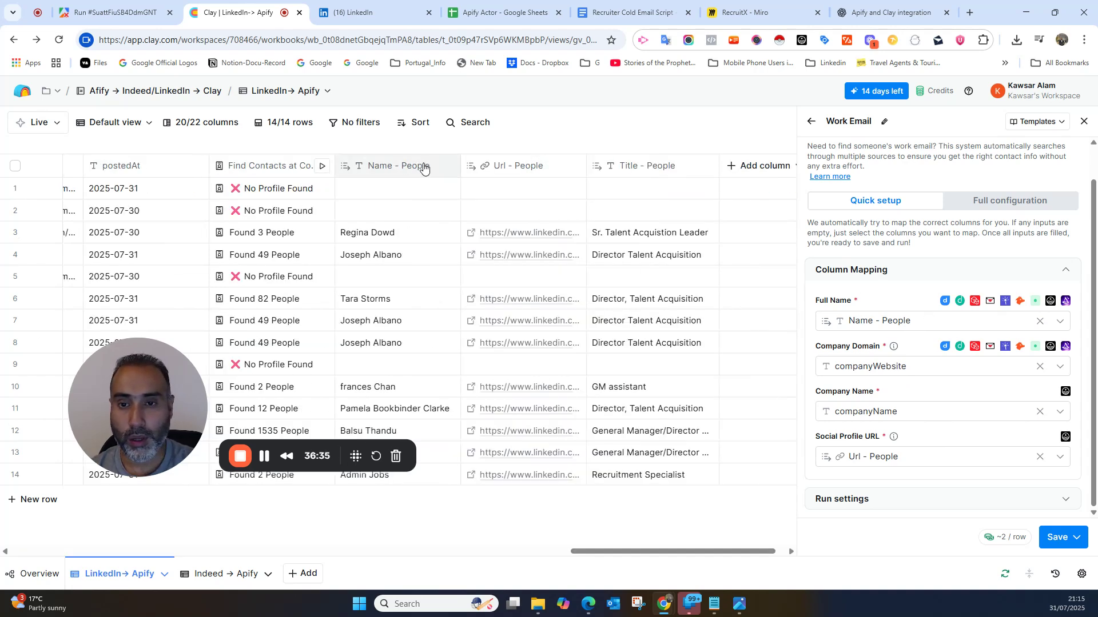
{"action": "left_click", "coordinate": [423, 167]}
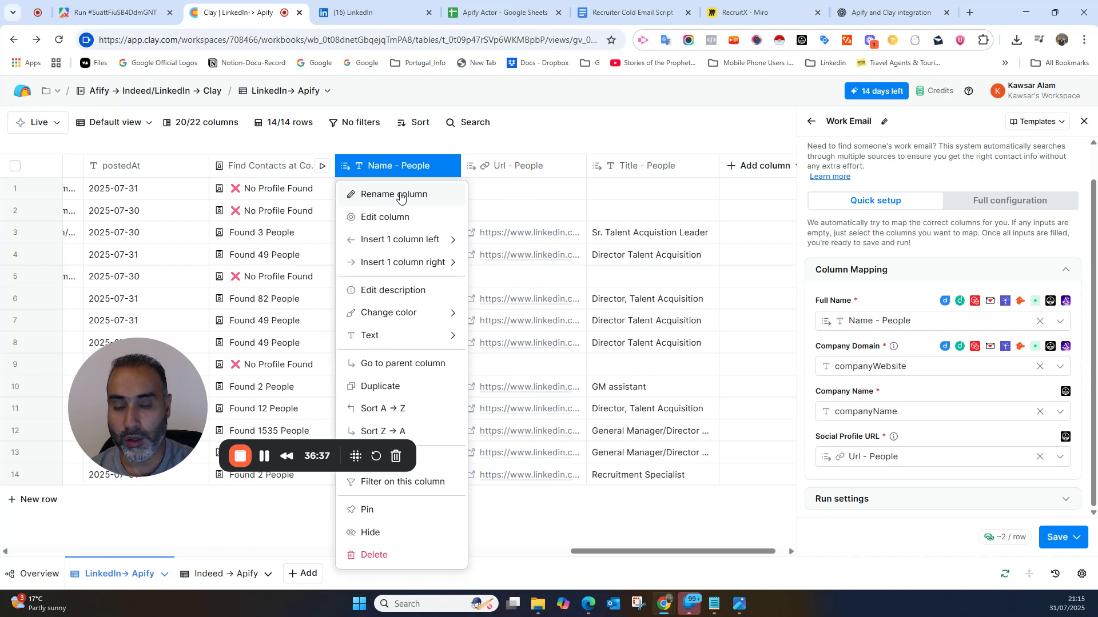
{"action": "left_click", "coordinate": [553, 119]}
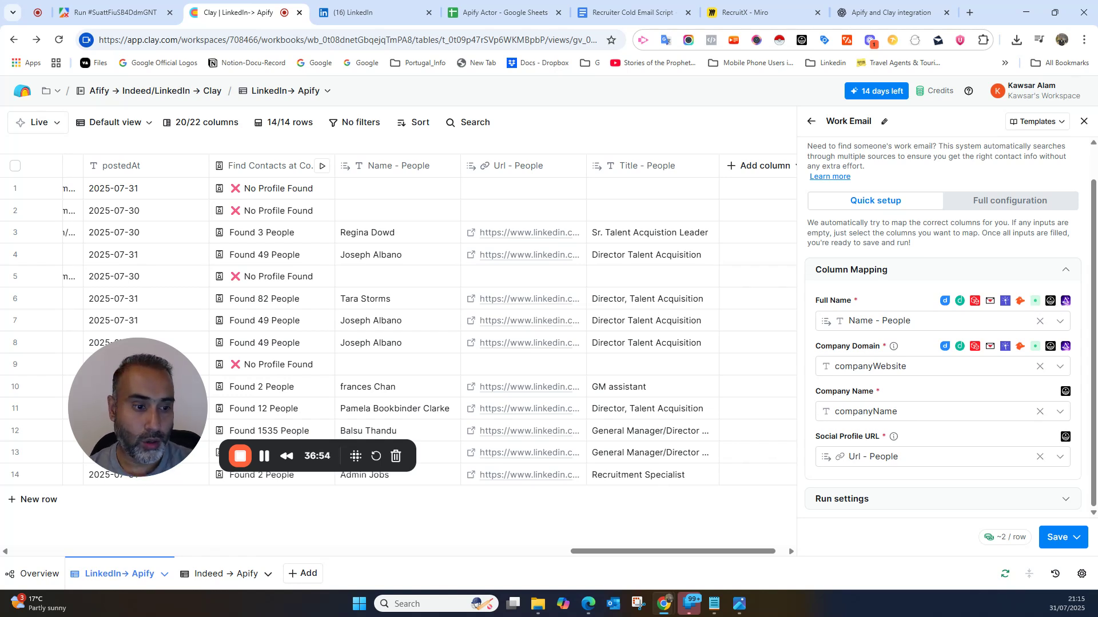
- Save the Work Email waterfall and run it on all 14 rows in the view
{"action": "left_click", "coordinate": [1077, 540]}
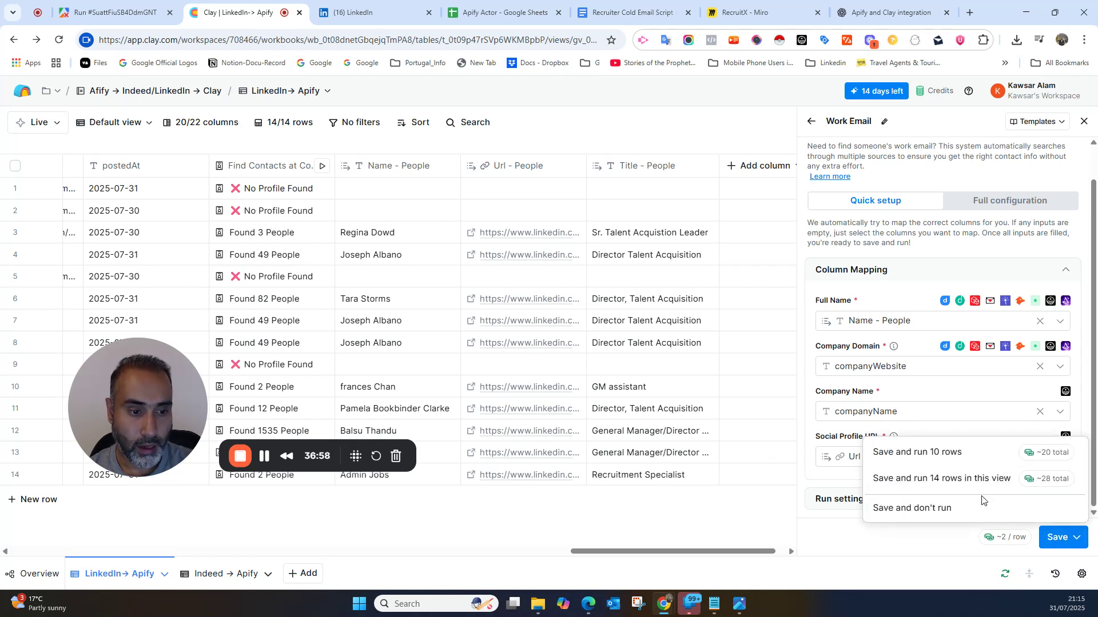
{"action": "left_click", "coordinate": [950, 481]}
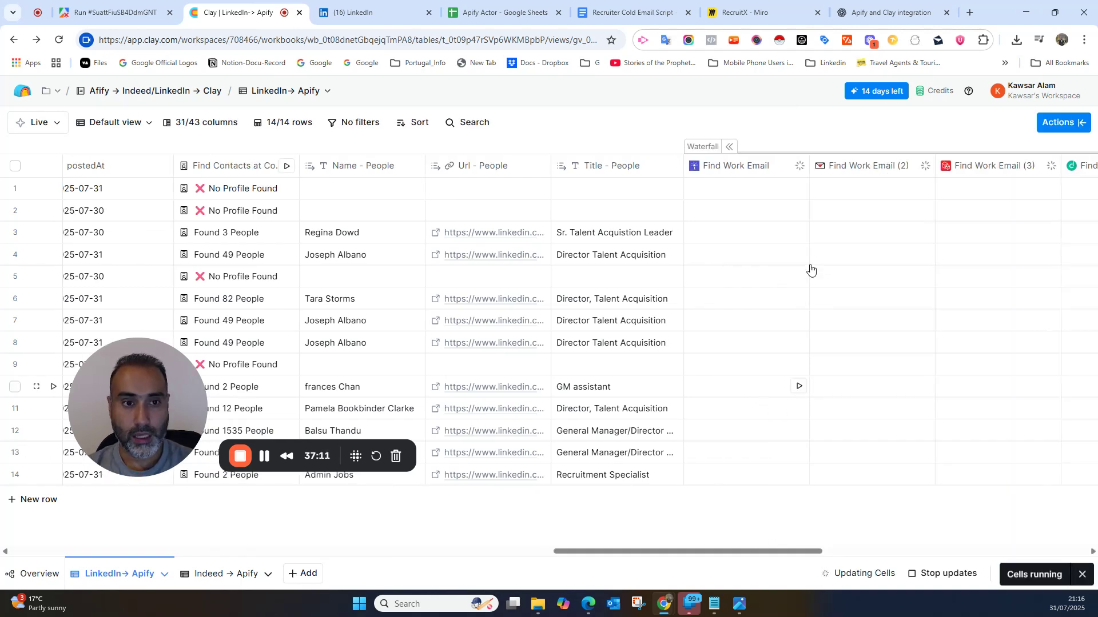
- Examine the email provider columns as the waterfall runs, through to the final Work Email column
{"action": "left_click_drag", "start_coordinate": [711, 548], "coordinate": [826, 550]}
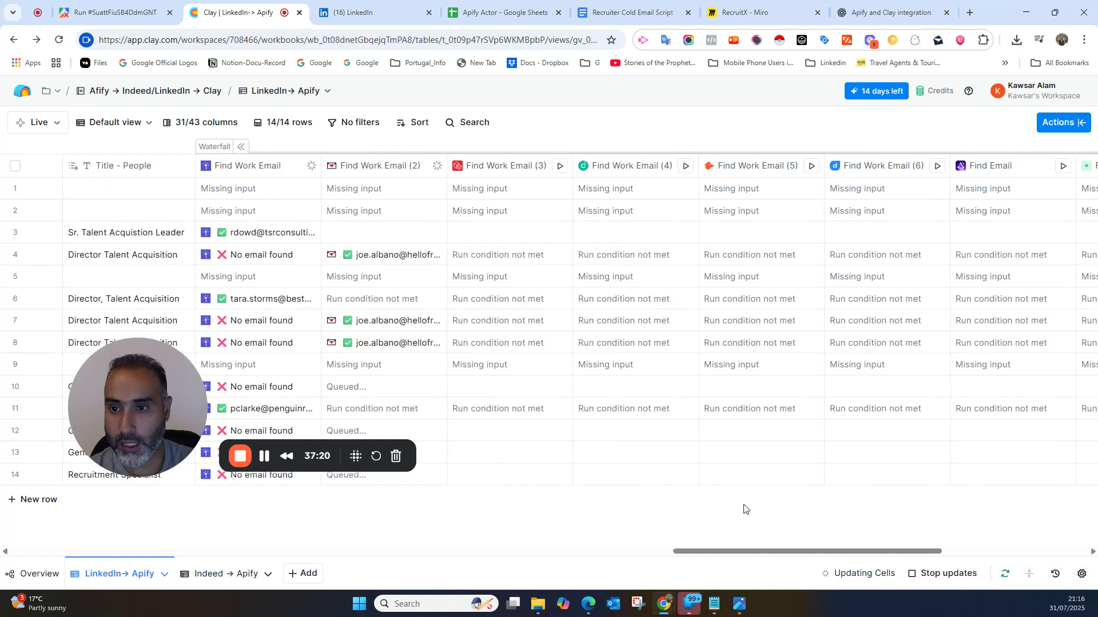
{"action": "left_click_drag", "start_coordinate": [146, 350], "coordinate": [99, 396]}
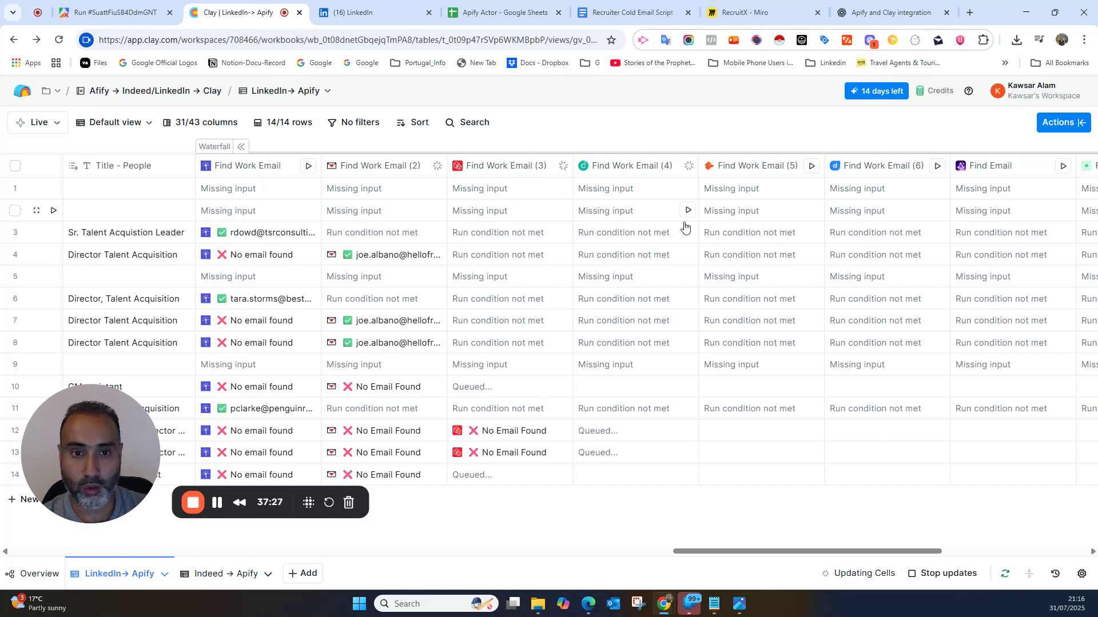
{"action": "left_click_drag", "start_coordinate": [756, 554], "coordinate": [581, 554]}
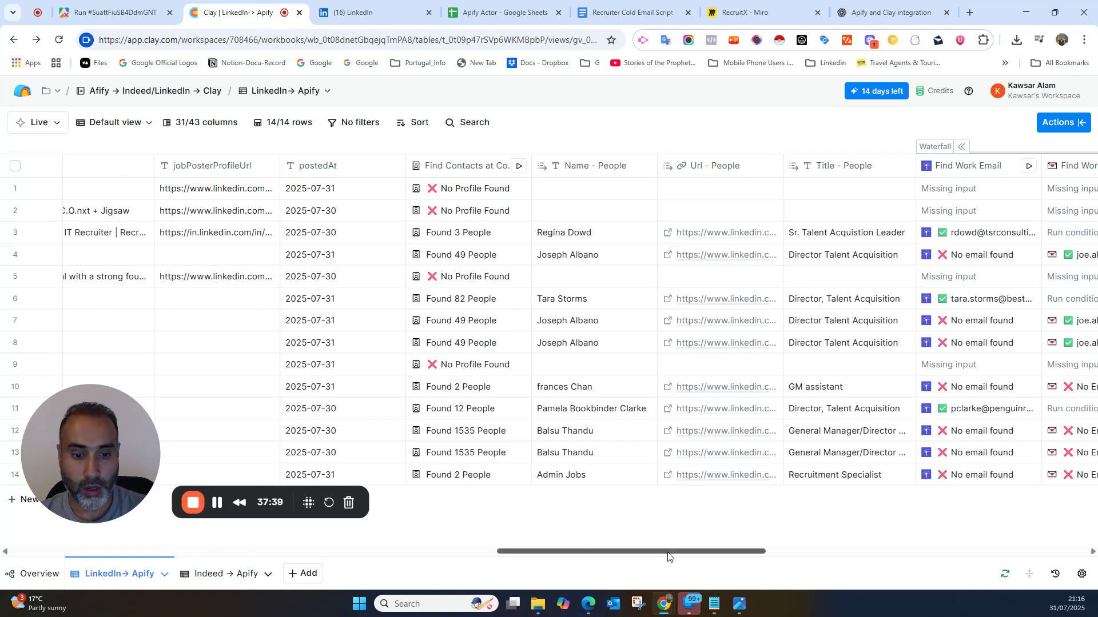
{"action": "left_click_drag", "start_coordinate": [668, 557], "coordinate": [930, 613]}
{"action": "scroll", "coordinate": [831, 583], "scroll_direction": "left", "scroll_amount": 10}
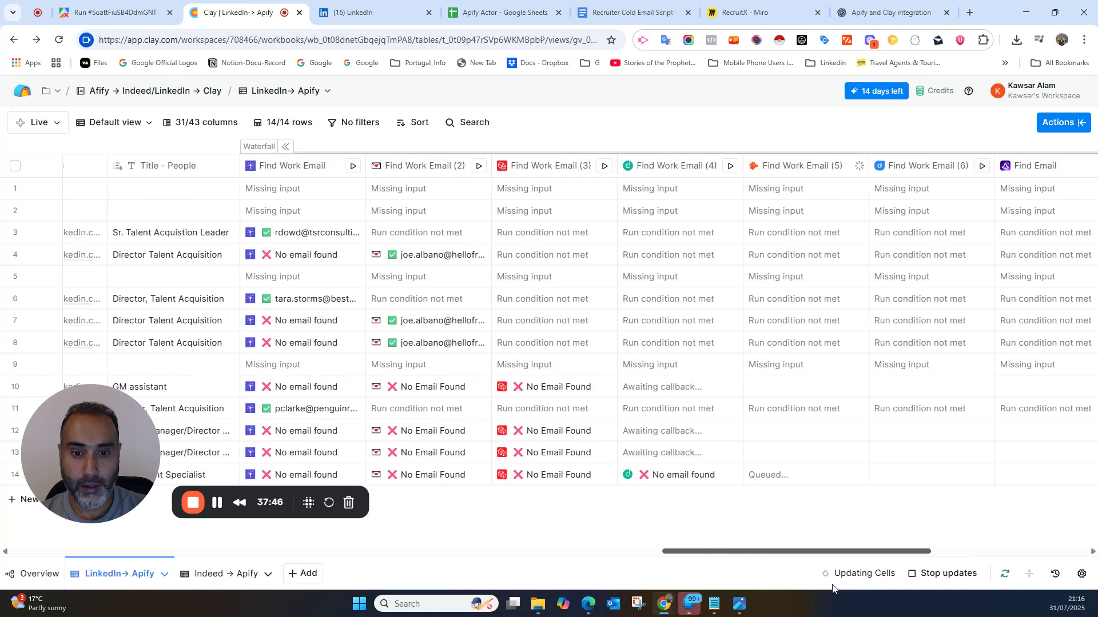
{"action": "scroll", "coordinate": [819, 547], "scroll_direction": "right", "scroll_amount": 10}
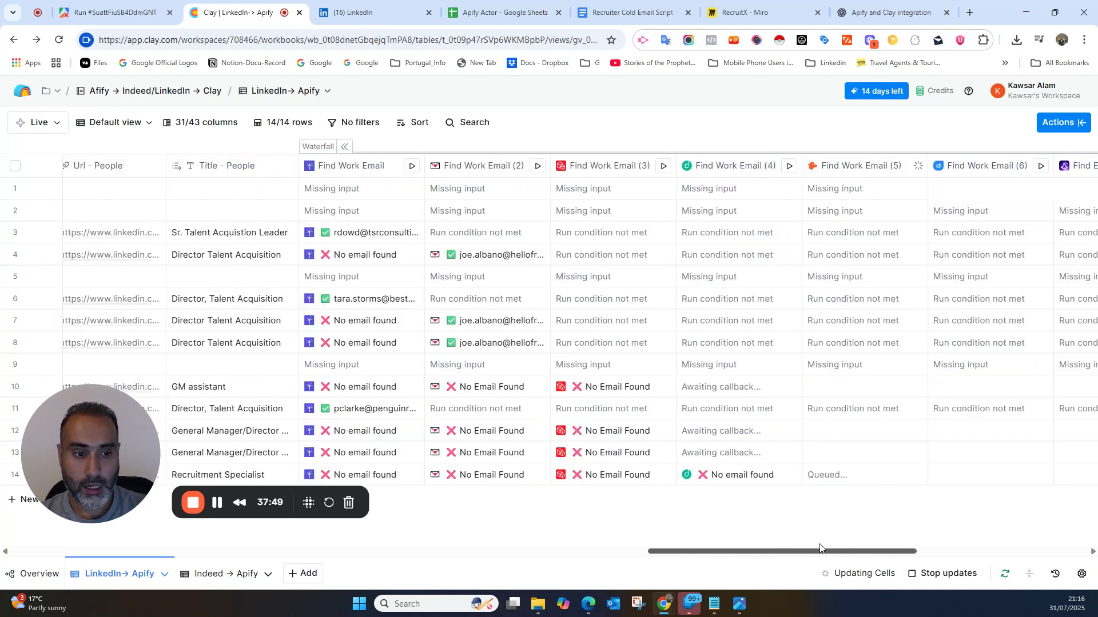
{"action": "scroll", "coordinate": [968, 541], "scroll_direction": "right", "scroll_amount": 3}
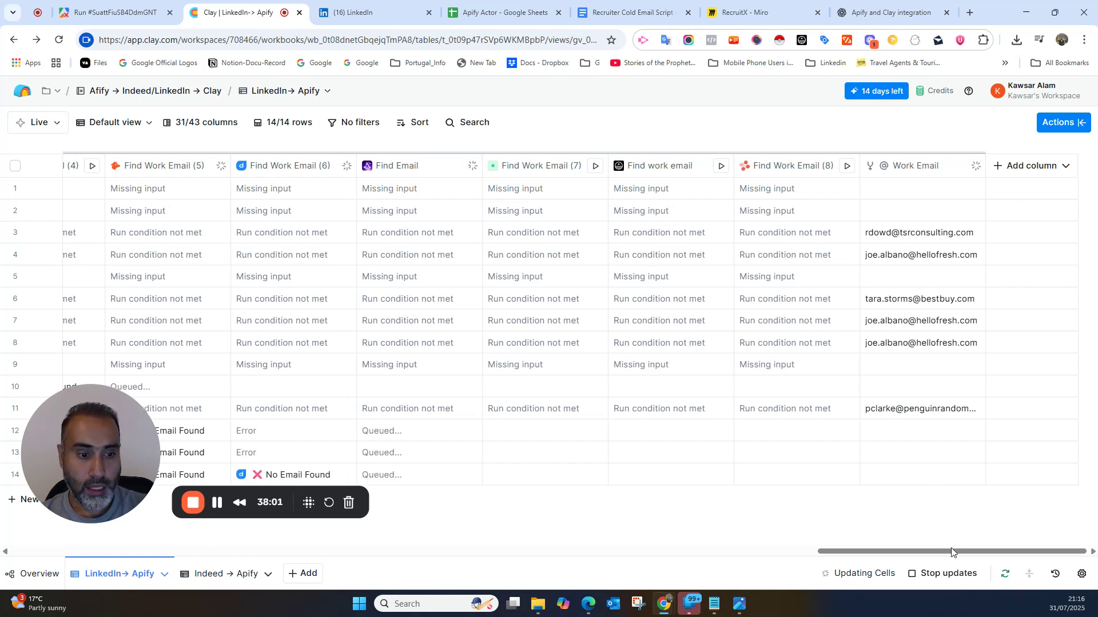
- Search the enrichments for "email", check the input mapping of Person Work Email (Enterprise), and close it without saving
{"action": "left_click_drag", "start_coordinate": [952, 557], "coordinate": [1005, 559]}
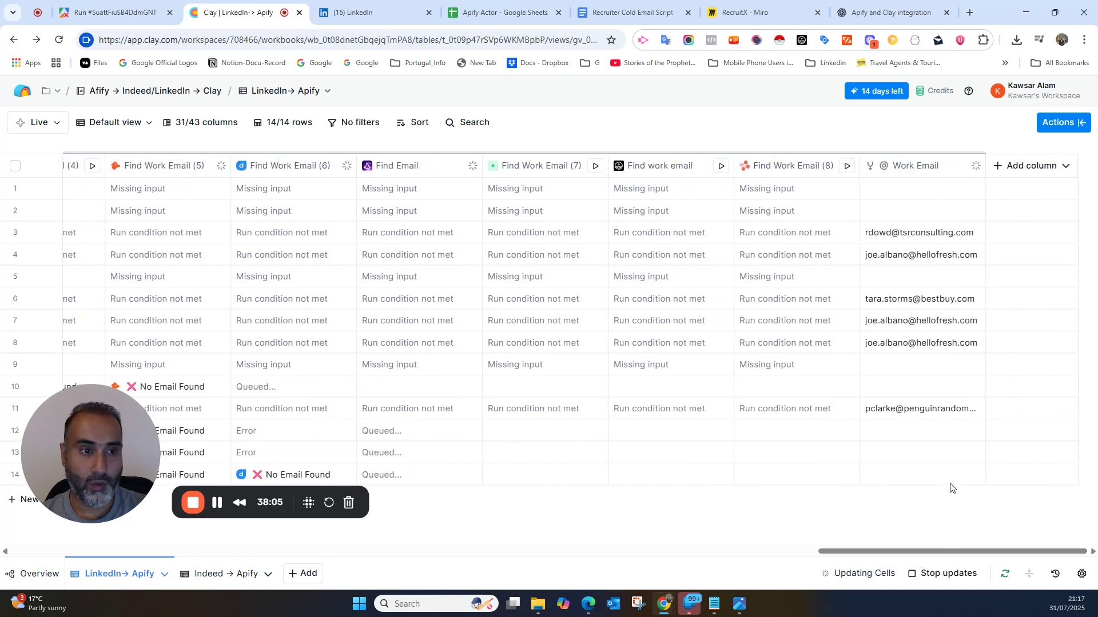
{"action": "left_click", "coordinate": [1060, 126]}
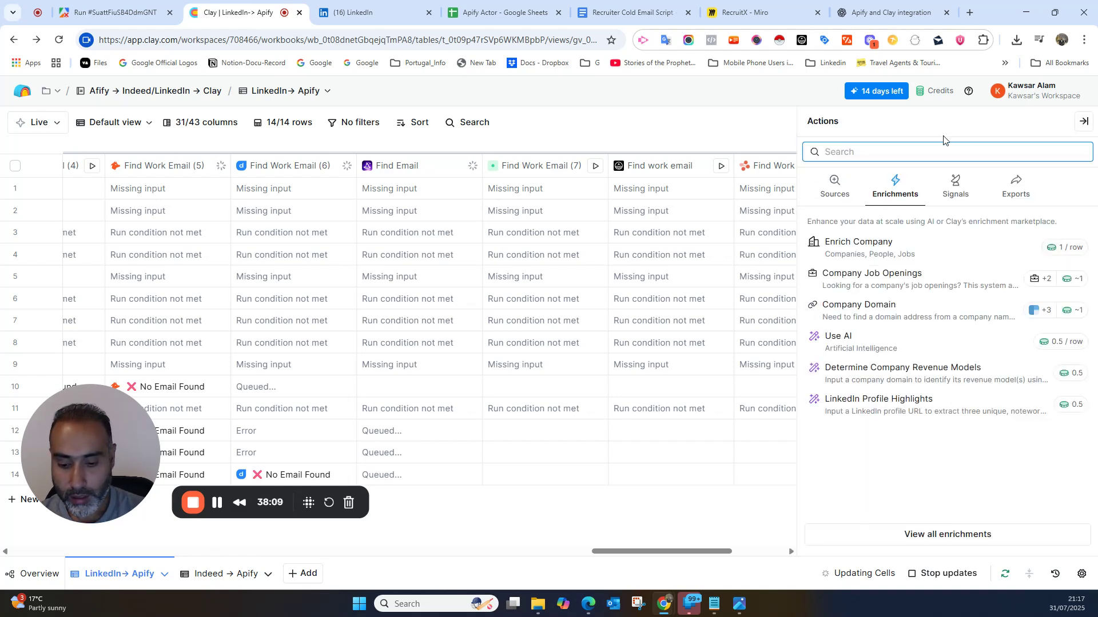
{"action": "type", "text": "email"}
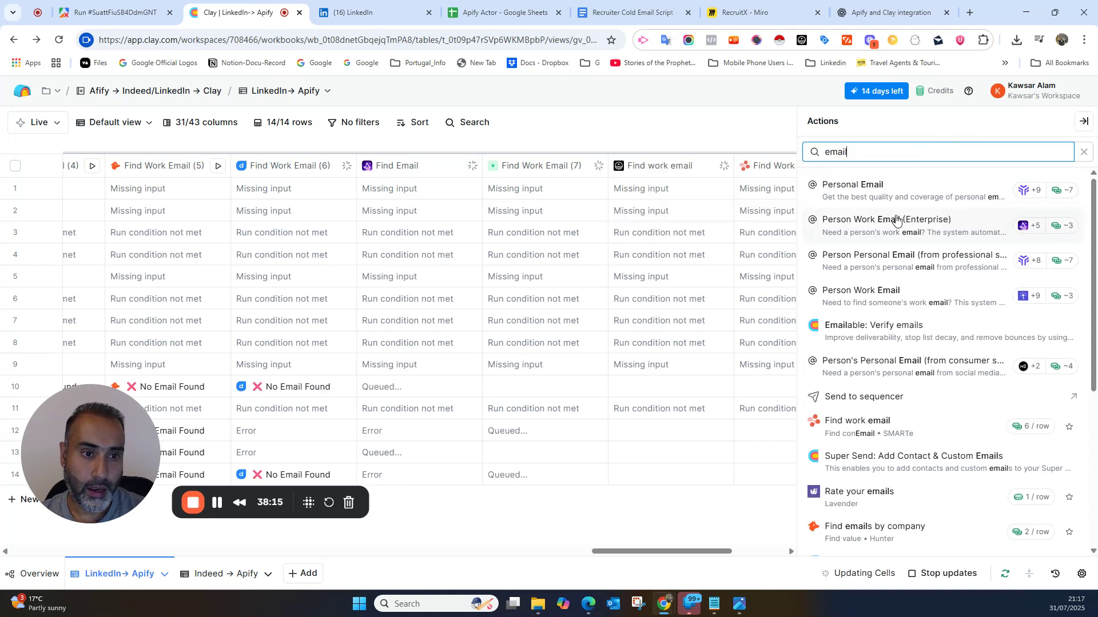
{"action": "mouse_move", "coordinate": [902, 235]}
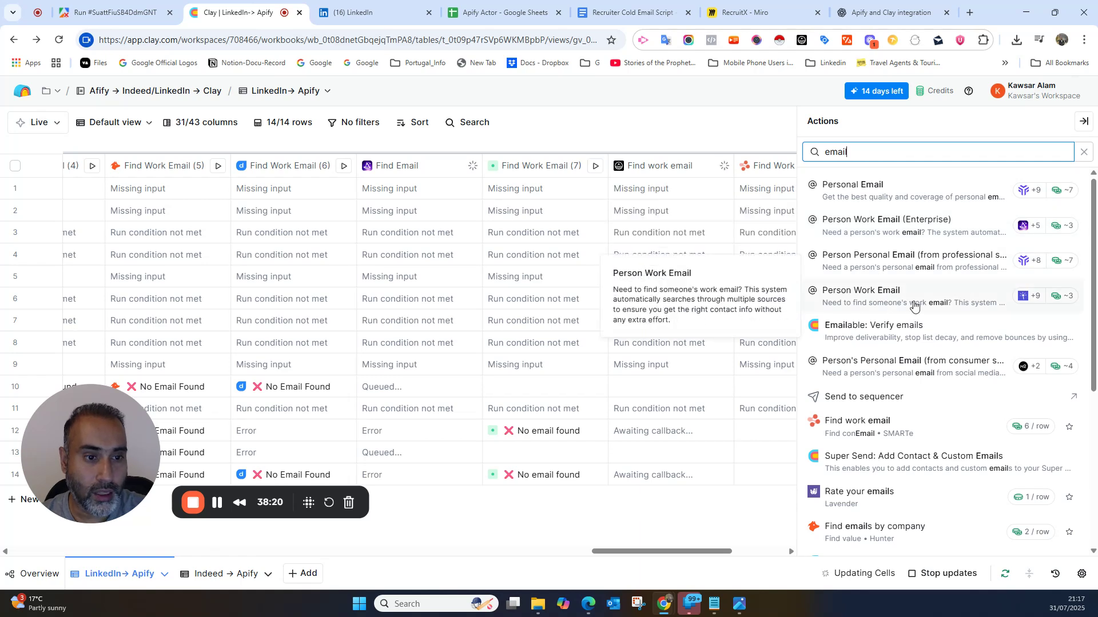
{"action": "left_click", "coordinate": [954, 223]}
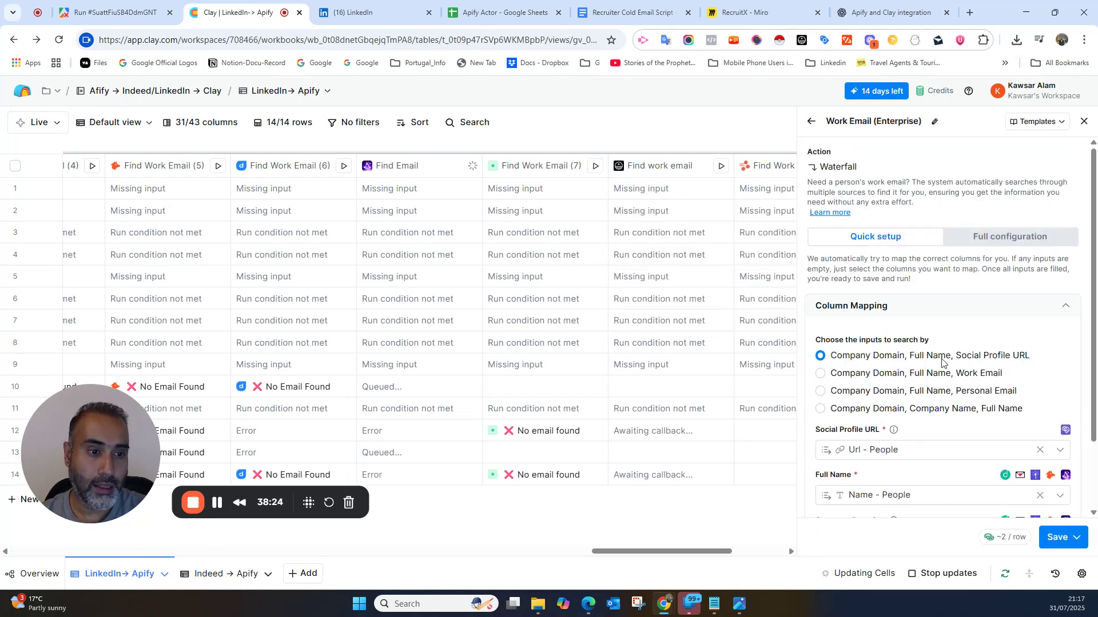
{"action": "scroll", "coordinate": [1012, 339], "scroll_direction": "down", "scroll_amount": 1}
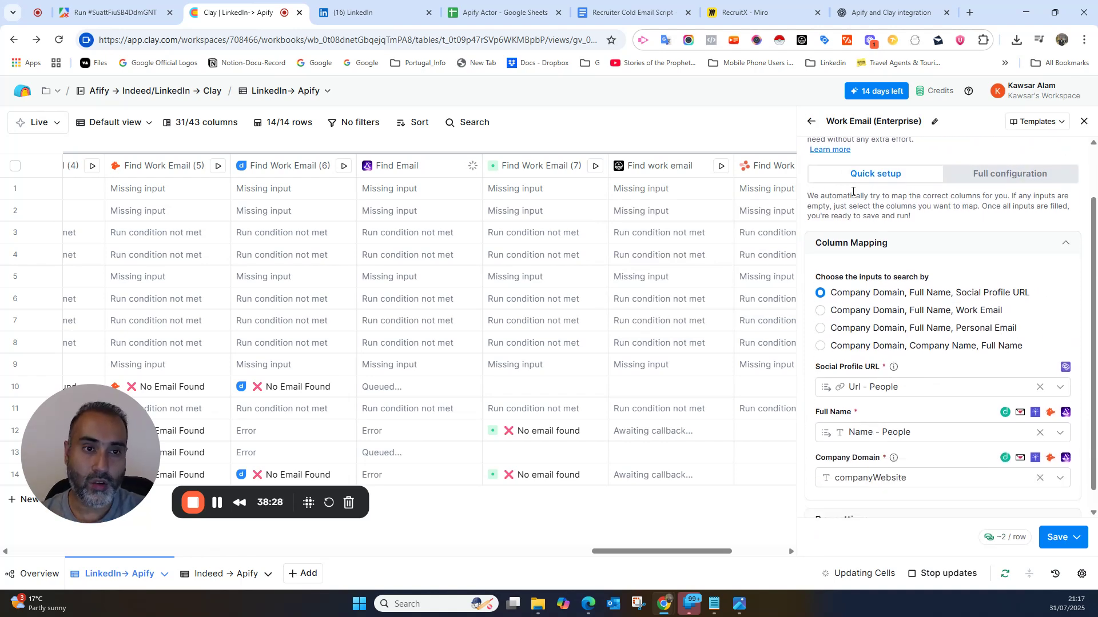
{"action": "left_click", "coordinate": [811, 122]}
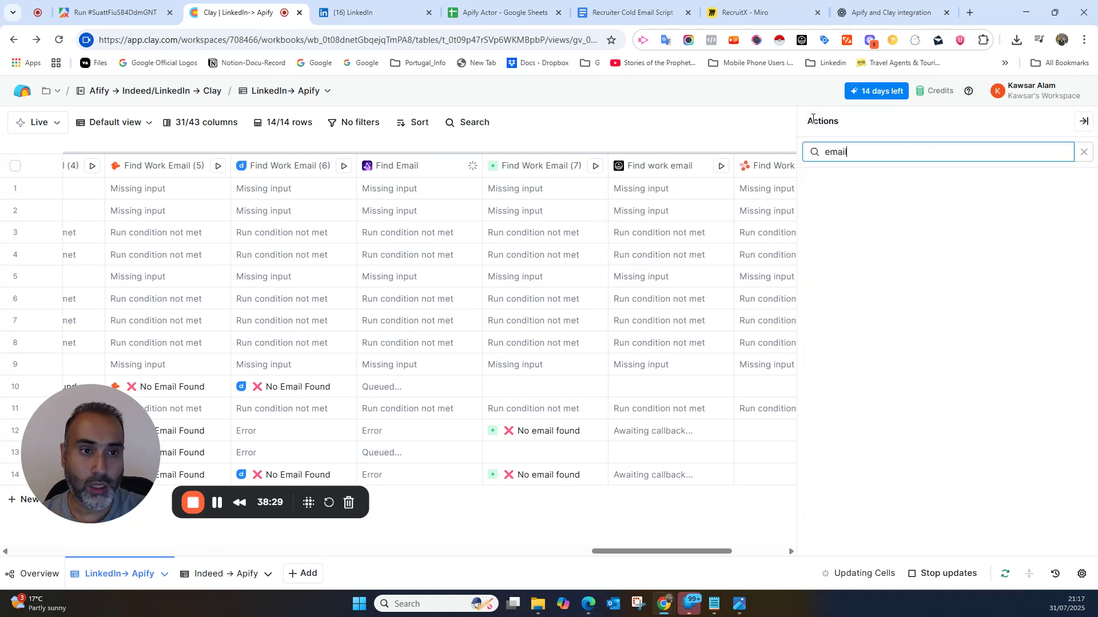
{"action": "left_click", "coordinate": [1083, 121]}
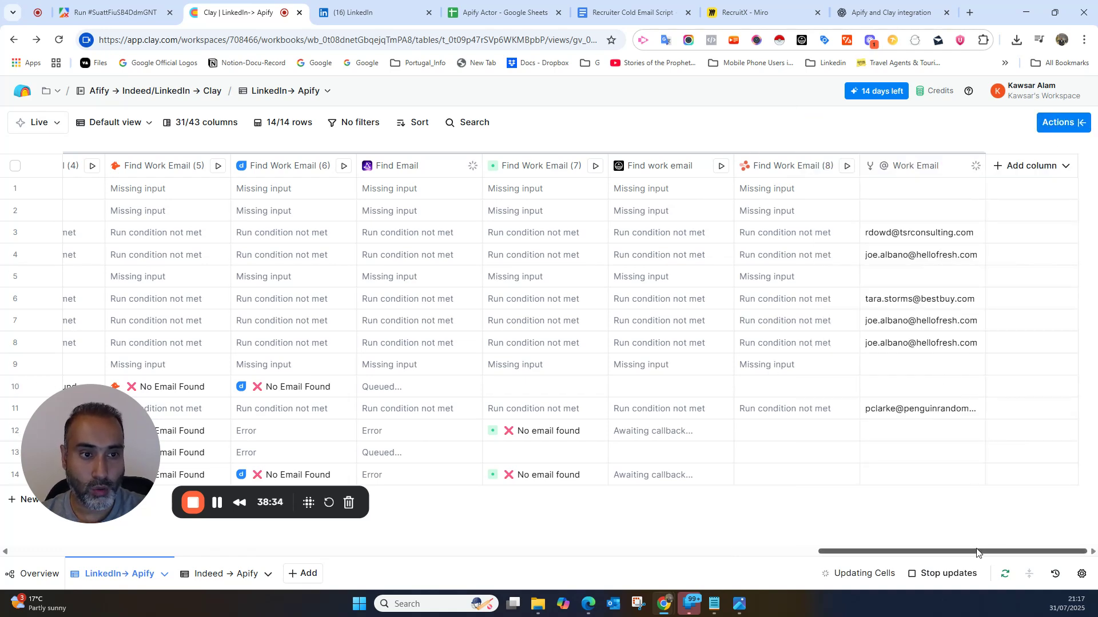
- Examine each email provider column of the waterfall and compare its results with the final Work Email column
{"action": "left_click_drag", "start_coordinate": [976, 552], "coordinate": [774, 556]}
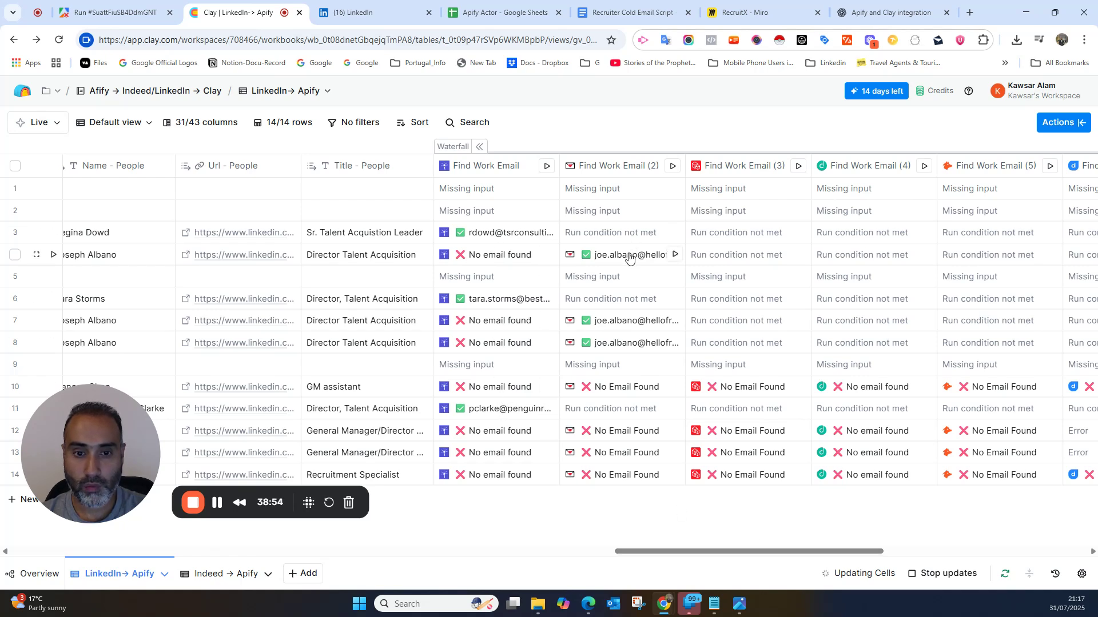
{"action": "left_click_drag", "start_coordinate": [728, 557], "coordinate": [879, 561]}
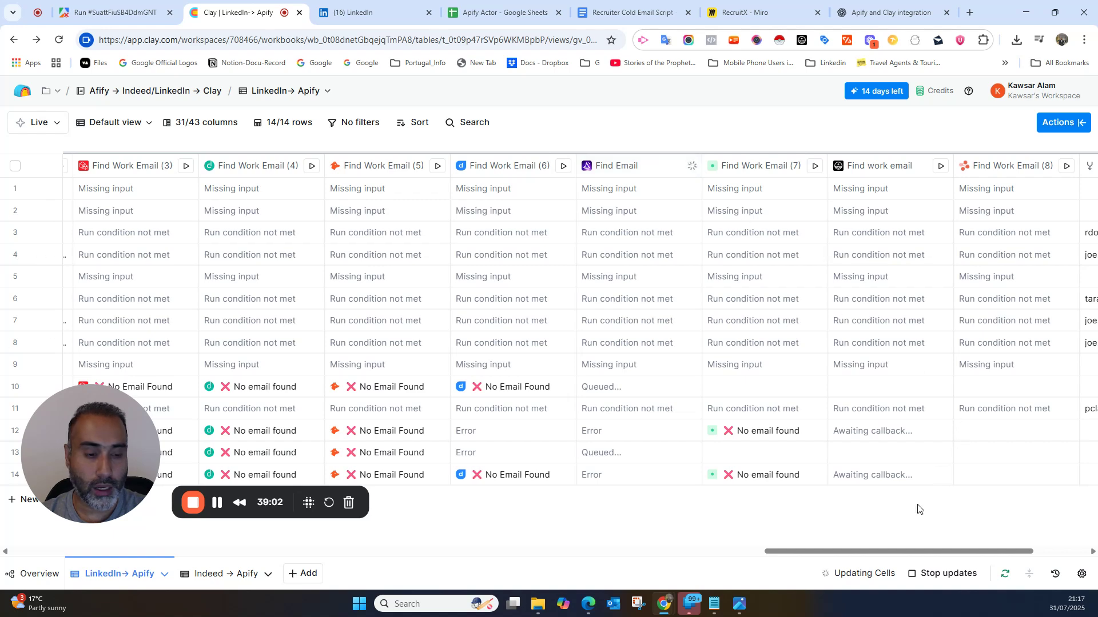
{"action": "left_click_drag", "start_coordinate": [918, 551], "coordinate": [1011, 553]}
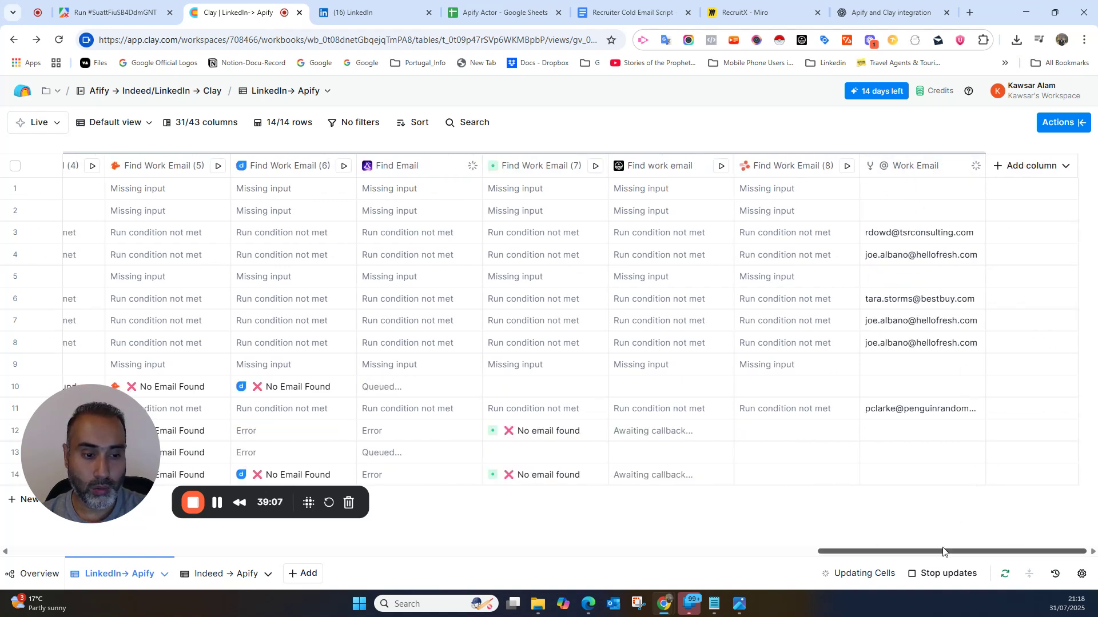
{"action": "mouse_move", "coordinate": [942, 552]}
{"action": "left_mouse_down"}
{"action": "mouse_move", "coordinate": [883, 540]}
{"action": "mouse_move", "coordinate": [959, 547]}
{"action": "left_mouse_up"}
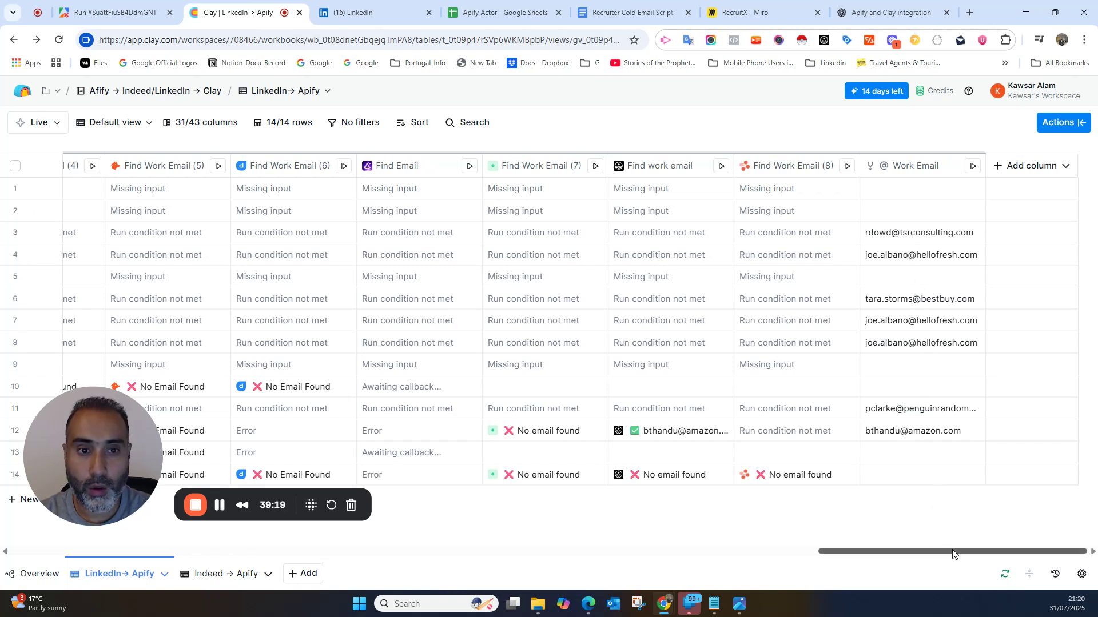
{"action": "left_click_drag", "start_coordinate": [952, 554], "coordinate": [749, 568]}
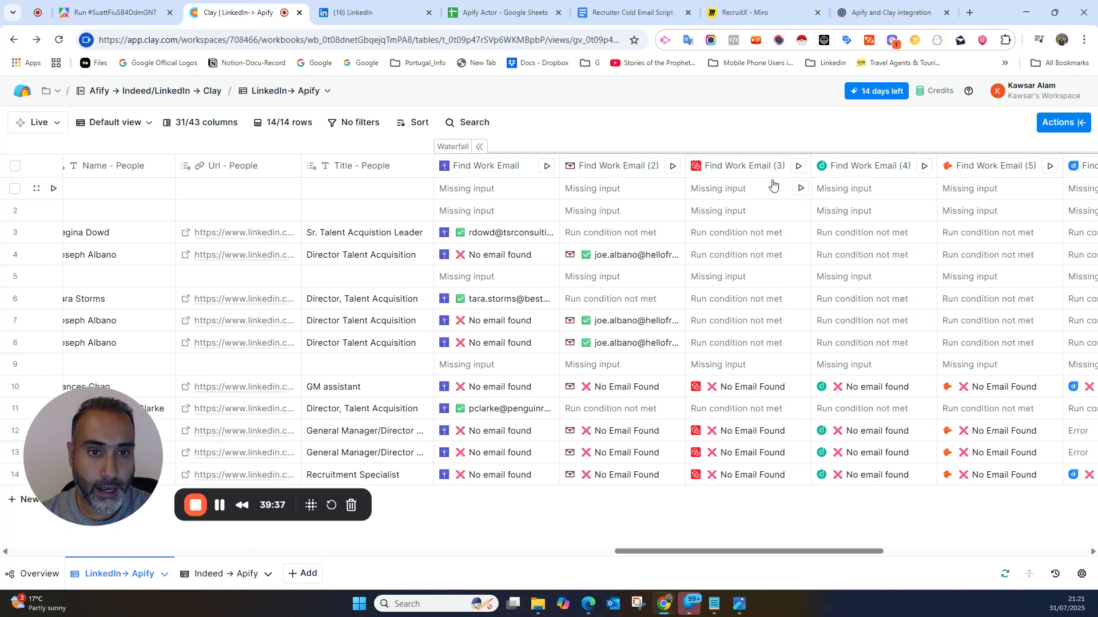
{"action": "left_click_drag", "start_coordinate": [761, 553], "coordinate": [917, 569]}
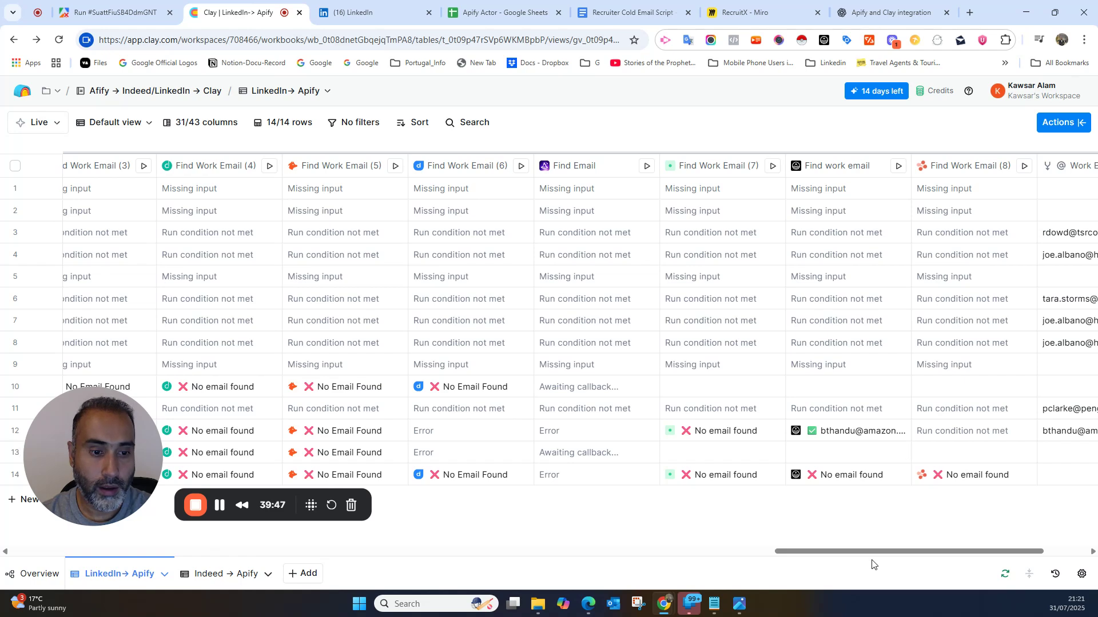
{"action": "left_click_drag", "start_coordinate": [878, 553], "coordinate": [921, 553]}
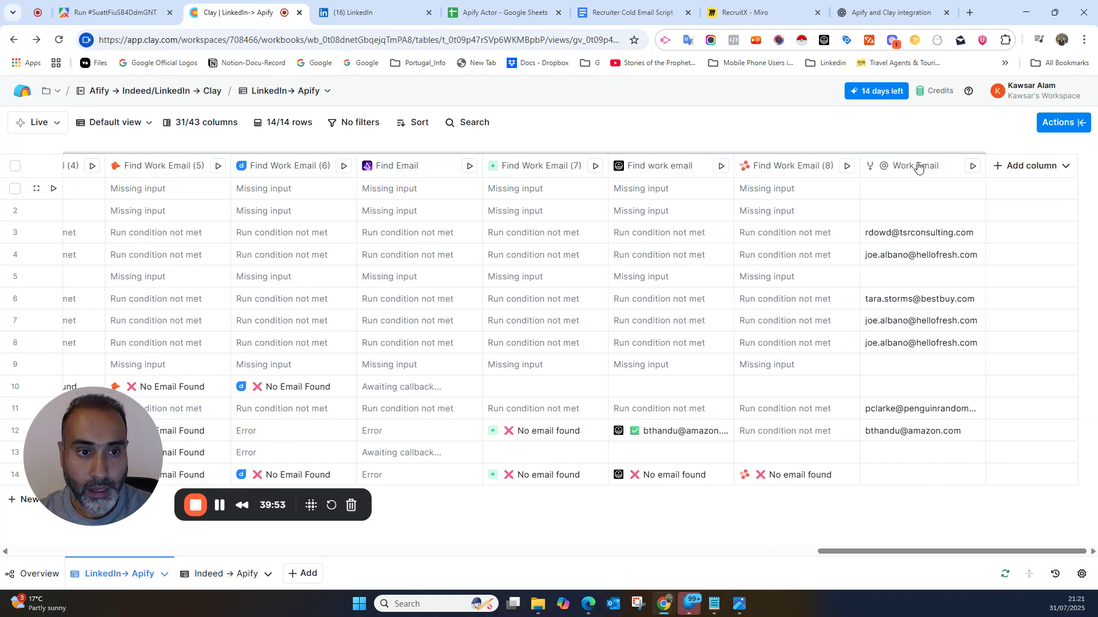
- Review the search inputs of the Person Work Email (Enterprise) enrichment, close it unsaved, and look over the table's columns from start to end
{"action": "left_click", "coordinate": [1053, 127]}
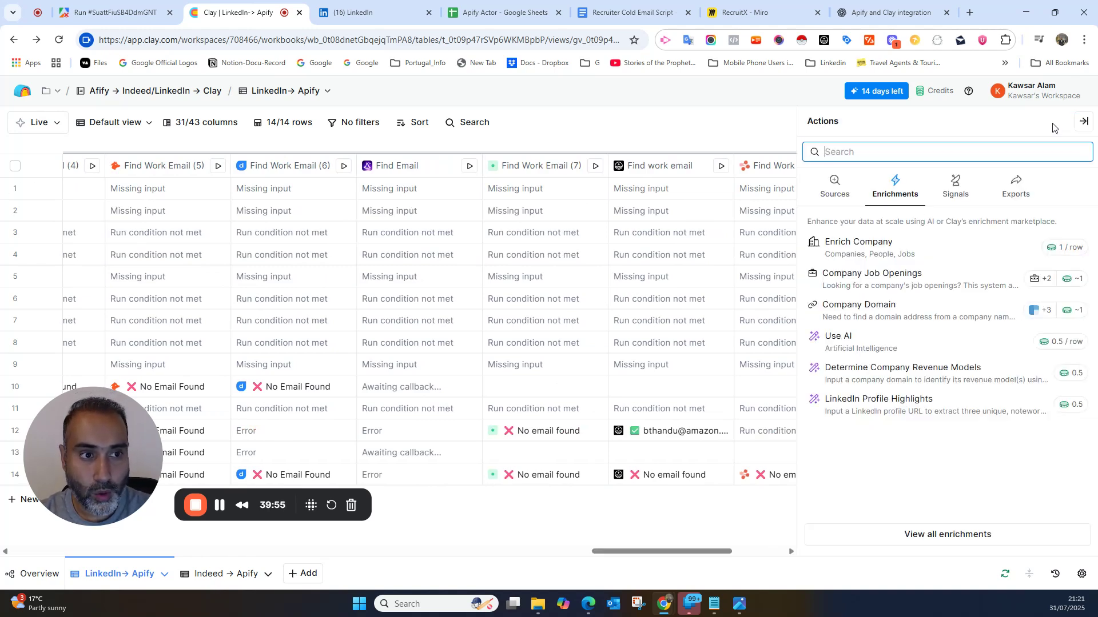
{"action": "type", "text": "email"}
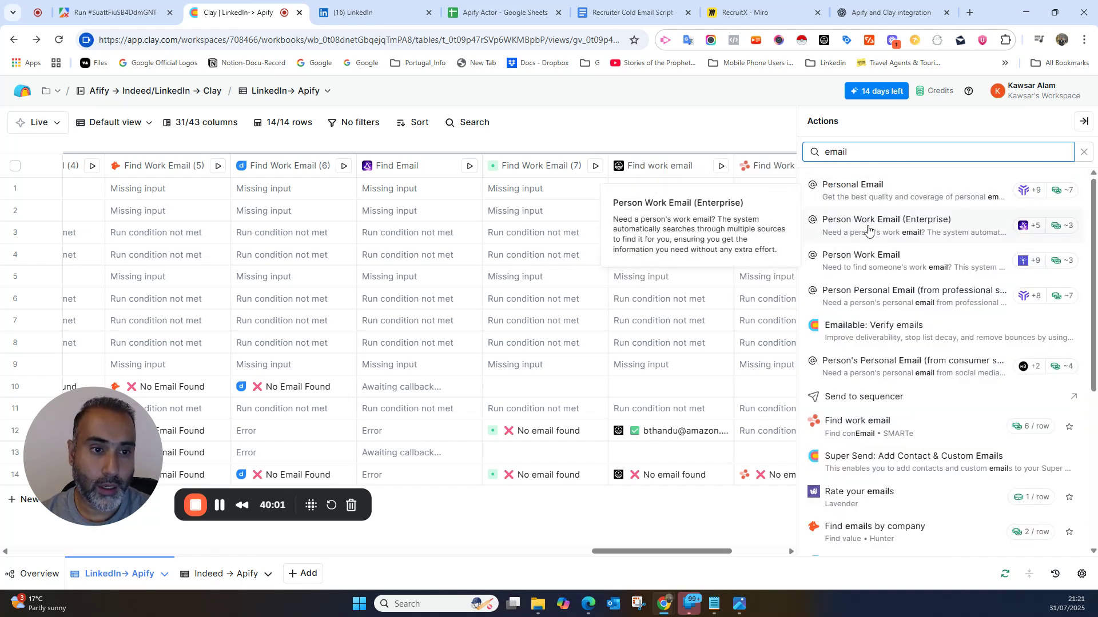
{"action": "left_click", "coordinate": [901, 229]}
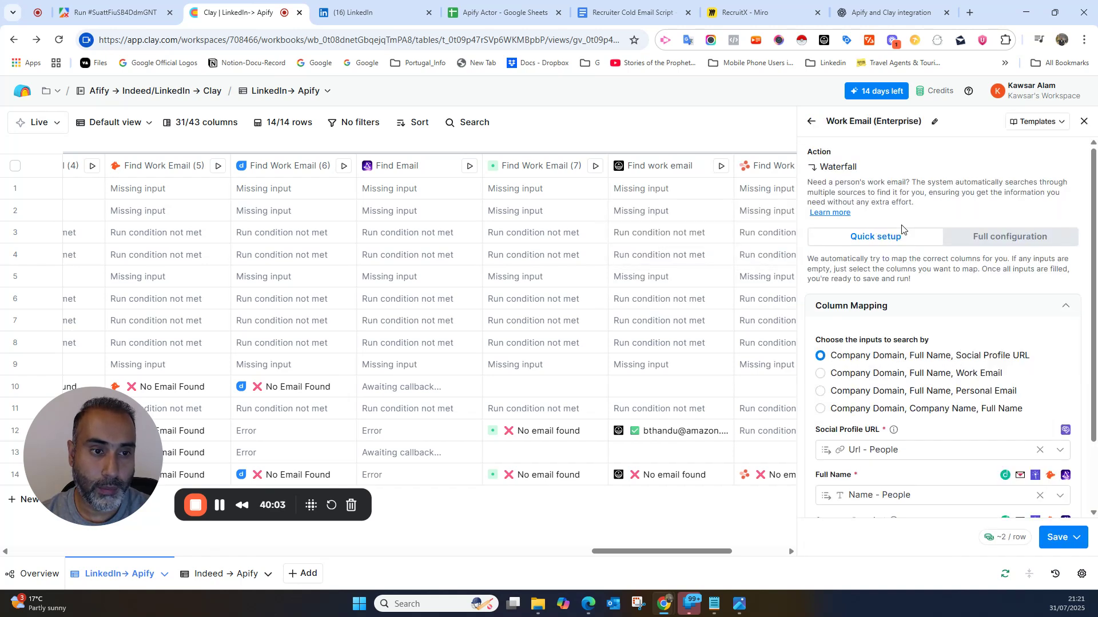
{"action": "scroll", "coordinate": [915, 380], "scroll_direction": "down", "scroll_amount": 2}
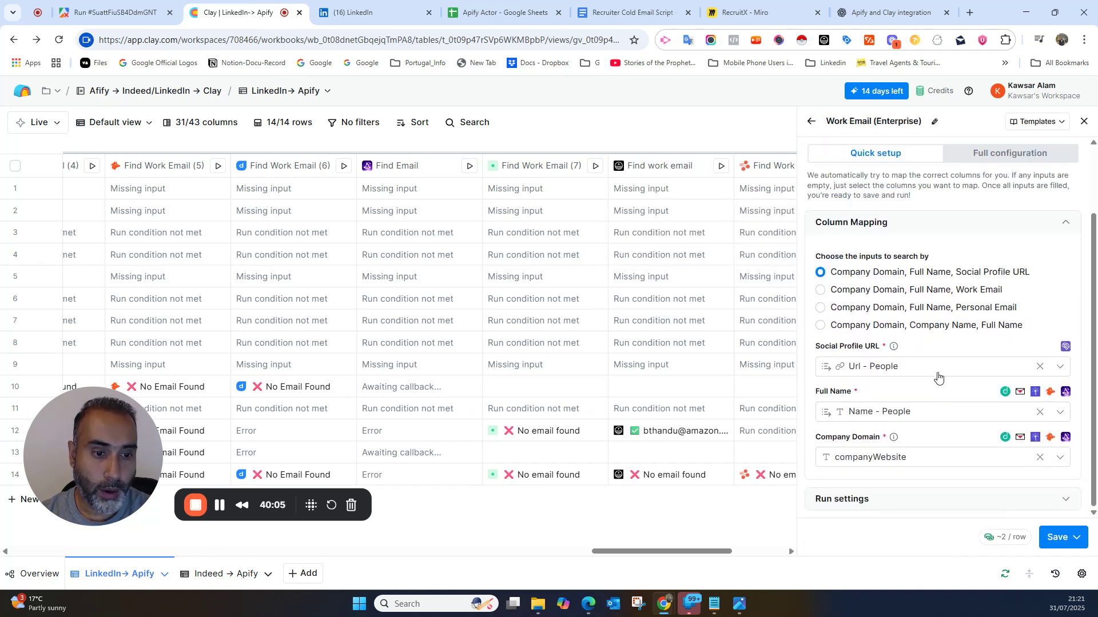
{"action": "scroll", "coordinate": [921, 264], "scroll_direction": "up", "scroll_amount": 2}
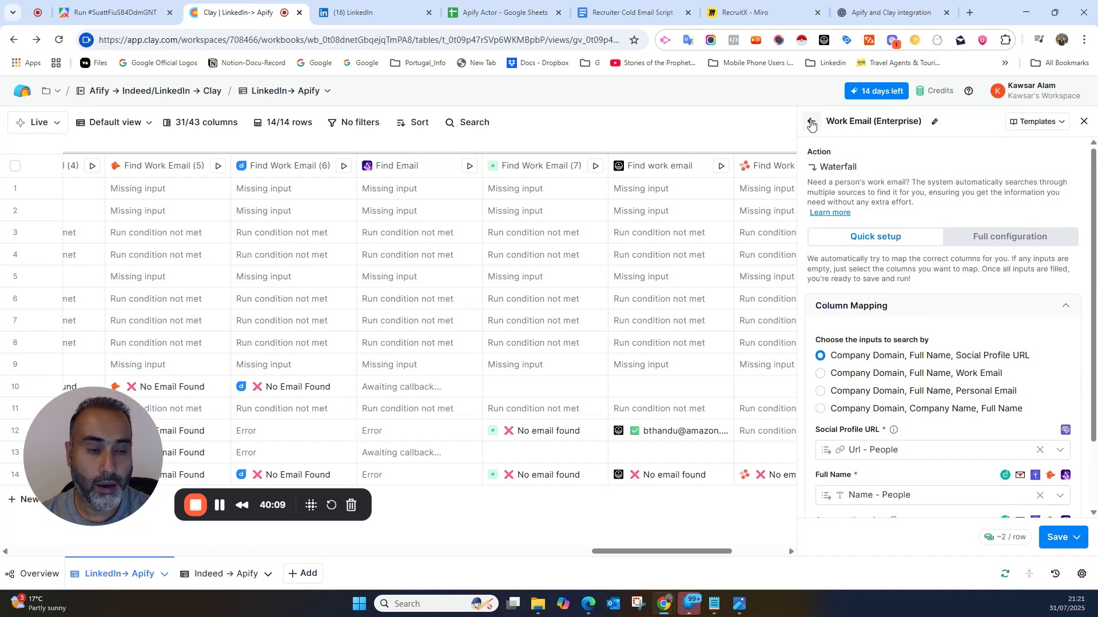
{"action": "left_click", "coordinate": [810, 124]}
{"action": "left_click", "coordinate": [1080, 123]}
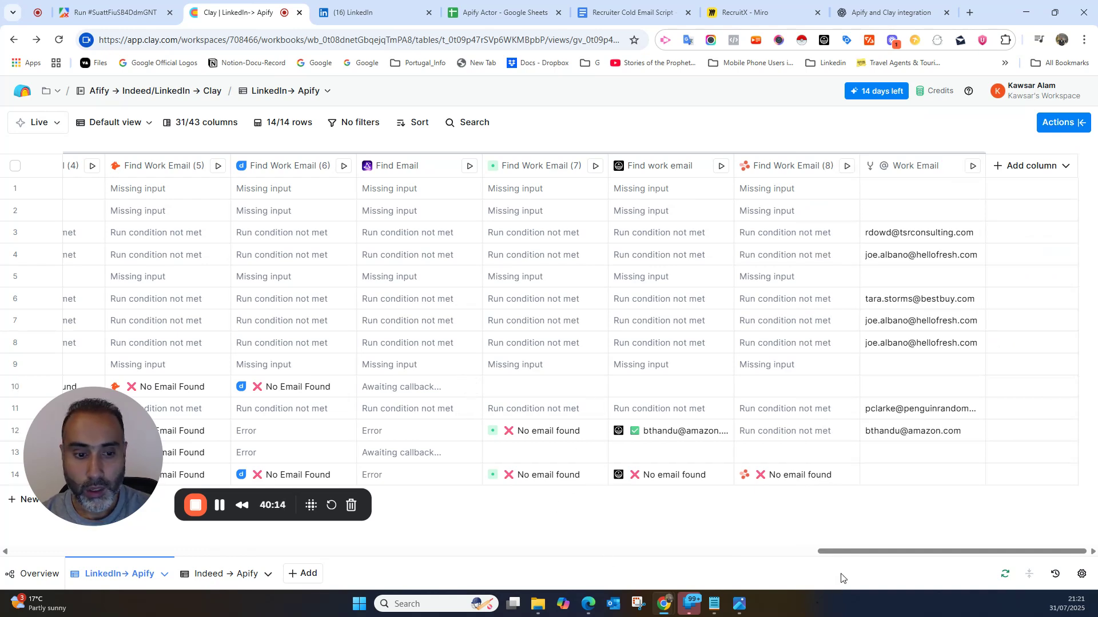
{"action": "left_click_drag", "start_coordinate": [858, 552], "coordinate": [55, 552]}
{"action": "left_click_drag", "start_coordinate": [55, 602], "coordinate": [898, 540]}
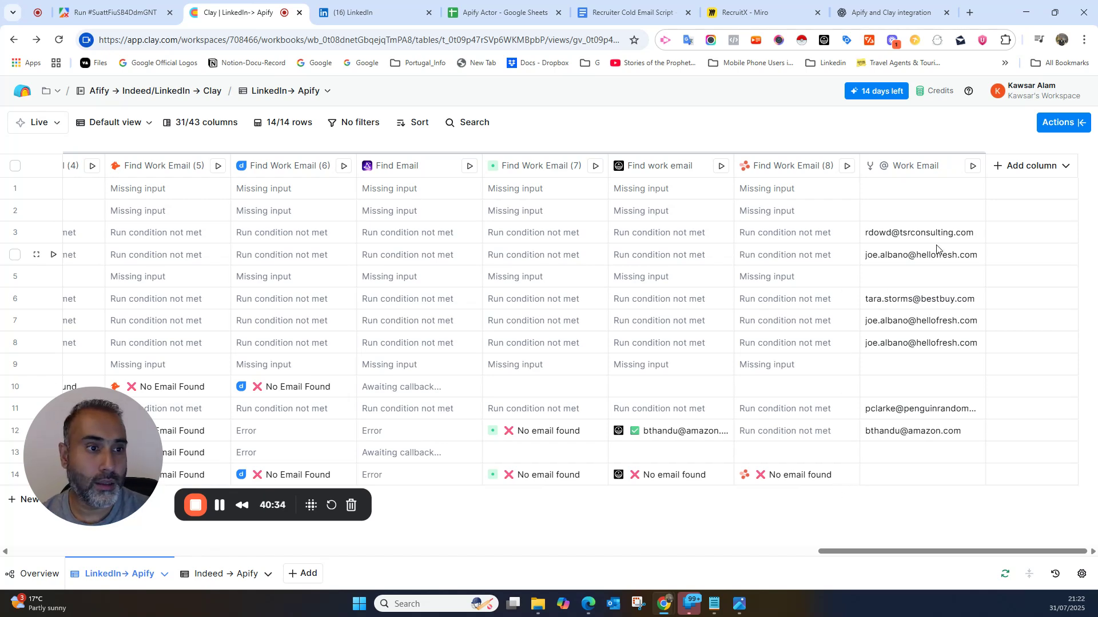
- Search the available enrichments for "write email"
{"action": "left_click", "coordinate": [1059, 124]}
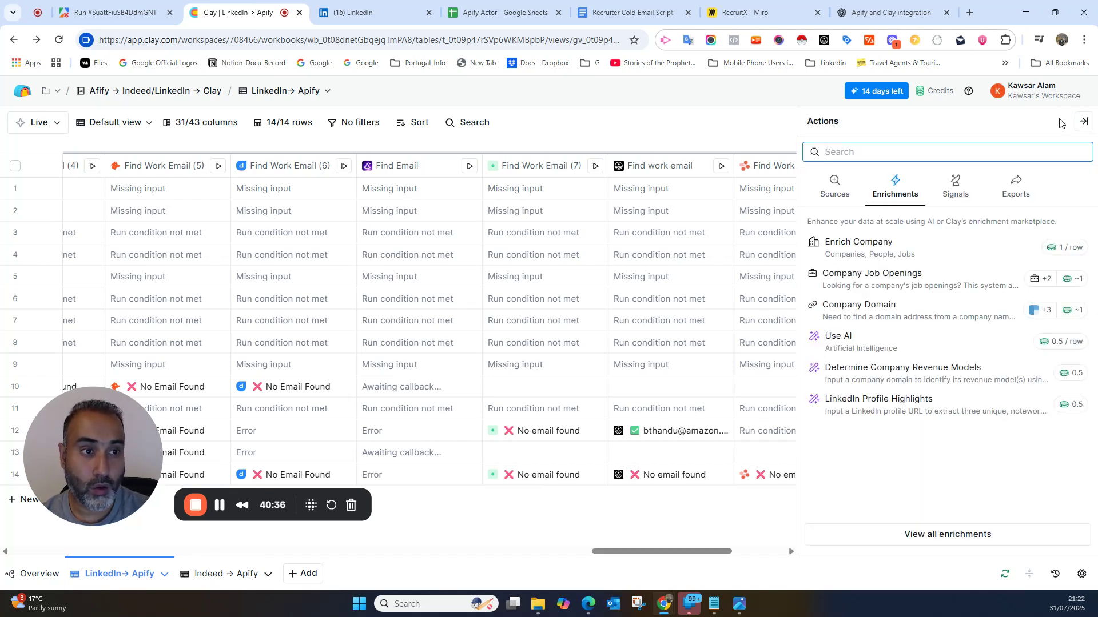
{"action": "left_click", "coordinate": [898, 148]}
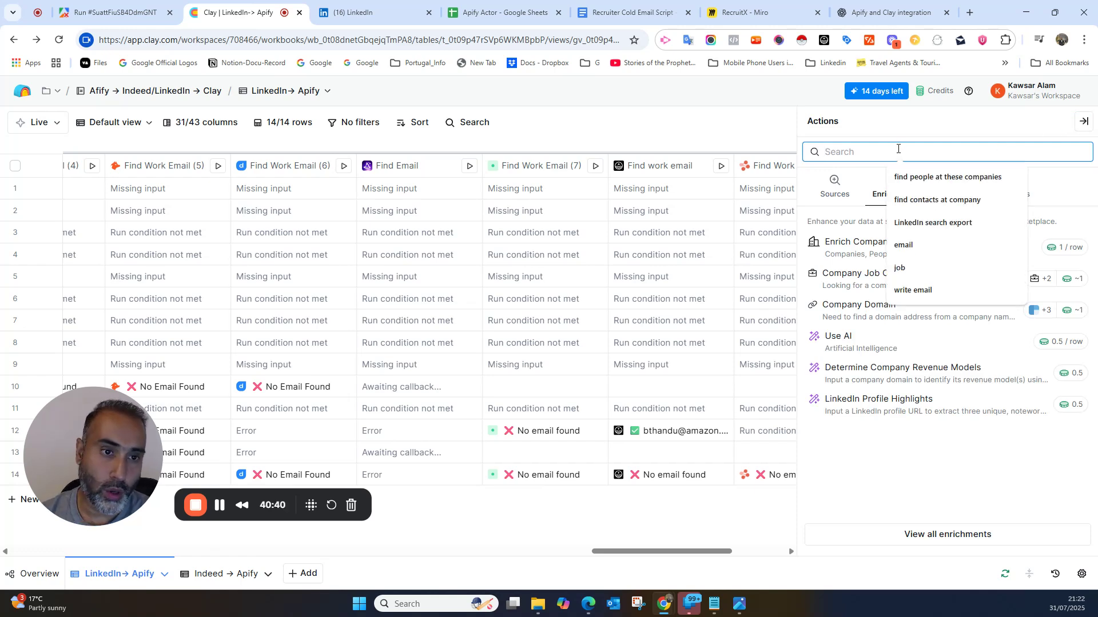
{"action": "type", "text": "wri"}
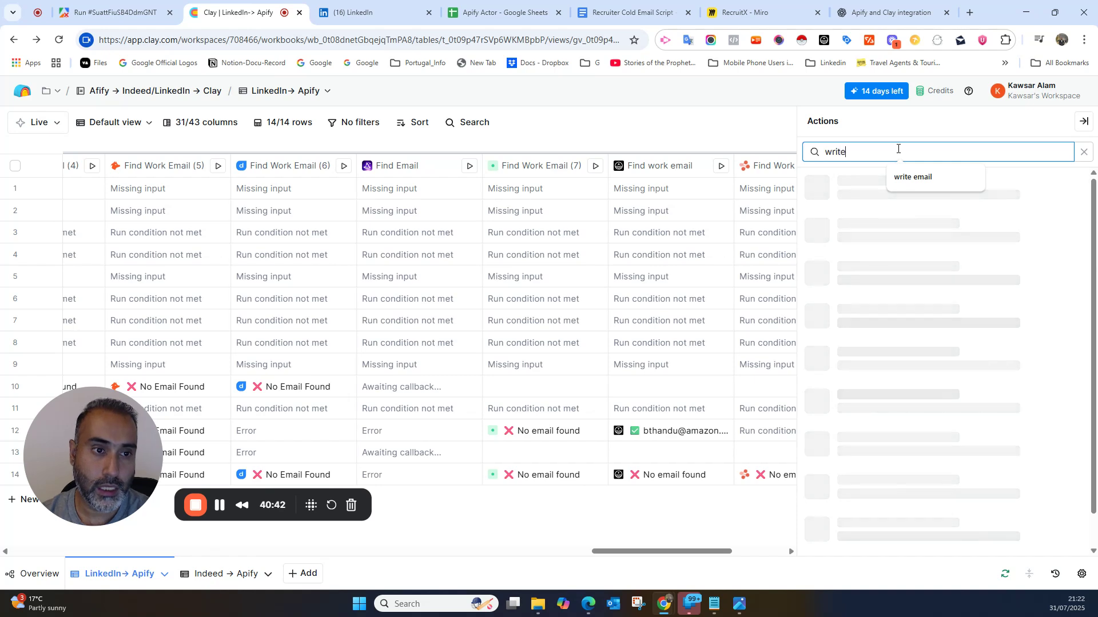
{"action": "type", "text": "te"}
{"action": "left_click", "coordinate": [913, 177]}
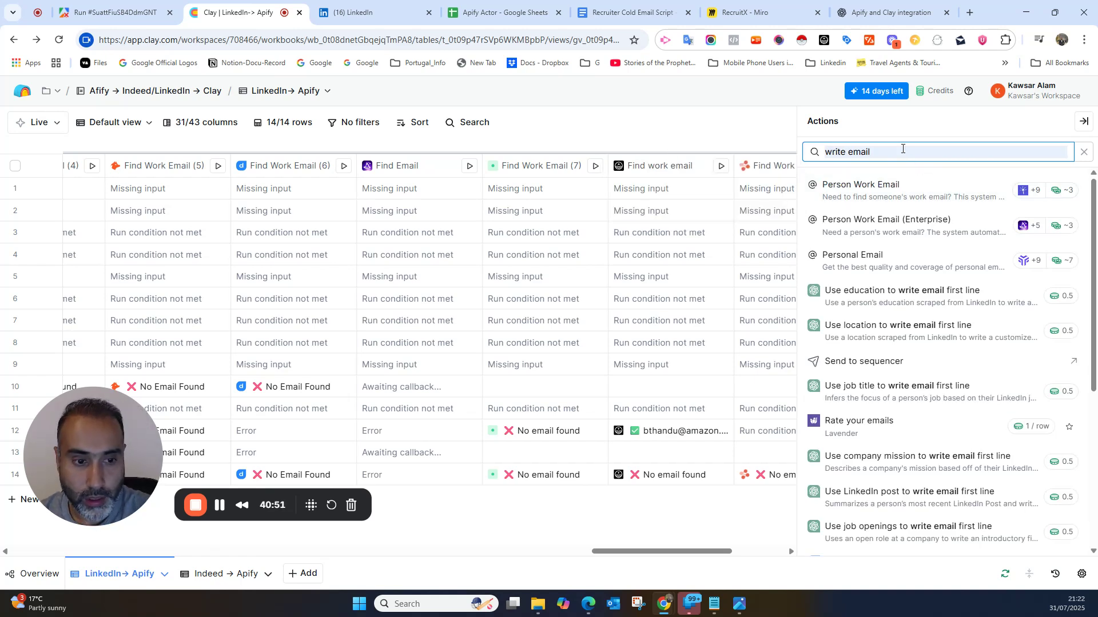
- Replace the enrichment search with "message drafting" and look through the listed options for writing outreach messages
{"action": "key", "text": "BackSpace"}
{"action": "key", "text": "BackSpace"}
{"action": "key", "text": "BackSpace"}
{"action": "key", "text": "BackSpace"}
{"action": "key", "text": "BackSpace"}
{"action": "key", "text": "BackSpace"}
{"action": "key", "text": "BackSpace"}
{"action": "key", "text": "BackSpace"}
{"action": "key", "text": "BackSpace"}
{"action": "key", "text": "BackSpace"}
{"action": "key", "text": "BackSpace"}
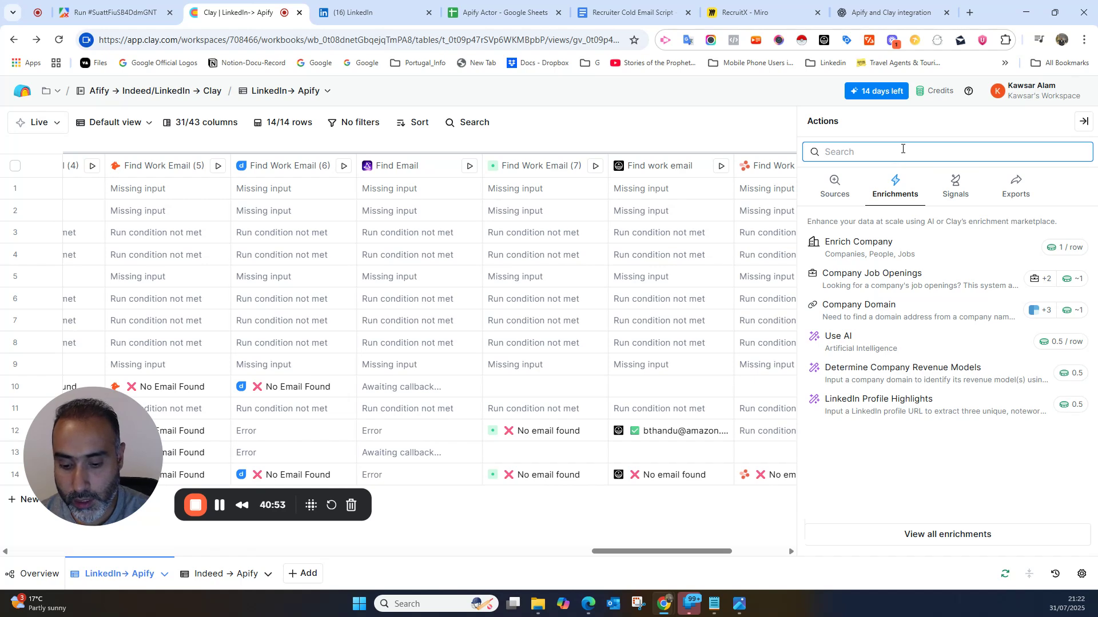
{"action": "type", "text": "message "}
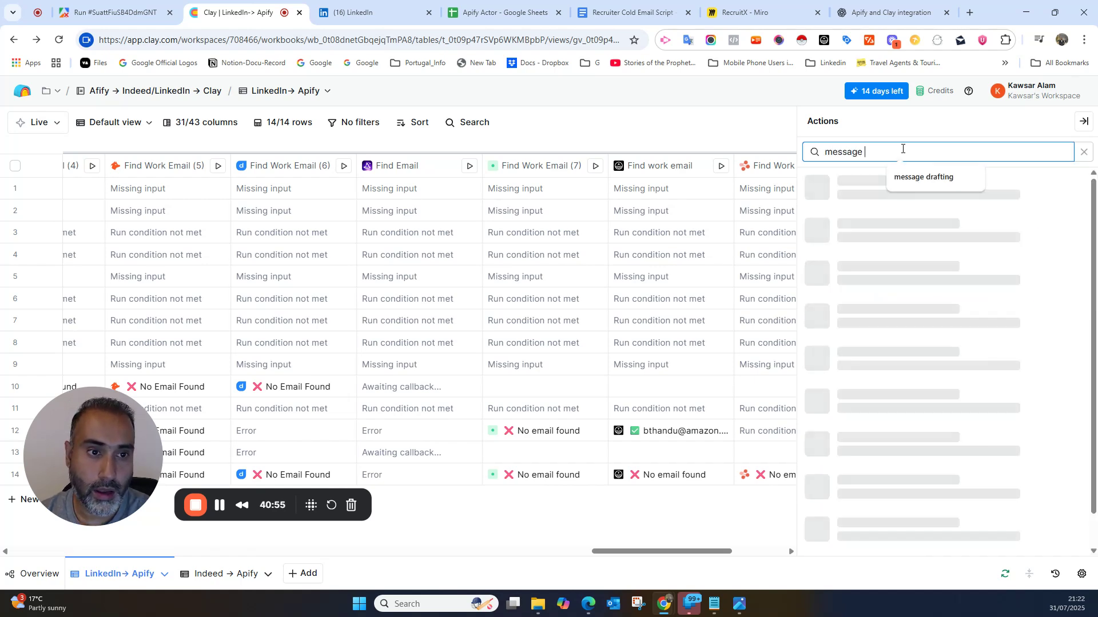
{"action": "type", "text": "dr"}
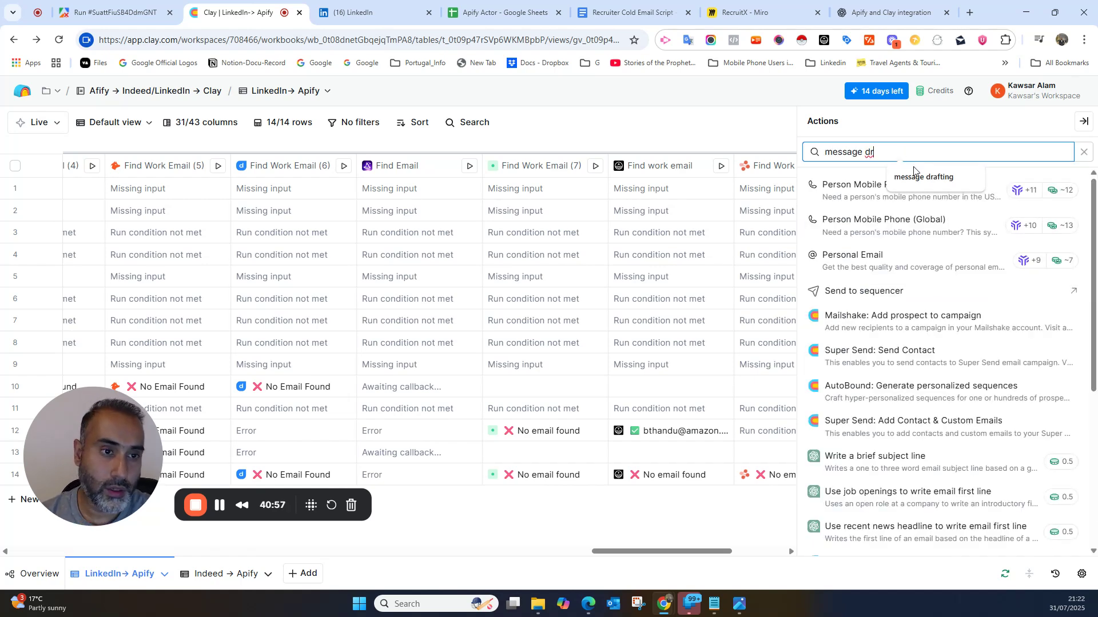
{"action": "left_click", "coordinate": [922, 179]}
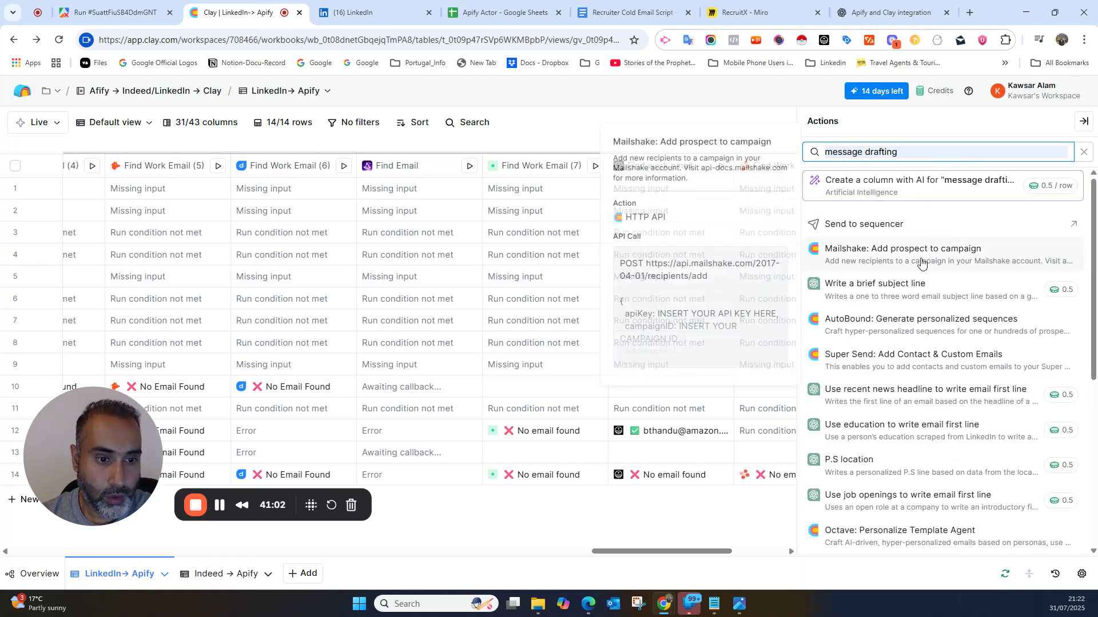
{"action": "scroll", "coordinate": [933, 325], "scroll_direction": "down", "scroll_amount": 3}
{"action": "scroll", "coordinate": [933, 333], "scroll_direction": "down", "scroll_amount": 3}
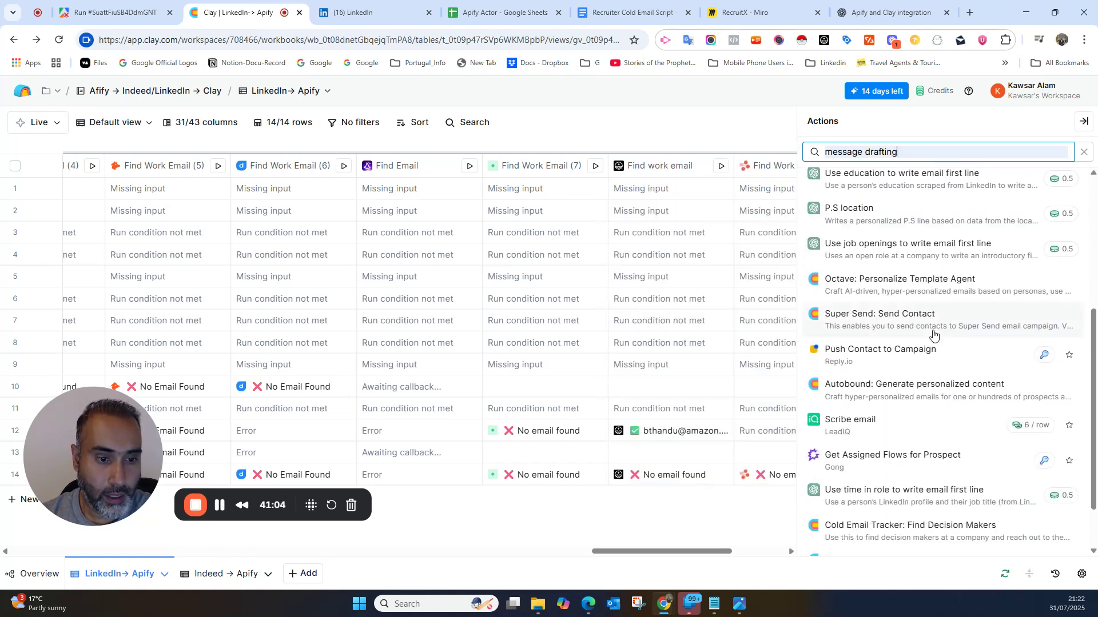
{"action": "scroll", "coordinate": [936, 320], "scroll_direction": "up", "scroll_amount": 6}
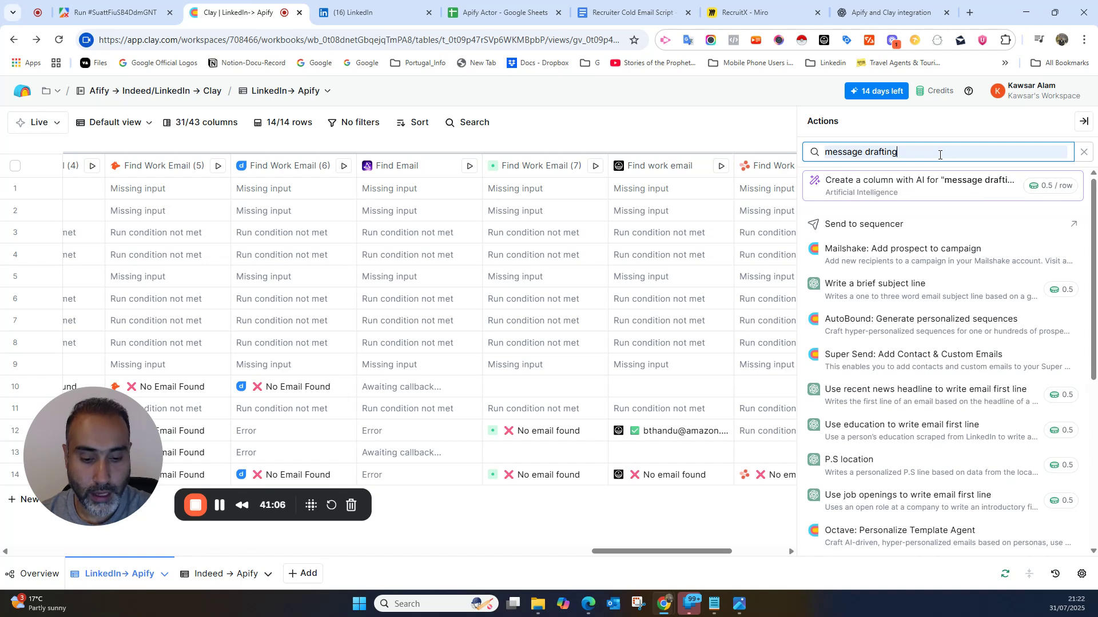
- Clear the enrichment search and start a Use AI enrichment, ready to describe its task
{"action": "key", "text": "BackSpace"}
{"action": "key", "text": "BackSpace"}
{"action": "key", "text": "BackSpace"}
{"action": "key", "text": "BackSpace"}
{"action": "key", "text": "BackSpace"}
{"action": "key", "text": "BackSpace"}
{"action": "key", "text": "BackSpace"}
{"action": "key", "text": "BackSpace"}
{"action": "key", "text": "BackSpace"}
{"action": "key", "text": "BackSpace"}
{"action": "key", "text": "BackSpace"}
{"action": "key", "text": "BackSpace"}
{"action": "key", "text": "BackSpace"}
{"action": "key", "text": "BackSpace"}
{"action": "key", "text": "BackSpace"}
{"action": "key", "text": "BackSpace"}
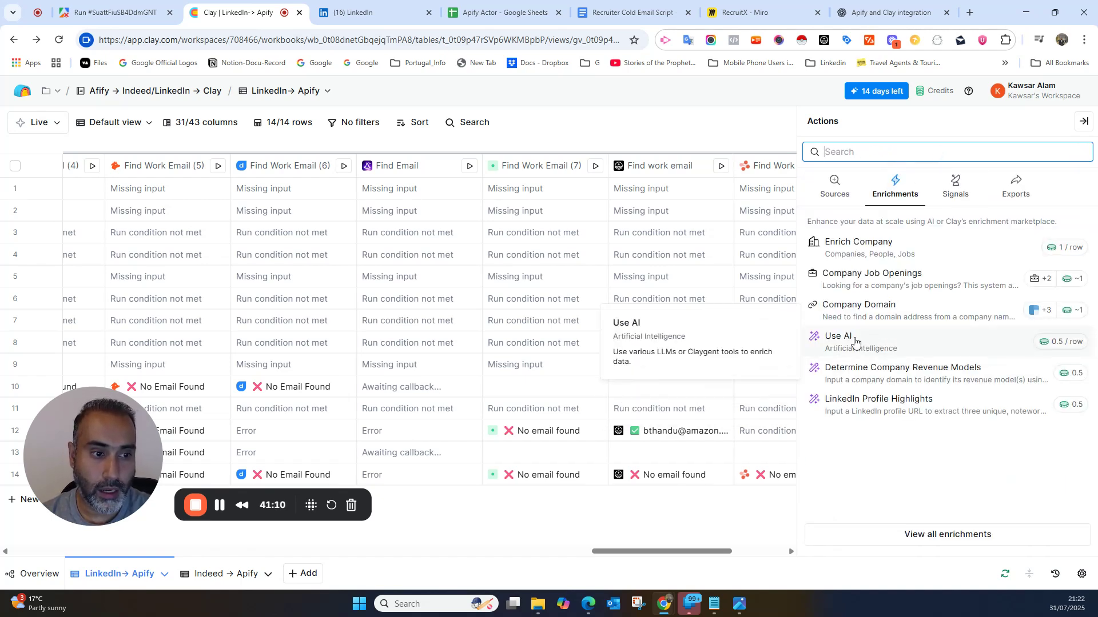
{"action": "left_click", "coordinate": [854, 342]}
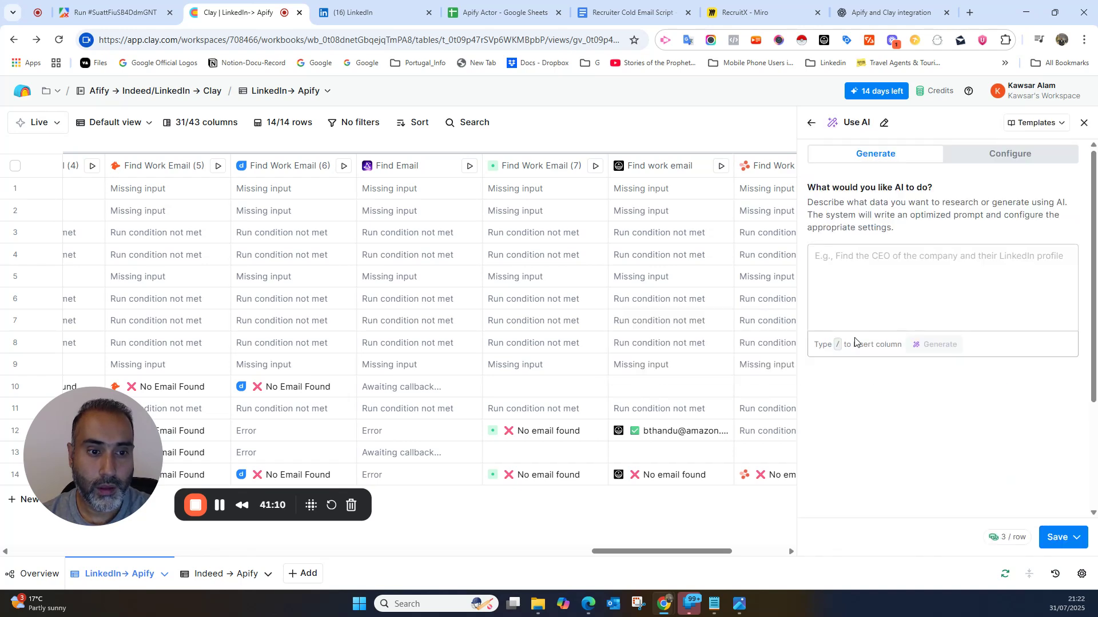
{"action": "left_click", "coordinate": [878, 273]}
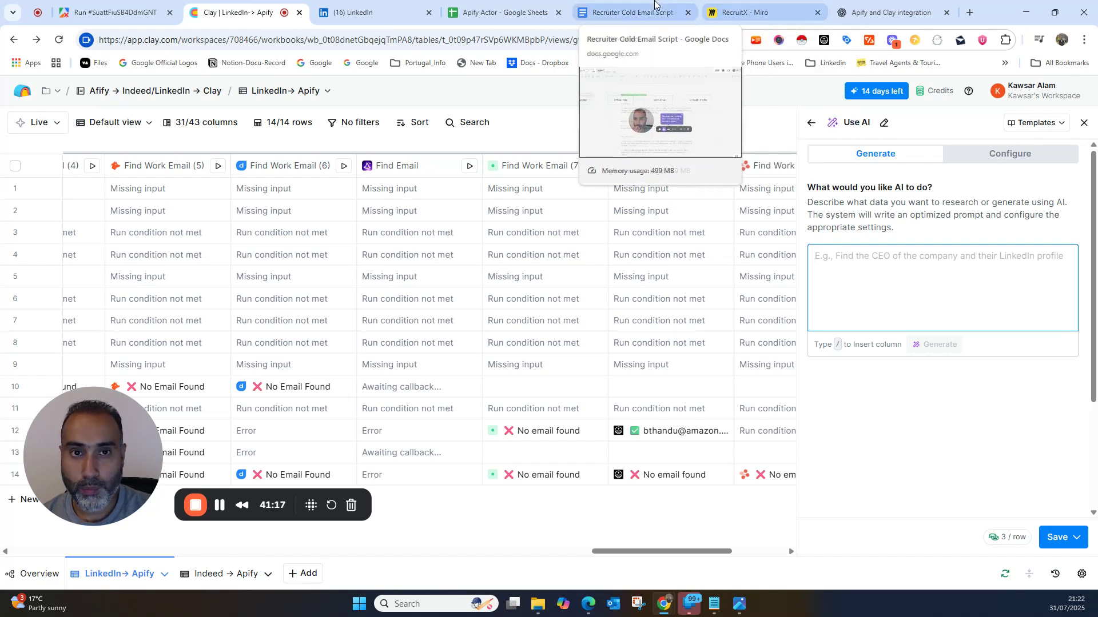
- Switch to the Recruiter Cold Email Script in Google Docs and examine its context and objective sections
{"action": "left_click", "coordinate": [654, 7]}
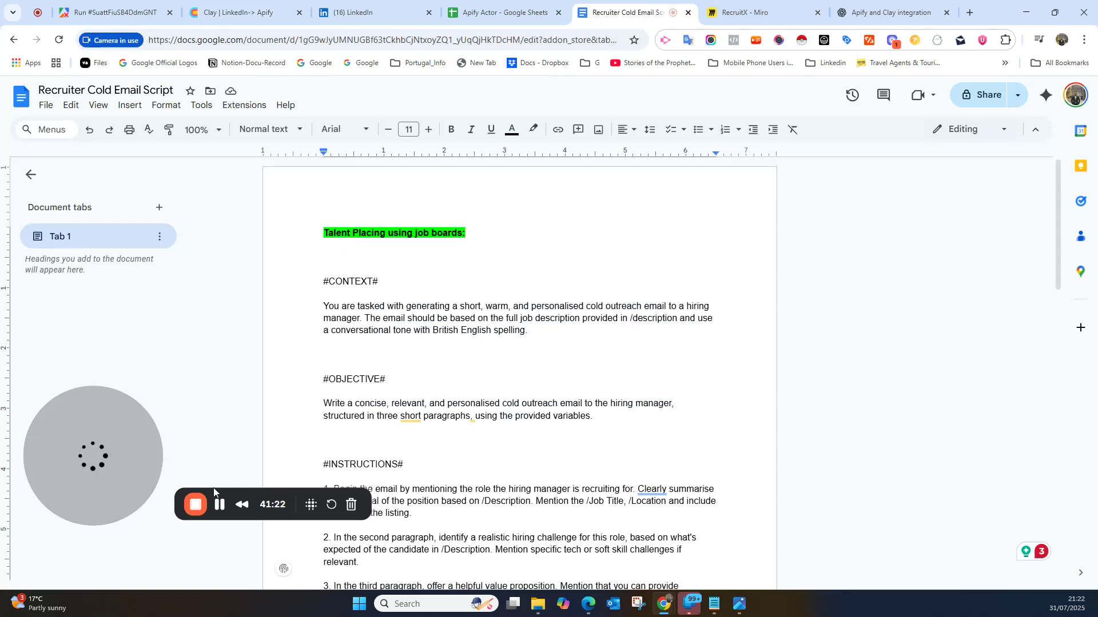
{"action": "left_click_drag", "start_coordinate": [108, 440], "coordinate": [870, 283]}
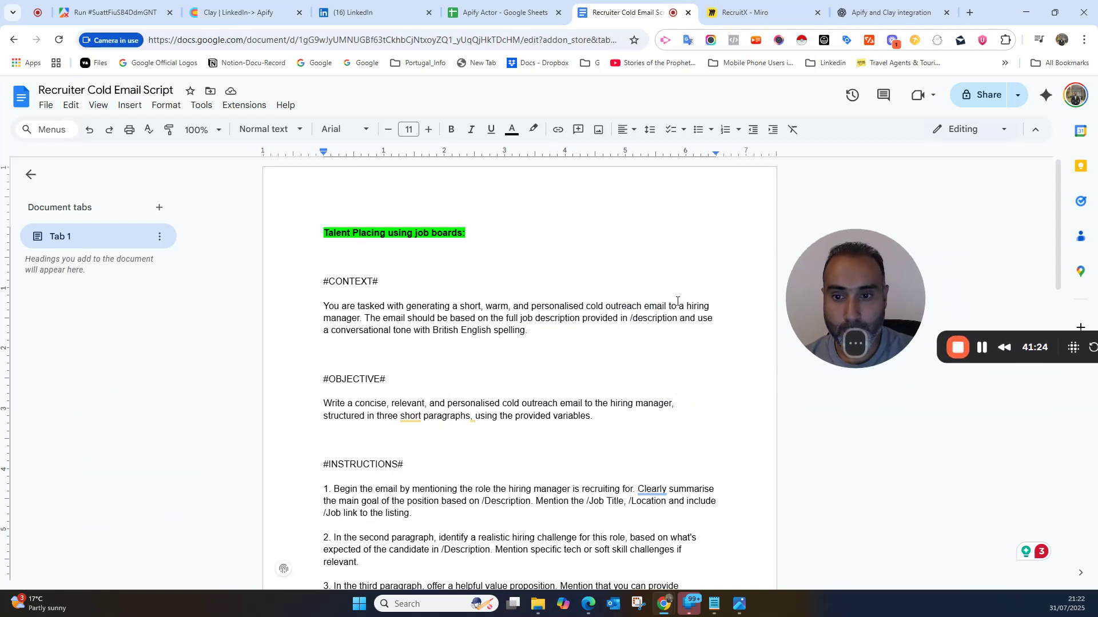
{"action": "scroll", "coordinate": [568, 288], "scroll_direction": "down", "scroll_amount": 4}
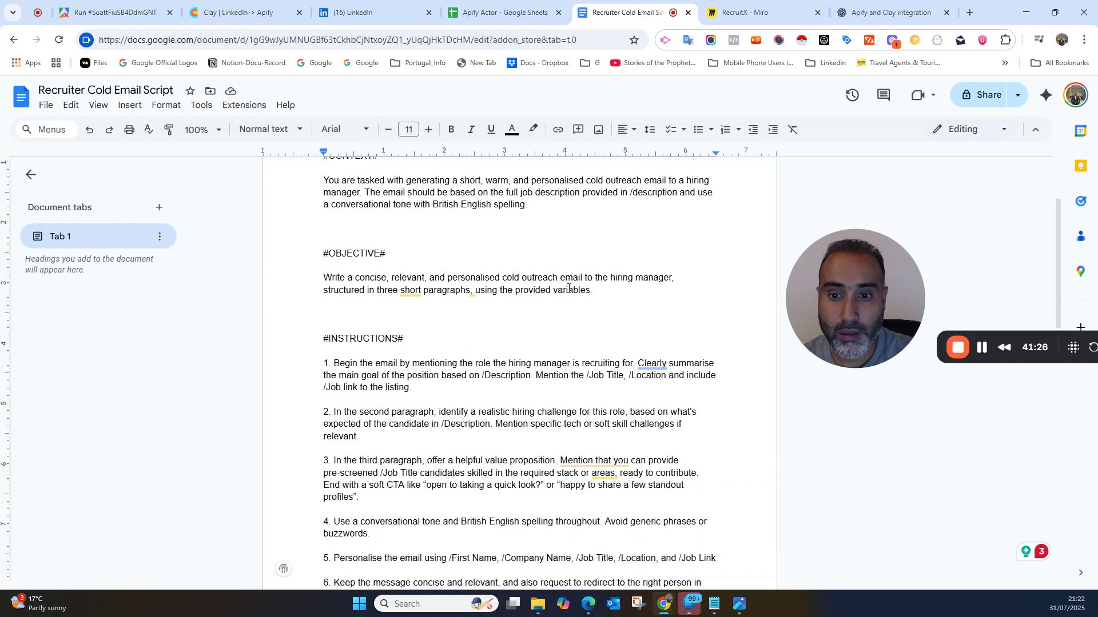
{"action": "scroll", "coordinate": [566, 290], "scroll_direction": "down", "scroll_amount": 6}
{"action": "scroll", "coordinate": [565, 294], "scroll_direction": "up", "scroll_amount": 10}
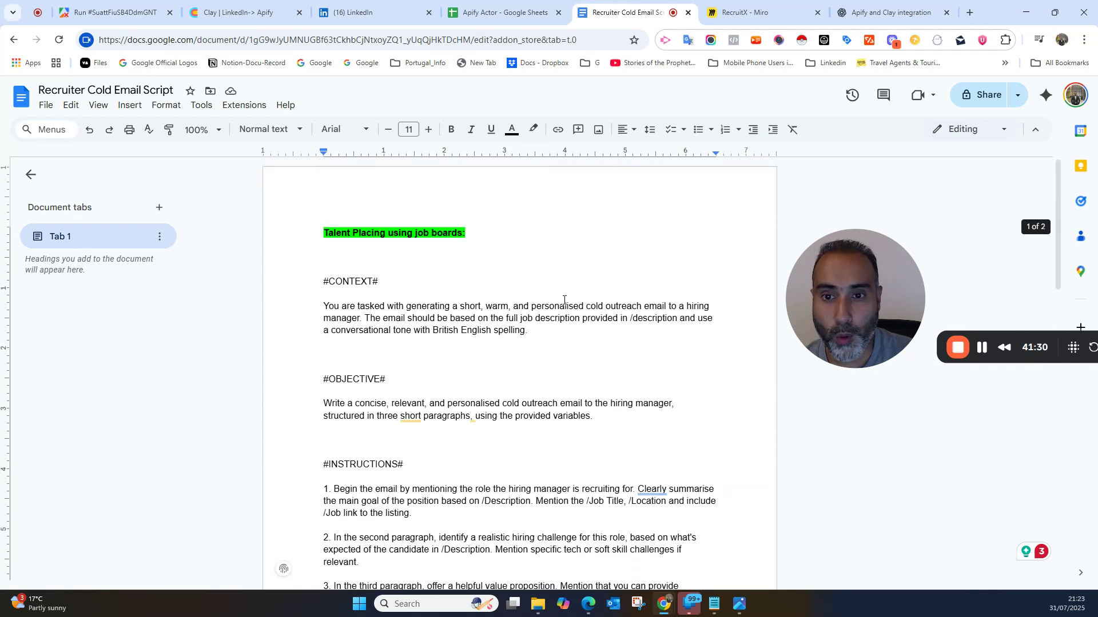
{"action": "scroll", "coordinate": [562, 300], "scroll_direction": "down", "scroll_amount": 2}
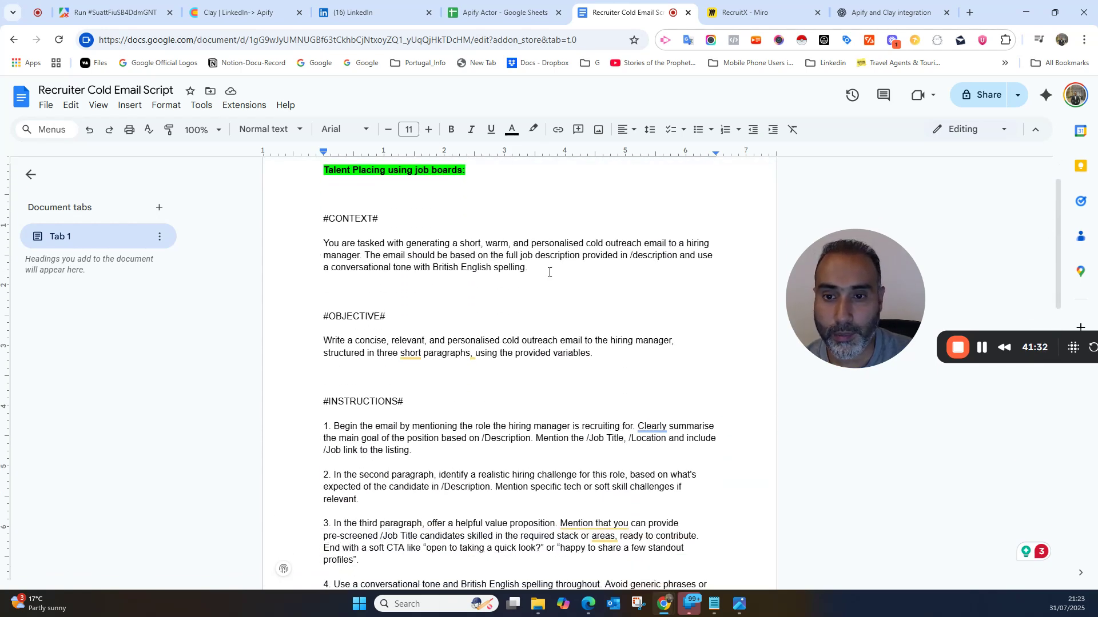
{"action": "left_click_drag", "start_coordinate": [549, 272], "coordinate": [320, 251]}
{"action": "left_click_drag", "start_coordinate": [607, 353], "coordinate": [336, 341]}
{"action": "left_click", "coordinate": [466, 288]}
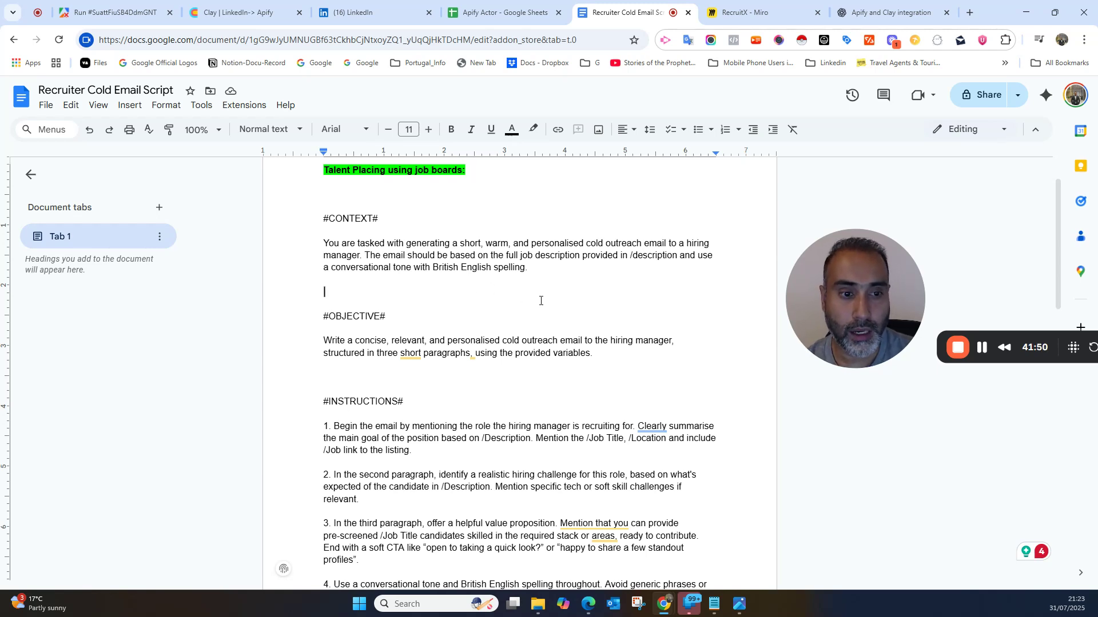
- Read through the script's numbered instructions for writing the cold email
{"action": "scroll", "coordinate": [541, 301], "scroll_direction": "down", "scroll_amount": 1}
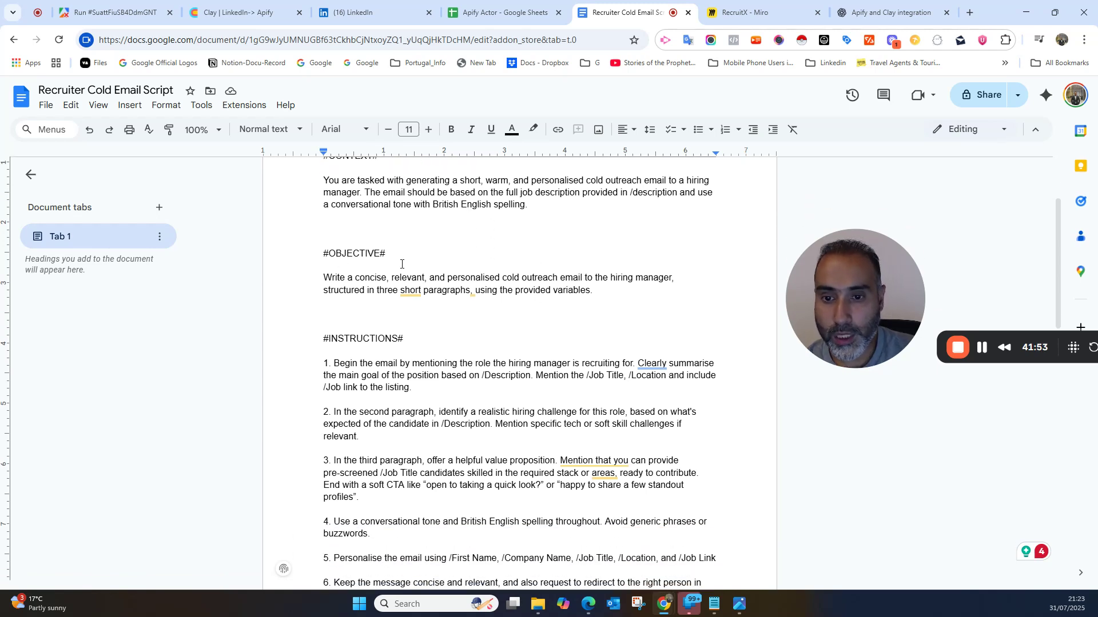
{"action": "scroll", "coordinate": [383, 276], "scroll_direction": "down", "scroll_amount": 1}
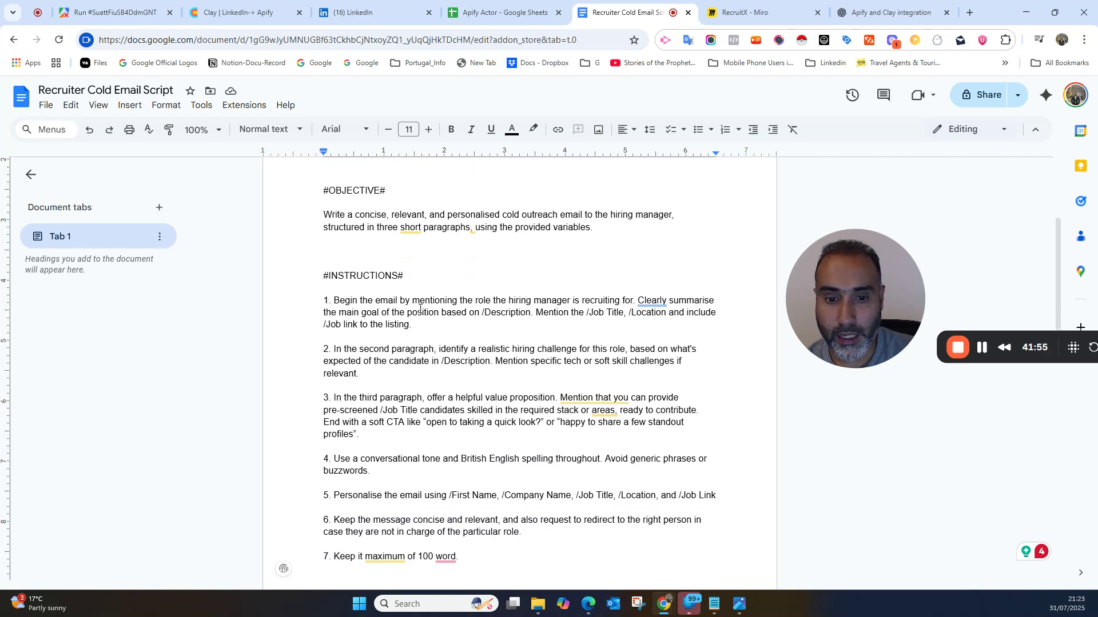
{"action": "scroll", "coordinate": [477, 296], "scroll_direction": "down", "scroll_amount": 5}
{"action": "scroll", "coordinate": [456, 286], "scroll_direction": "up", "scroll_amount": 3}
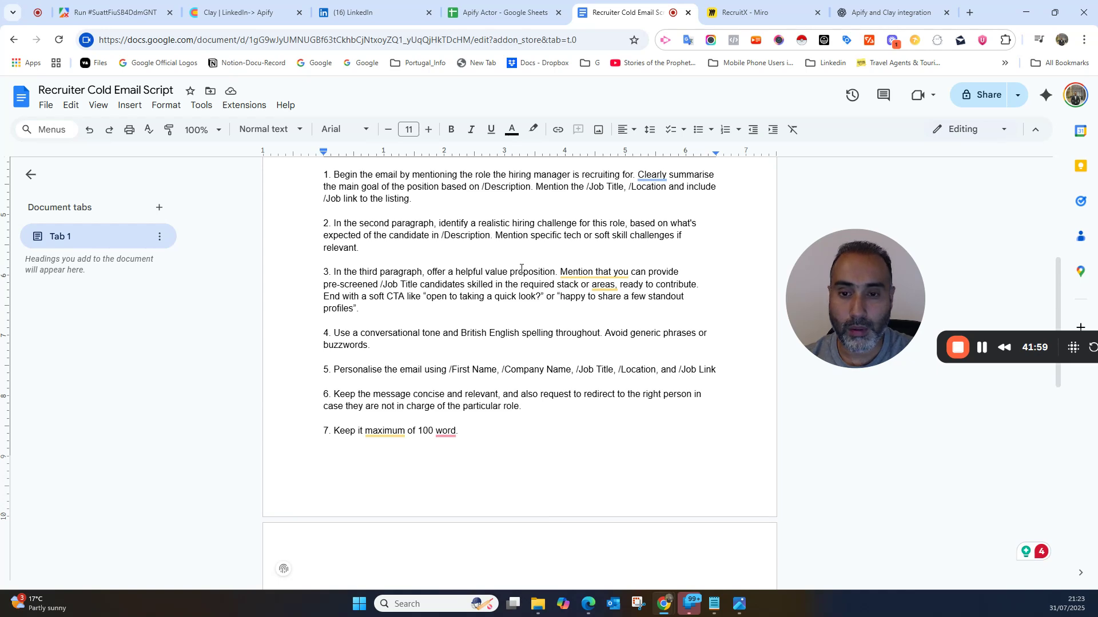
{"action": "scroll", "coordinate": [498, 273], "scroll_direction": "up", "scroll_amount": 2}
{"action": "scroll", "coordinate": [470, 279], "scroll_direction": "down", "scroll_amount": 3}
{"action": "scroll", "coordinate": [470, 279], "scroll_direction": "up", "scroll_amount": 5}
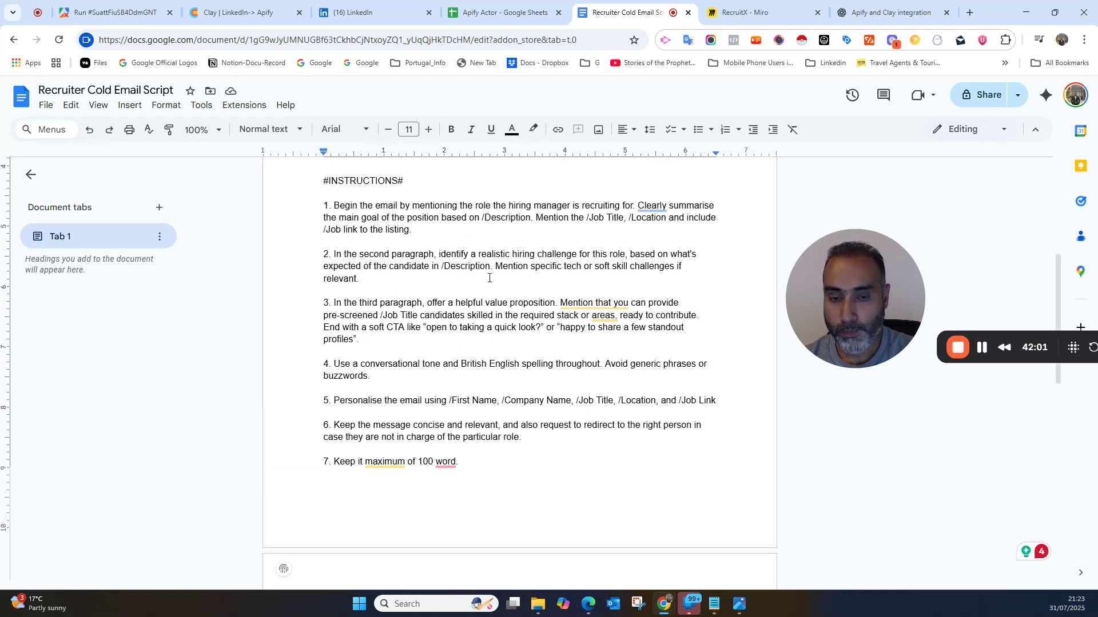
- Copy the entire text of the recruiter cold email script
{"action": "key", "text": "ctrl+a"}
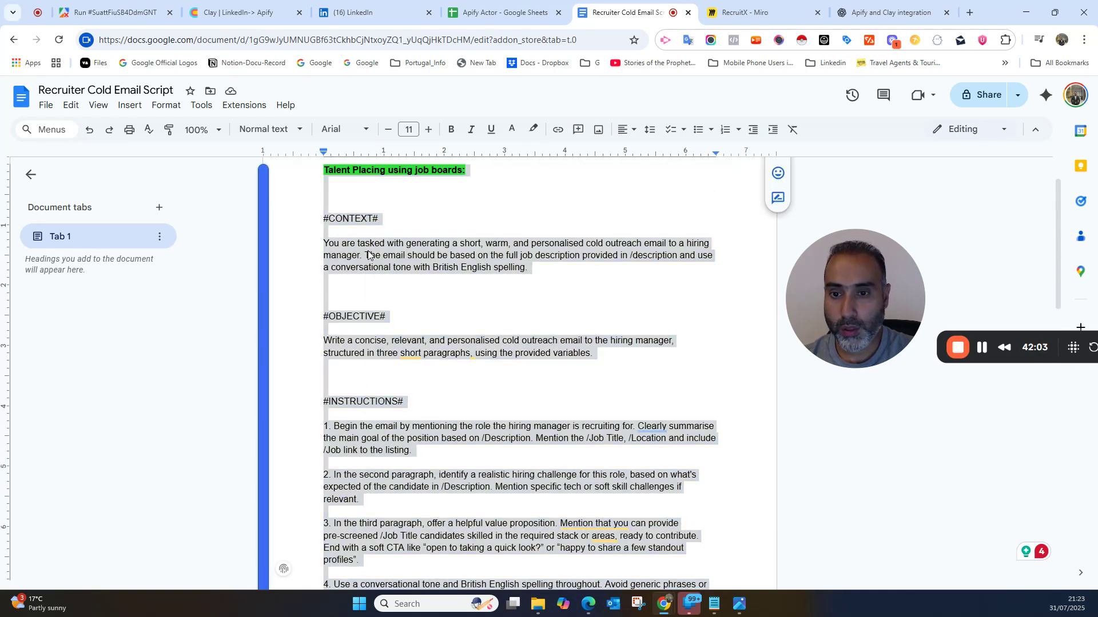
{"action": "right_click", "coordinate": [369, 251]}
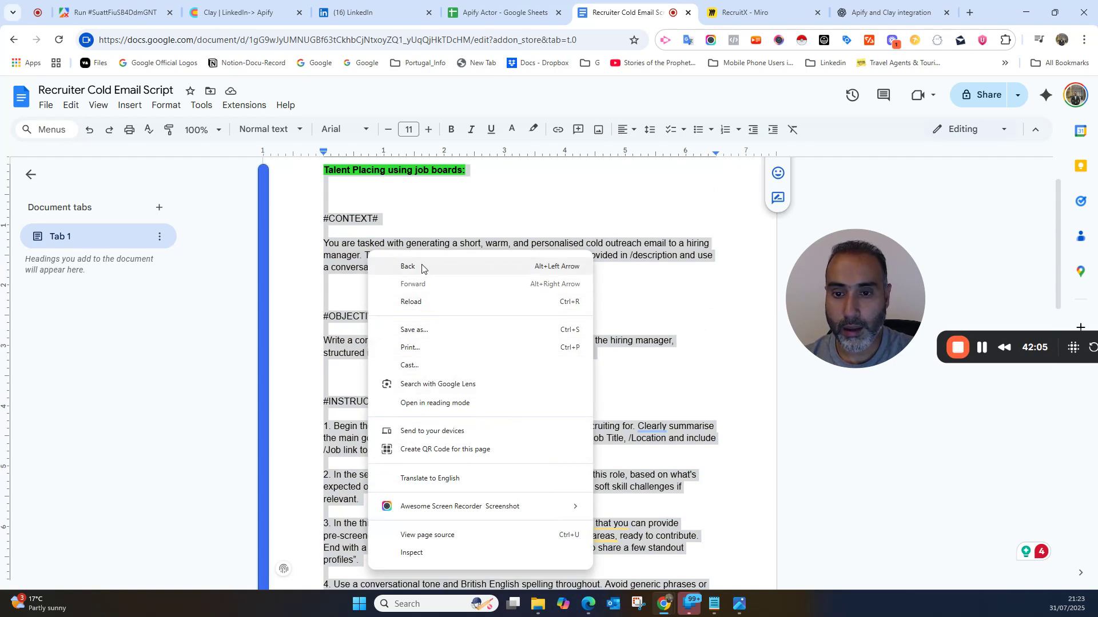
{"action": "key", "text": "Escape"}
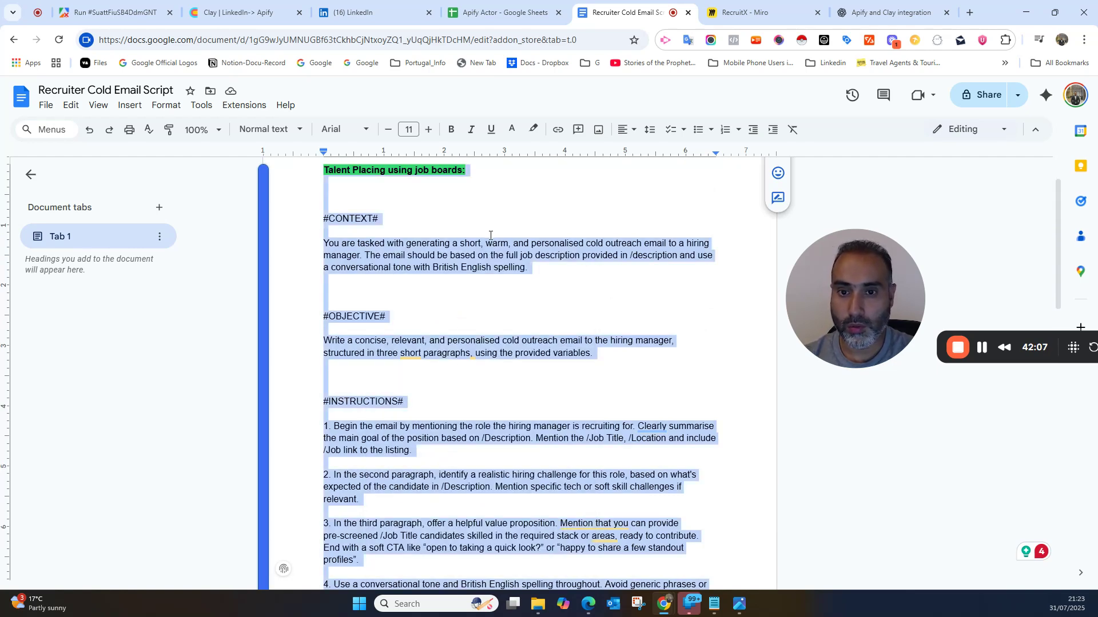
{"action": "left_click", "coordinate": [463, 232]}
{"action": "key", "text": "ctrl+a"}
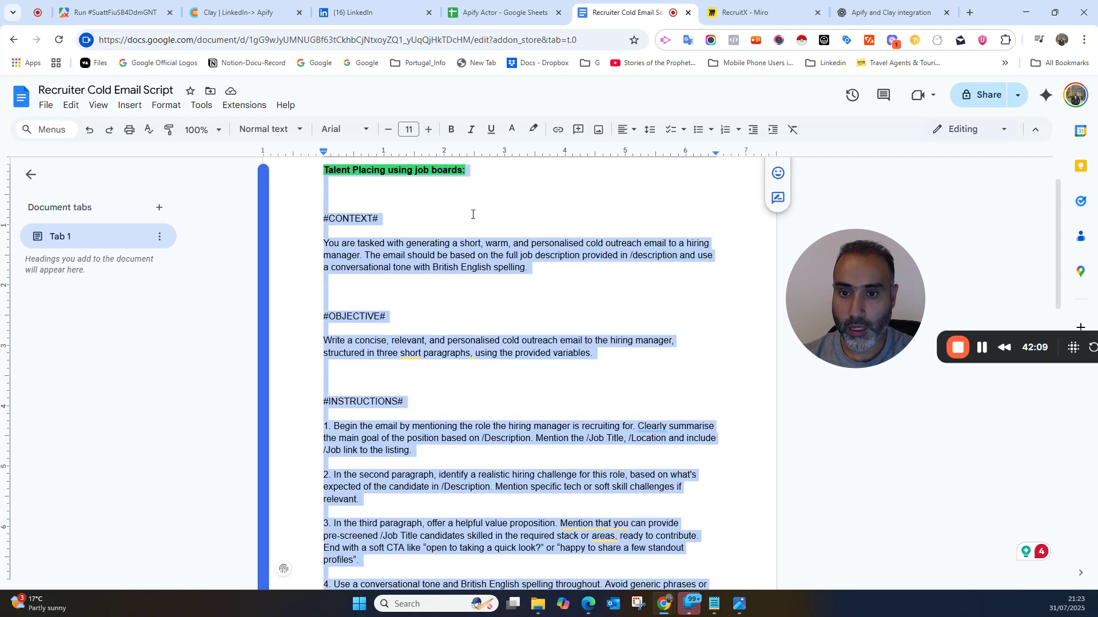
{"action": "key", "text": "ctrl+c"}
- Switch back to Clay, paste the copied script as the Use AI task description, and generate the optimized prompt
{"action": "key", "text": "ctrl+3"}
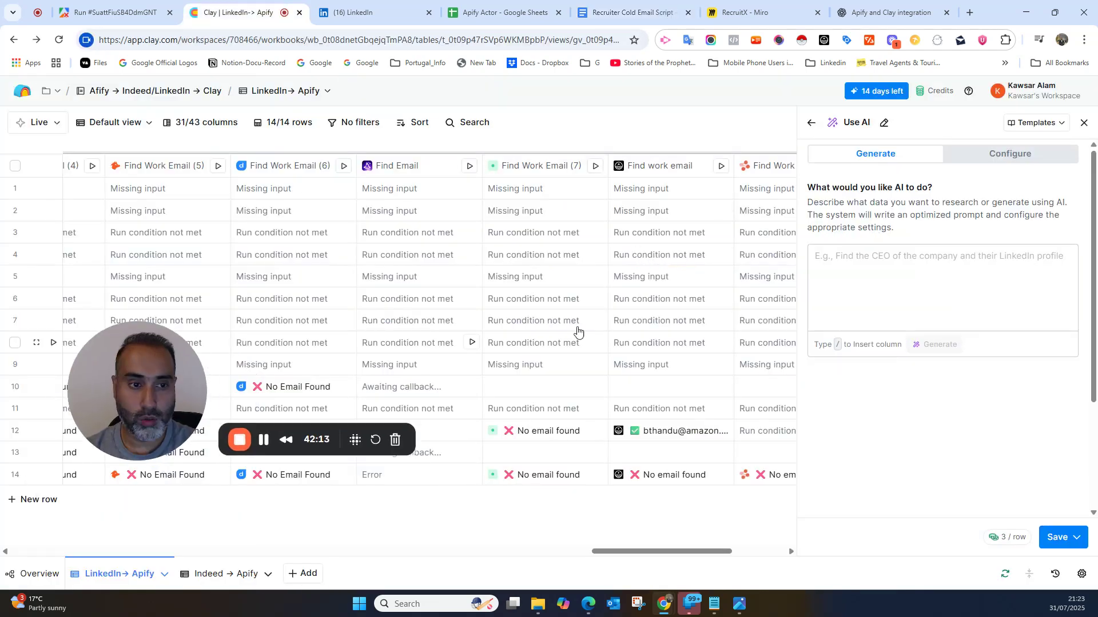
{"action": "left_click", "coordinate": [840, 270]}
{"action": "key", "text": "ctrl+v"}
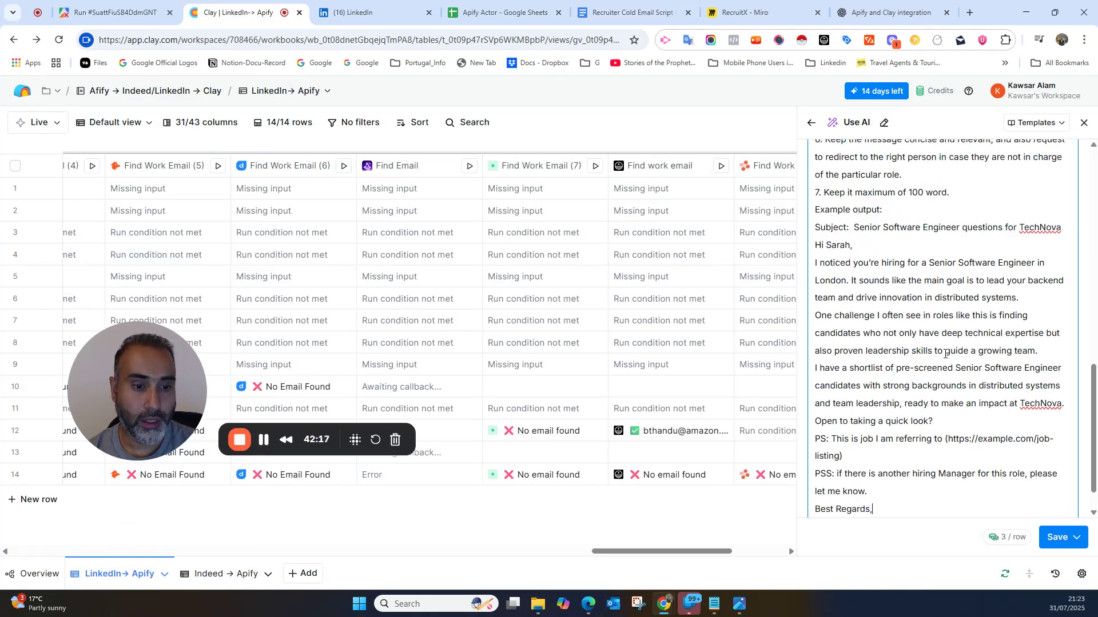
{"action": "scroll", "coordinate": [949, 353], "scroll_direction": "up", "scroll_amount": 15}
{"action": "scroll", "coordinate": [919, 335], "scroll_direction": "down", "scroll_amount": 8}
{"action": "scroll", "coordinate": [918, 335], "scroll_direction": "down", "scroll_amount": 4}
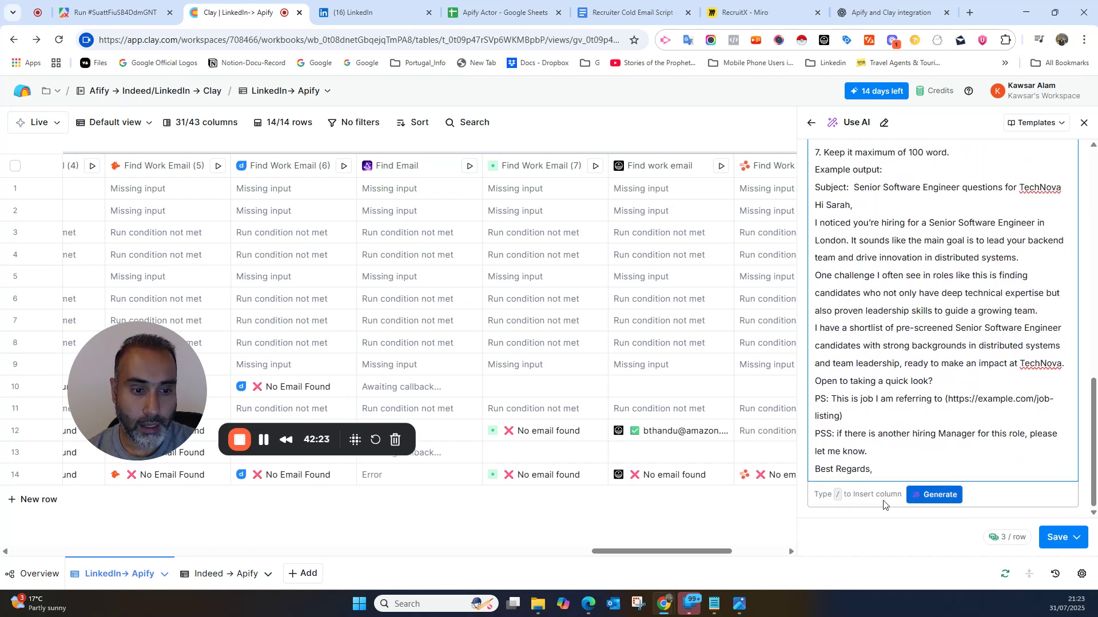
{"action": "left_click", "coordinate": [941, 496]}
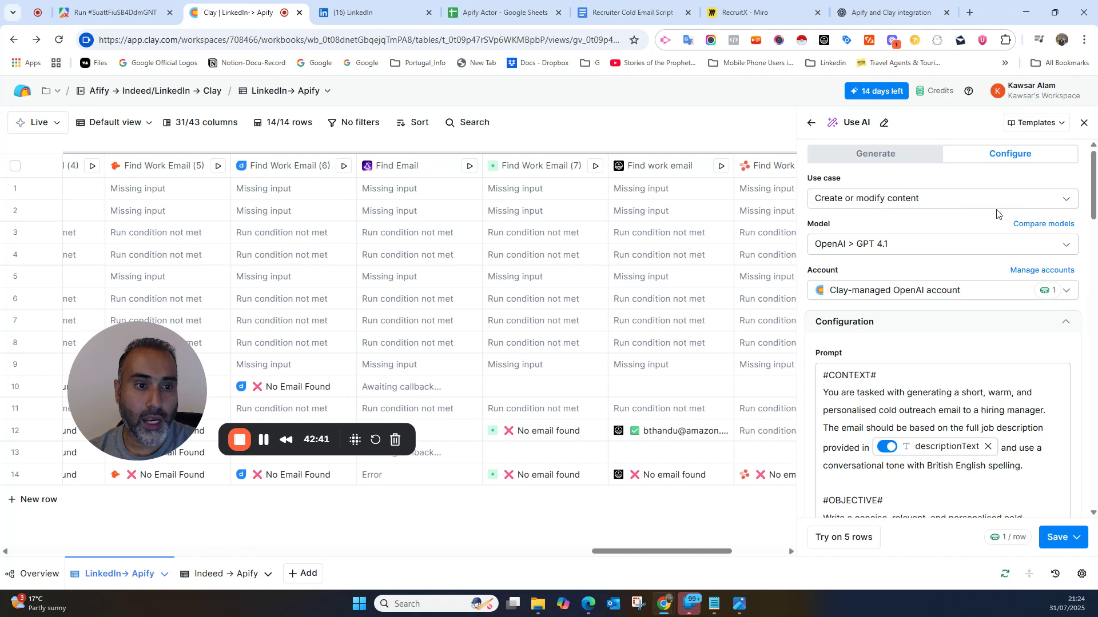
- Review the available use cases and AI models, keeping Create or modify content and OpenAI GPT 4.1
{"action": "left_click", "coordinate": [1055, 202]}
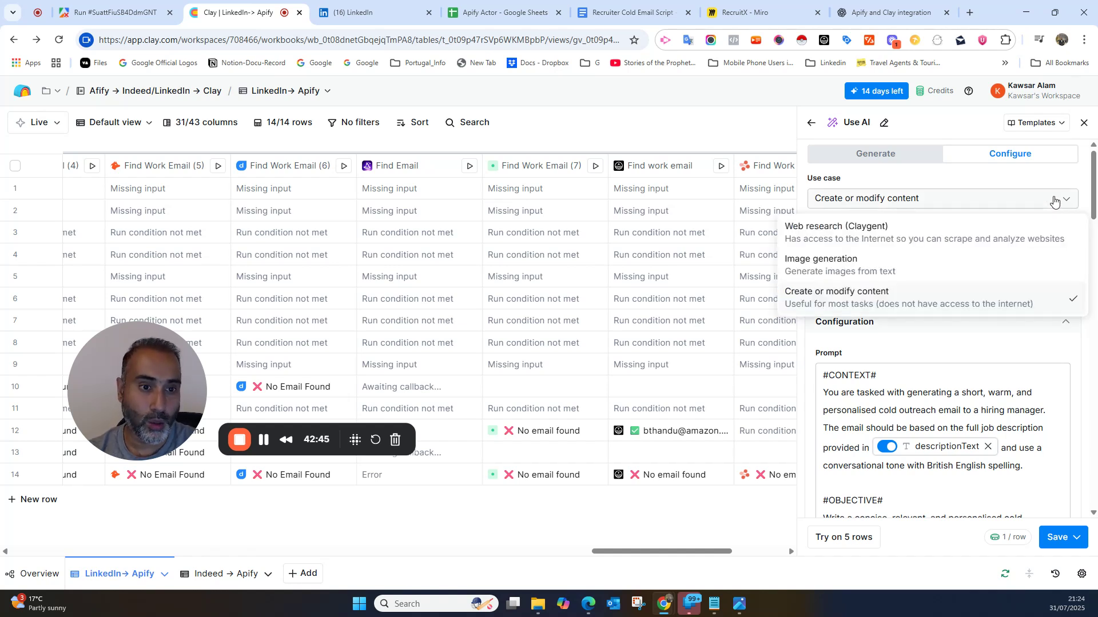
{"action": "left_click", "coordinate": [953, 129]}
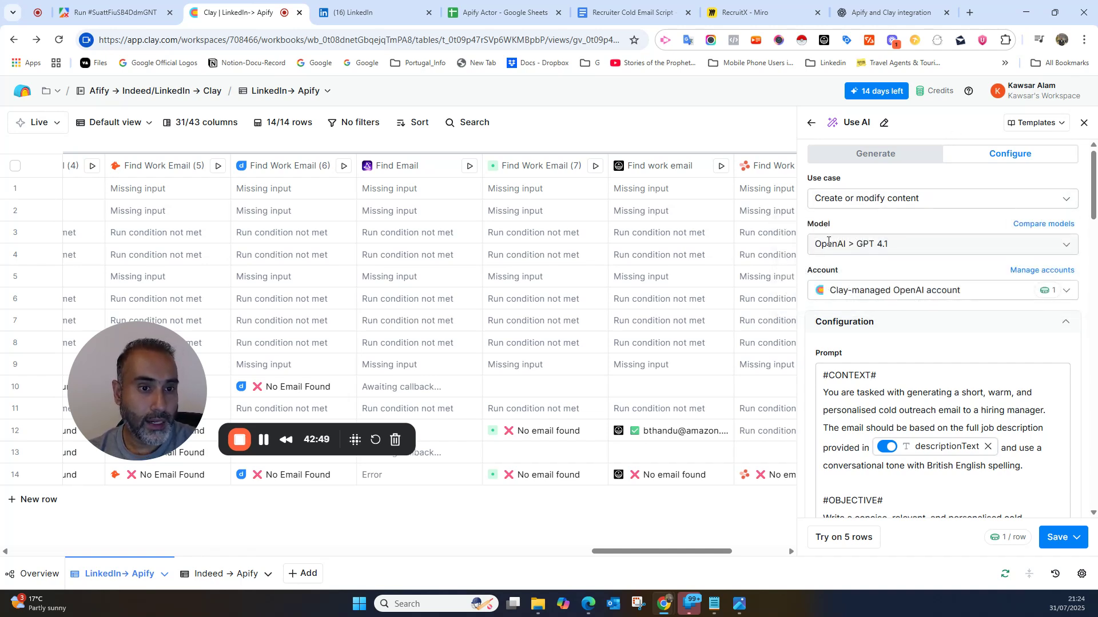
{"action": "left_click", "coordinate": [1067, 246]}
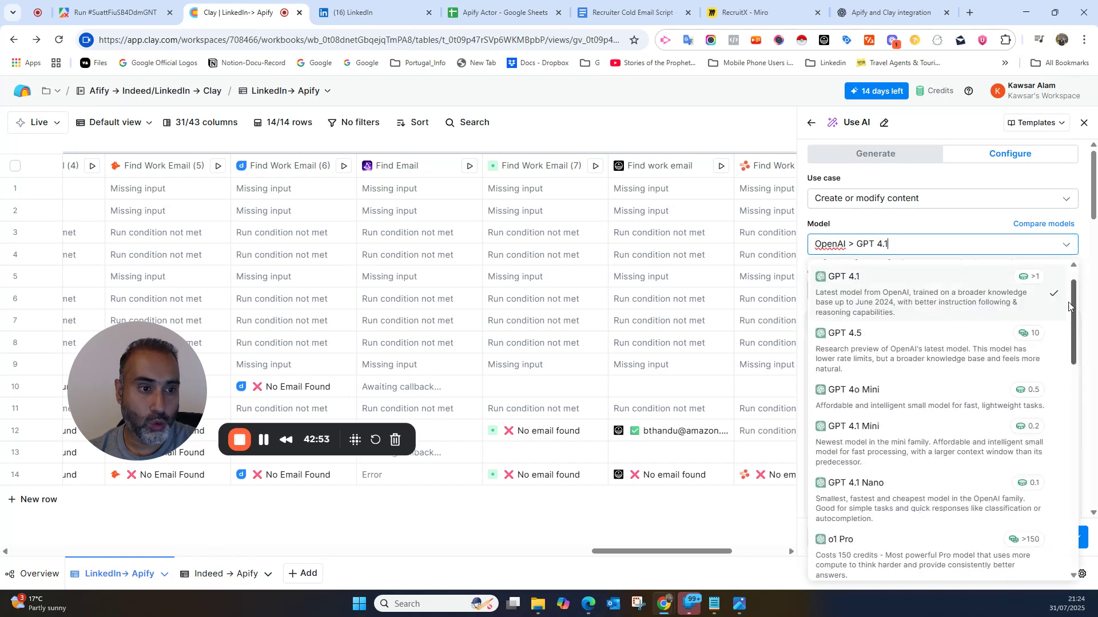
{"action": "scroll", "coordinate": [1075, 392], "scroll_direction": "down", "scroll_amount": 5}
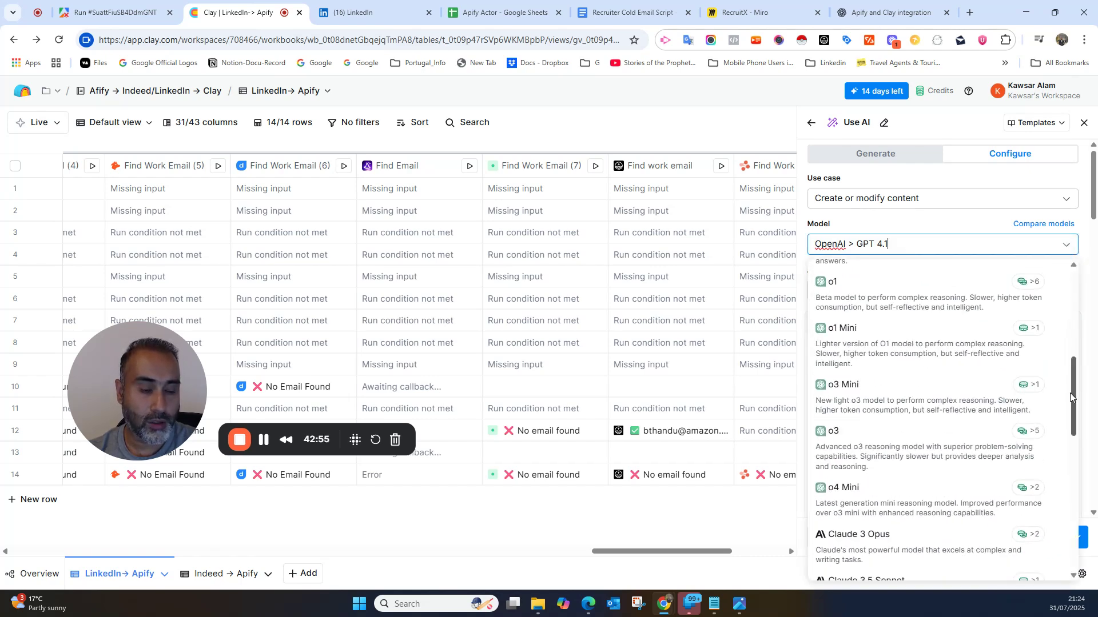
{"action": "scroll", "coordinate": [1075, 392], "scroll_direction": "up", "scroll_amount": 6}
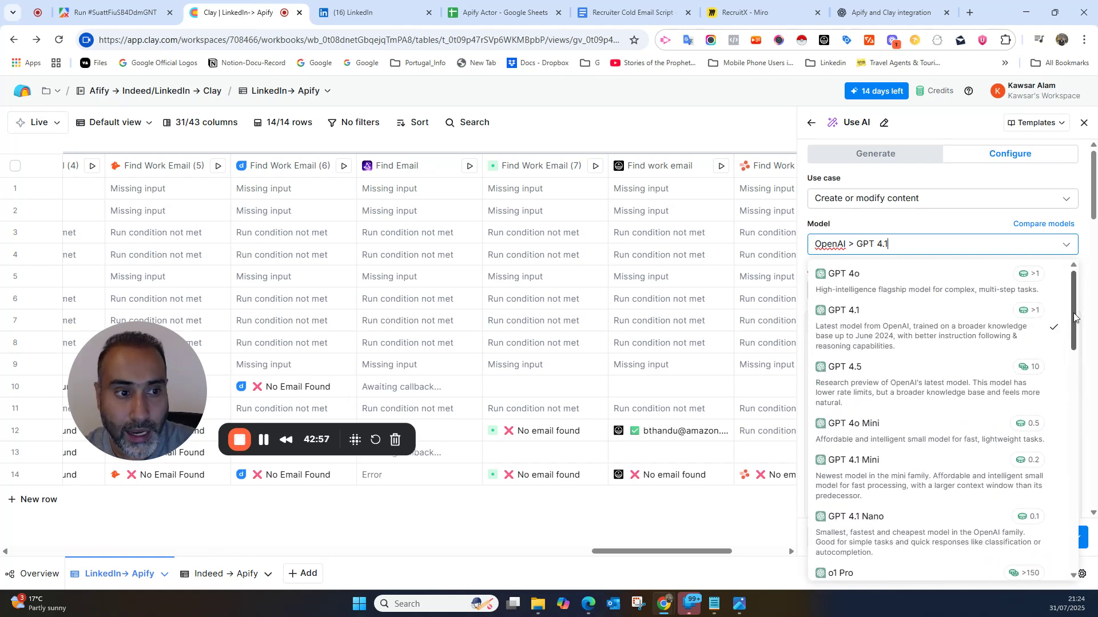
{"action": "left_click", "coordinate": [968, 215]}
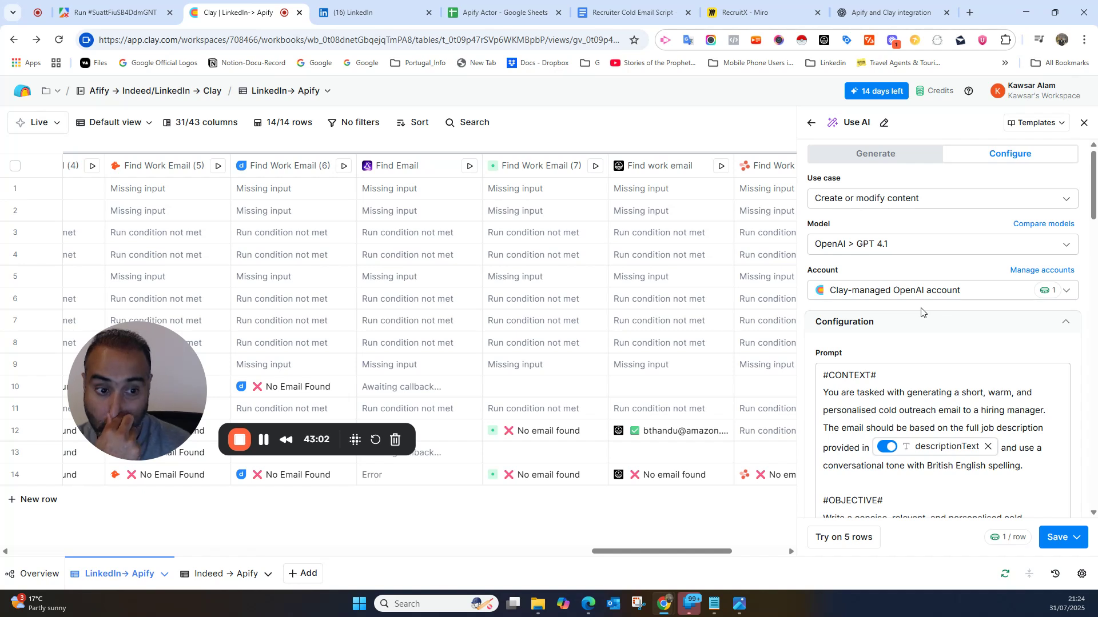
- Examine the generated prompt and compare its inserted column variables, such as descriptionText, with the table's columns
{"action": "scroll", "coordinate": [1078, 343], "scroll_direction": "down", "scroll_amount": 4}
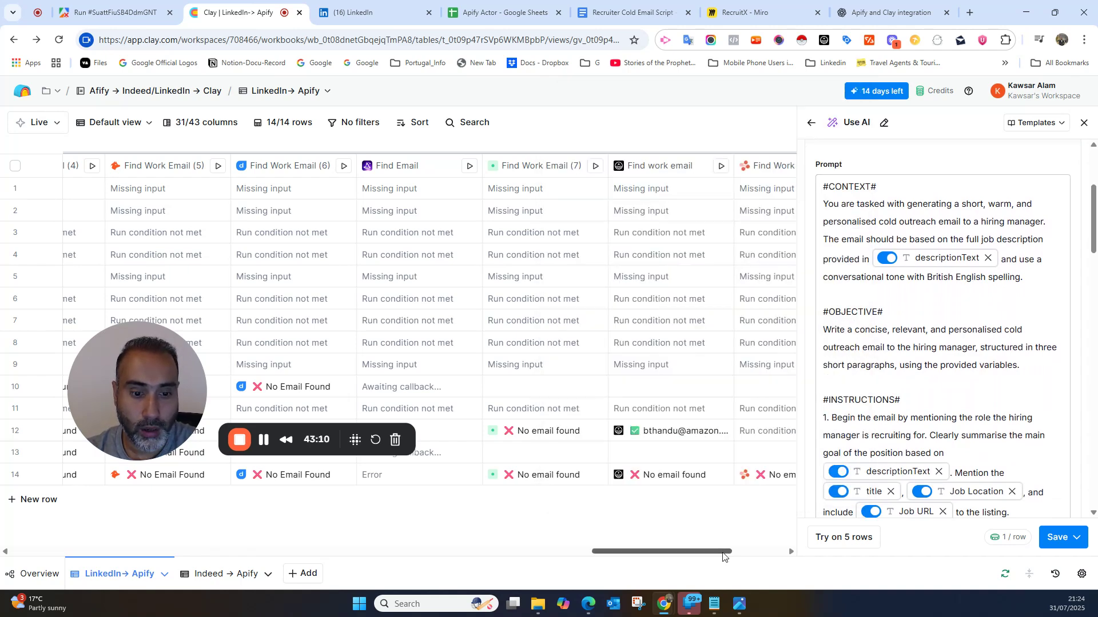
{"action": "left_click_drag", "start_coordinate": [722, 552], "coordinate": [245, 572]}
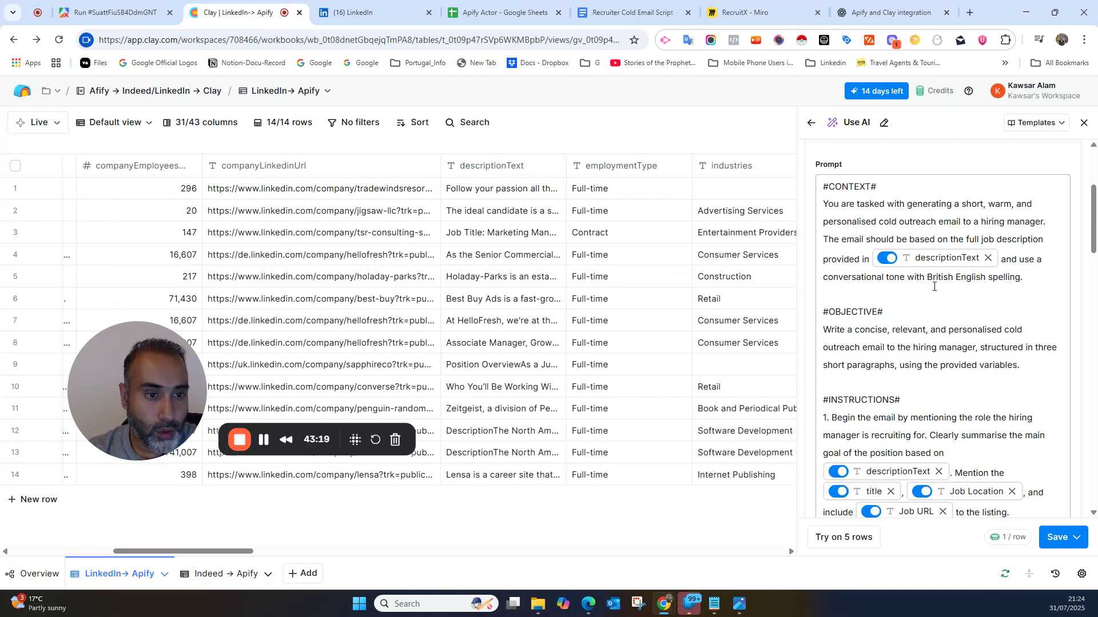
{"action": "scroll", "coordinate": [933, 310], "scroll_direction": "down", "scroll_amount": 3}
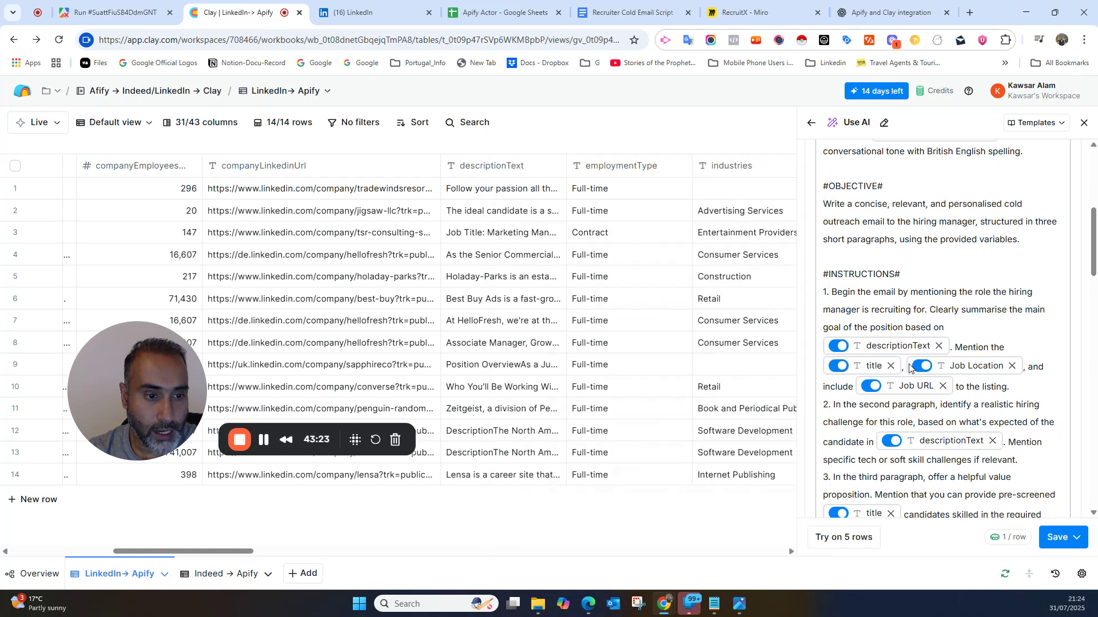
{"action": "mouse_move", "coordinate": [979, 365]}
{"action": "scroll", "coordinate": [972, 354], "scroll_direction": "down", "scroll_amount": 3}
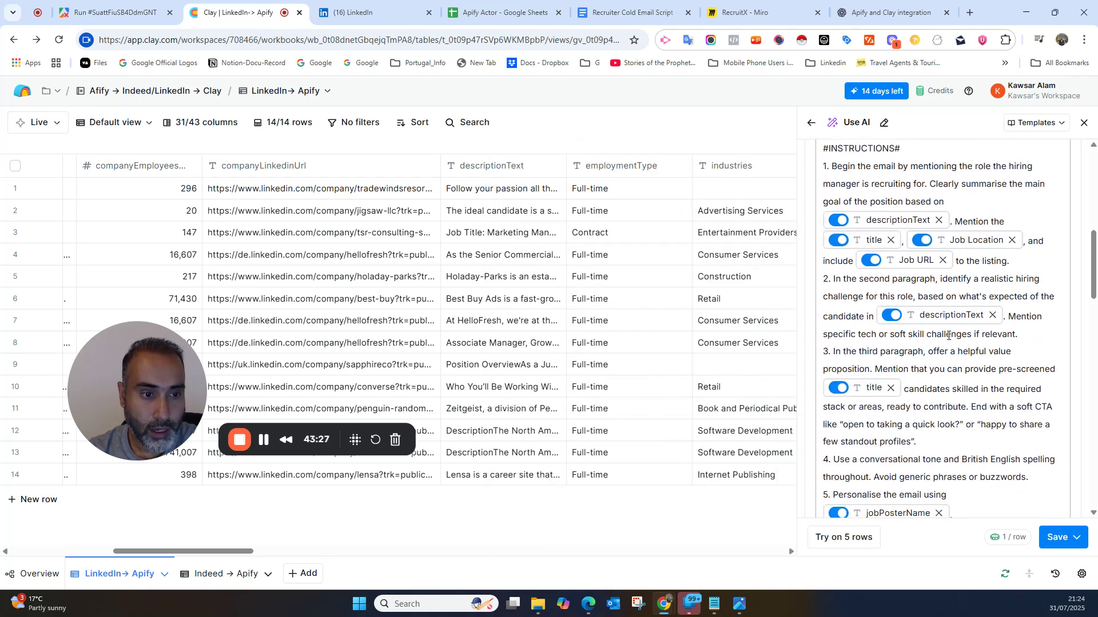
{"action": "scroll", "coordinate": [949, 336], "scroll_direction": "down", "scroll_amount": 1}
{"action": "scroll", "coordinate": [966, 332], "scroll_direction": "down", "scroll_amount": 4}
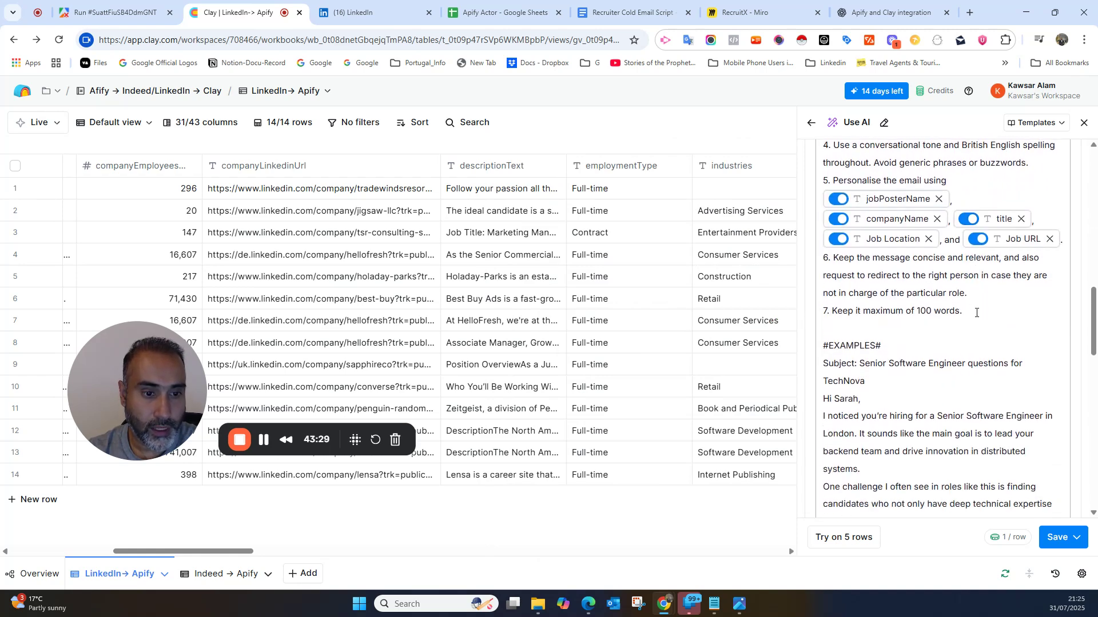
{"action": "scroll", "coordinate": [958, 369], "scroll_direction": "down", "scroll_amount": 4}
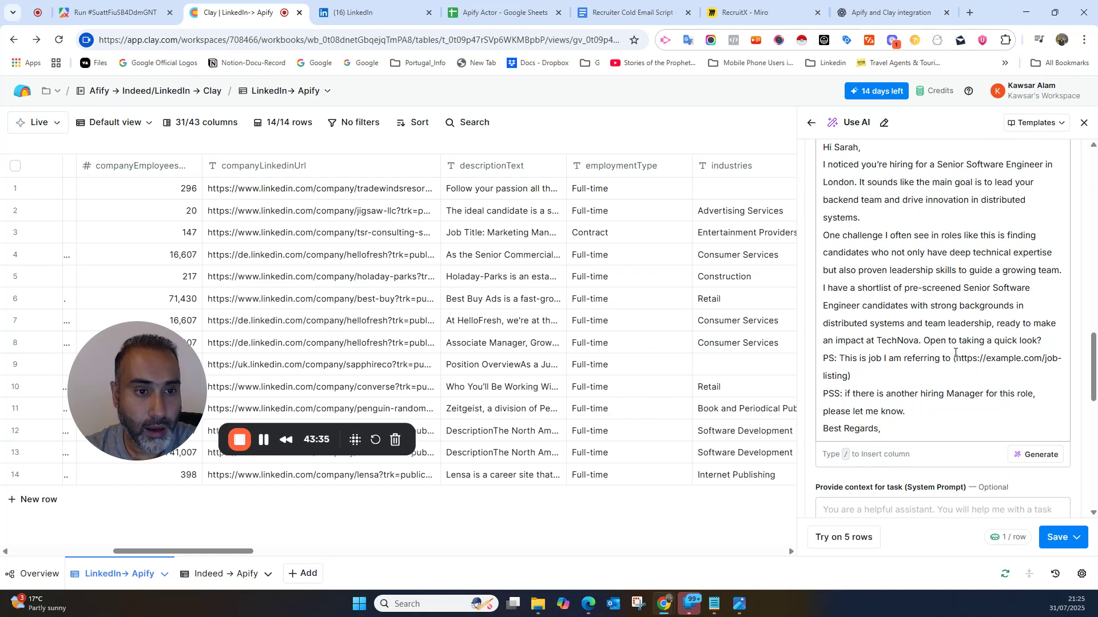
{"action": "scroll", "coordinate": [952, 350], "scroll_direction": "up", "scroll_amount": 5}
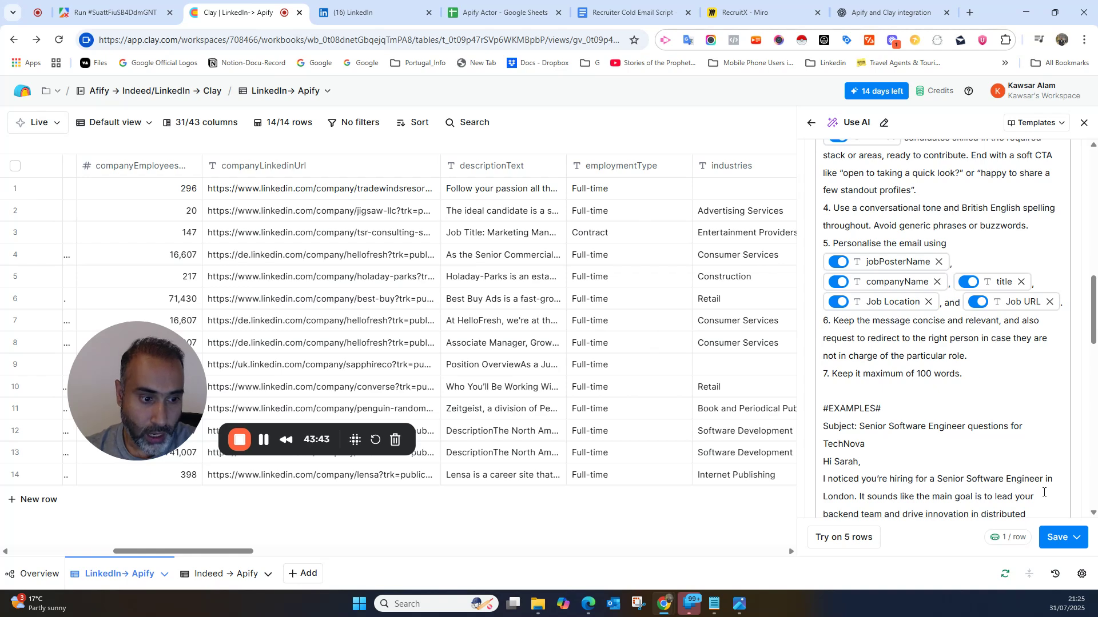
- Save the Use AI email-draft column and run it on the 14 rows in this view
{"action": "left_click", "coordinate": [1076, 539]}
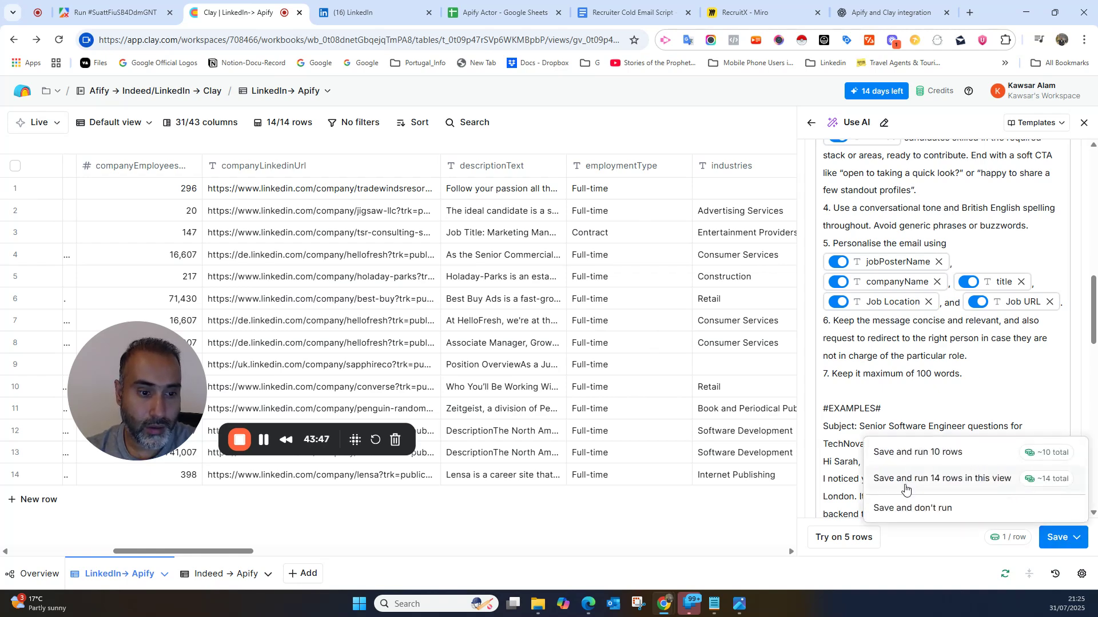
{"action": "left_click", "coordinate": [947, 485]}
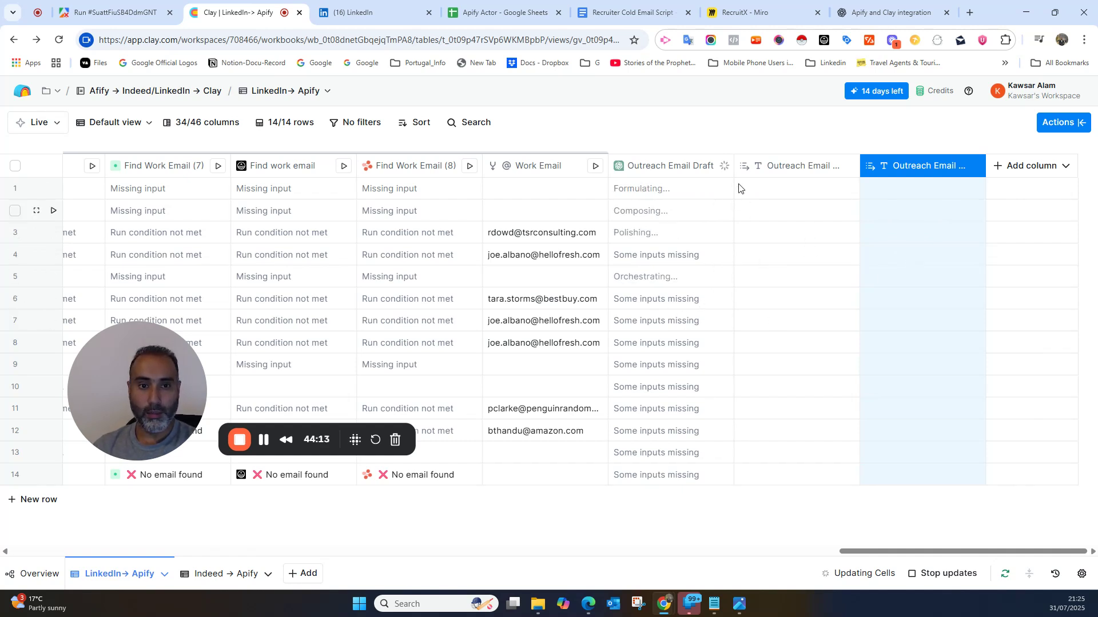
{"action": "left_click", "coordinate": [264, 439]}
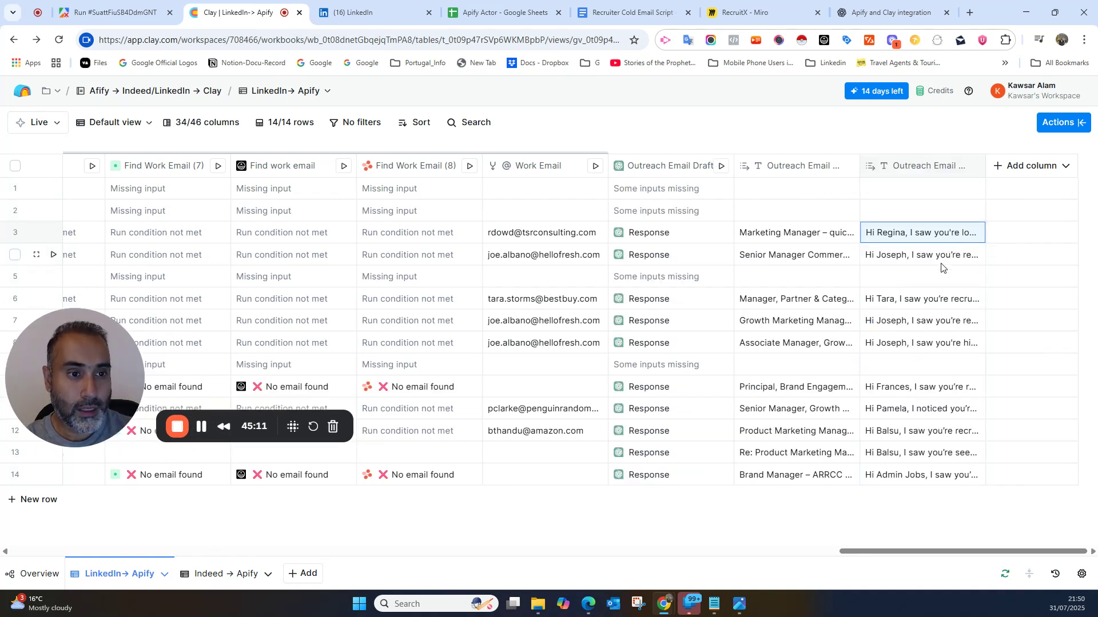
- Read the full generated email body for row 4, checking the job title and skills it mentions, and close it
{"action": "left_click", "coordinate": [962, 259]}
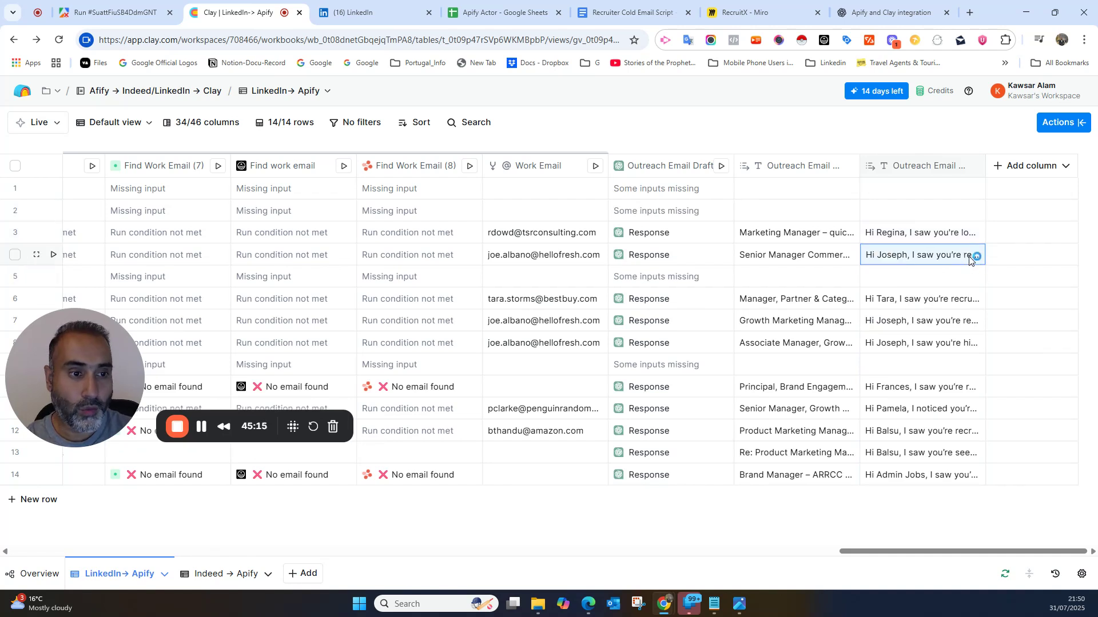
{"action": "triple_click", "coordinate": [963, 256]}
{"action": "left_click", "coordinate": [1027, 309]}
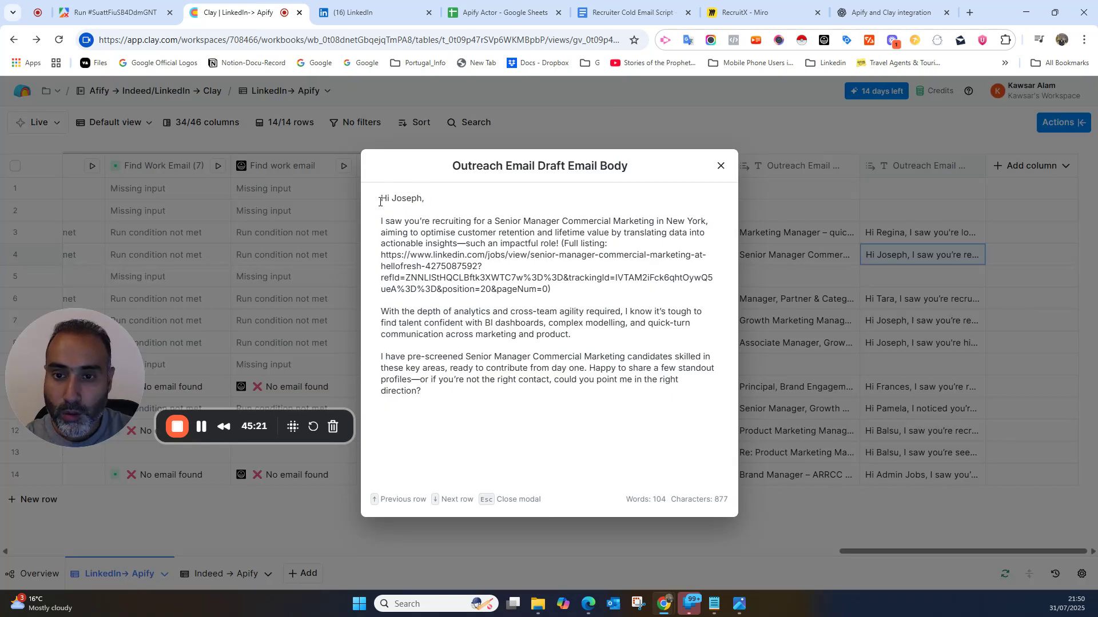
{"action": "left_click_drag", "start_coordinate": [379, 201], "coordinate": [641, 225]}
{"action": "left_click", "coordinate": [474, 220]}
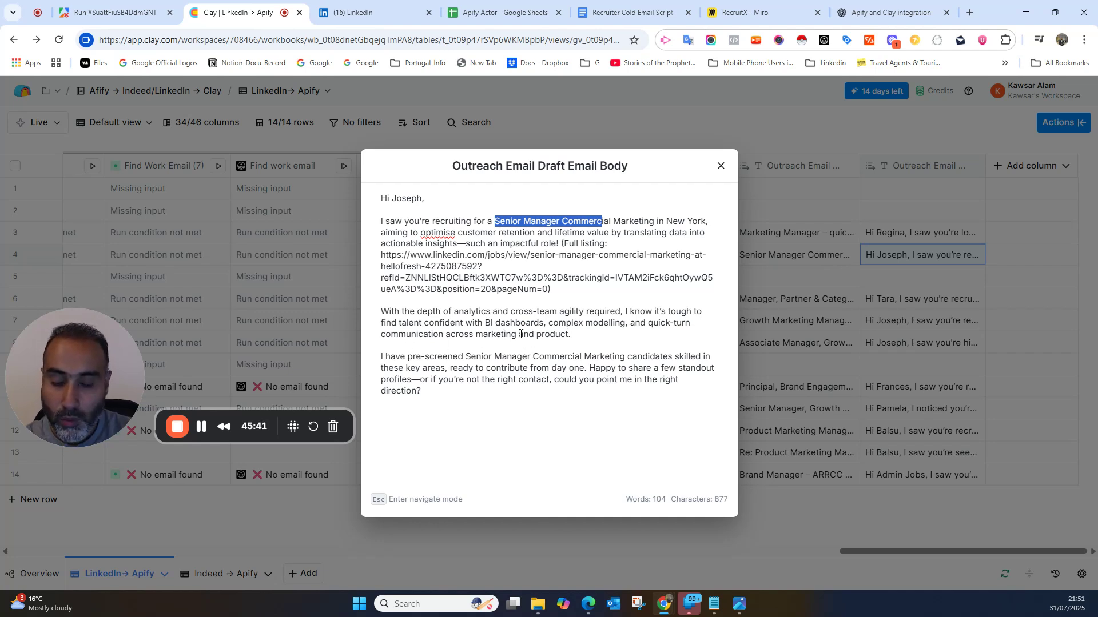
{"action": "left_click_drag", "start_coordinate": [495, 323], "coordinate": [603, 324]}
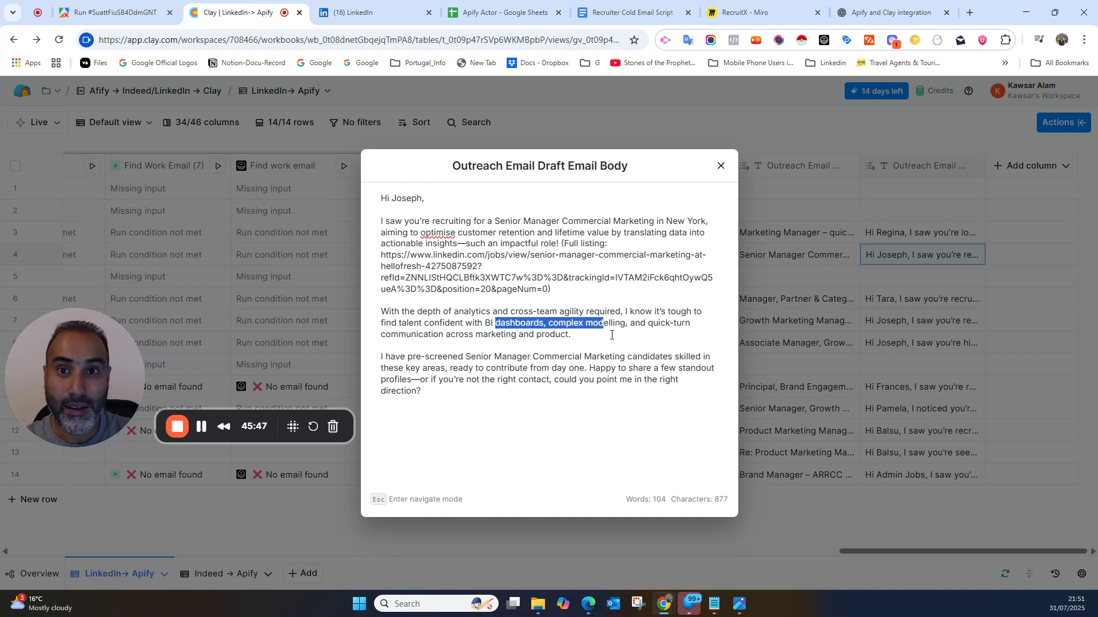
{"action": "left_click", "coordinate": [530, 341]}
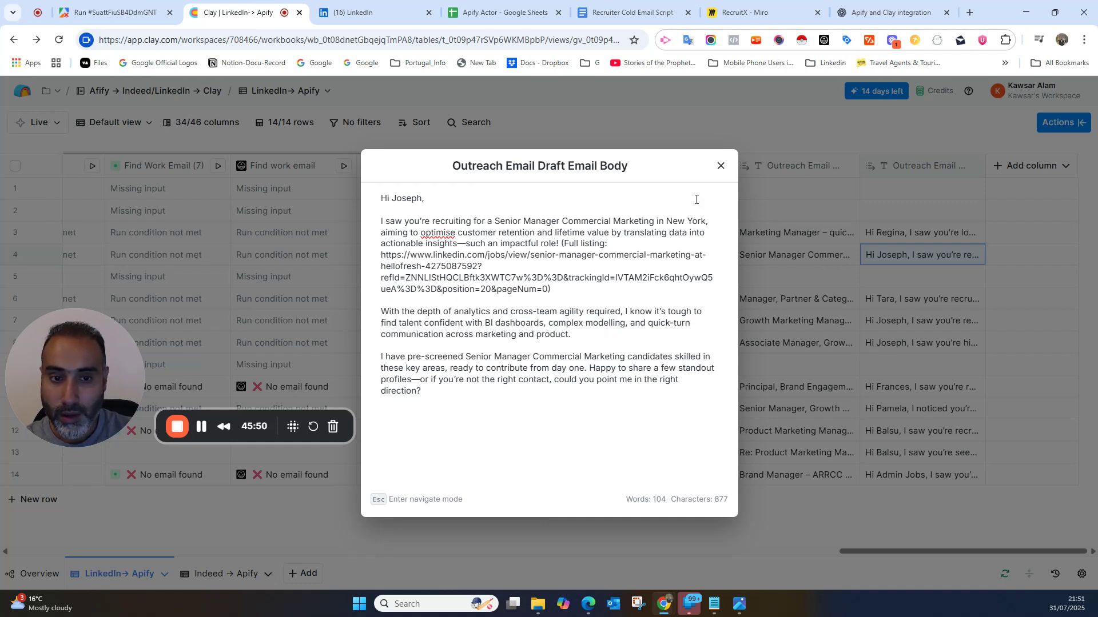
{"action": "left_click", "coordinate": [721, 165]}
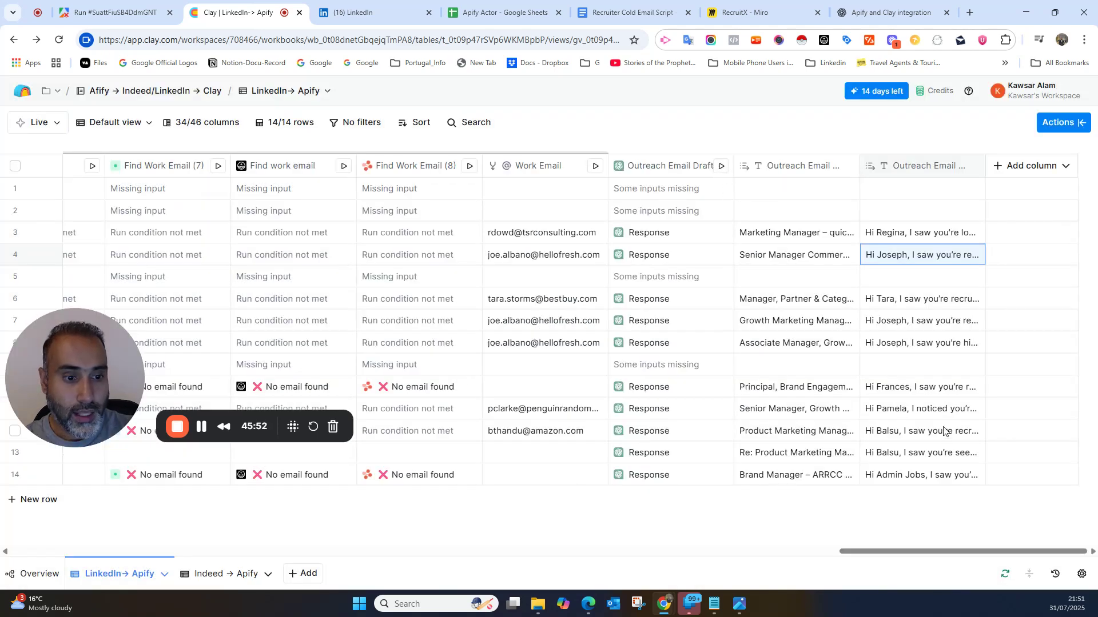
- Open the full generated email body for row 13, the NAS Marketing role in Seattle
{"action": "left_click", "coordinate": [927, 453]}
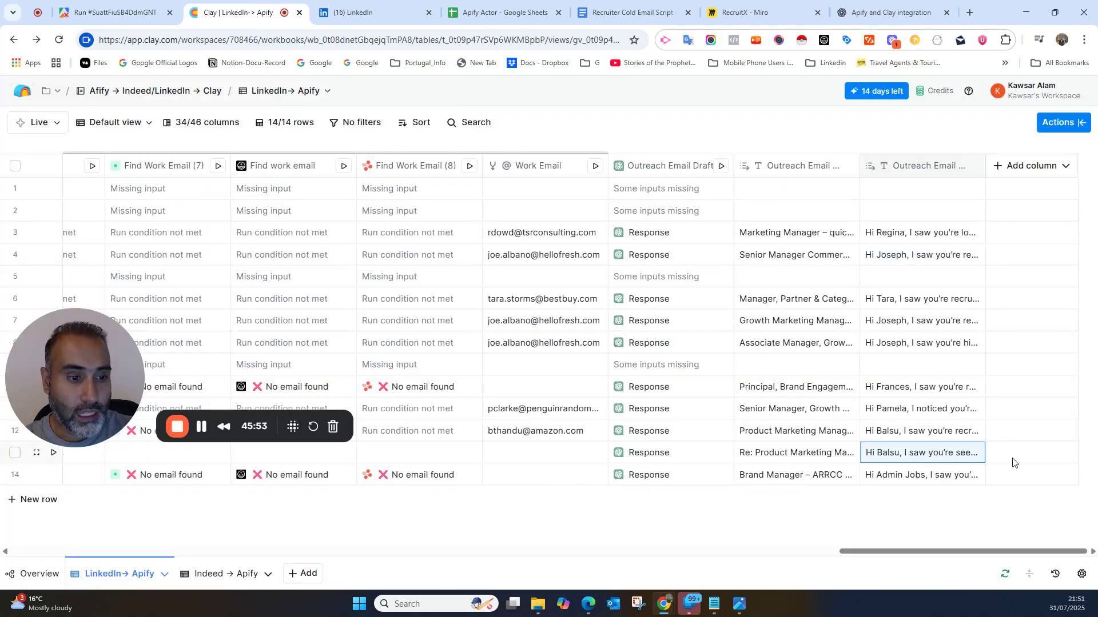
{"action": "double_click", "coordinate": [965, 458]}
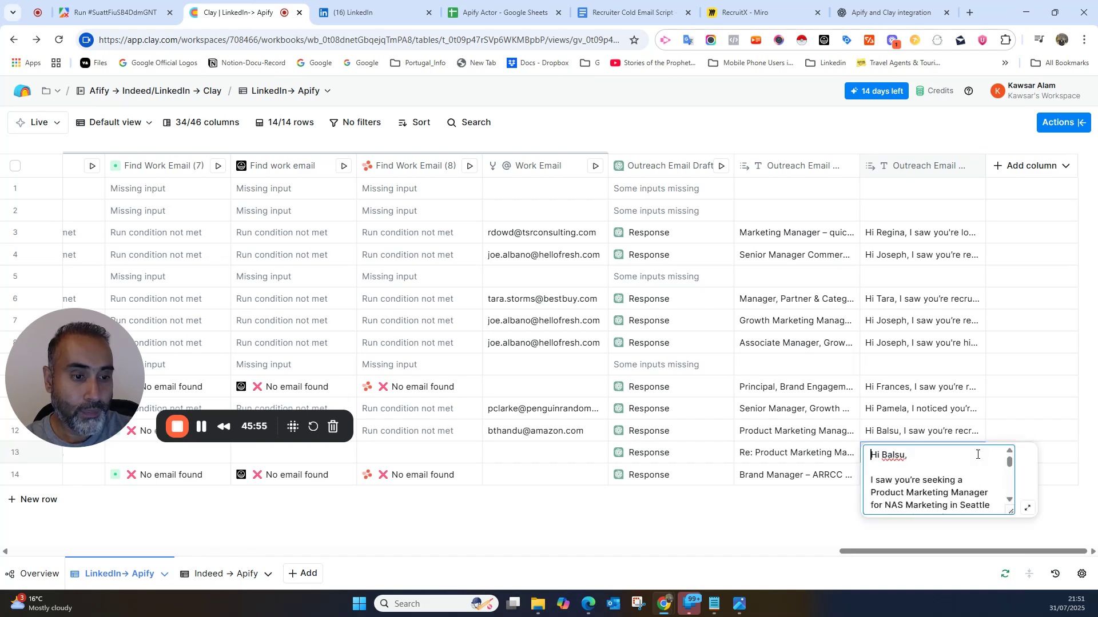
{"action": "left_click", "coordinate": [1028, 510]}
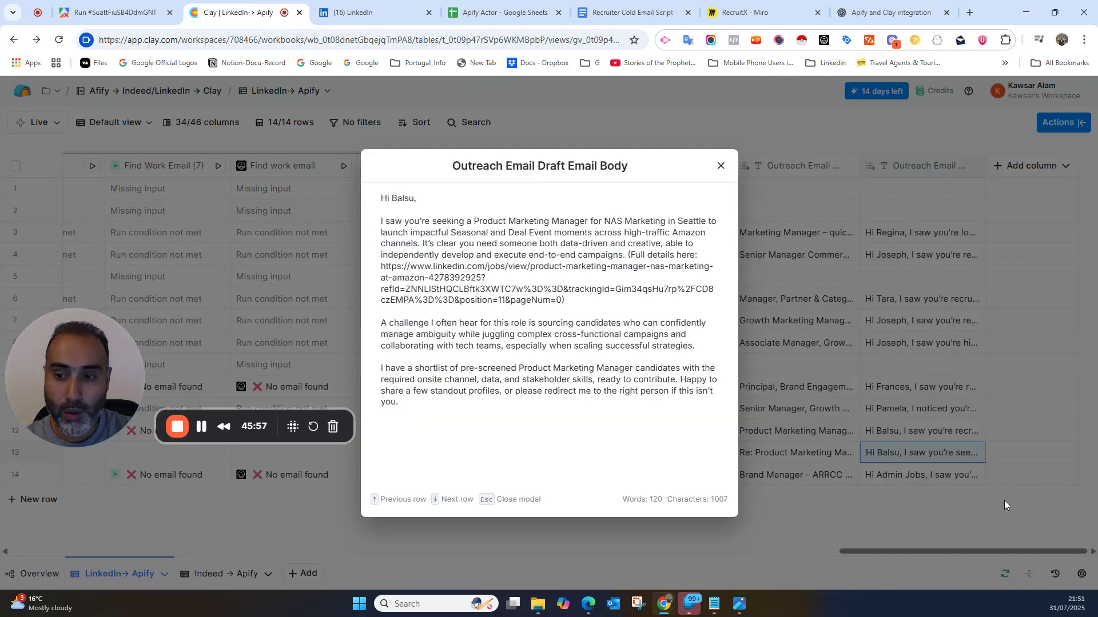
- Check the example email's closing lines in the Recruiter Cold Email Script document, return to Clay, and close the row 13 email body
{"action": "left_click", "coordinate": [619, 10]}
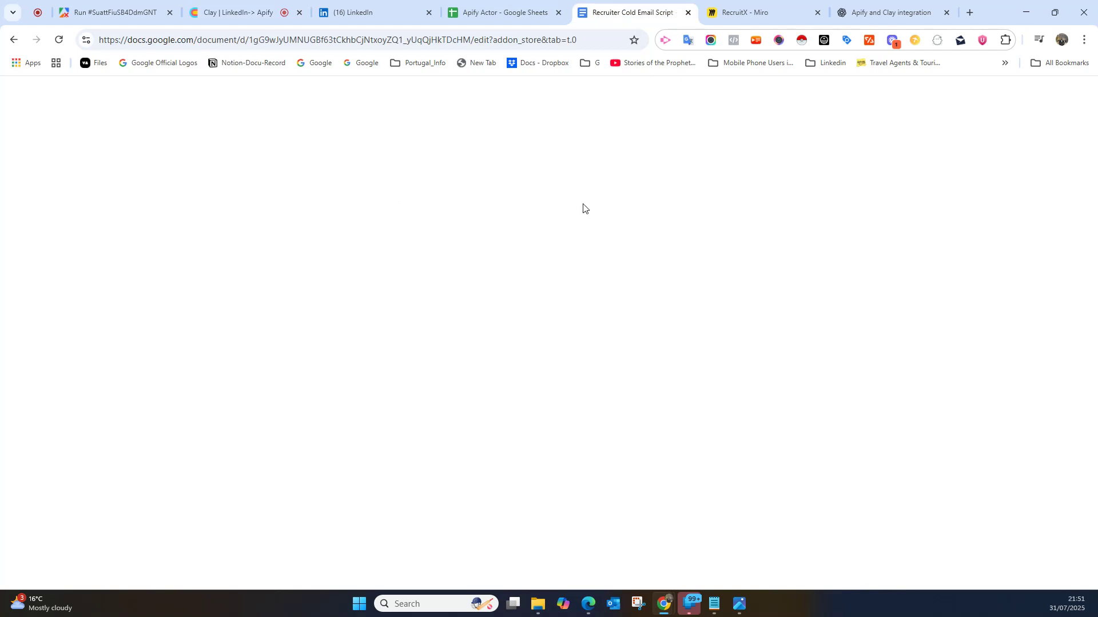
{"action": "left_click", "coordinate": [577, 249]}
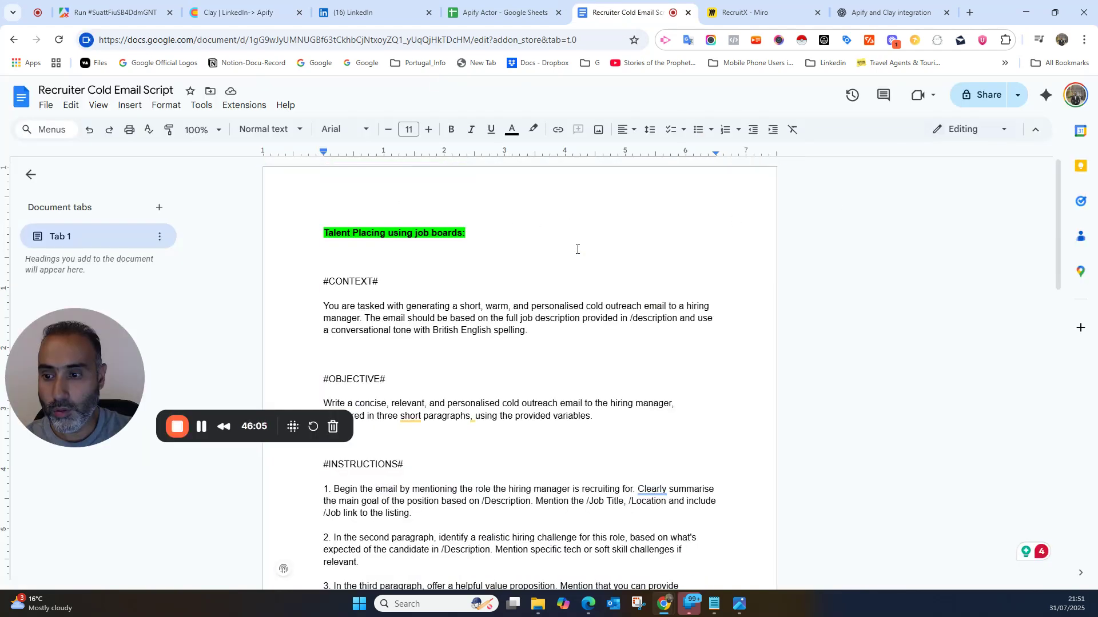
{"action": "scroll", "coordinate": [577, 249], "scroll_direction": "down", "scroll_amount": 20}
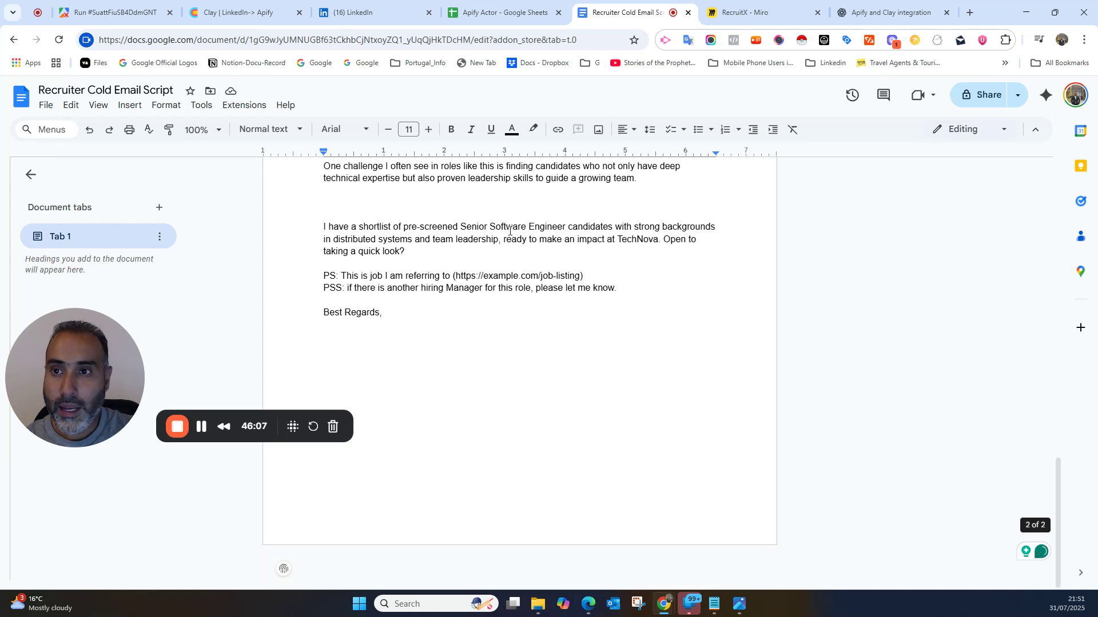
{"action": "left_click", "coordinate": [220, 11]}
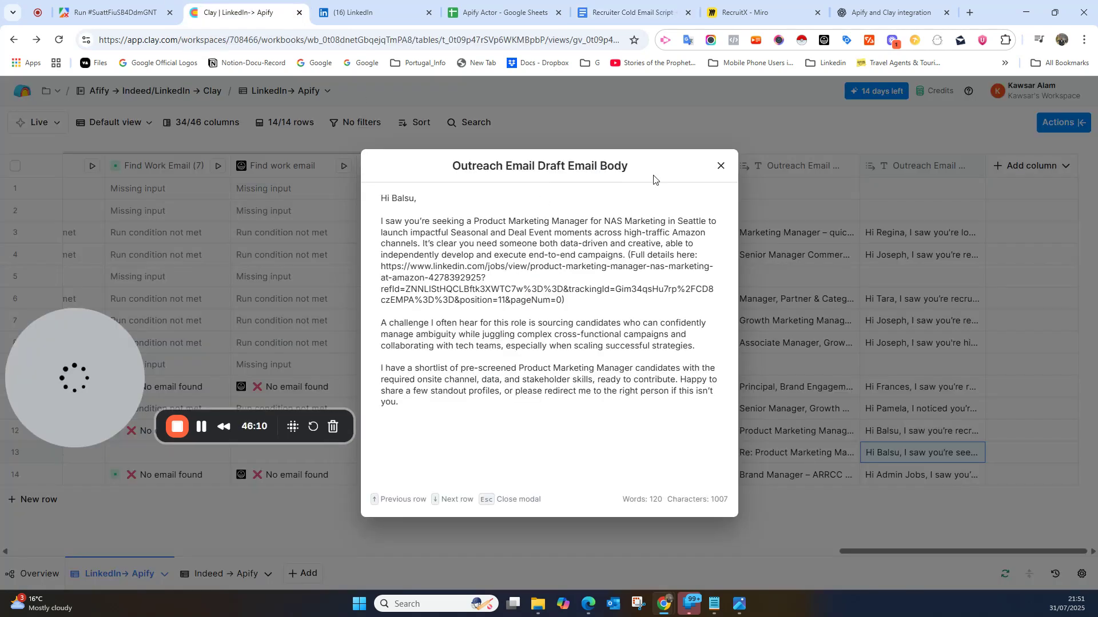
{"action": "left_click", "coordinate": [720, 171]}
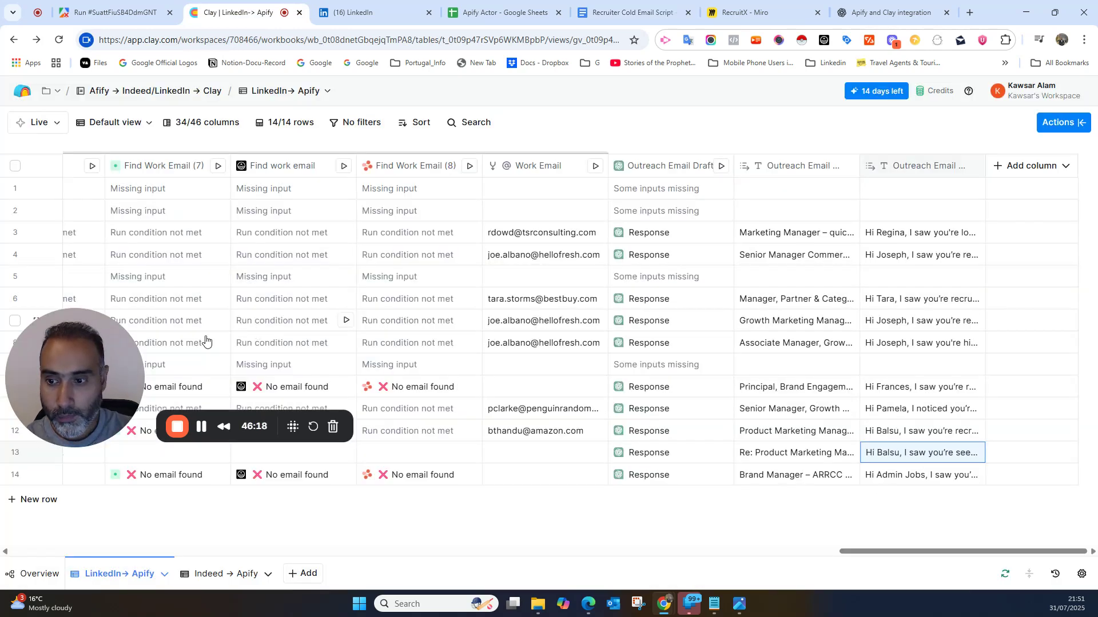
{"action": "left_click_drag", "start_coordinate": [126, 351], "coordinate": [385, 286]}
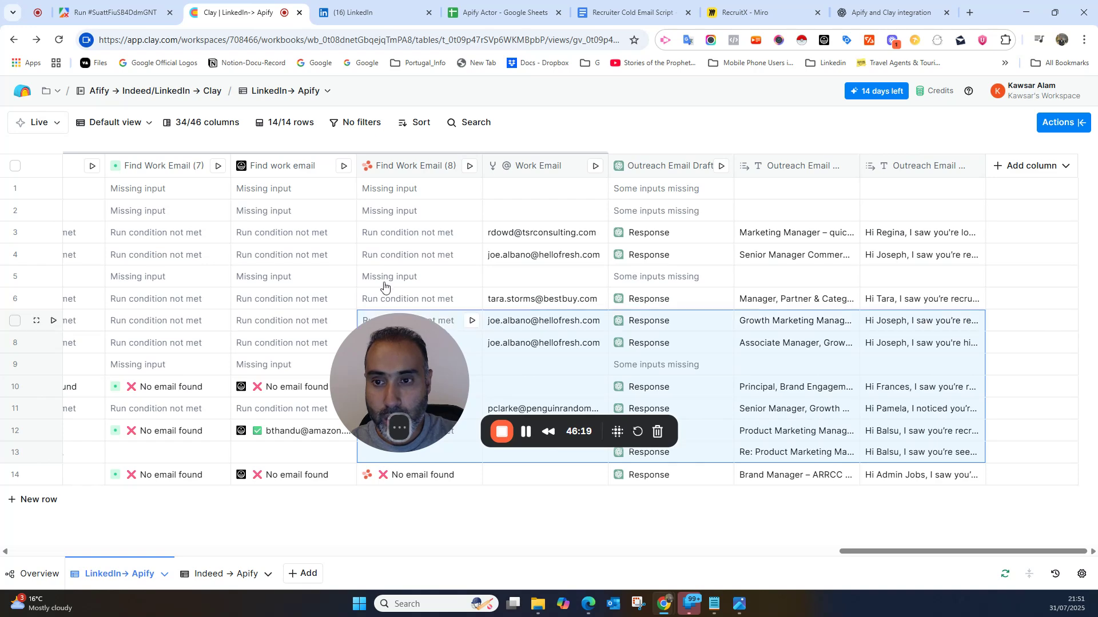
{"action": "left_click_drag", "start_coordinate": [858, 552], "coordinate": [896, 560]}
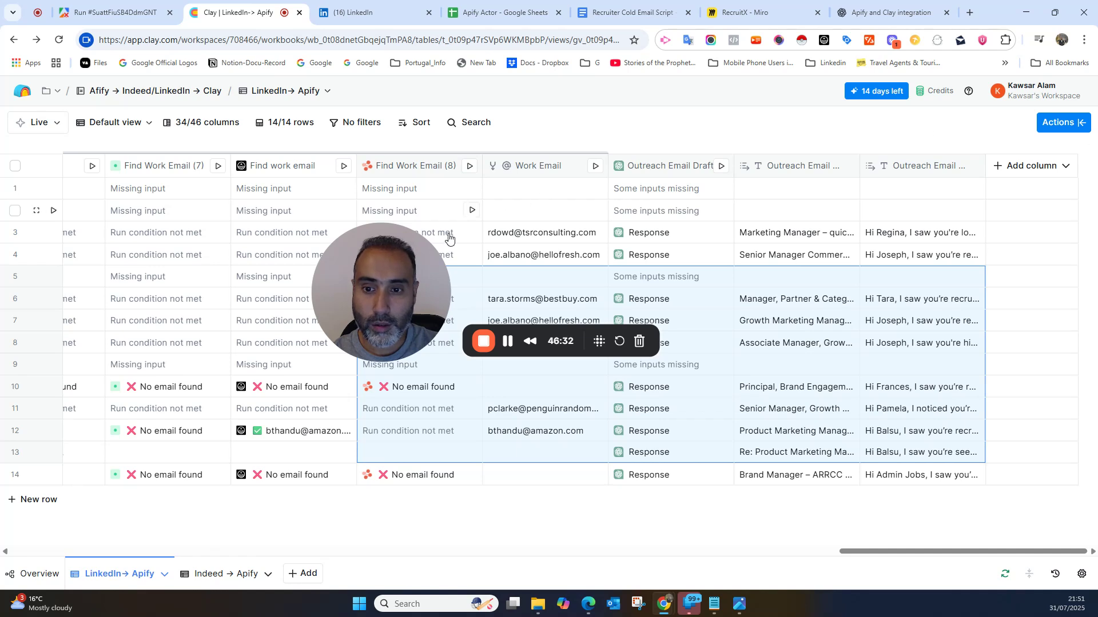
{"action": "left_click_drag", "start_coordinate": [359, 265], "coordinate": [182, 253]}
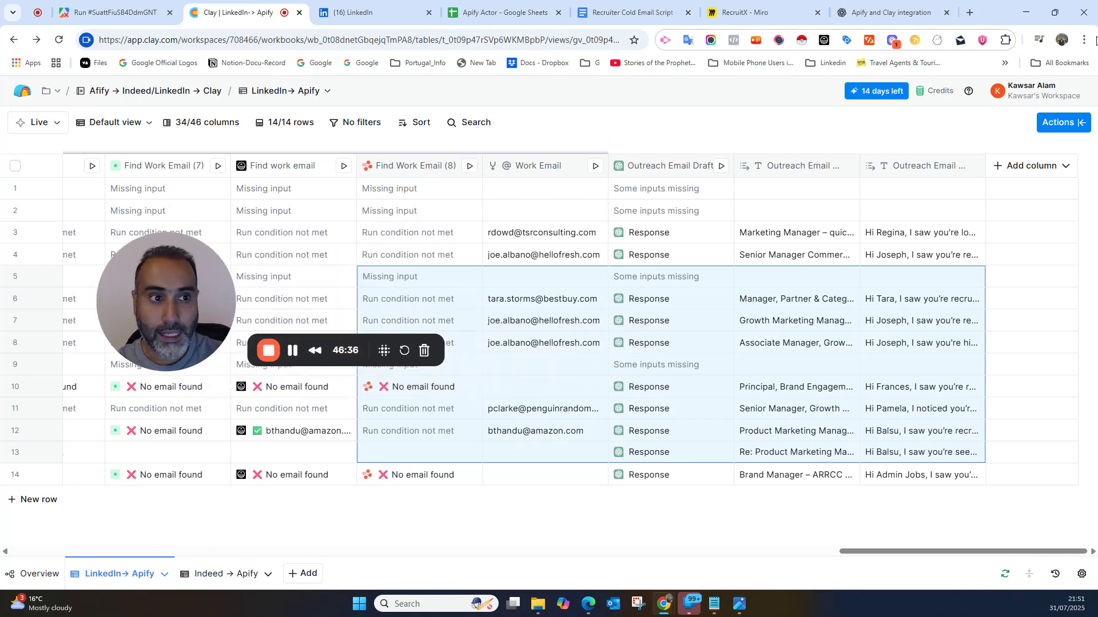
- Search the available table actions for LinkedIN
{"action": "left_click", "coordinate": [1054, 130]}
{"action": "left_click", "coordinate": [889, 151]}
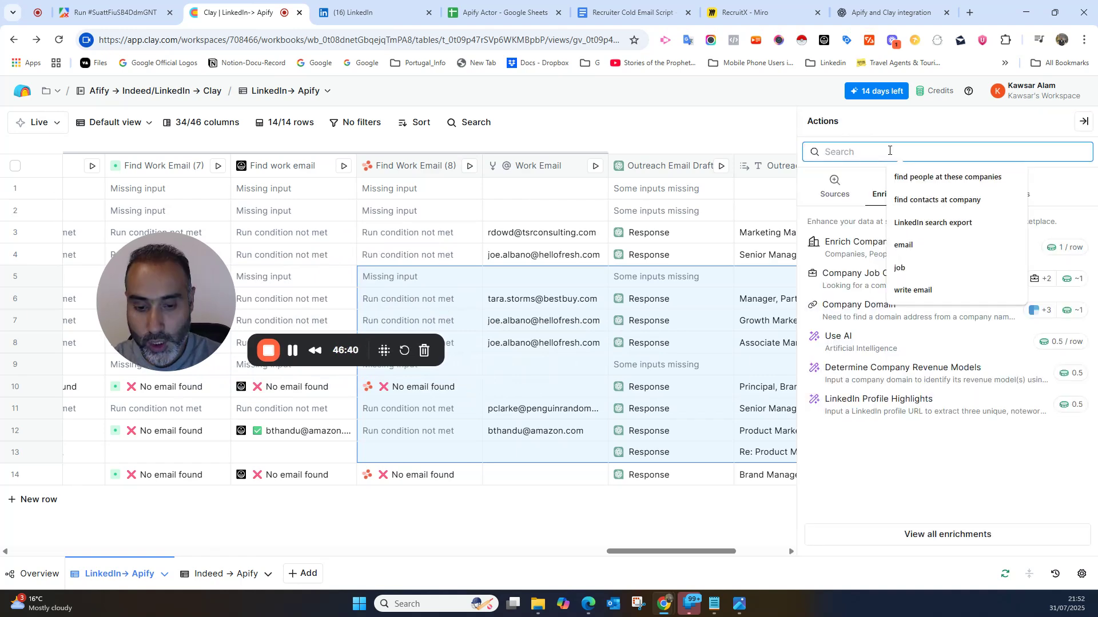
{"action": "type", "text": "i"}
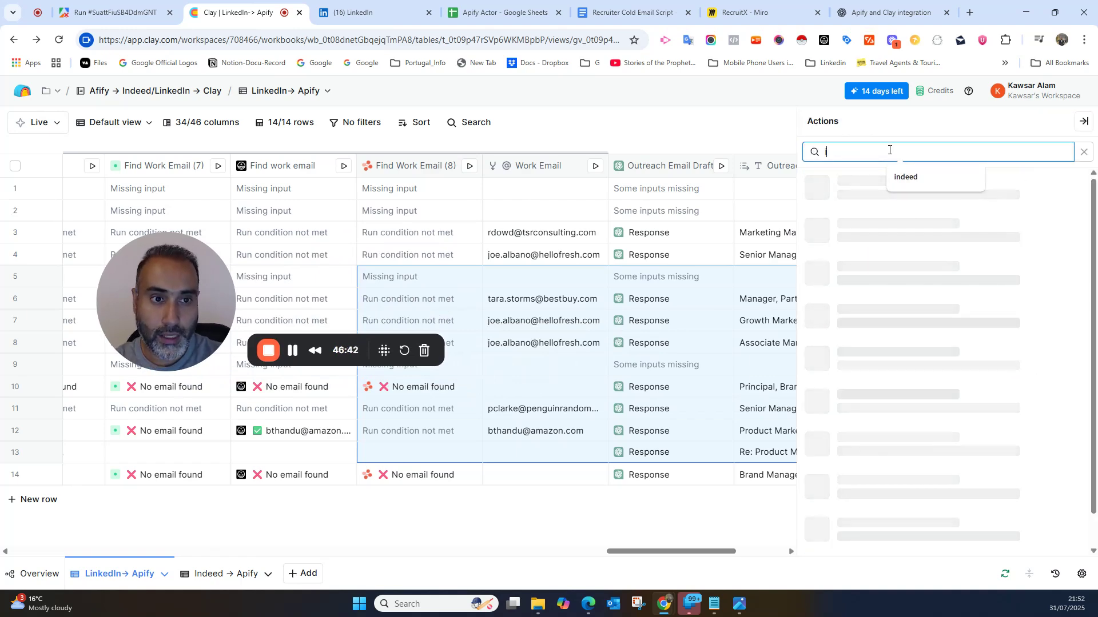
{"action": "type", "text": "ink"}
{"action": "type", "text": "e"}
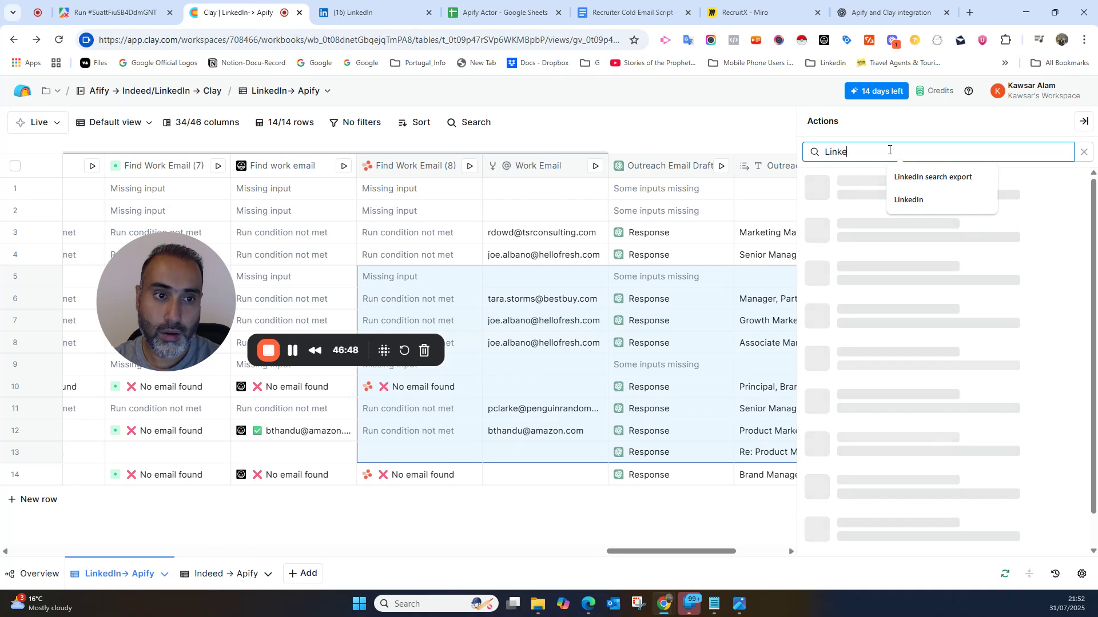
{"action": "type", "text": "dIN"}
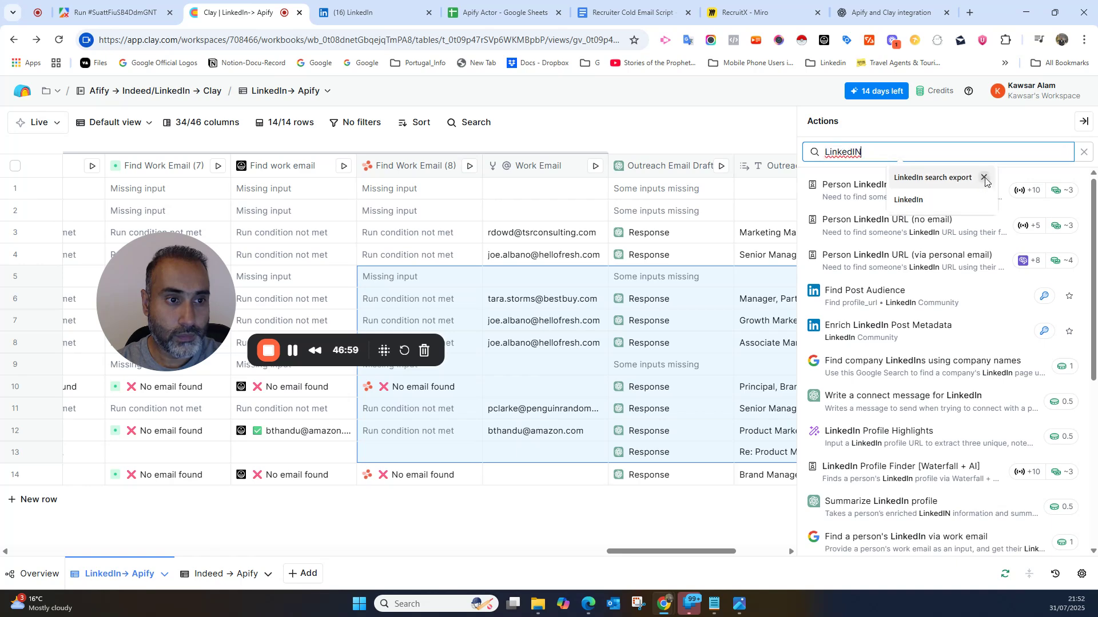
{"action": "left_click", "coordinate": [995, 134]}
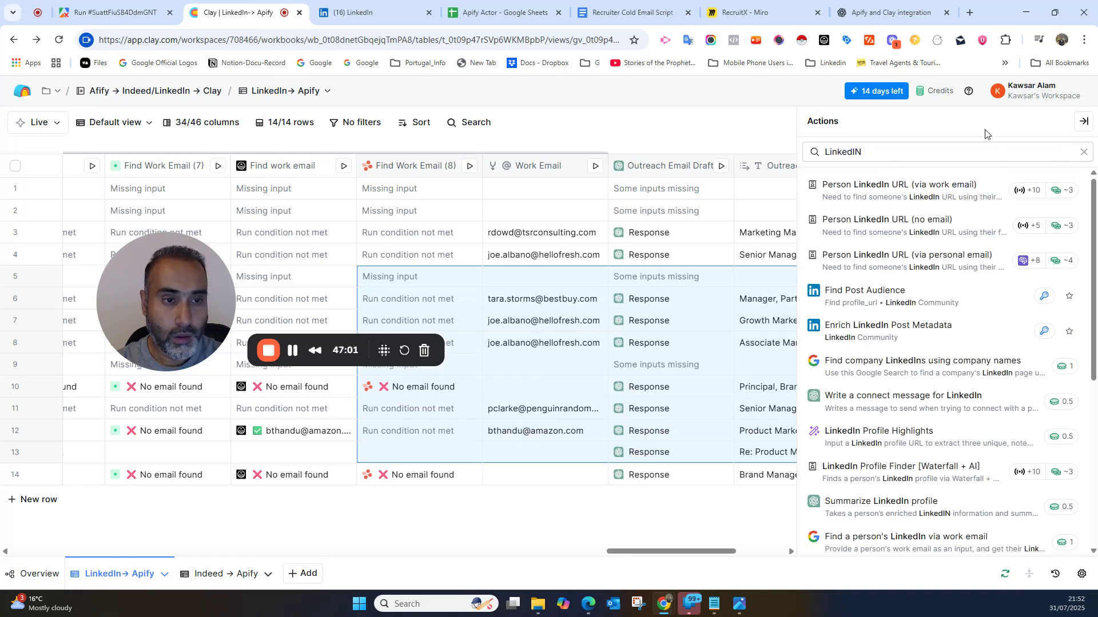
- Narrow the action search to "LinkedIn connec" and look through the matching enrichments for a connection message template
{"action": "left_click", "coordinate": [937, 150]}
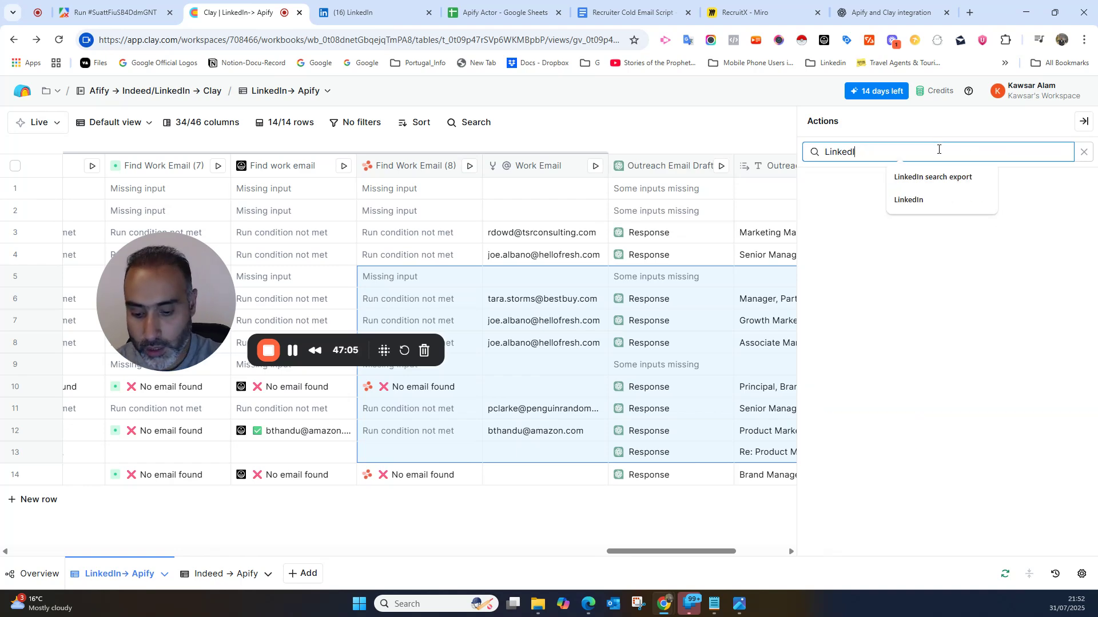
{"action": "key", "text": "BackSpace"}
{"action": "type", "text": "n co"}
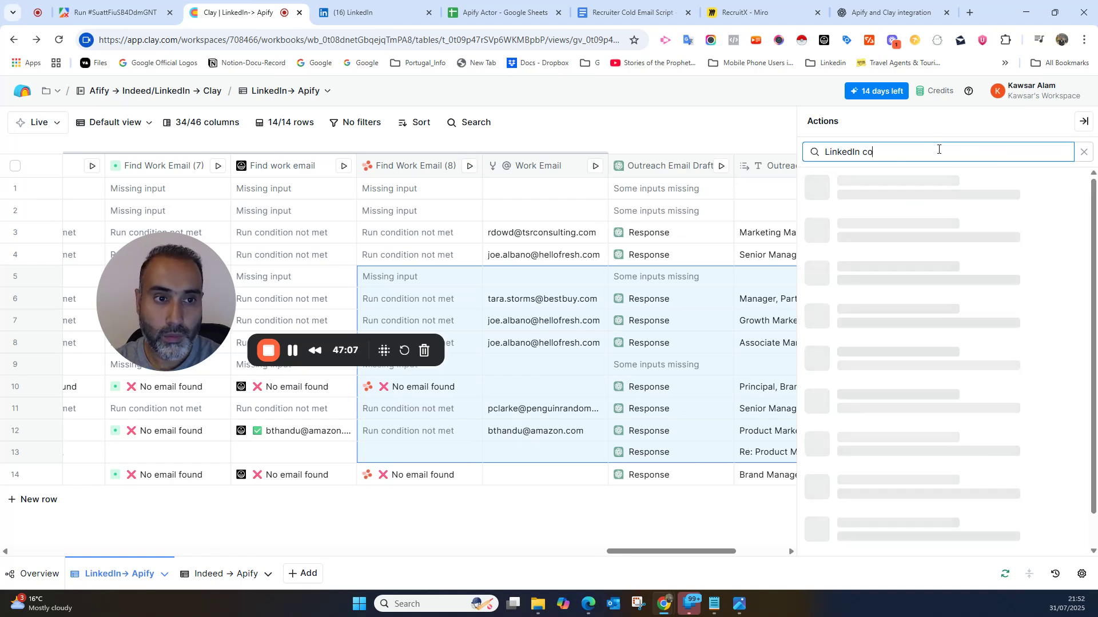
{"action": "type", "text": "nnec"}
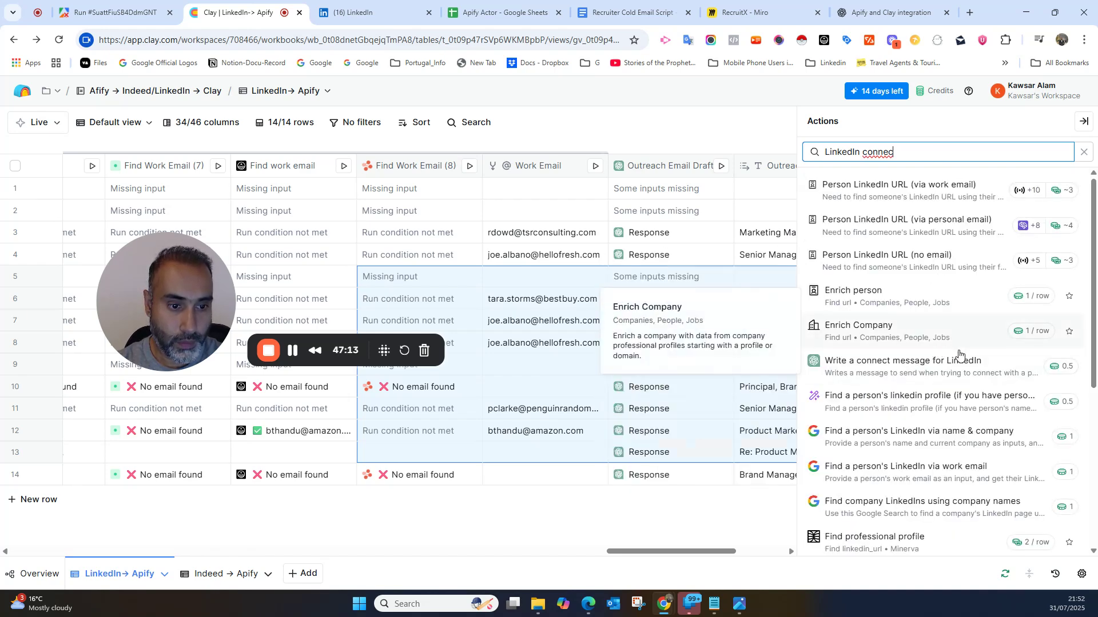
{"action": "scroll", "coordinate": [973, 399], "scroll_direction": "down", "scroll_amount": 1}
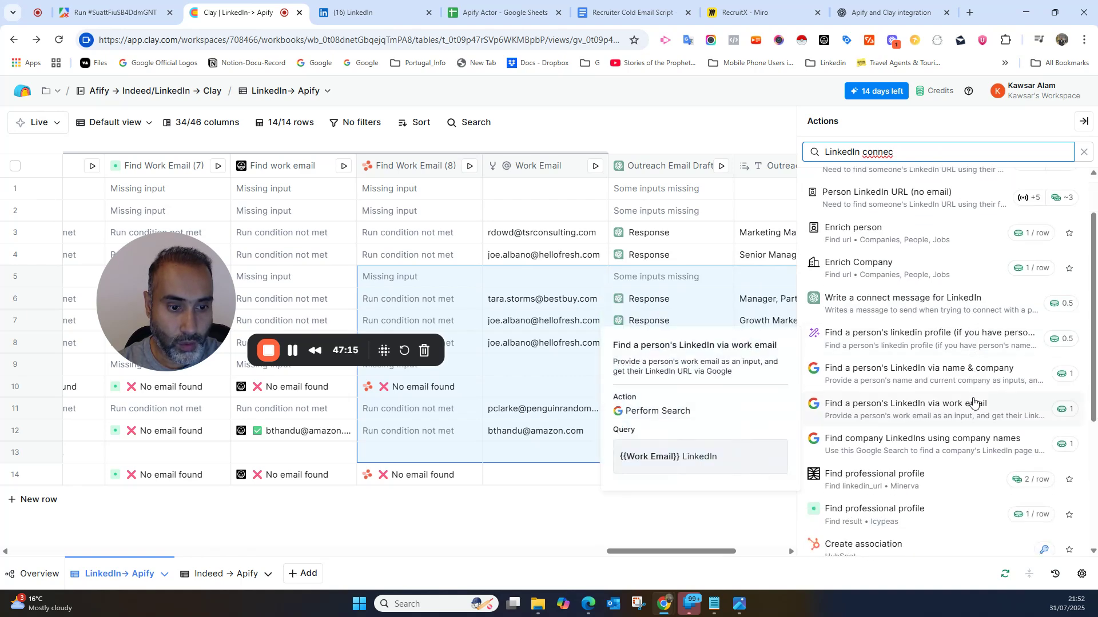
{"action": "scroll", "coordinate": [973, 399], "scroll_direction": "down", "scroll_amount": 4}
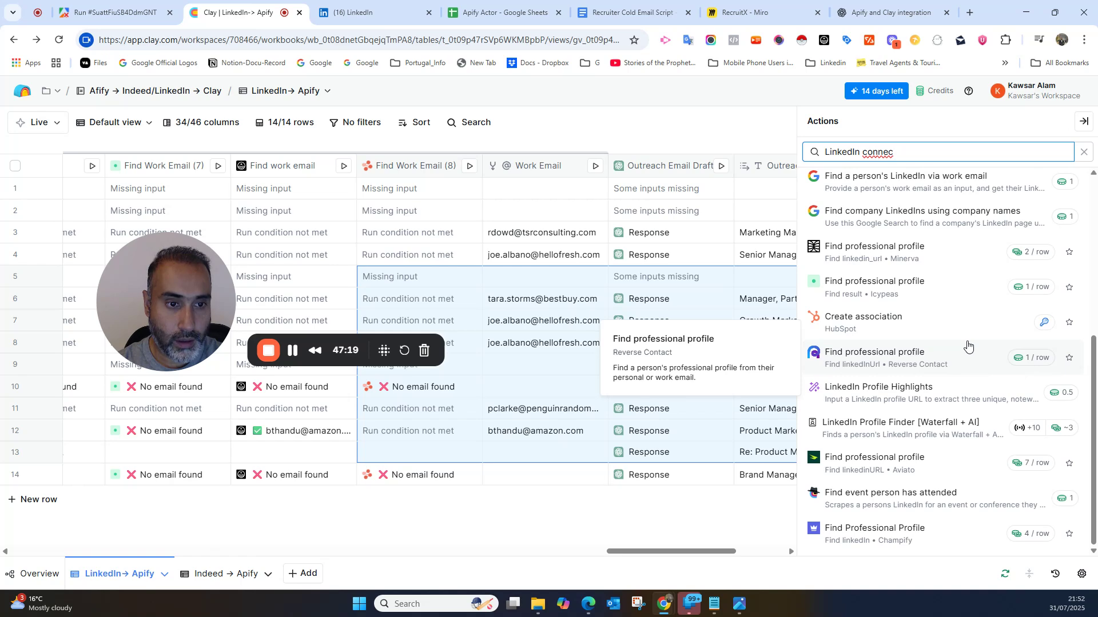
{"action": "scroll", "coordinate": [967, 346], "scroll_direction": "up", "scroll_amount": 3}
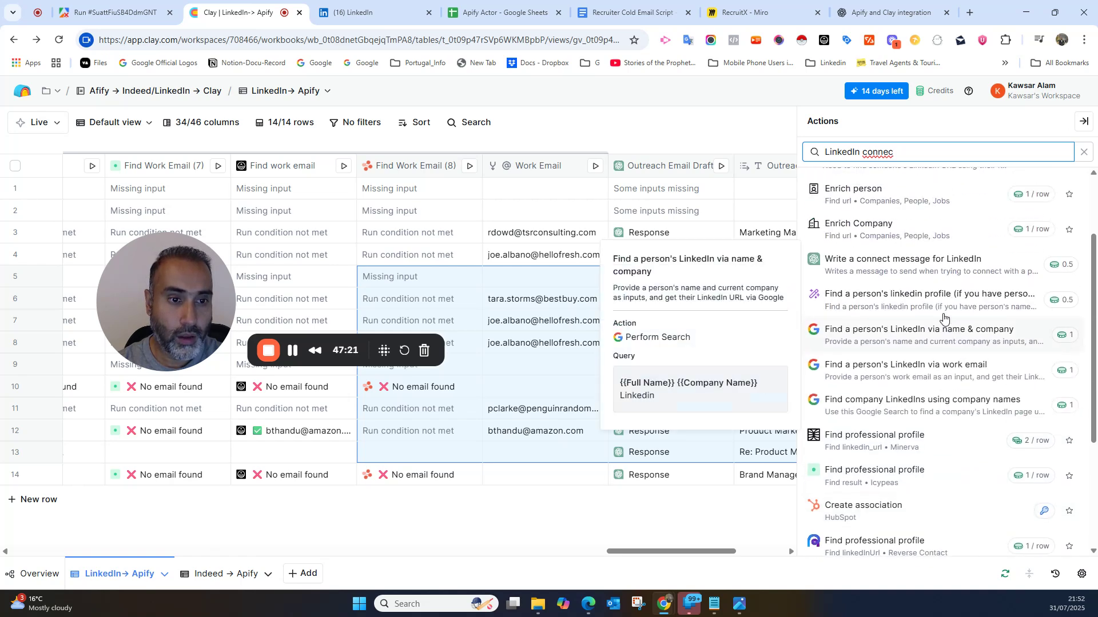
- Preview the "Write a connect message for LinkedIn" template and its prompt, close it without applying, and clear the action search
{"action": "left_click", "coordinate": [953, 273]}
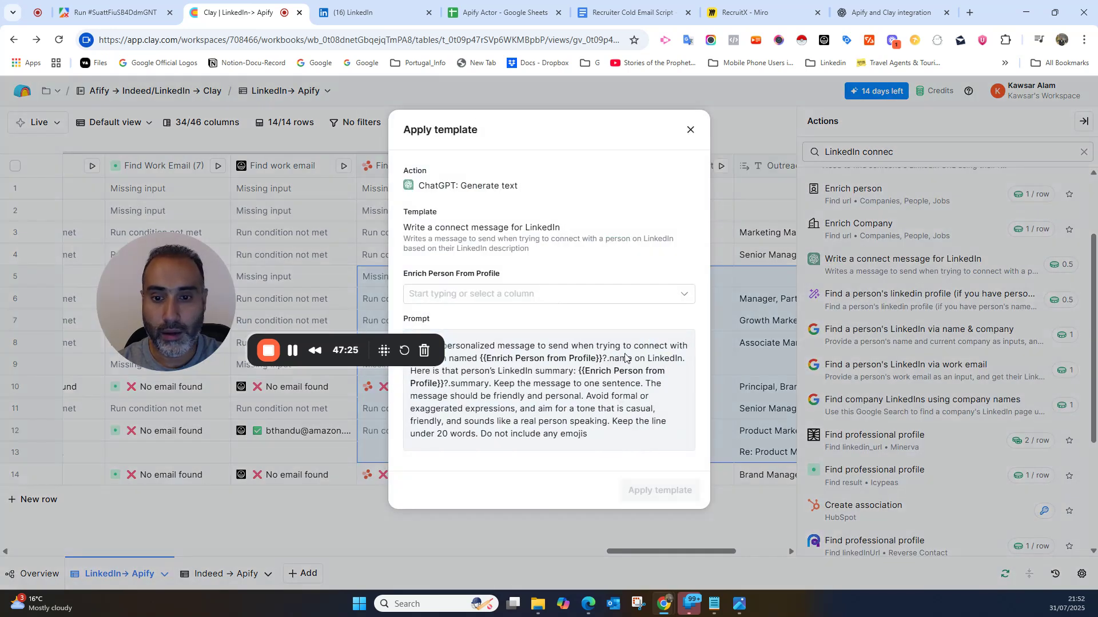
{"action": "left_click_drag", "start_coordinate": [142, 273], "coordinate": [50, 222]}
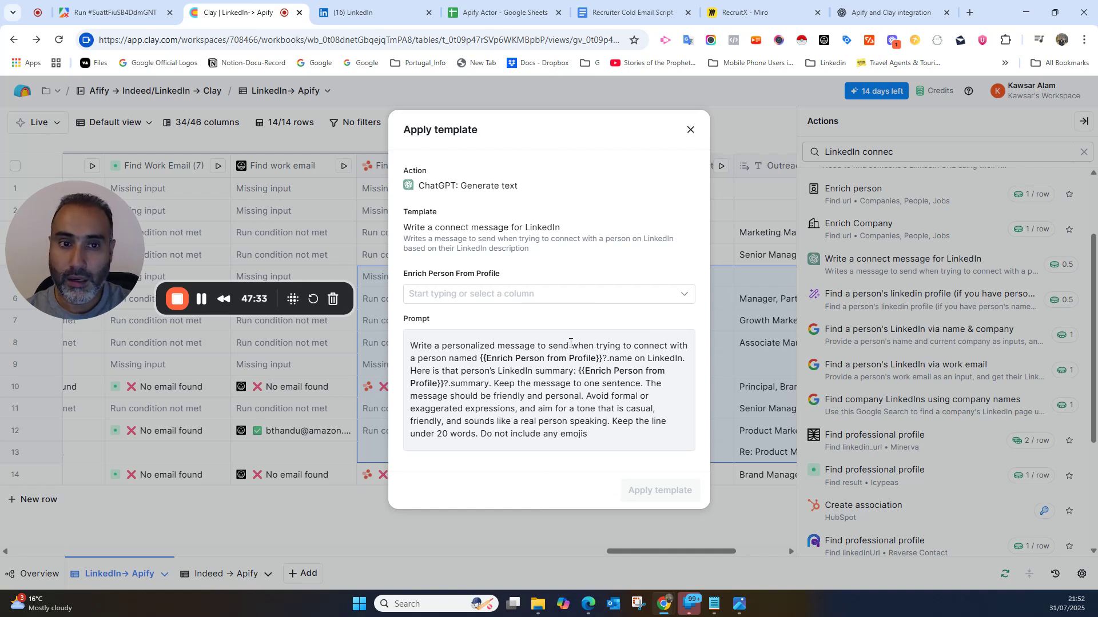
{"action": "left_click", "coordinate": [690, 131]}
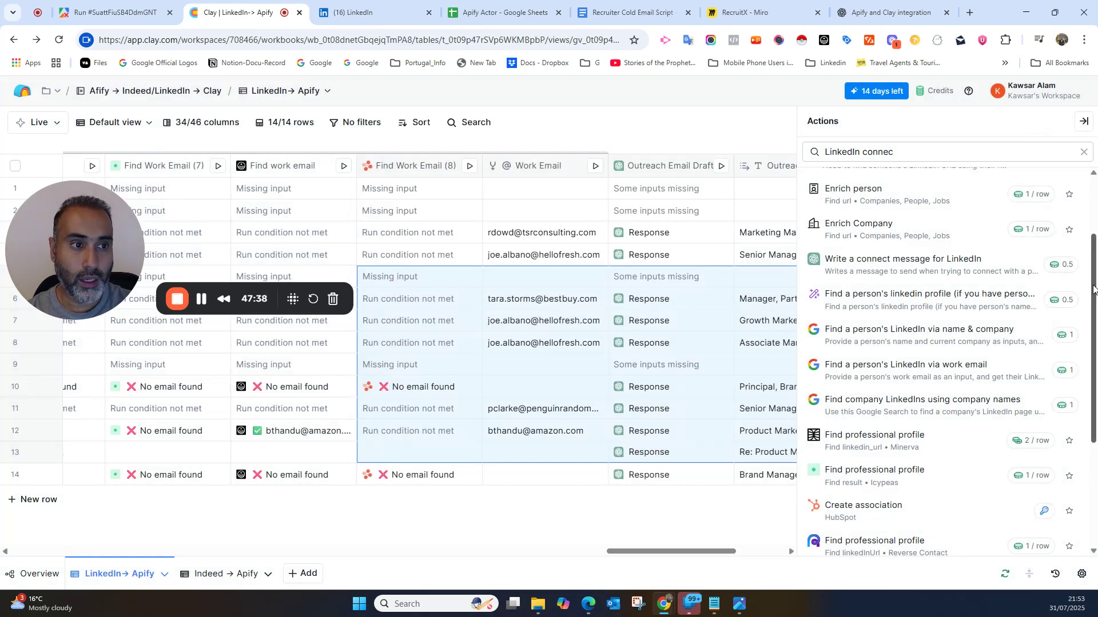
{"action": "left_click", "coordinate": [1083, 151]}
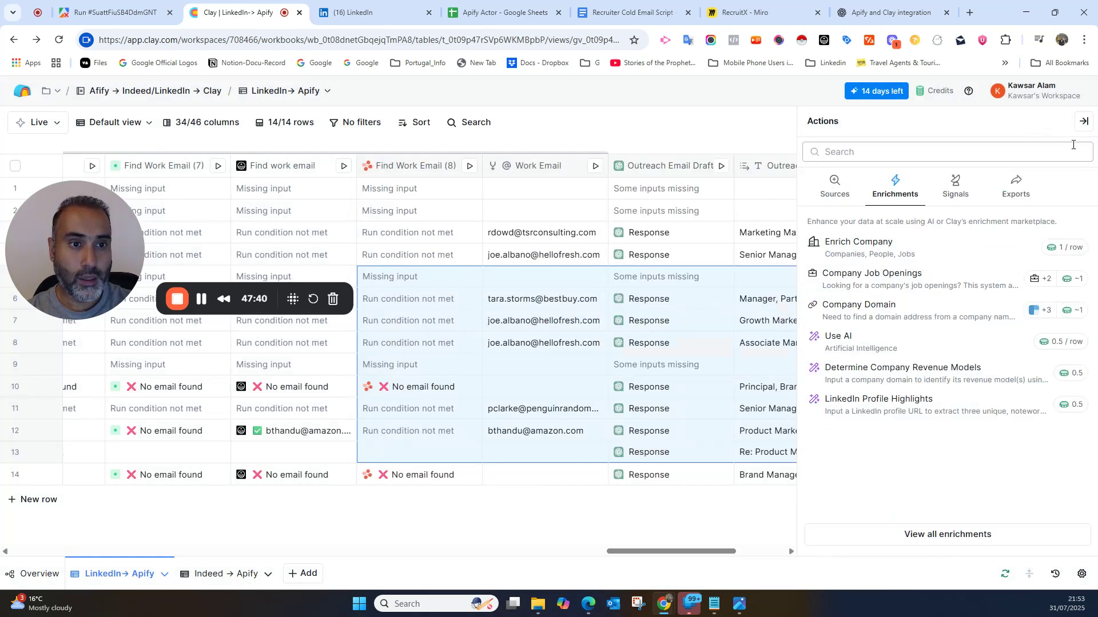
- Look at the Use AI enrichment setup, close it without adding anything, and hide the table actions
{"action": "left_click", "coordinate": [1030, 348]}
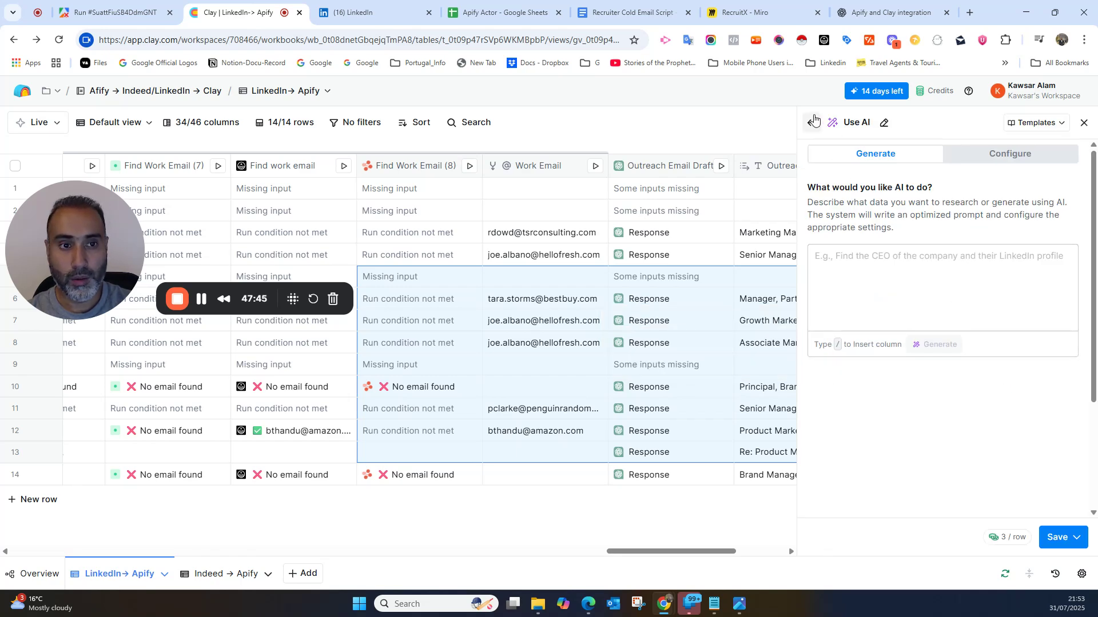
{"action": "left_click", "coordinate": [1083, 123]}
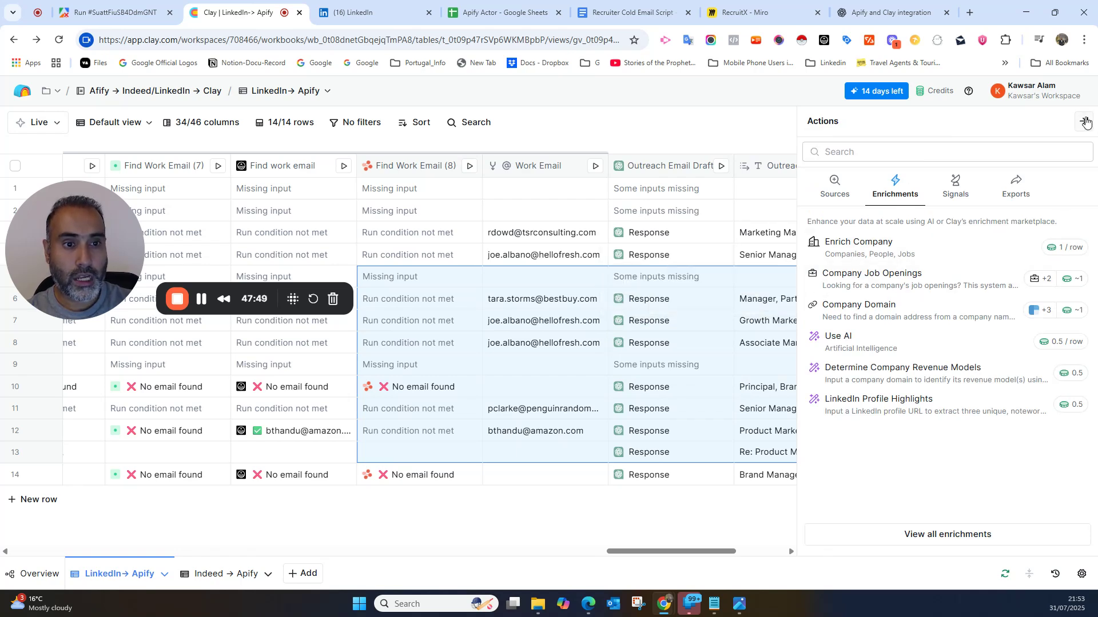
{"action": "left_click", "coordinate": [1084, 122]}
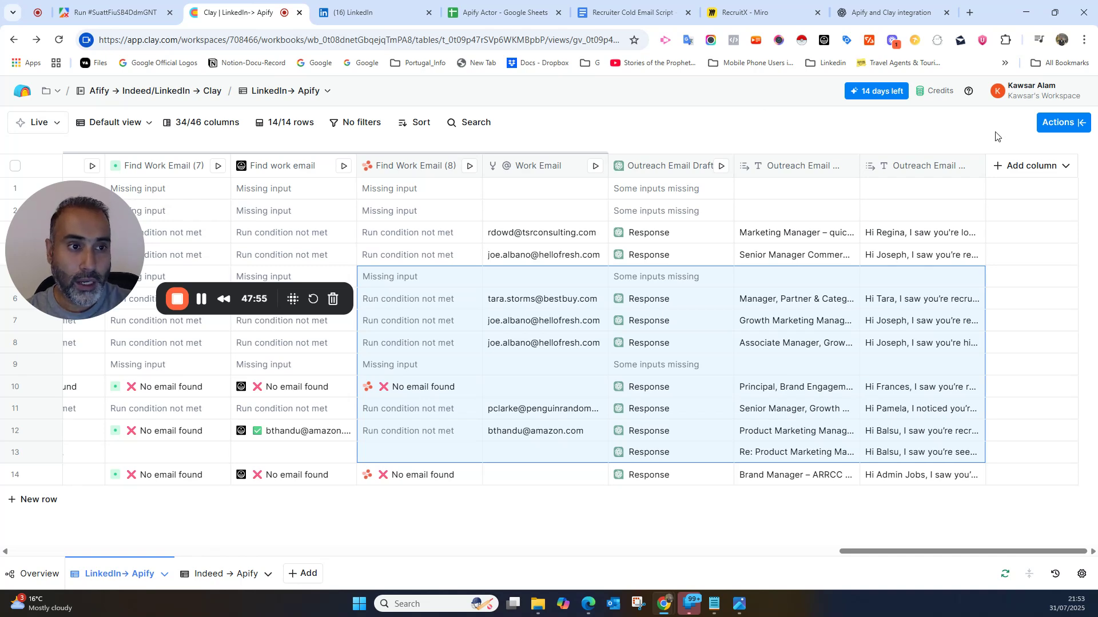
- Show the table's export actions and open the full list of export options
{"action": "left_click", "coordinate": [1064, 123]}
{"action": "left_click", "coordinate": [1017, 185]}
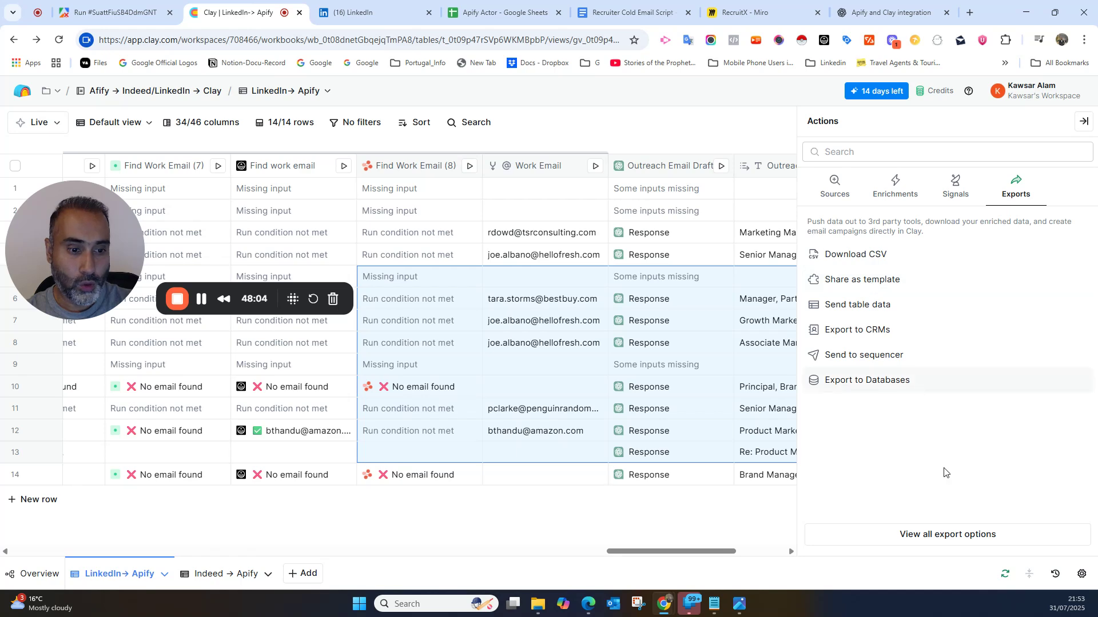
{"action": "left_click", "coordinate": [947, 535]}
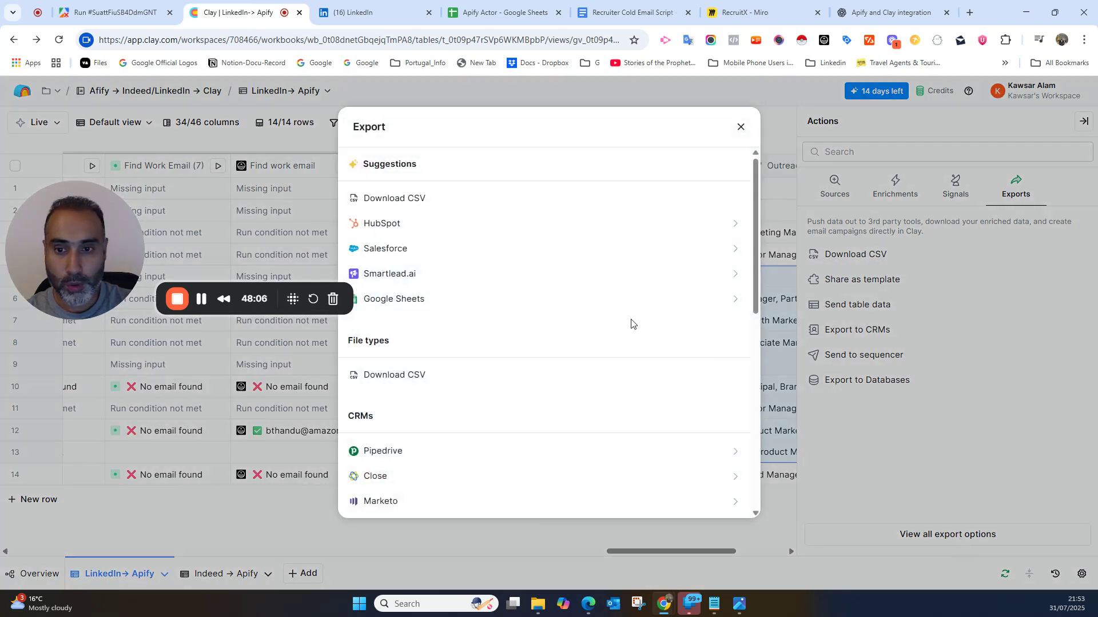
- Look through the export destinations, including CRMs, databases and email sequencers, and close the list and the table actions without exporting
{"action": "left_click_drag", "start_coordinate": [81, 300], "coordinate": [81, 395]}
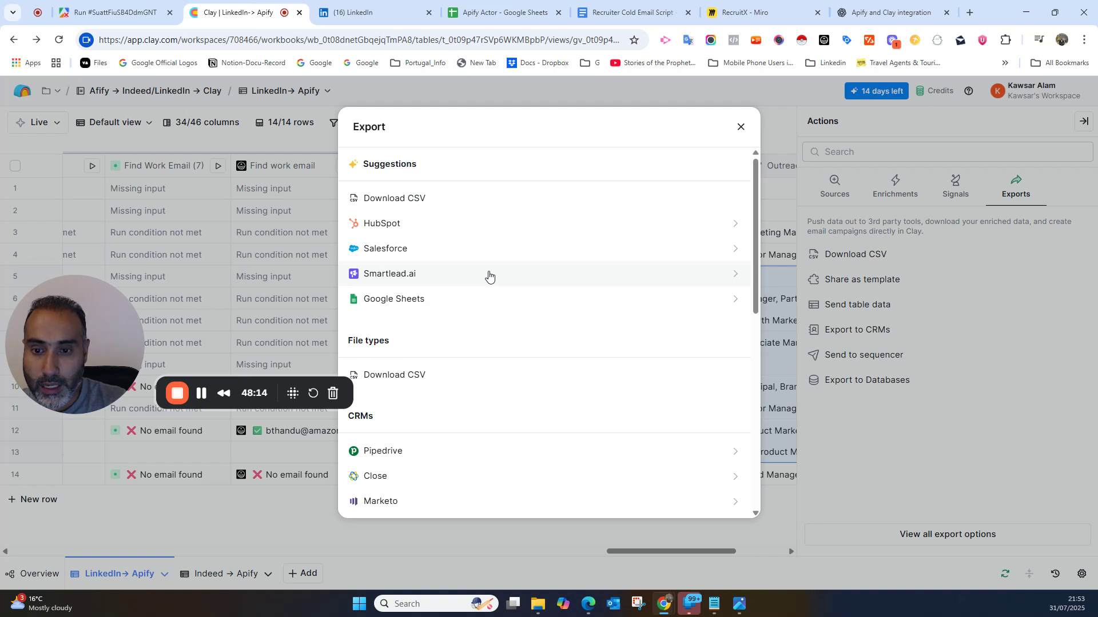
{"action": "scroll", "coordinate": [493, 274], "scroll_direction": "down", "scroll_amount": 3}
{"action": "scroll", "coordinate": [495, 275], "scroll_direction": "down", "scroll_amount": 1}
{"action": "scroll", "coordinate": [495, 275], "scroll_direction": "down", "scroll_amount": 1}
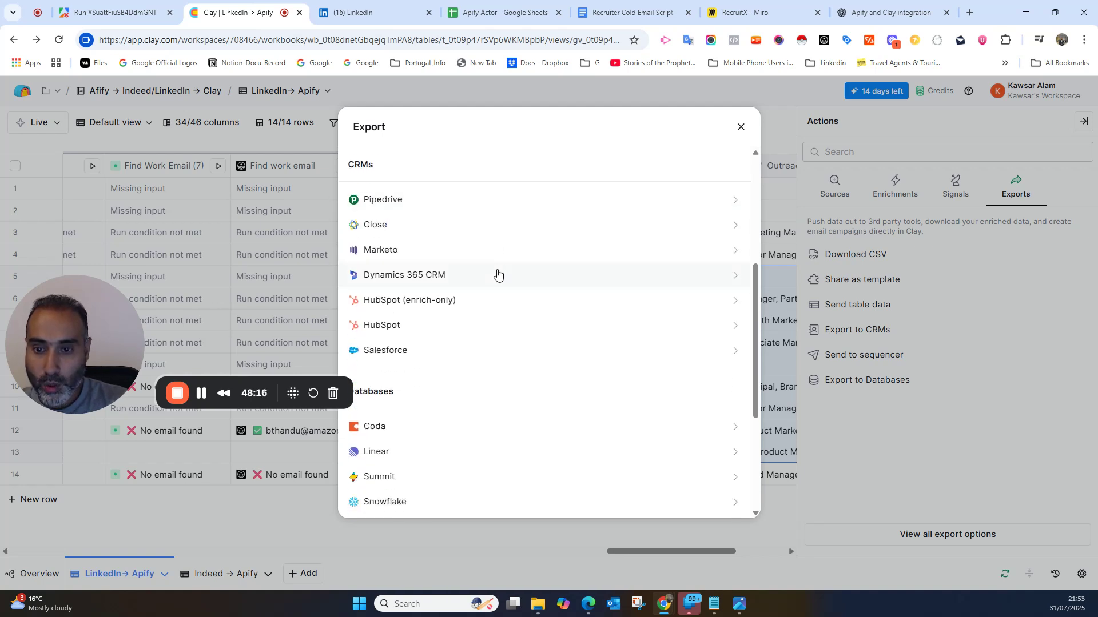
{"action": "scroll", "coordinate": [493, 280], "scroll_direction": "up", "scroll_amount": 4}
{"action": "scroll", "coordinate": [437, 339], "scroll_direction": "down", "scroll_amount": 7}
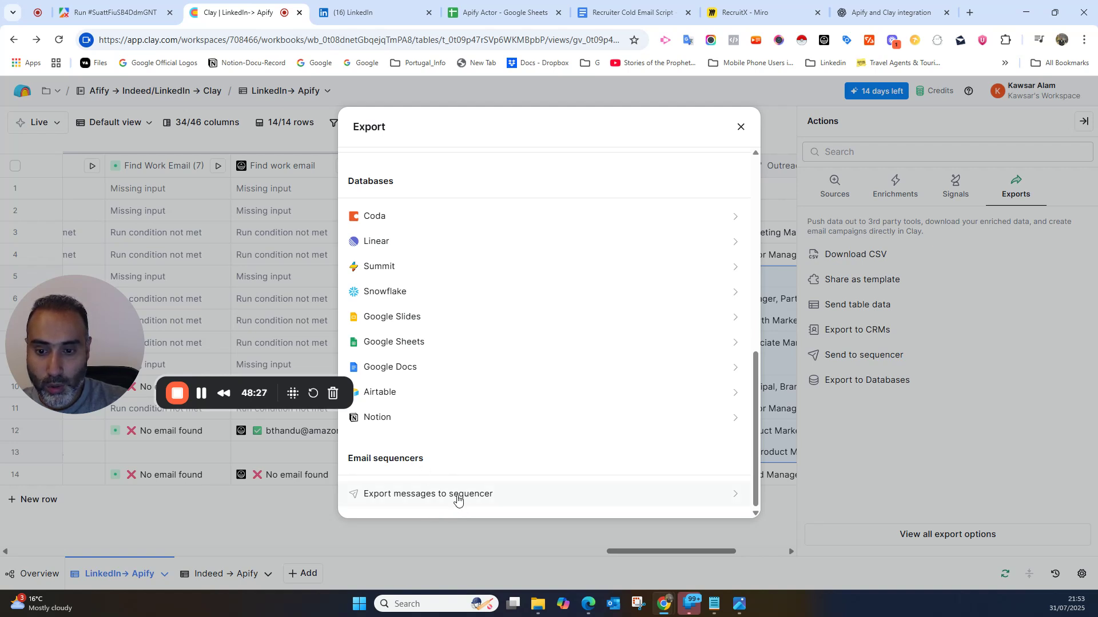
{"action": "scroll", "coordinate": [541, 422], "scroll_direction": "up", "scroll_amount": 4}
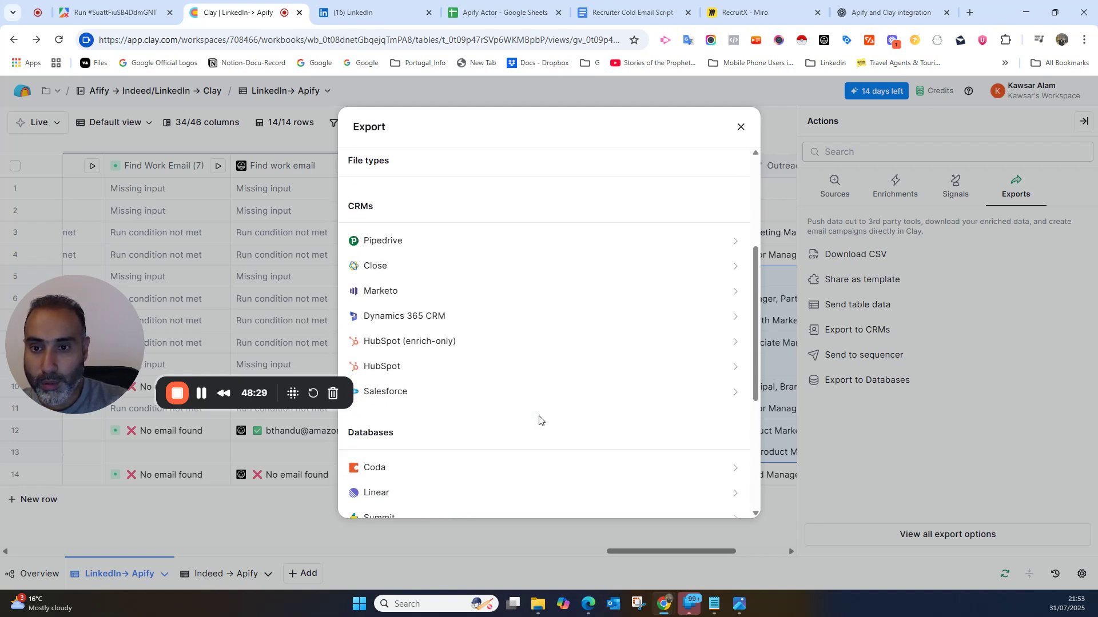
{"action": "scroll", "coordinate": [549, 398], "scroll_direction": "up", "scroll_amount": 4}
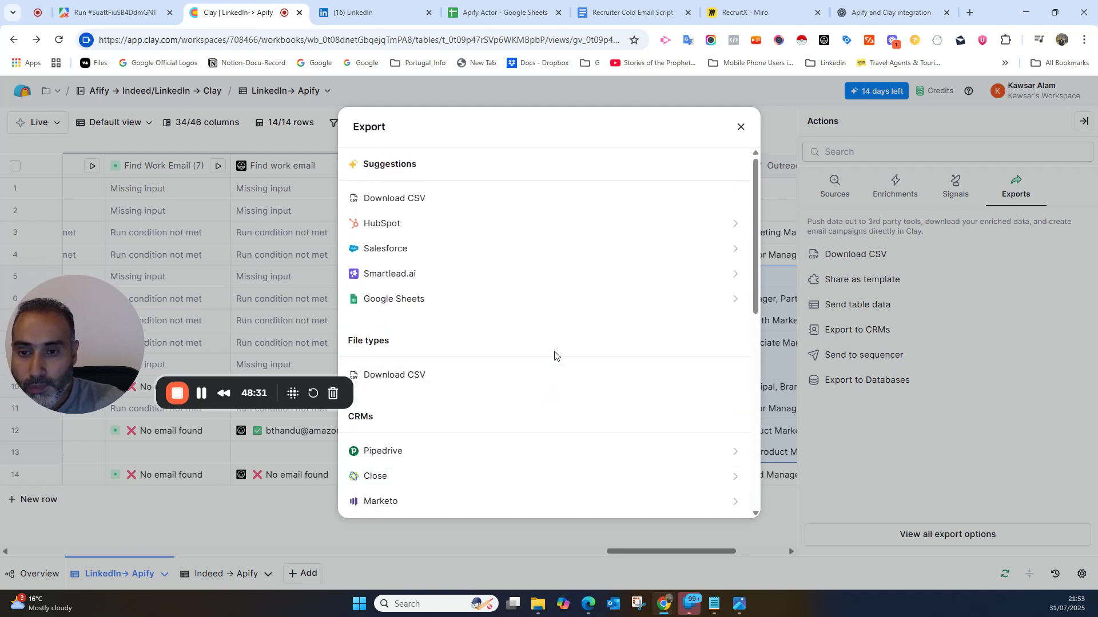
{"action": "scroll", "coordinate": [555, 348], "scroll_direction": "down", "scroll_amount": 10}
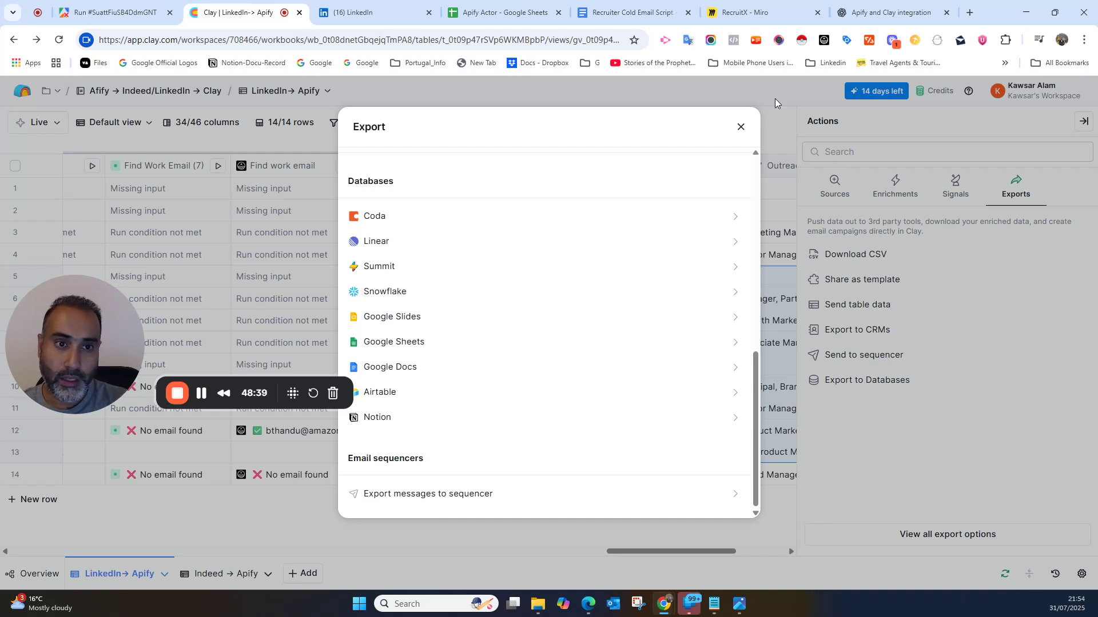
{"action": "left_click", "coordinate": [742, 127]}
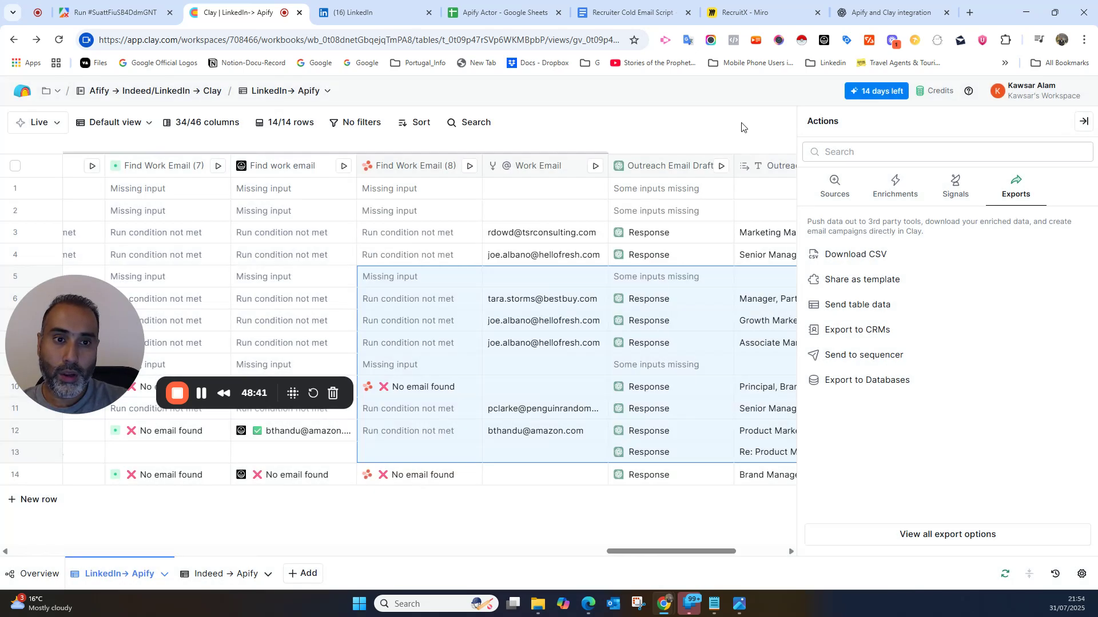
{"action": "left_click", "coordinate": [1084, 123]}
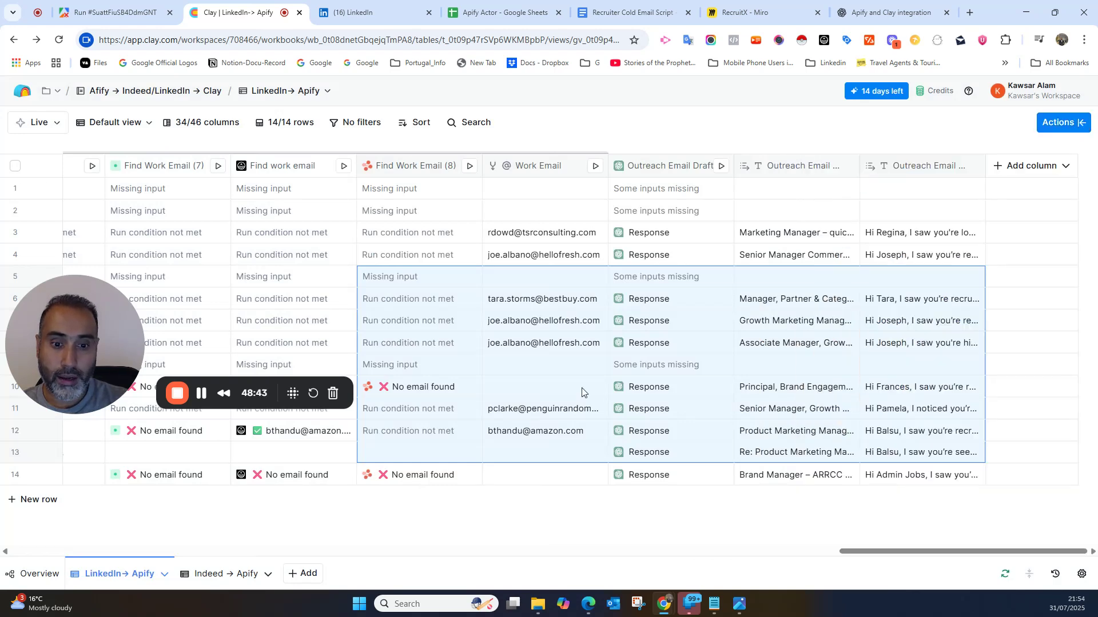
{"action": "left_click_drag", "start_coordinate": [878, 552], "coordinate": [437, 534]}
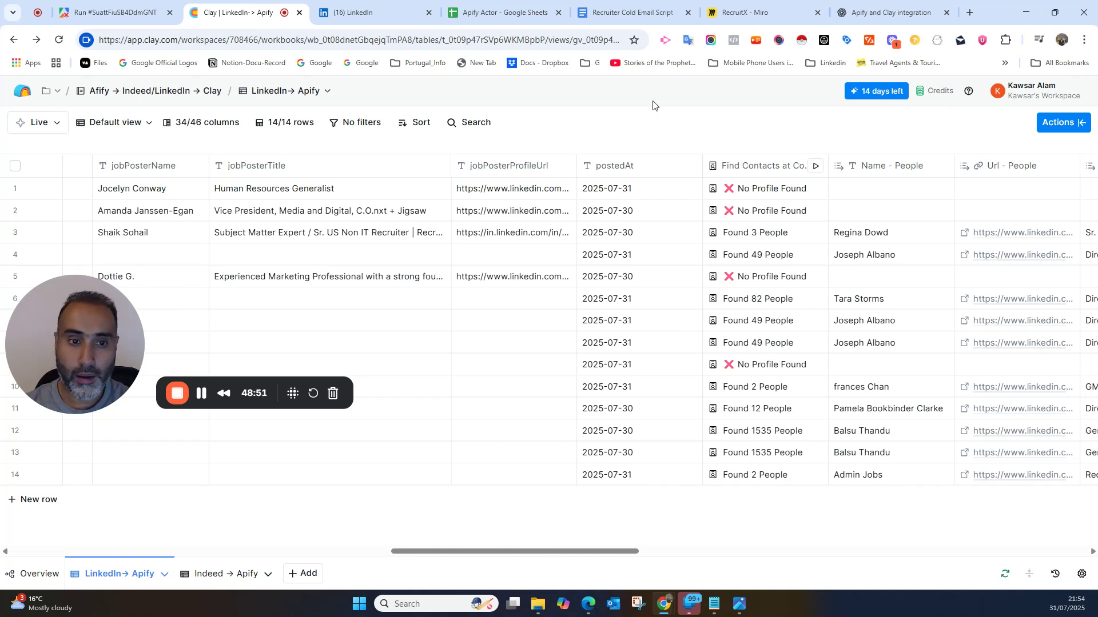
{"action": "left_click_drag", "start_coordinate": [563, 554], "coordinate": [1034, 546]}
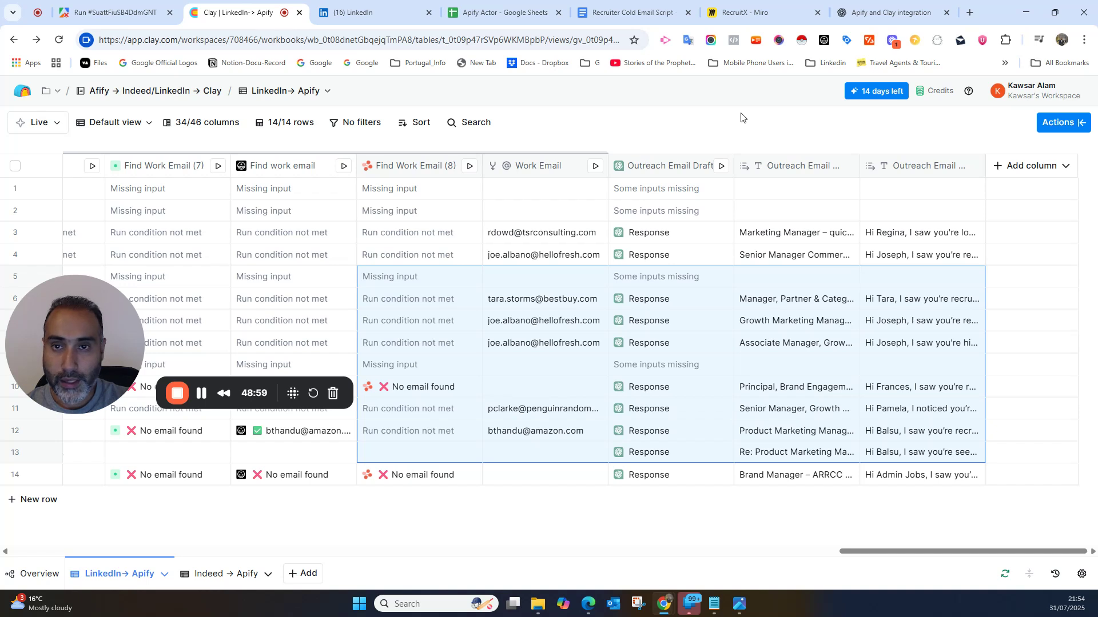